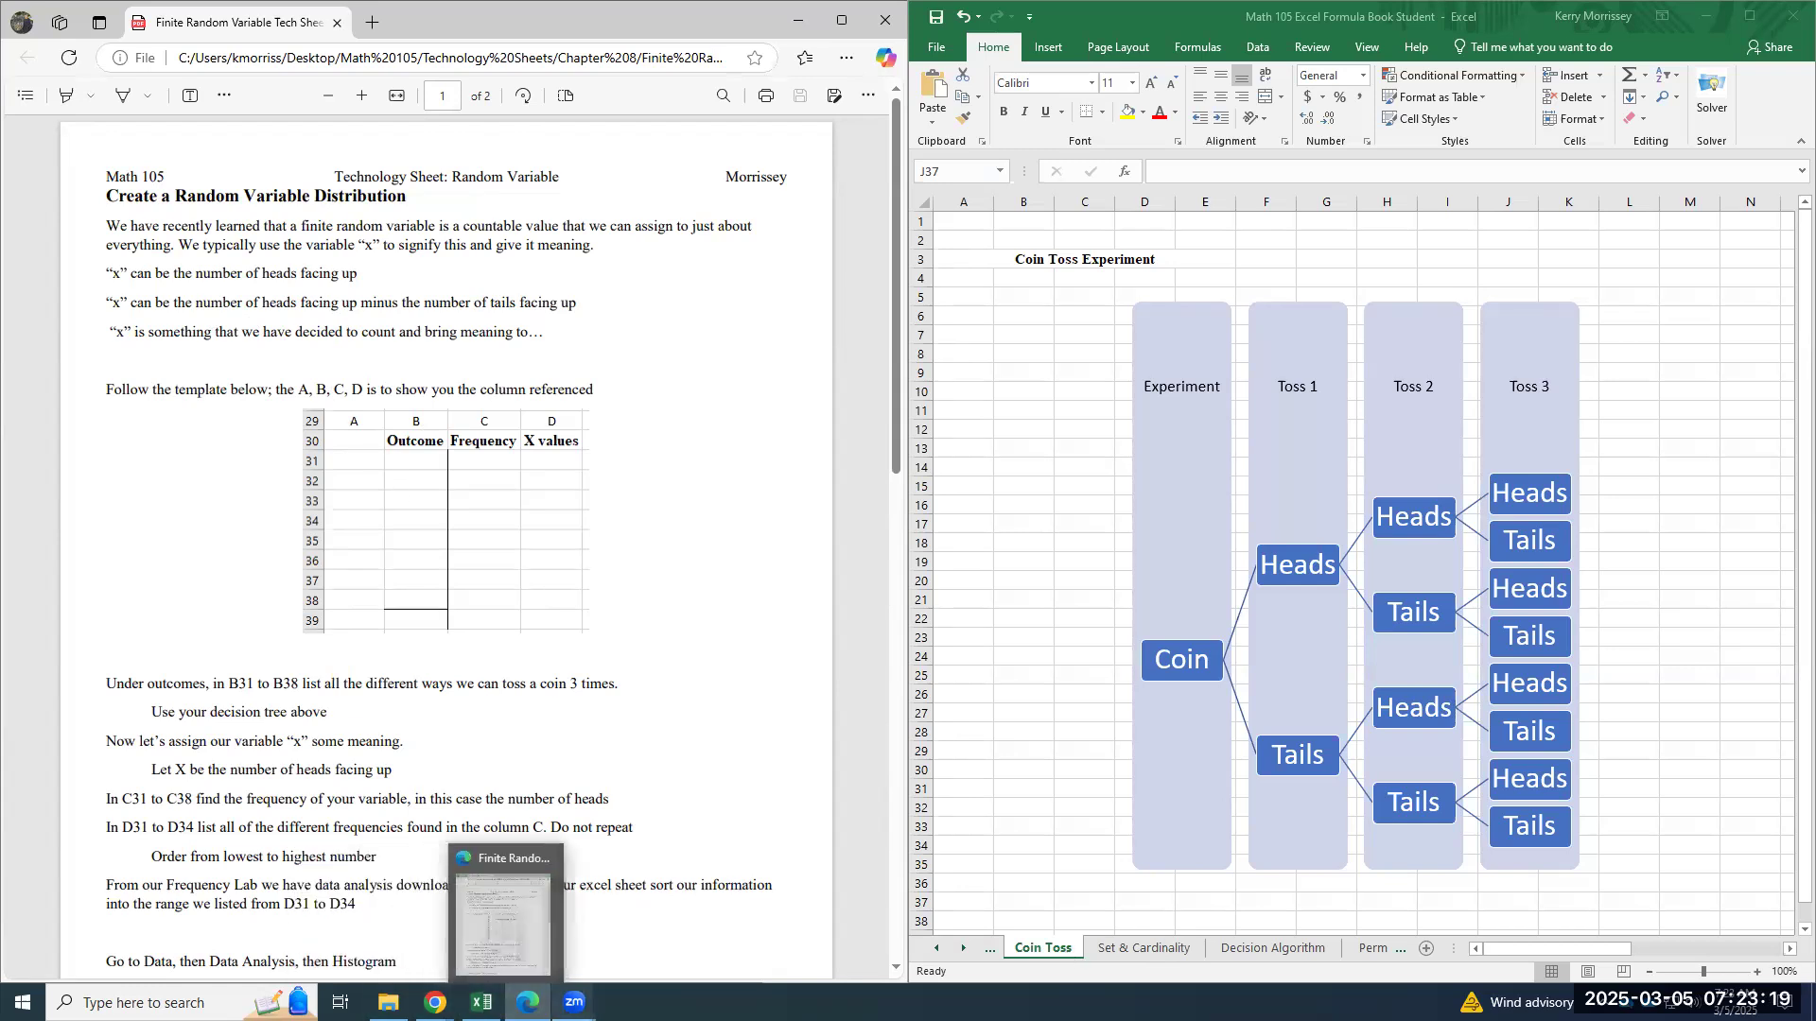
Review the three-coin-toss random variable example in the chapter 8 solutions notes in Chrome, and return to the technology sheet in Edge
mouse_move(527, 1003)
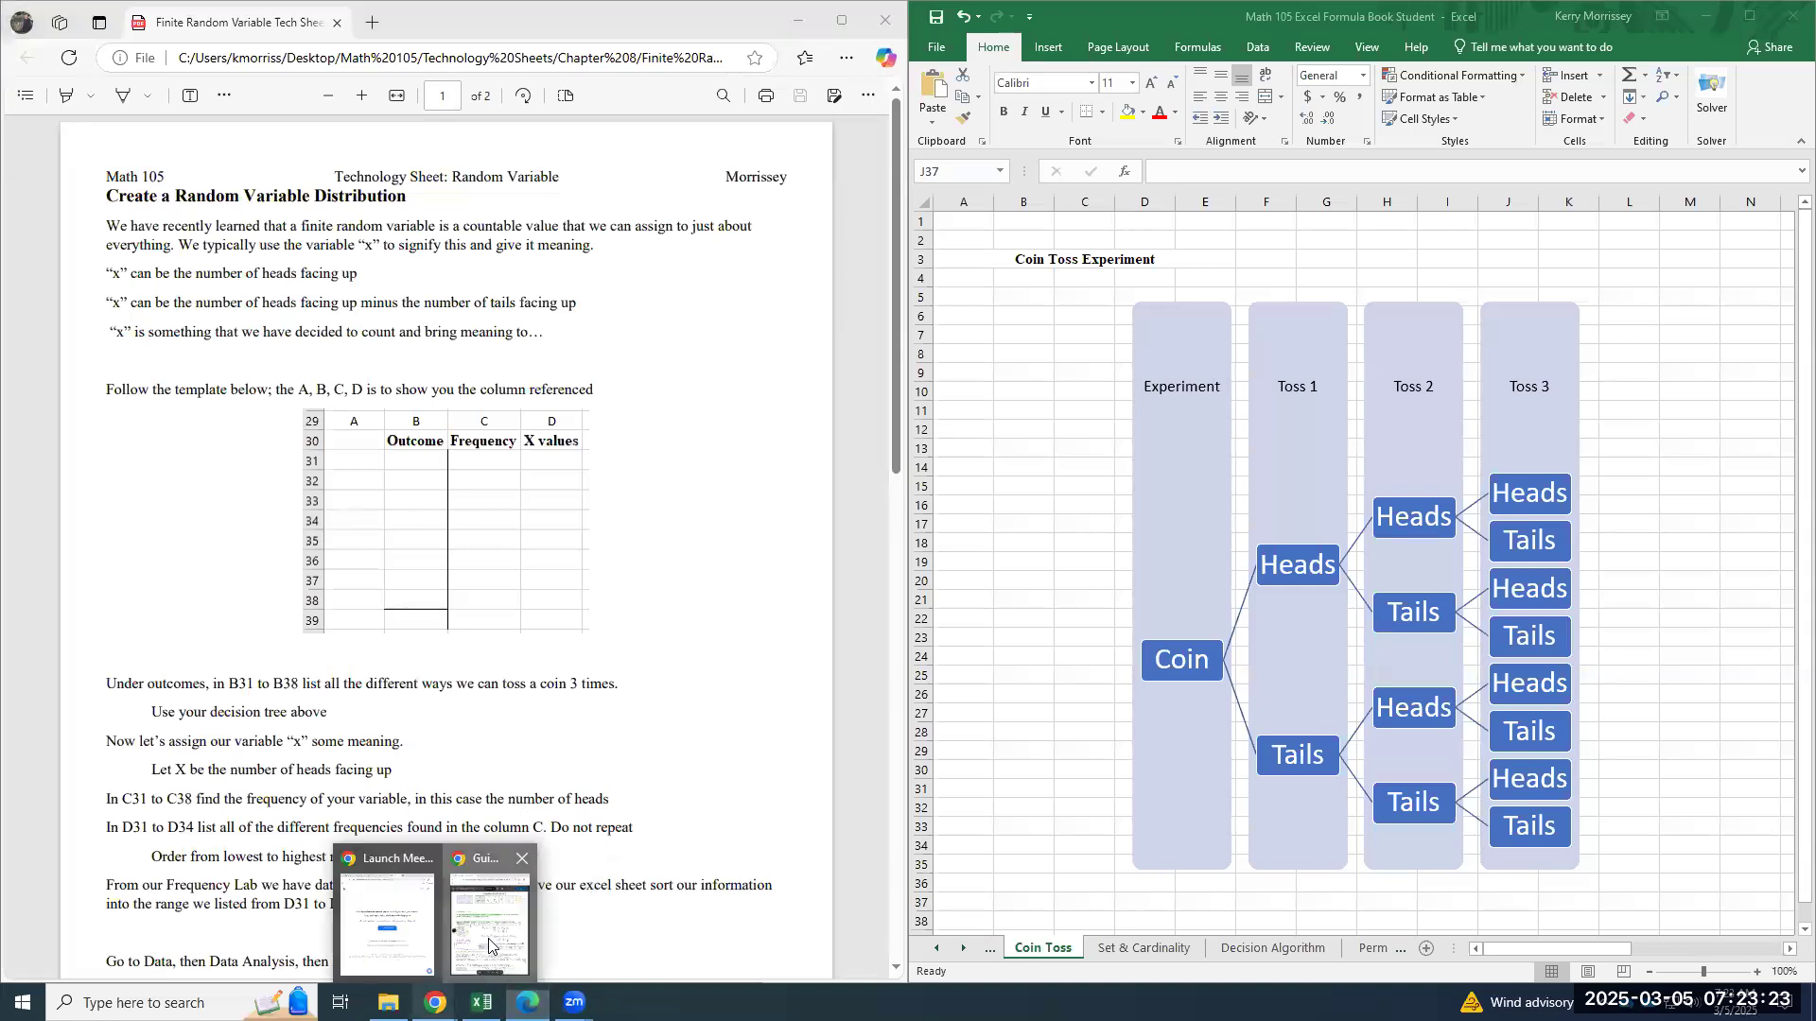
left_click(492, 946)
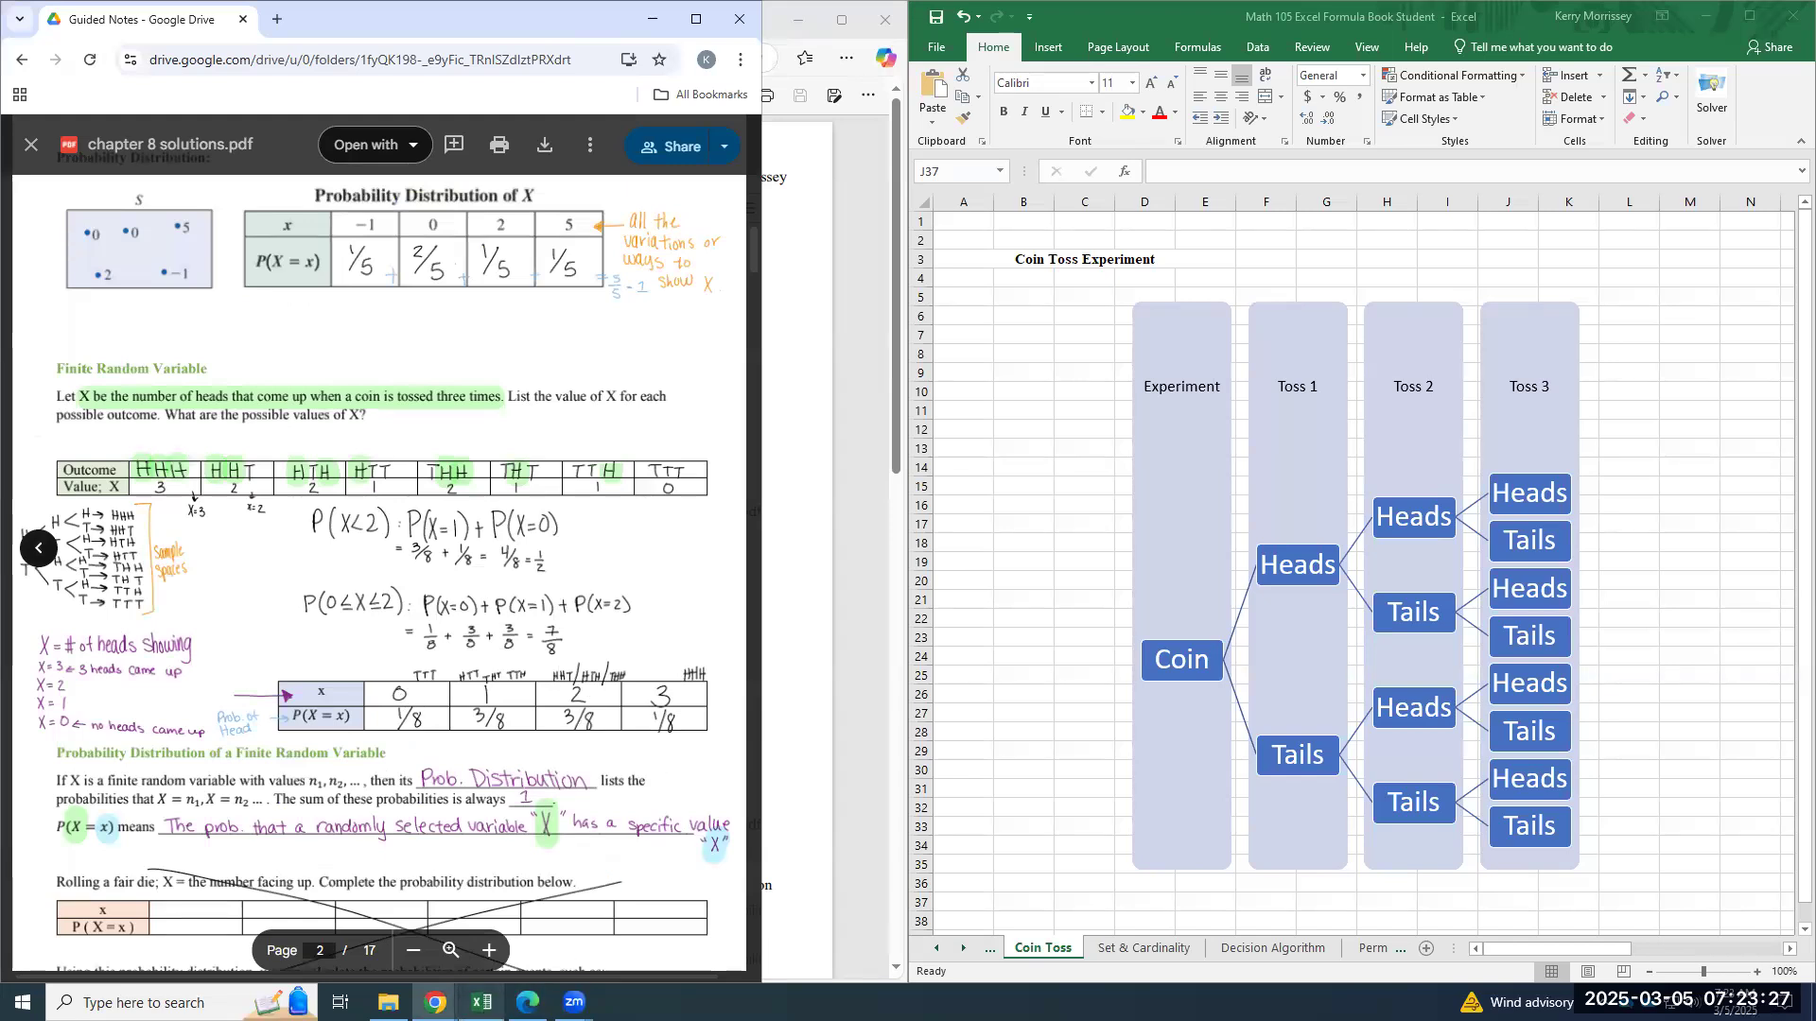
mouse_move(435, 1003)
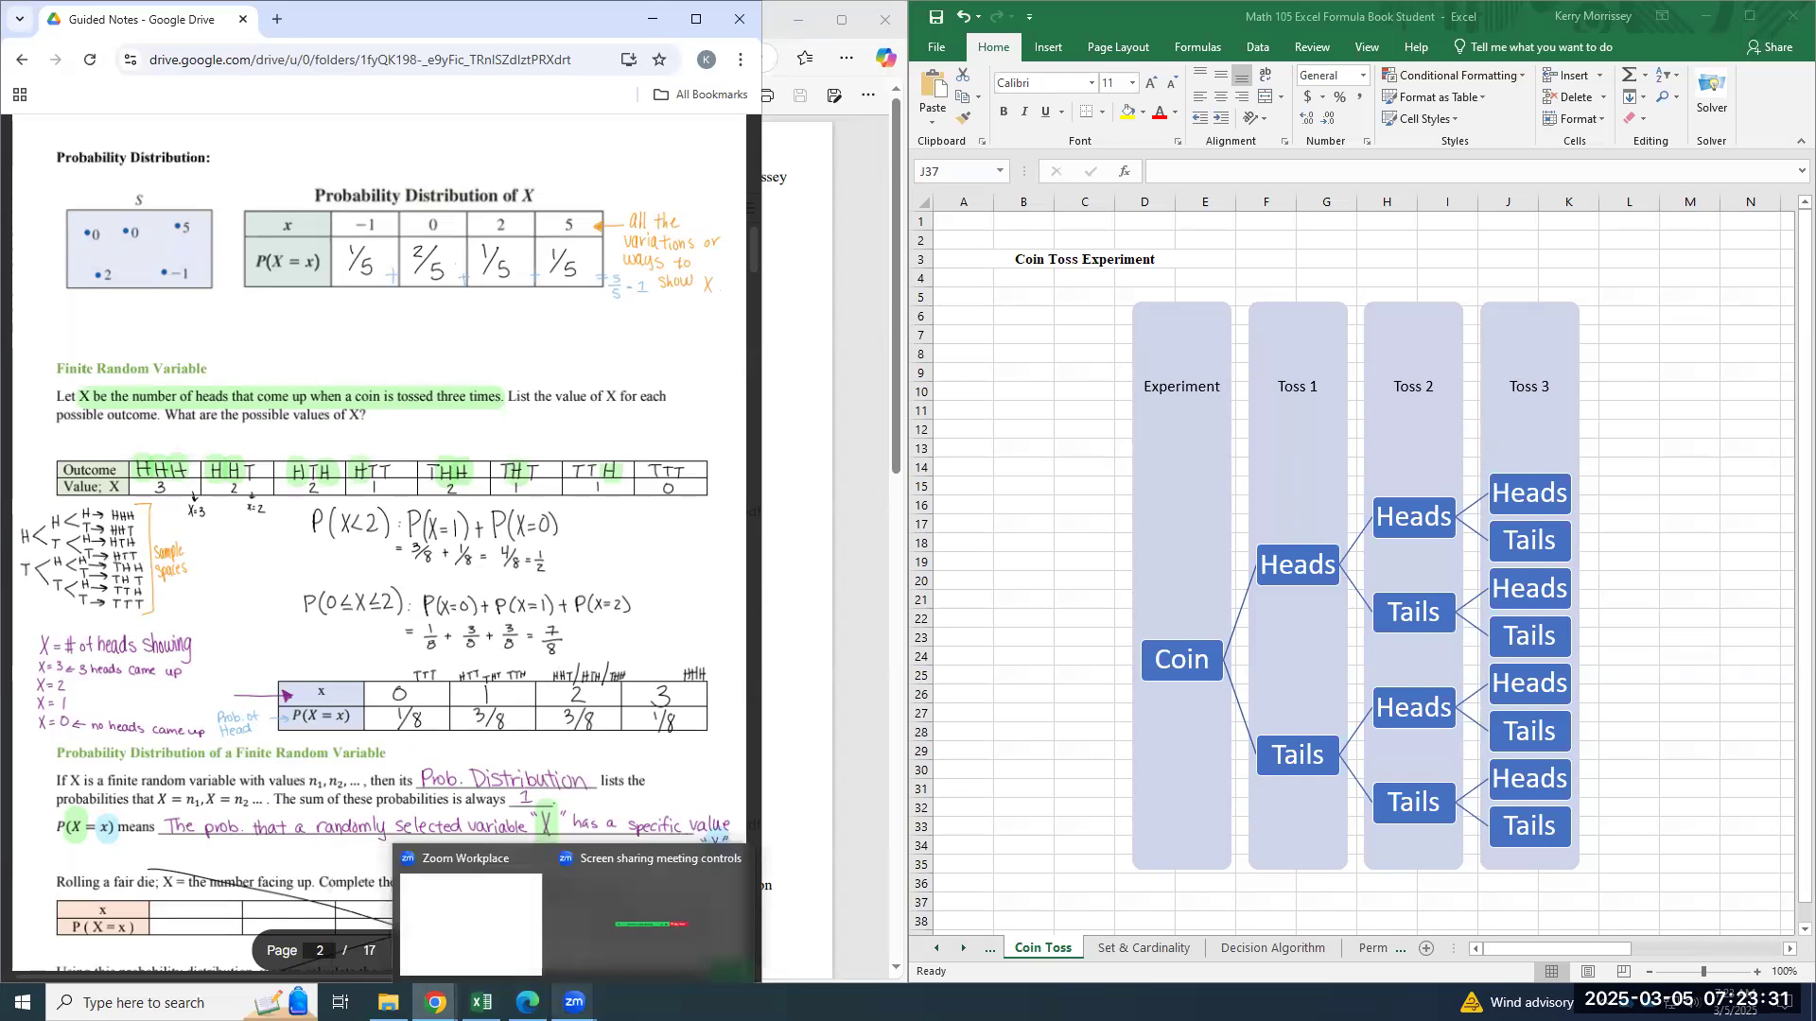
left_click(528, 1002)
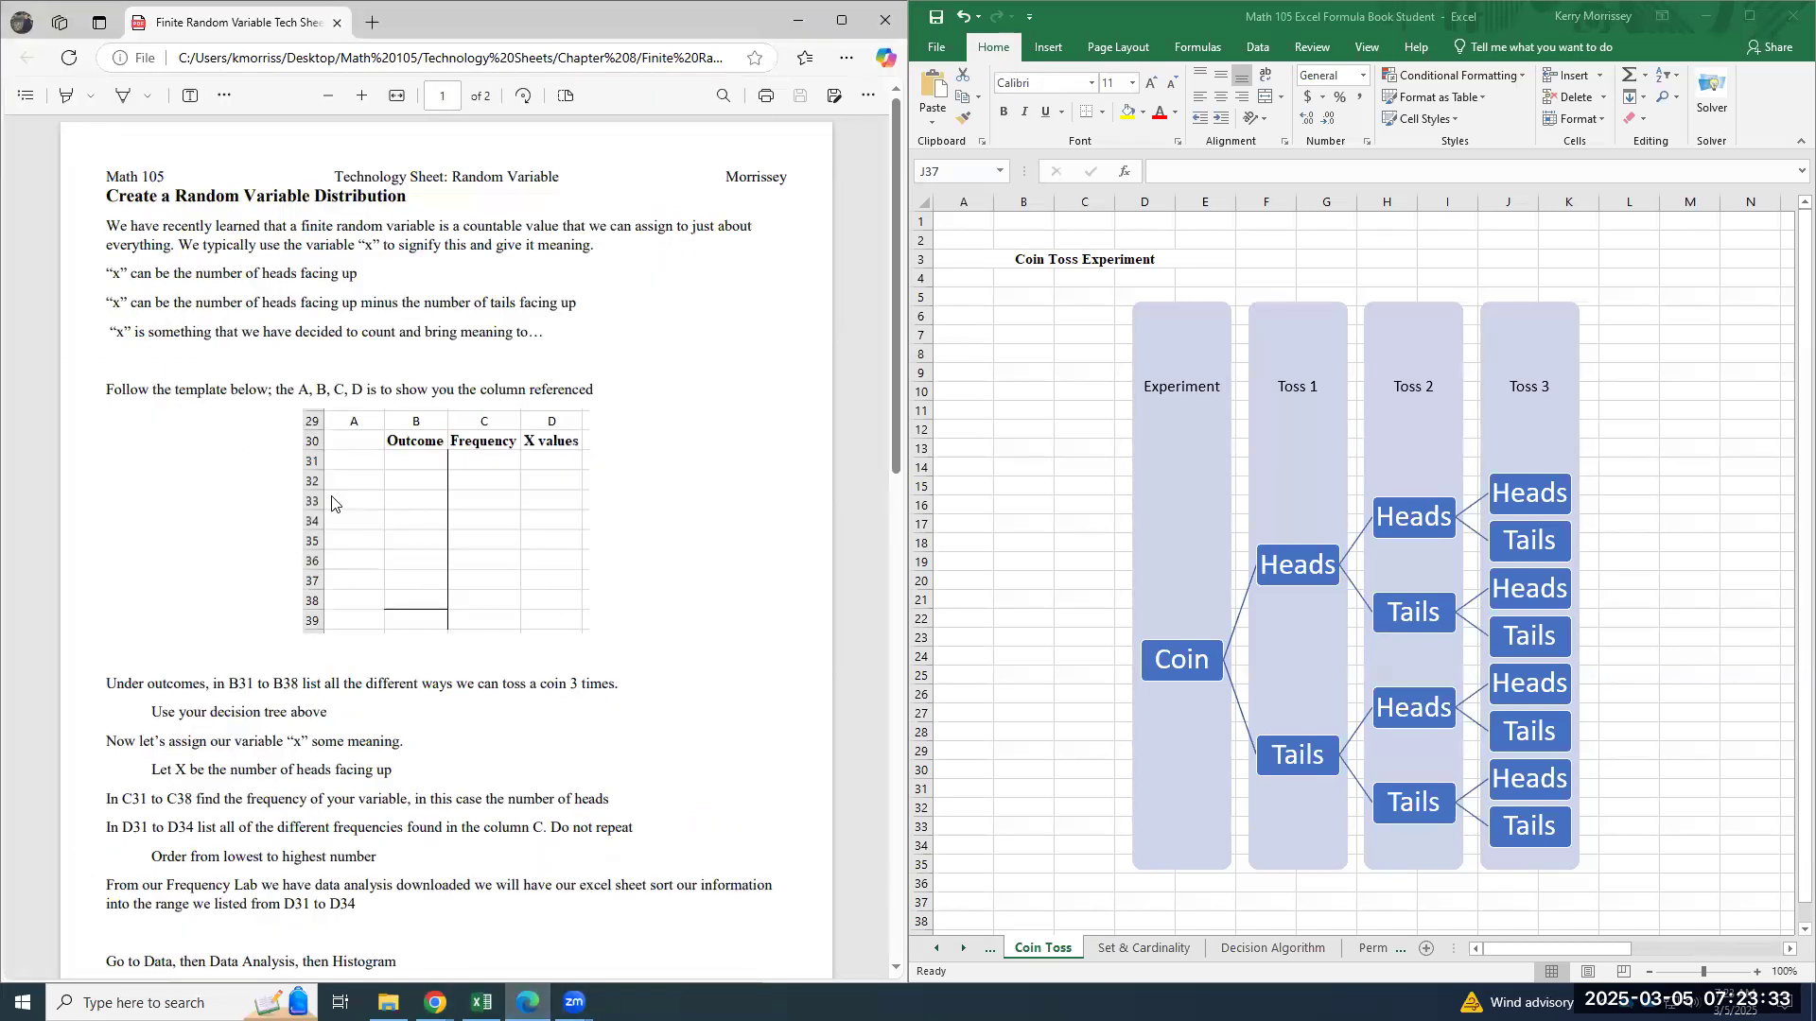
In Excel, shrink the coin toss tree diagram so its frame ends at row 23 and within column K
scroll(1175, 719, "down", 3)
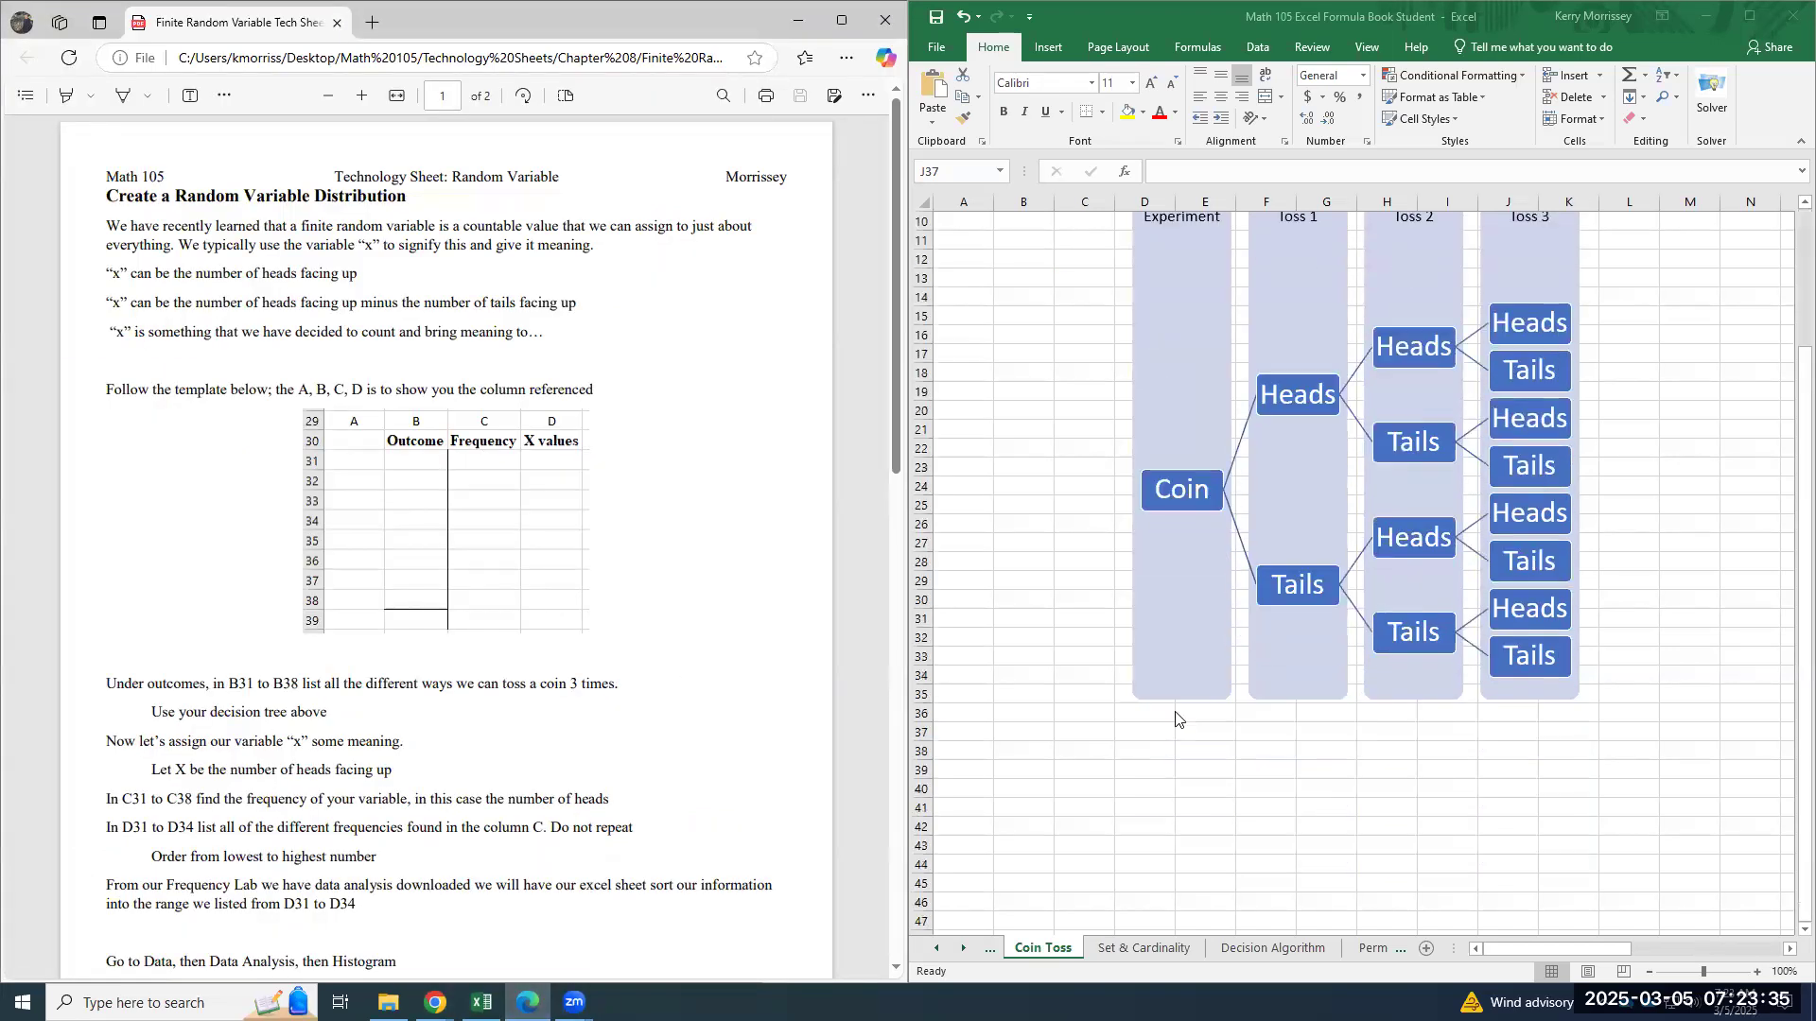
scroll(1176, 719, "down", 1)
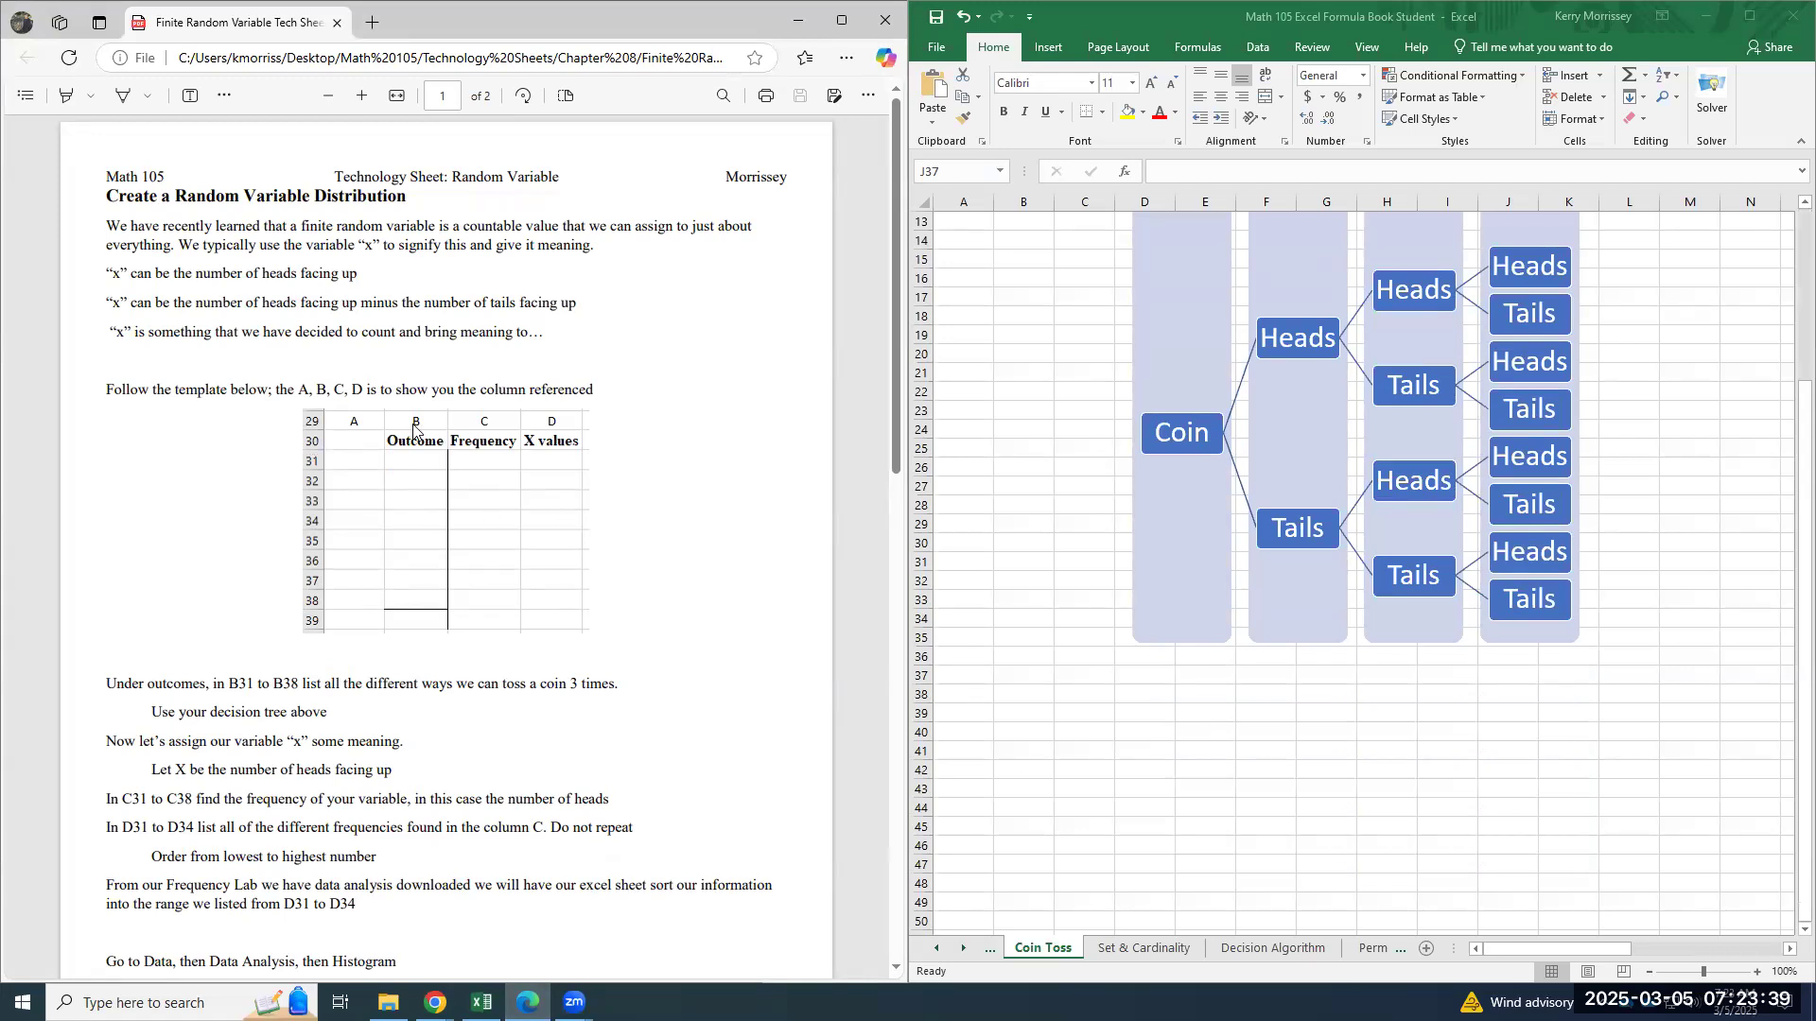
left_click(1172, 554)
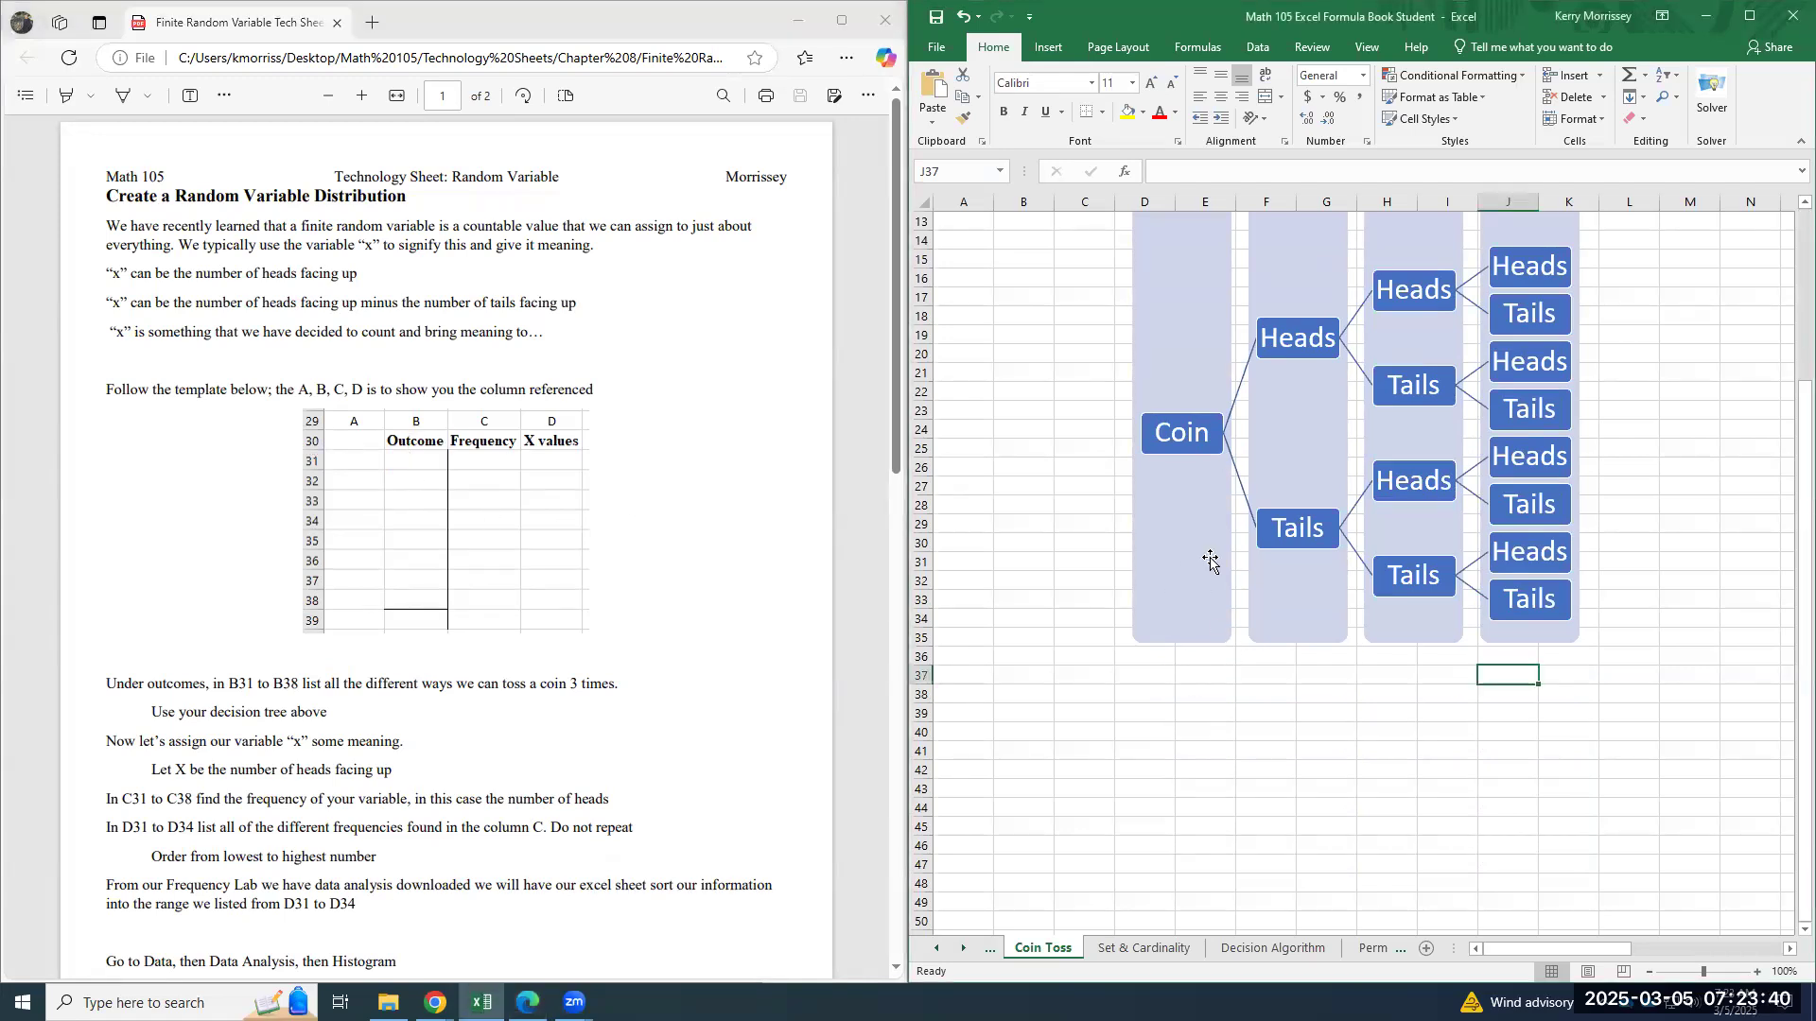
left_click(1187, 605)
left_click_drag(1778, 642, 1584, 419)
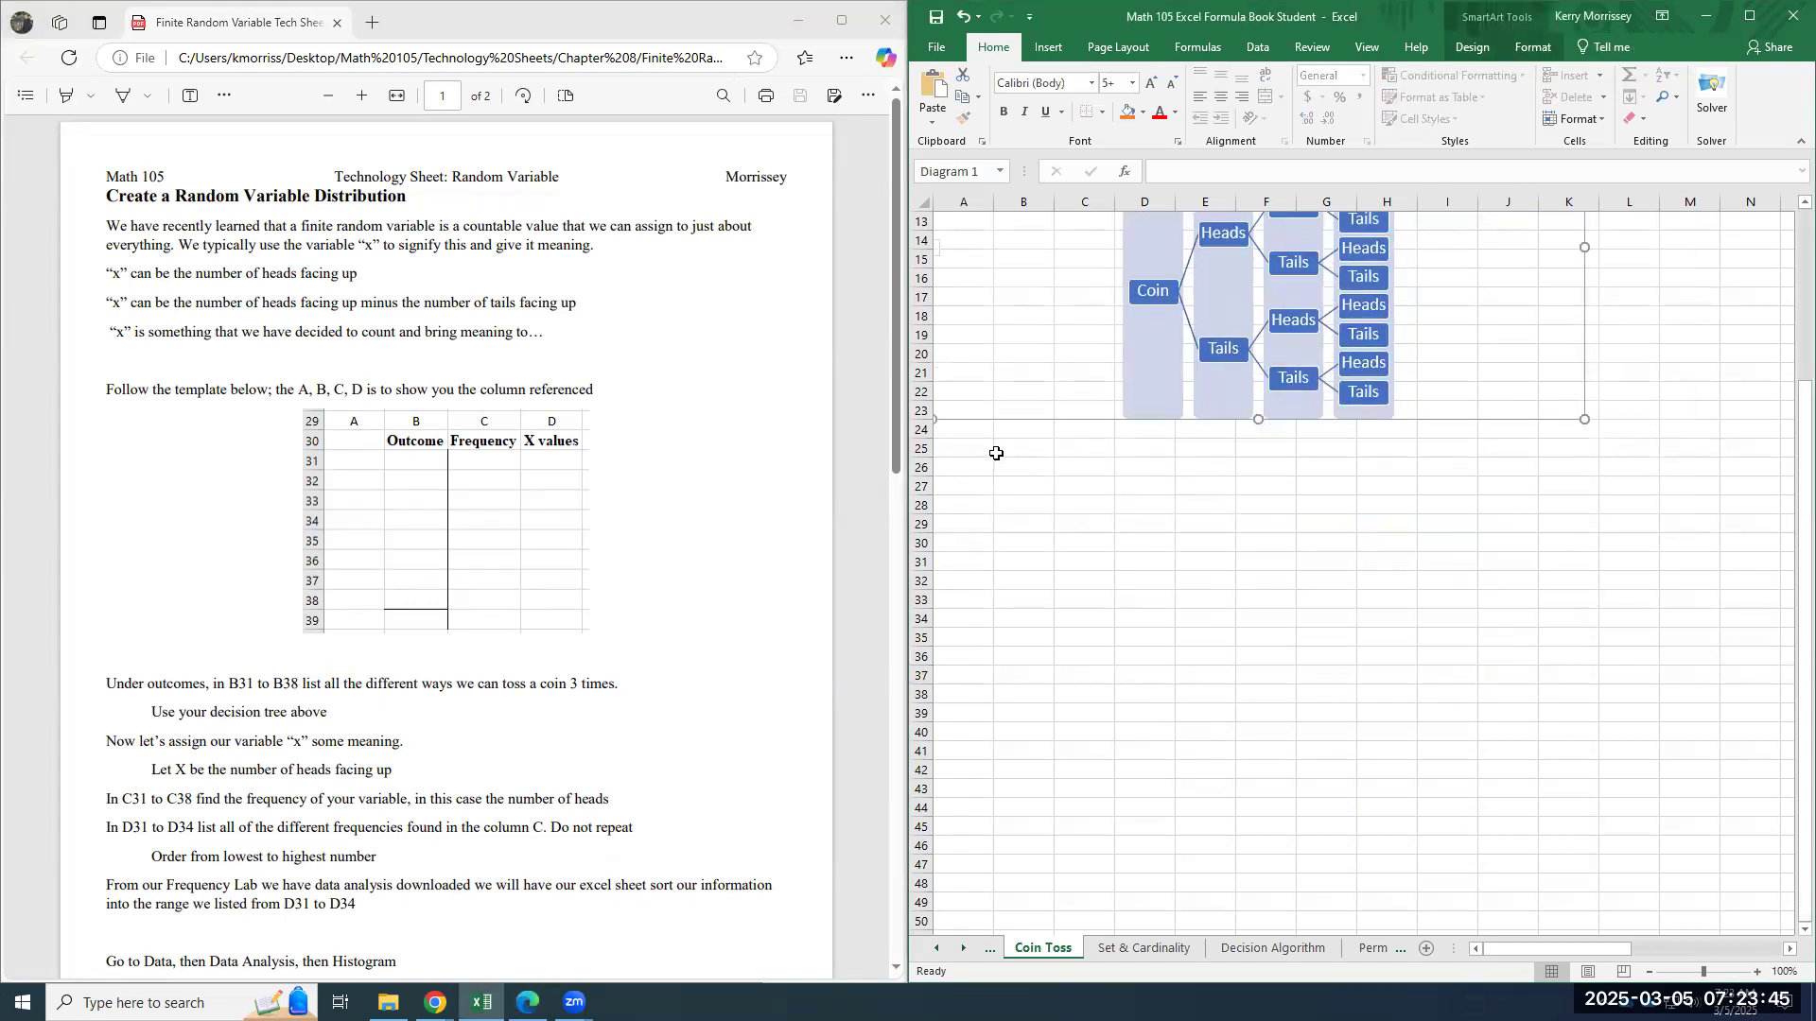
Enter the table headings Outcome, Frequency and Xvalues in cells B30, C30 and D30
left_click(1027, 546)
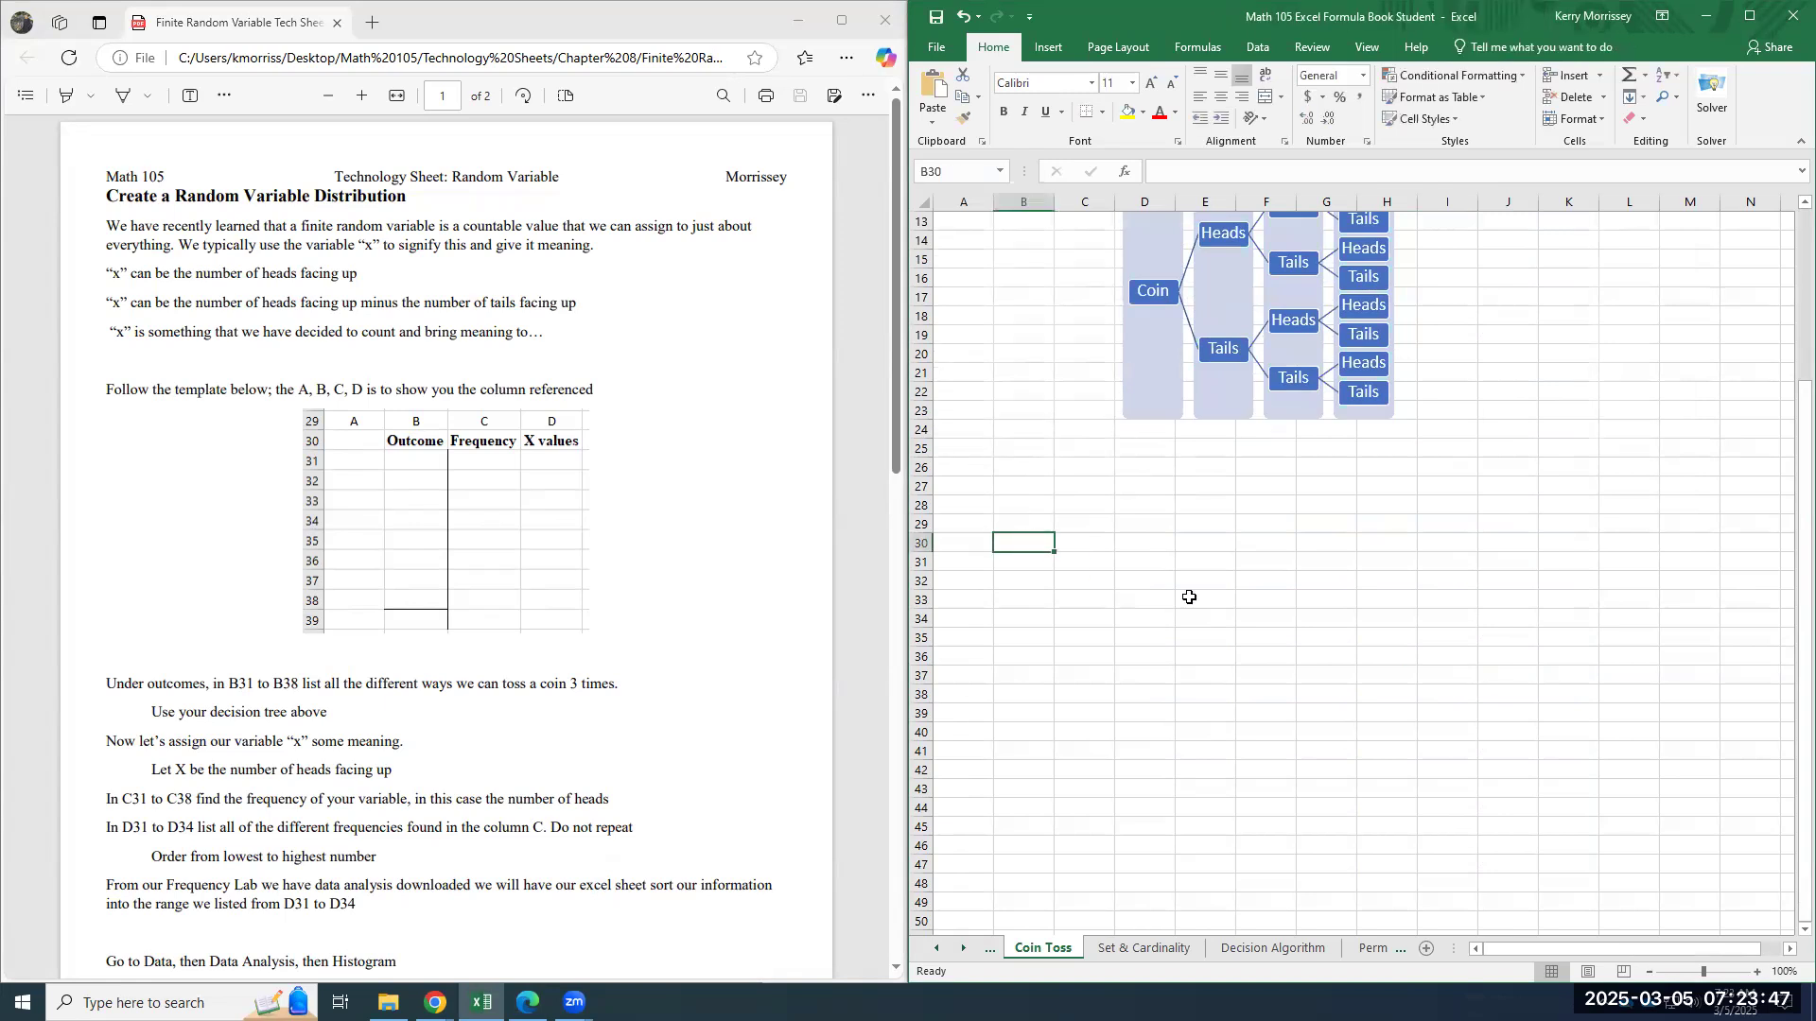
type("Outcome")
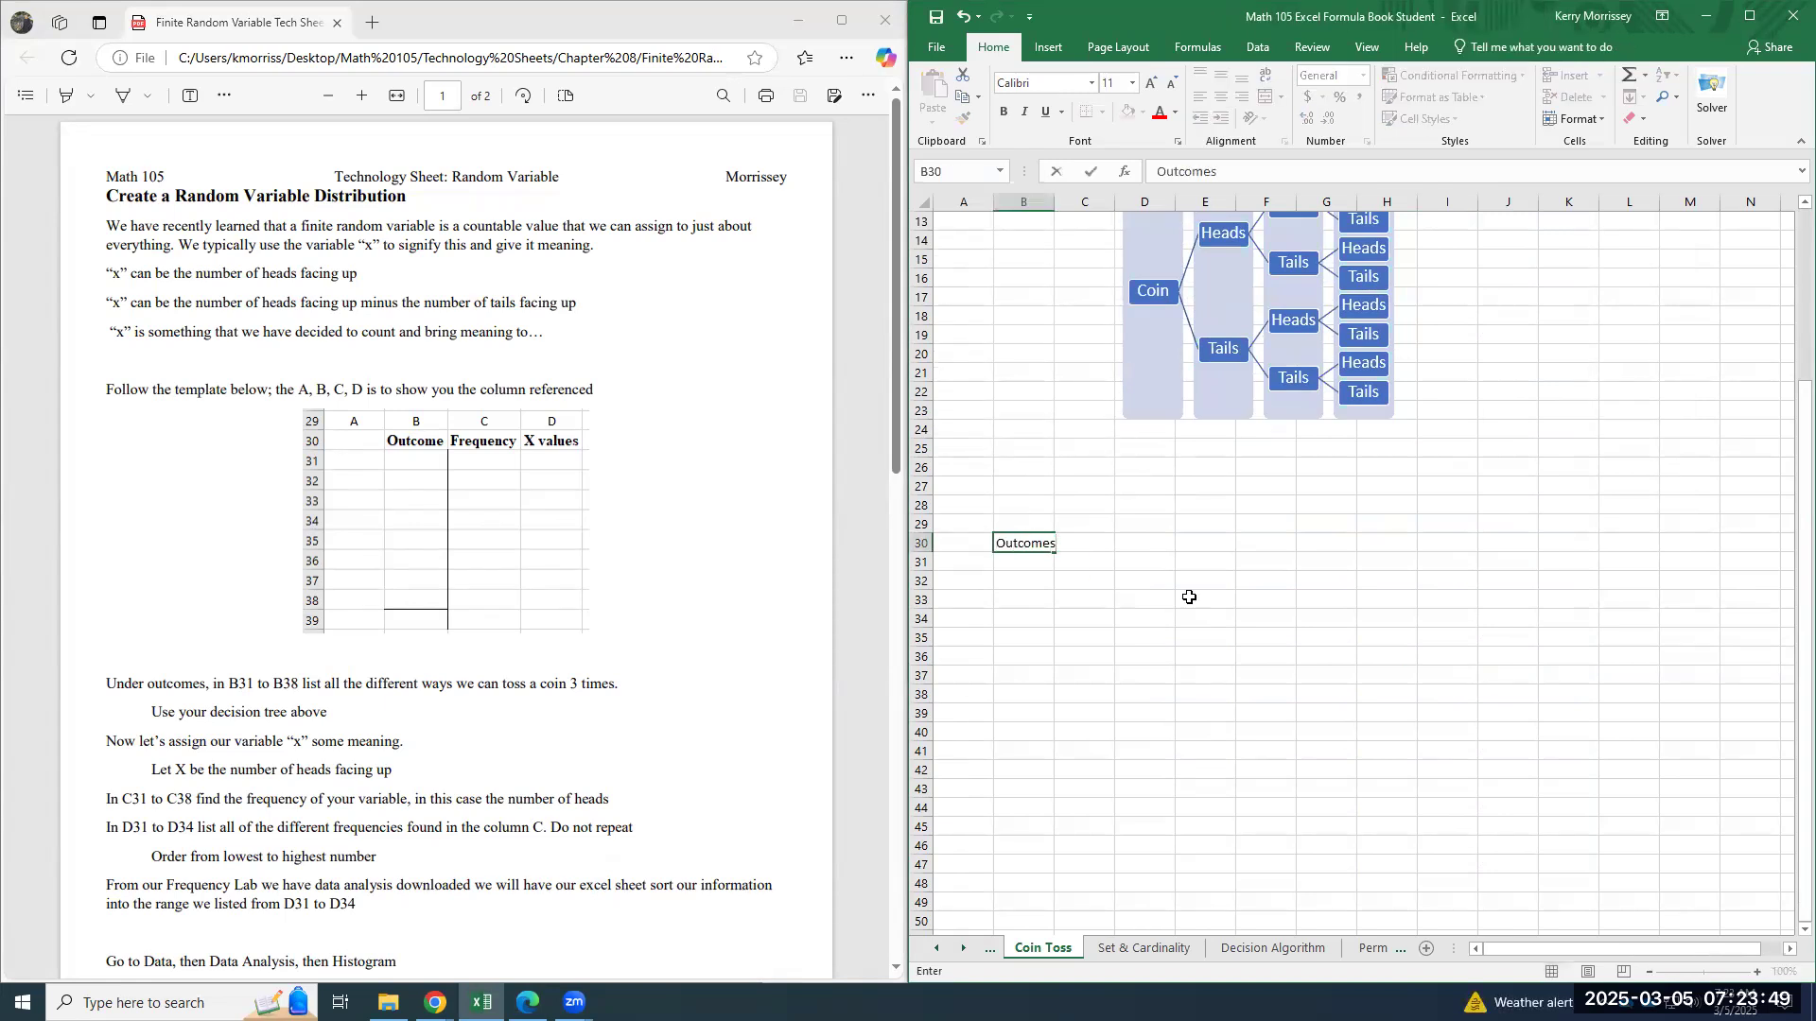
key("Tab")
type("Freq")
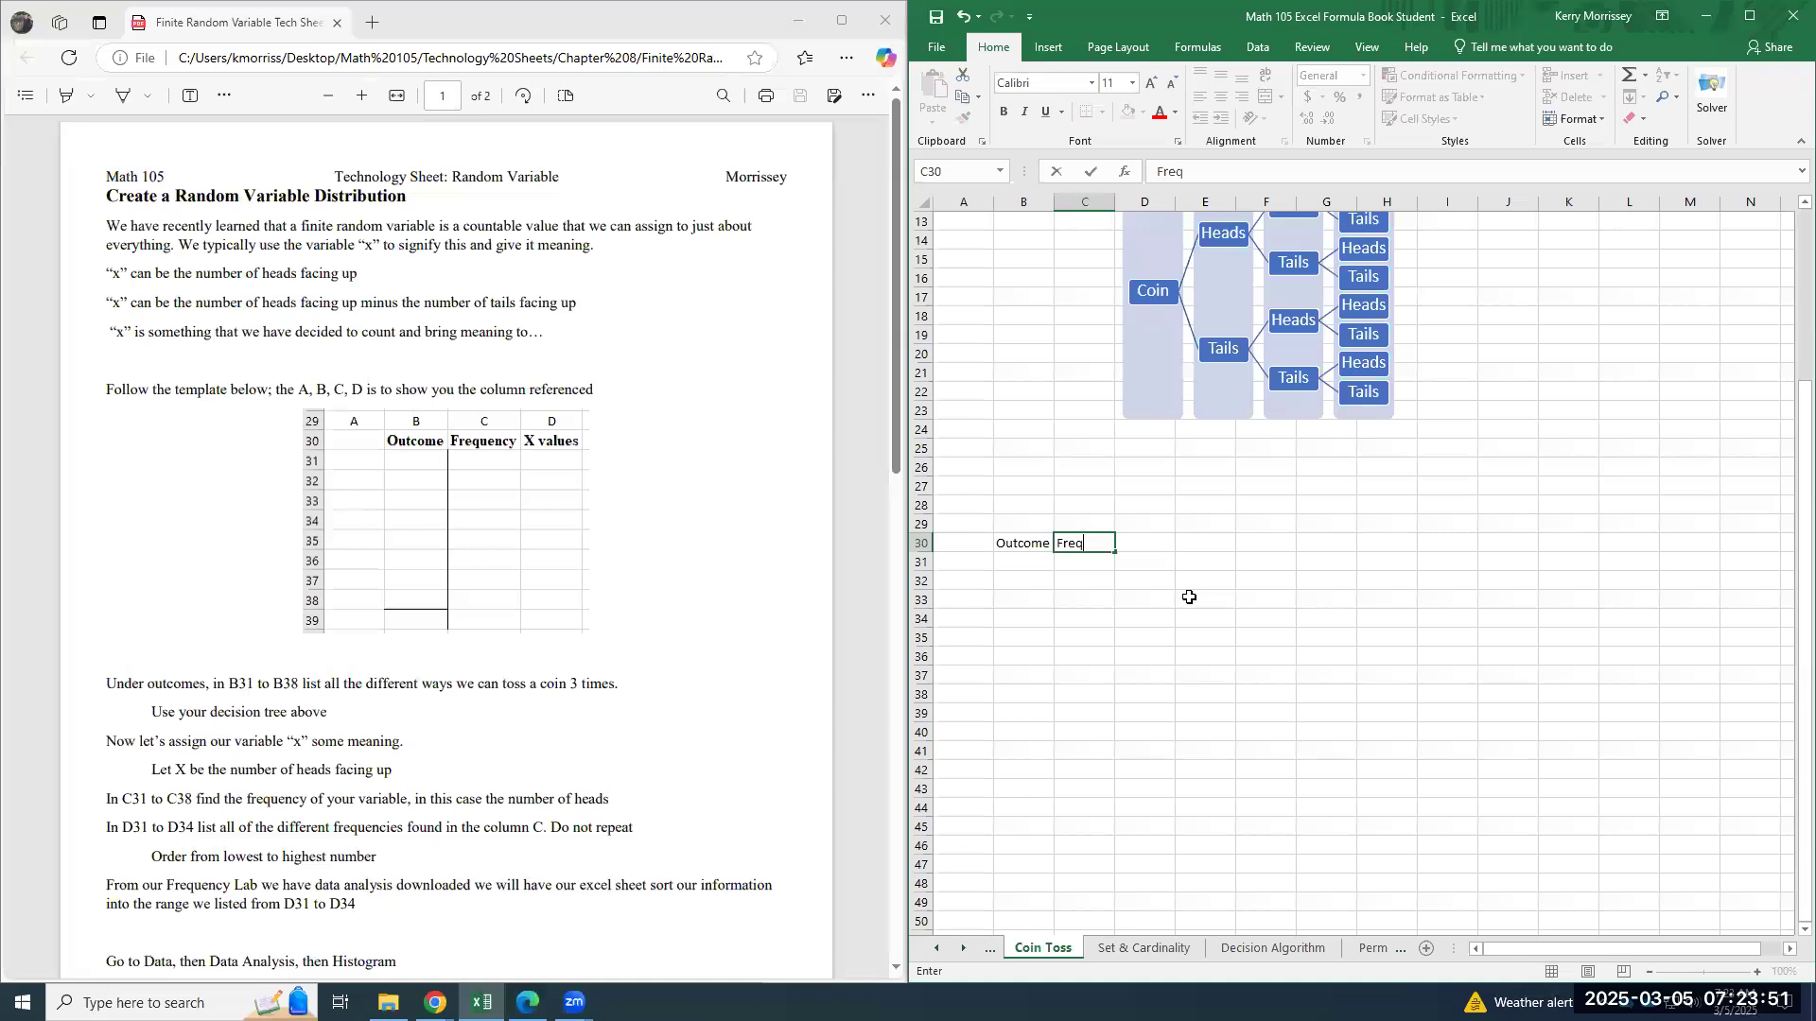
type("uency")
key("Tab")
type("Xvalues")
key("Return")
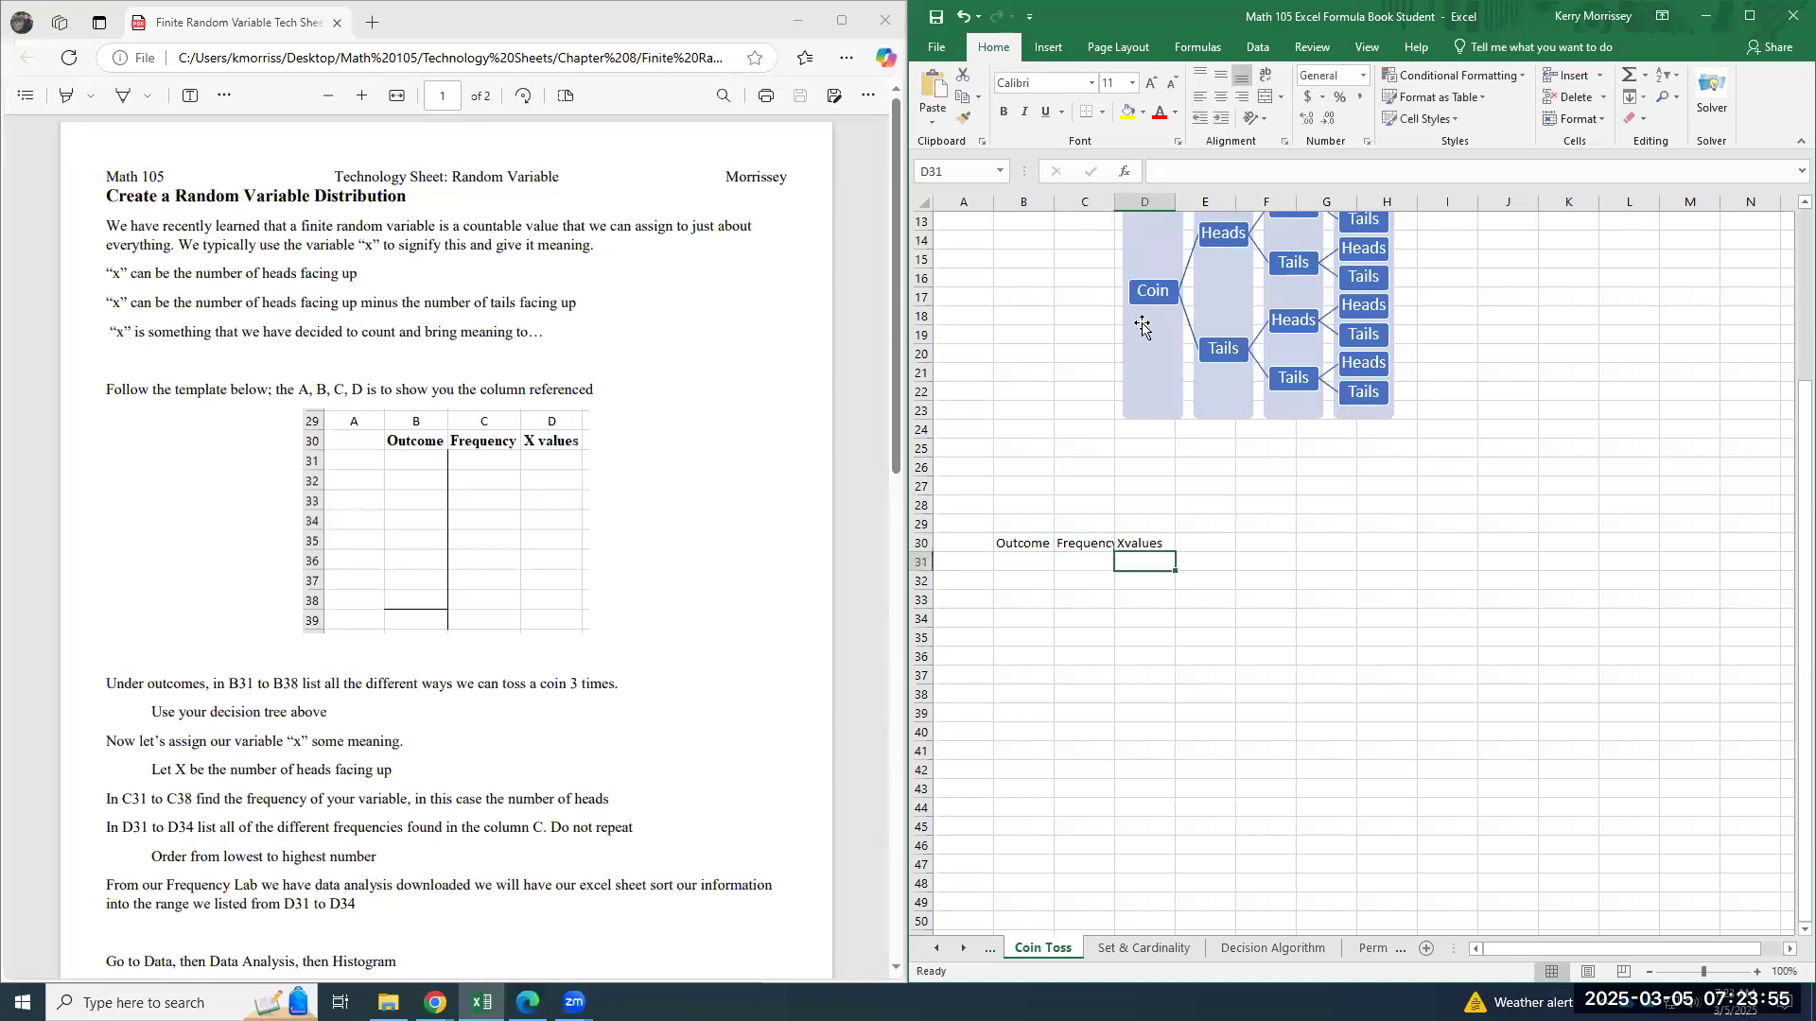
Make the headings in B30:D30 bold and center the contents of the range B30:J48
left_click_drag(1026, 545, 1174, 548)
key("ctrl+b")
left_click_drag(1020, 546, 1551, 896)
left_click(1222, 98)
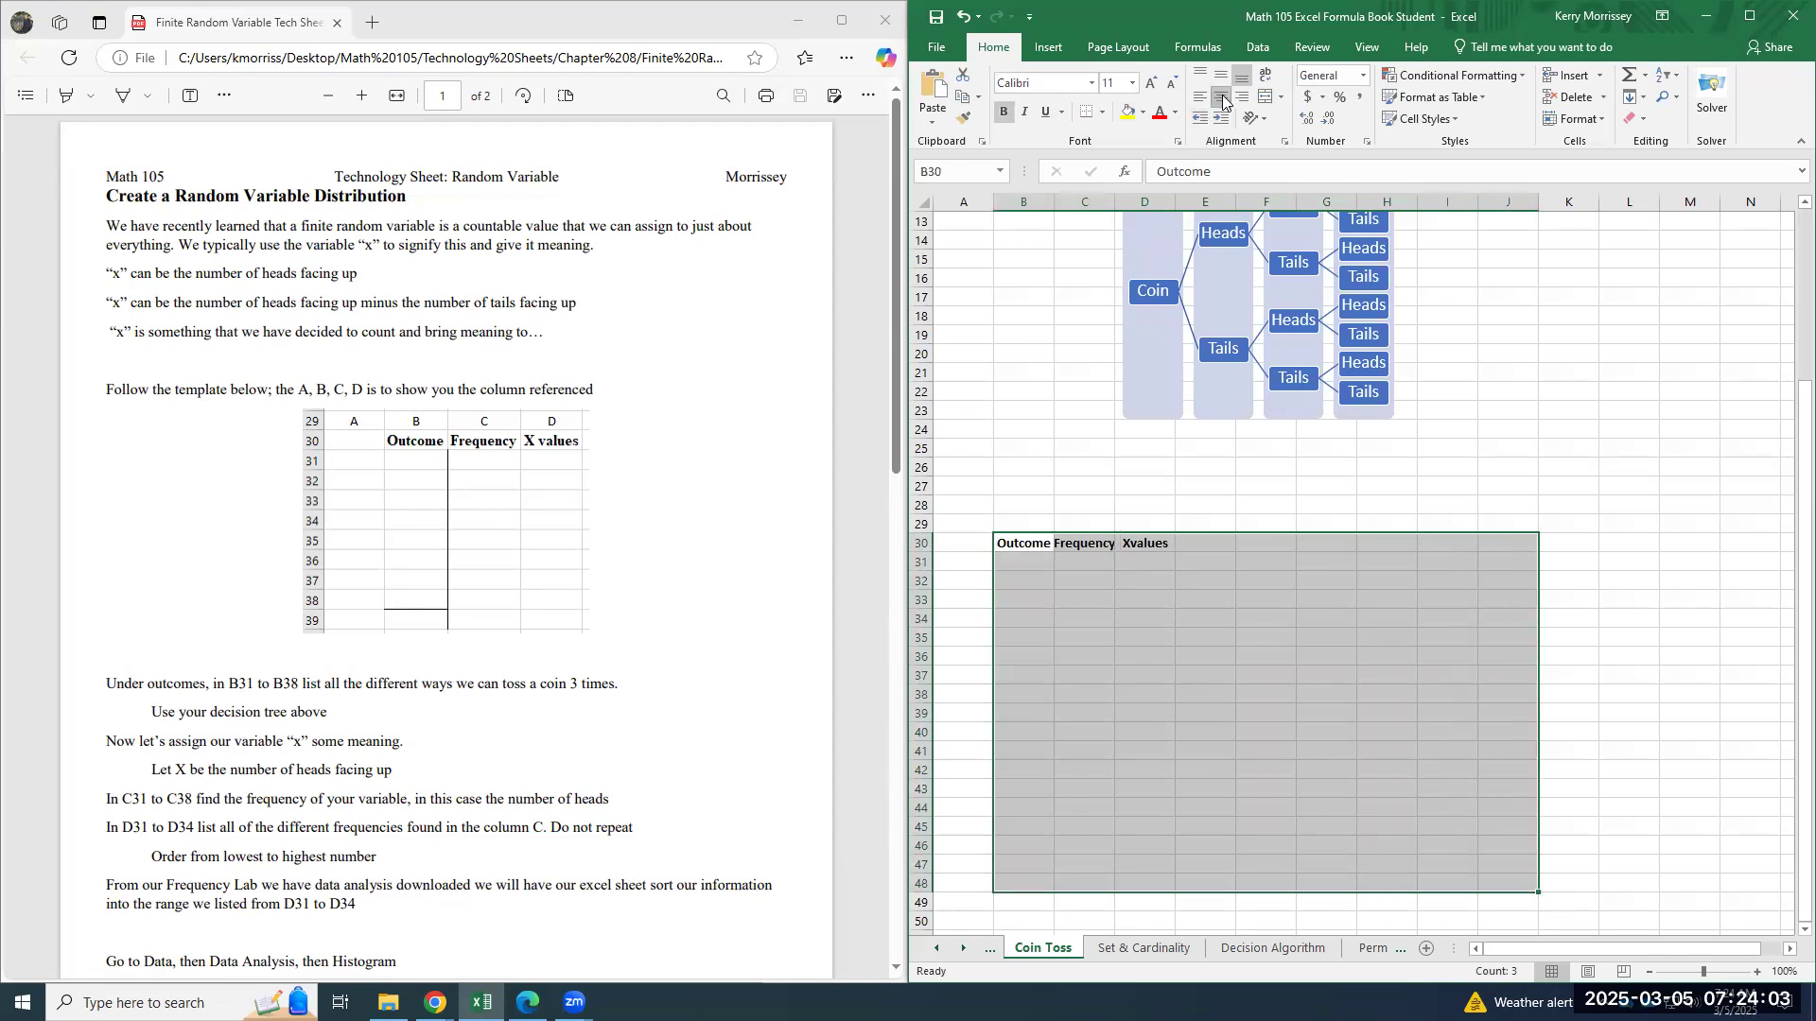
Set B30:J48 to Times New Roman, size 12, and widen columns B and C to fit their headings
left_click(1053, 84)
type("Times New Roma")
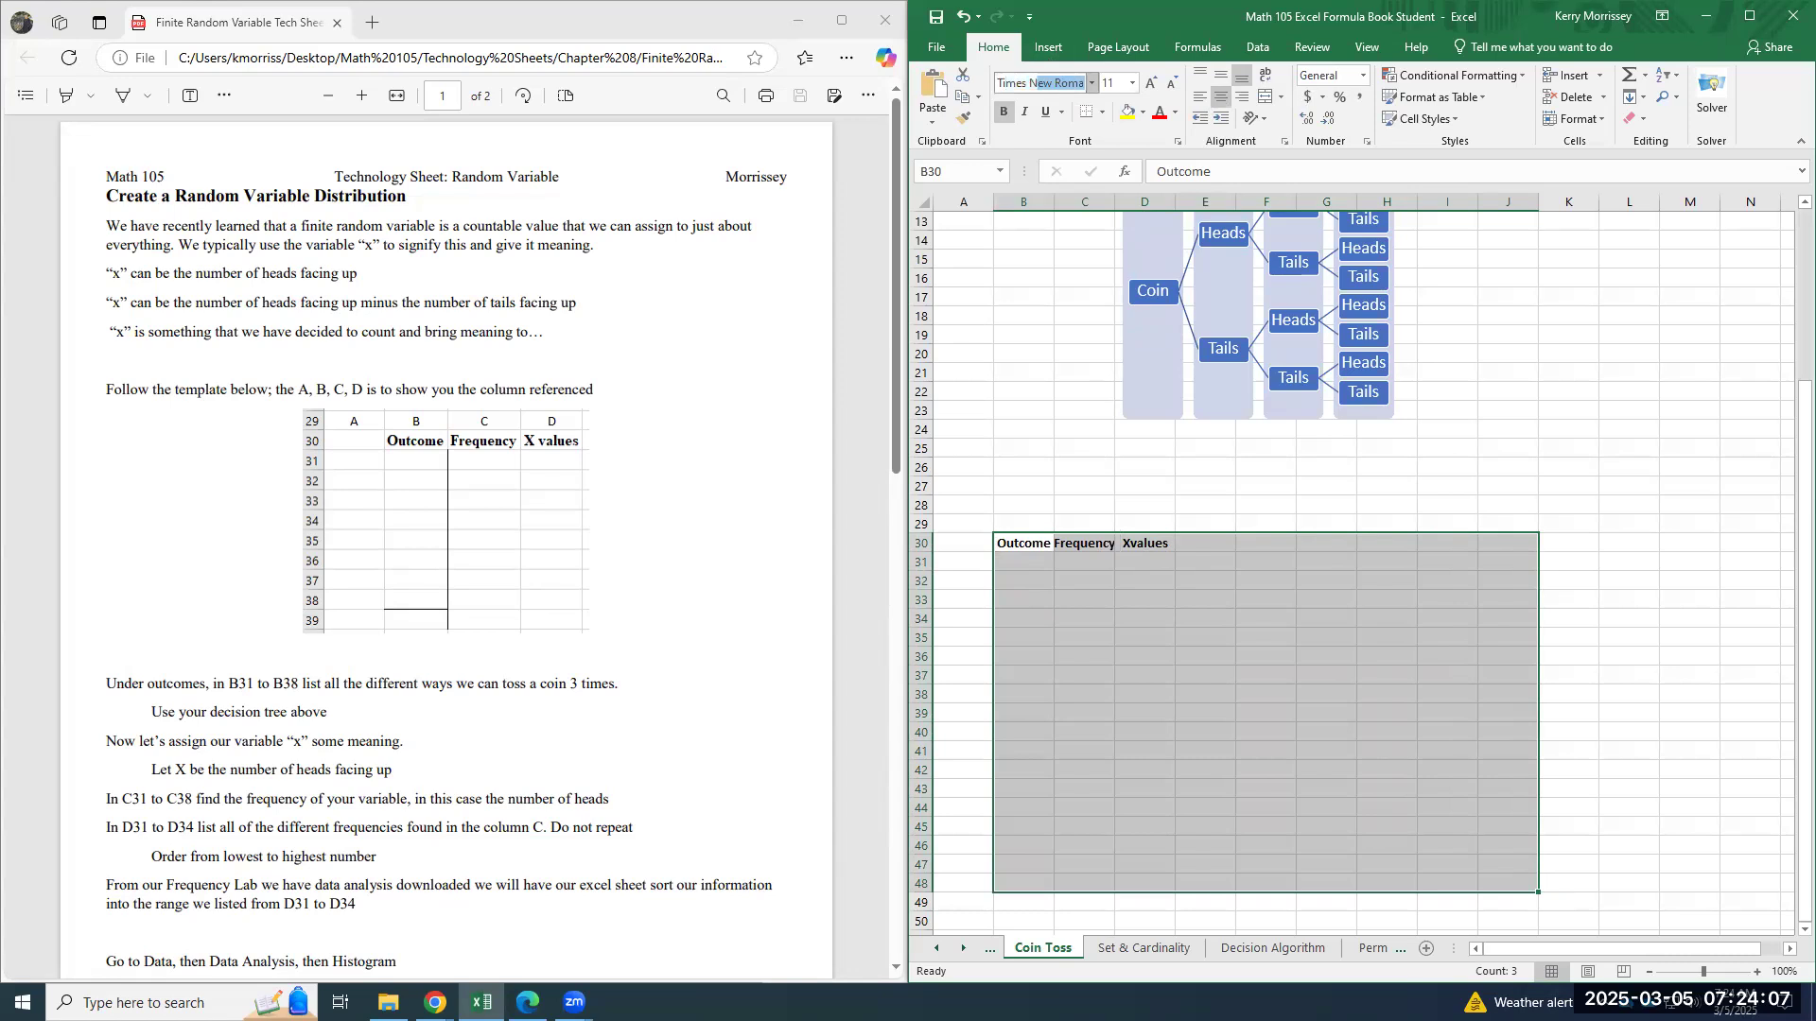
key("Return")
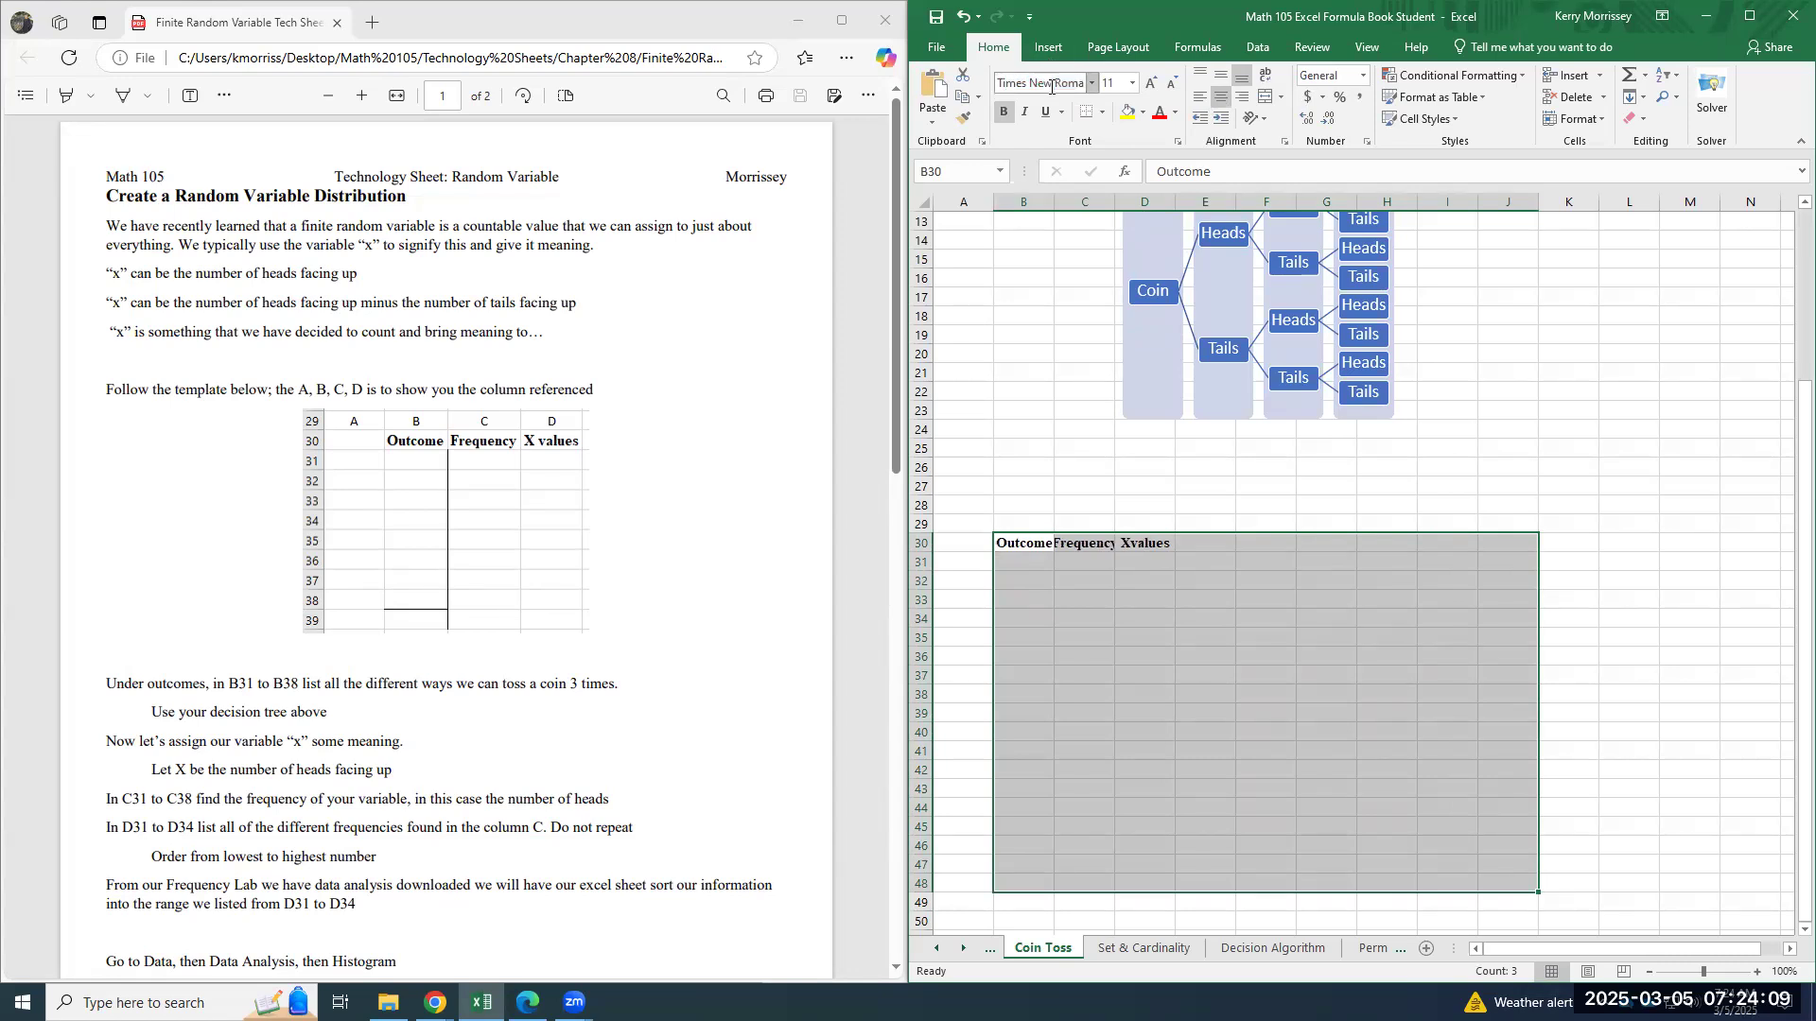
left_click(1150, 83)
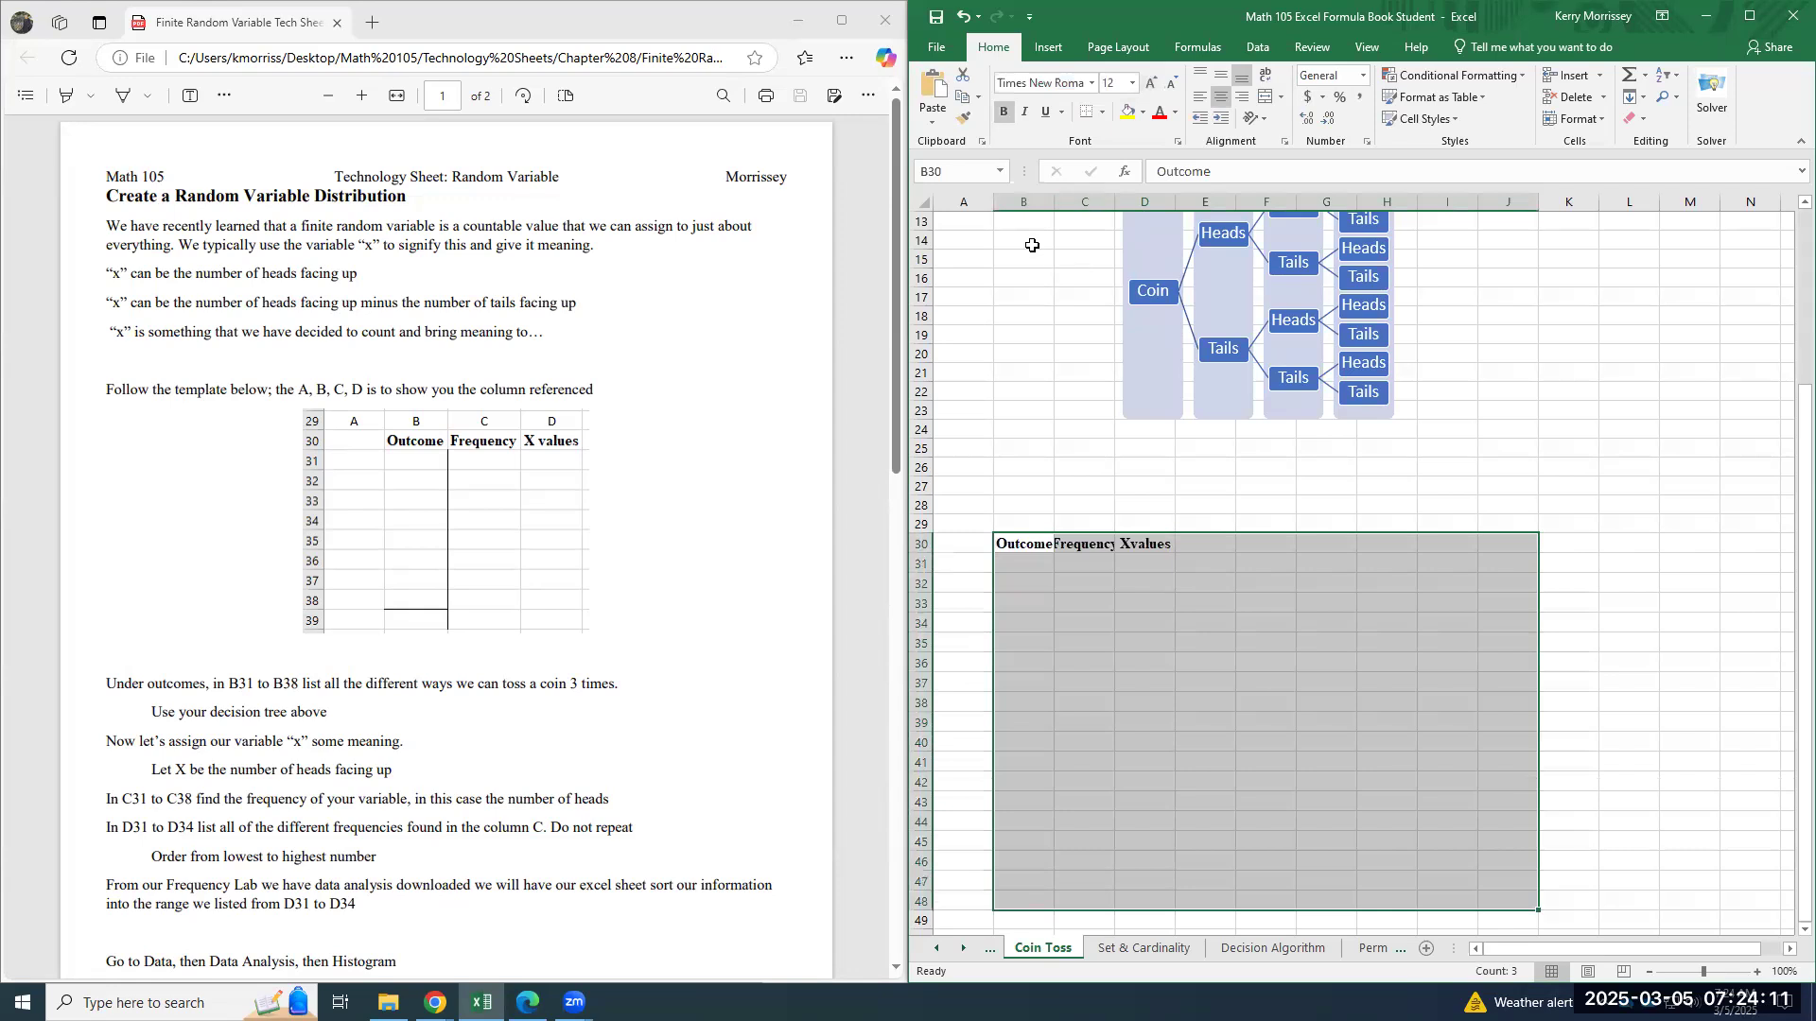
left_click_drag(1054, 201, 1147, 197)
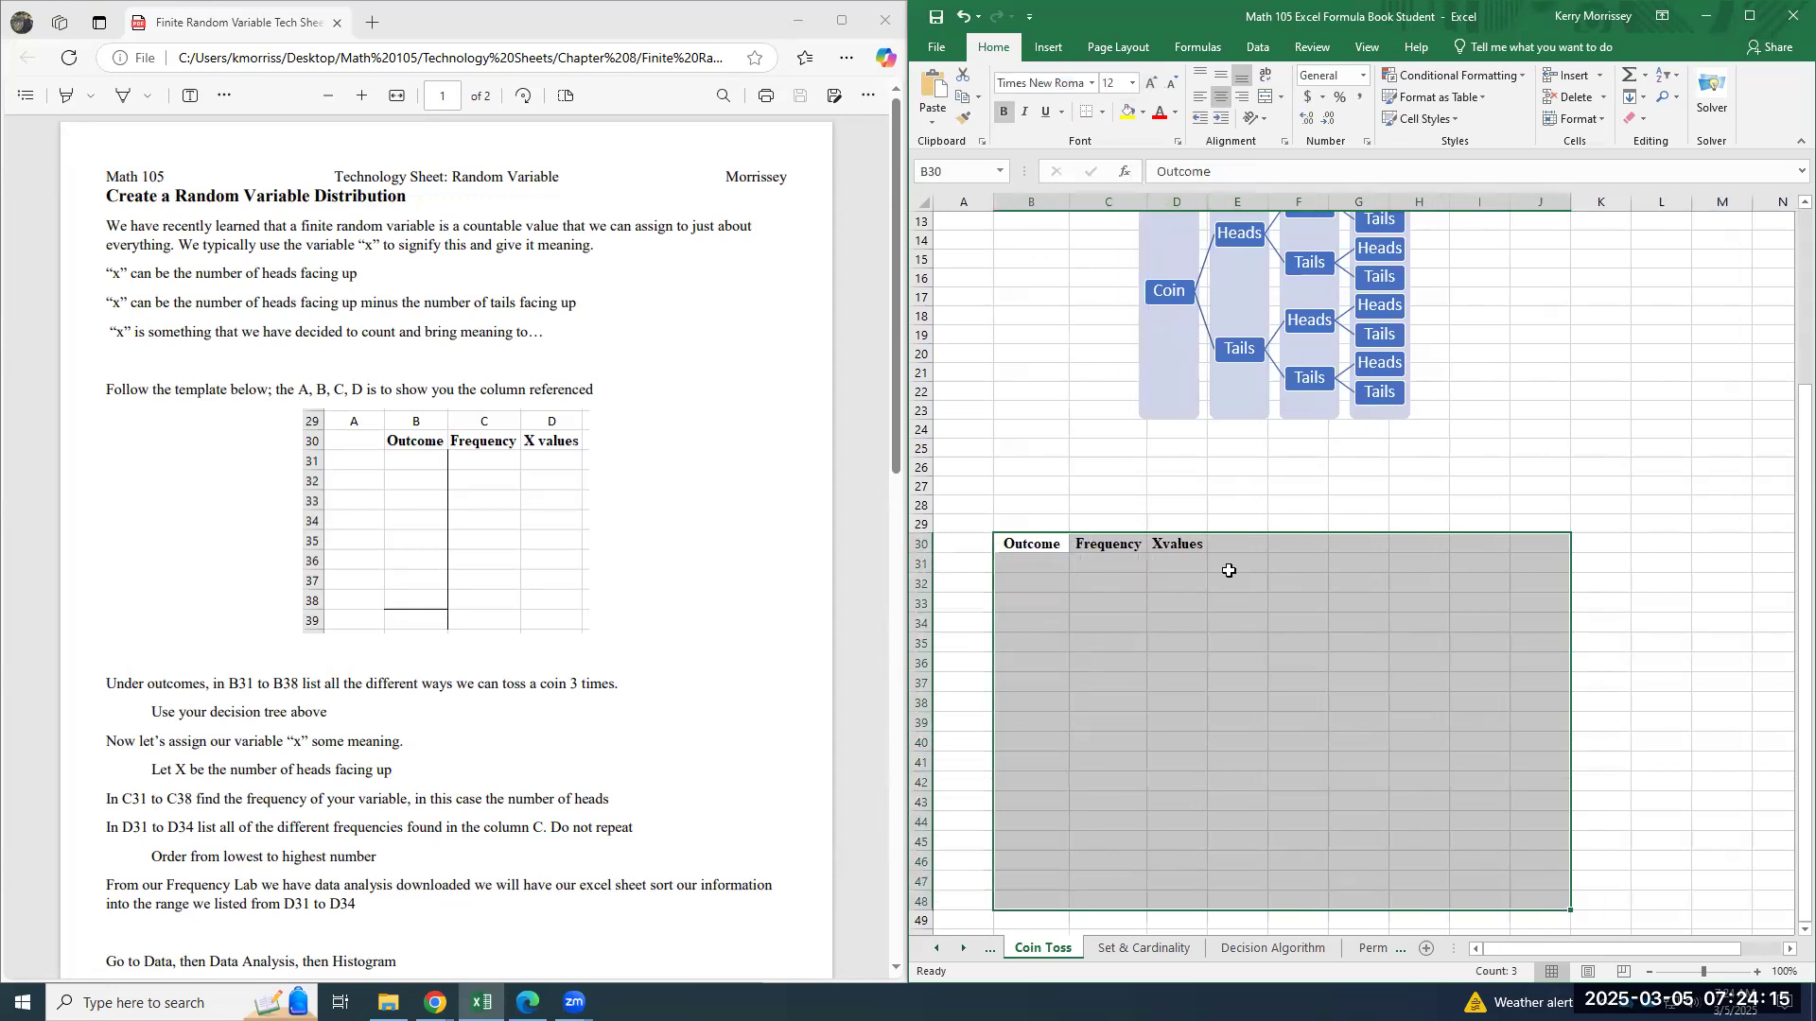
left_click(1229, 571)
Add a right border to cells B31:B39 to separate the Outcome and Frequency columns
left_click(1060, 566)
left_click_drag(1060, 566, 1049, 724)
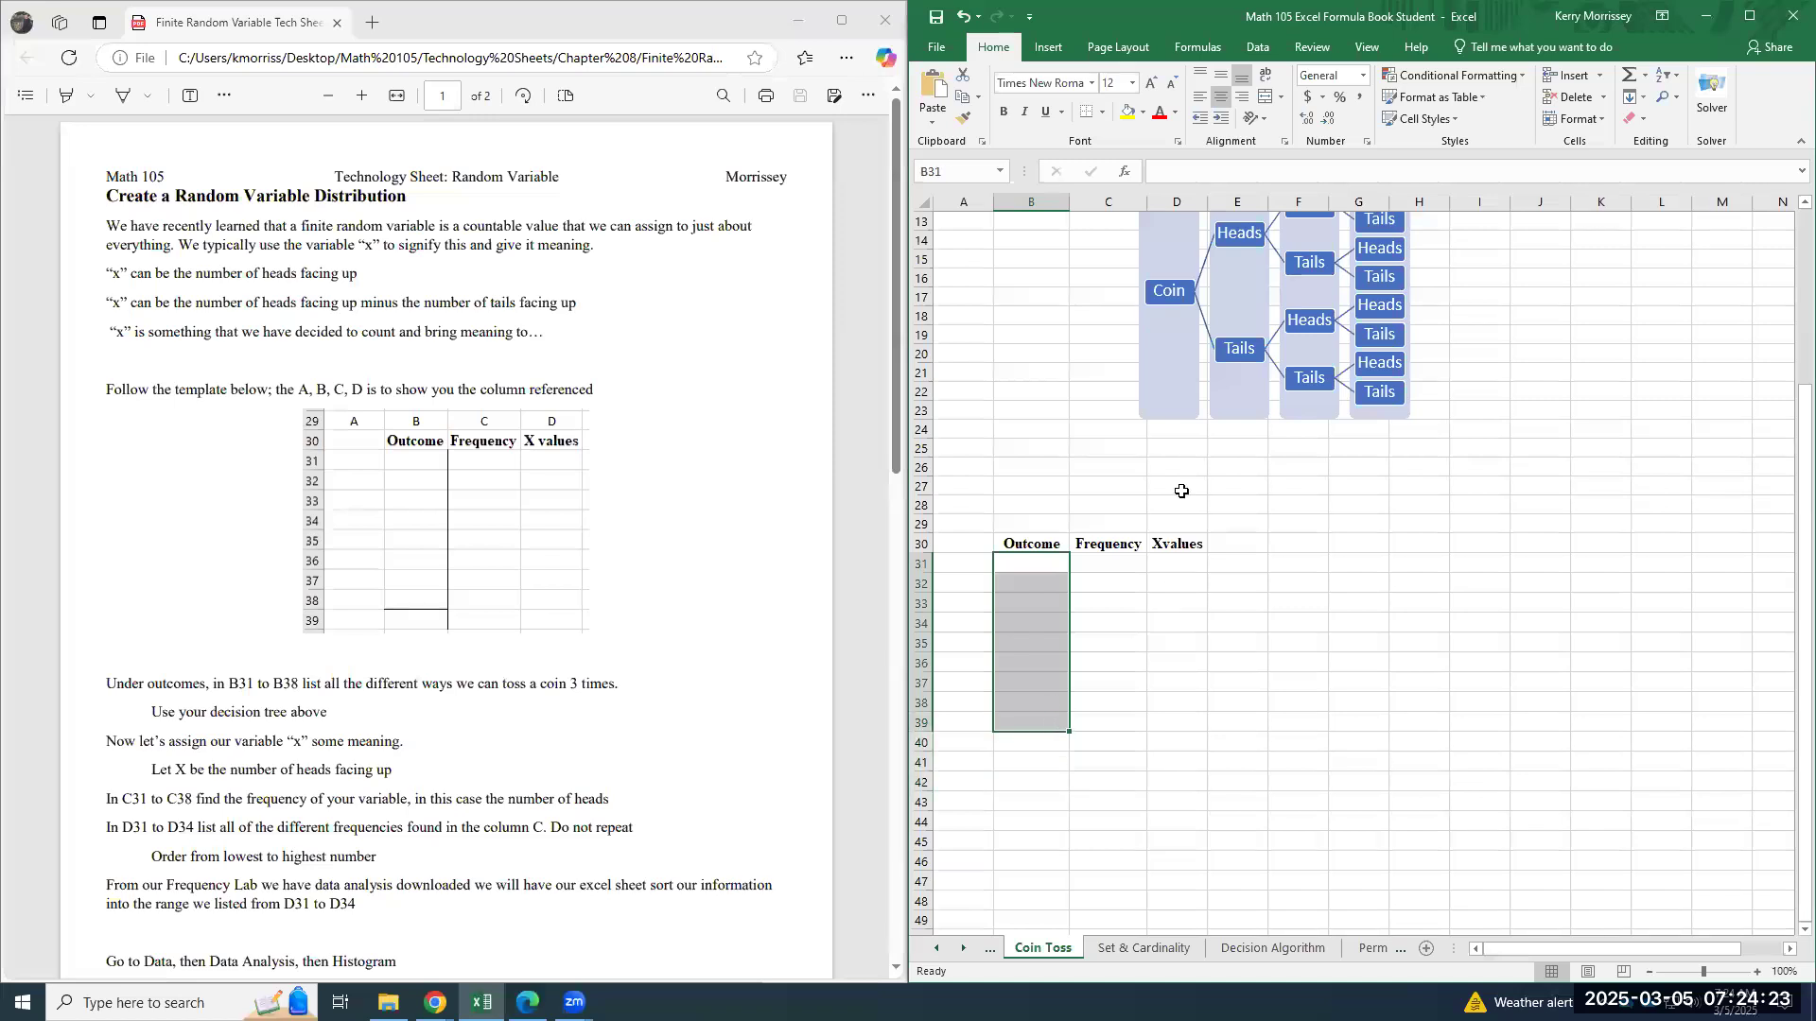
left_click(1105, 113)
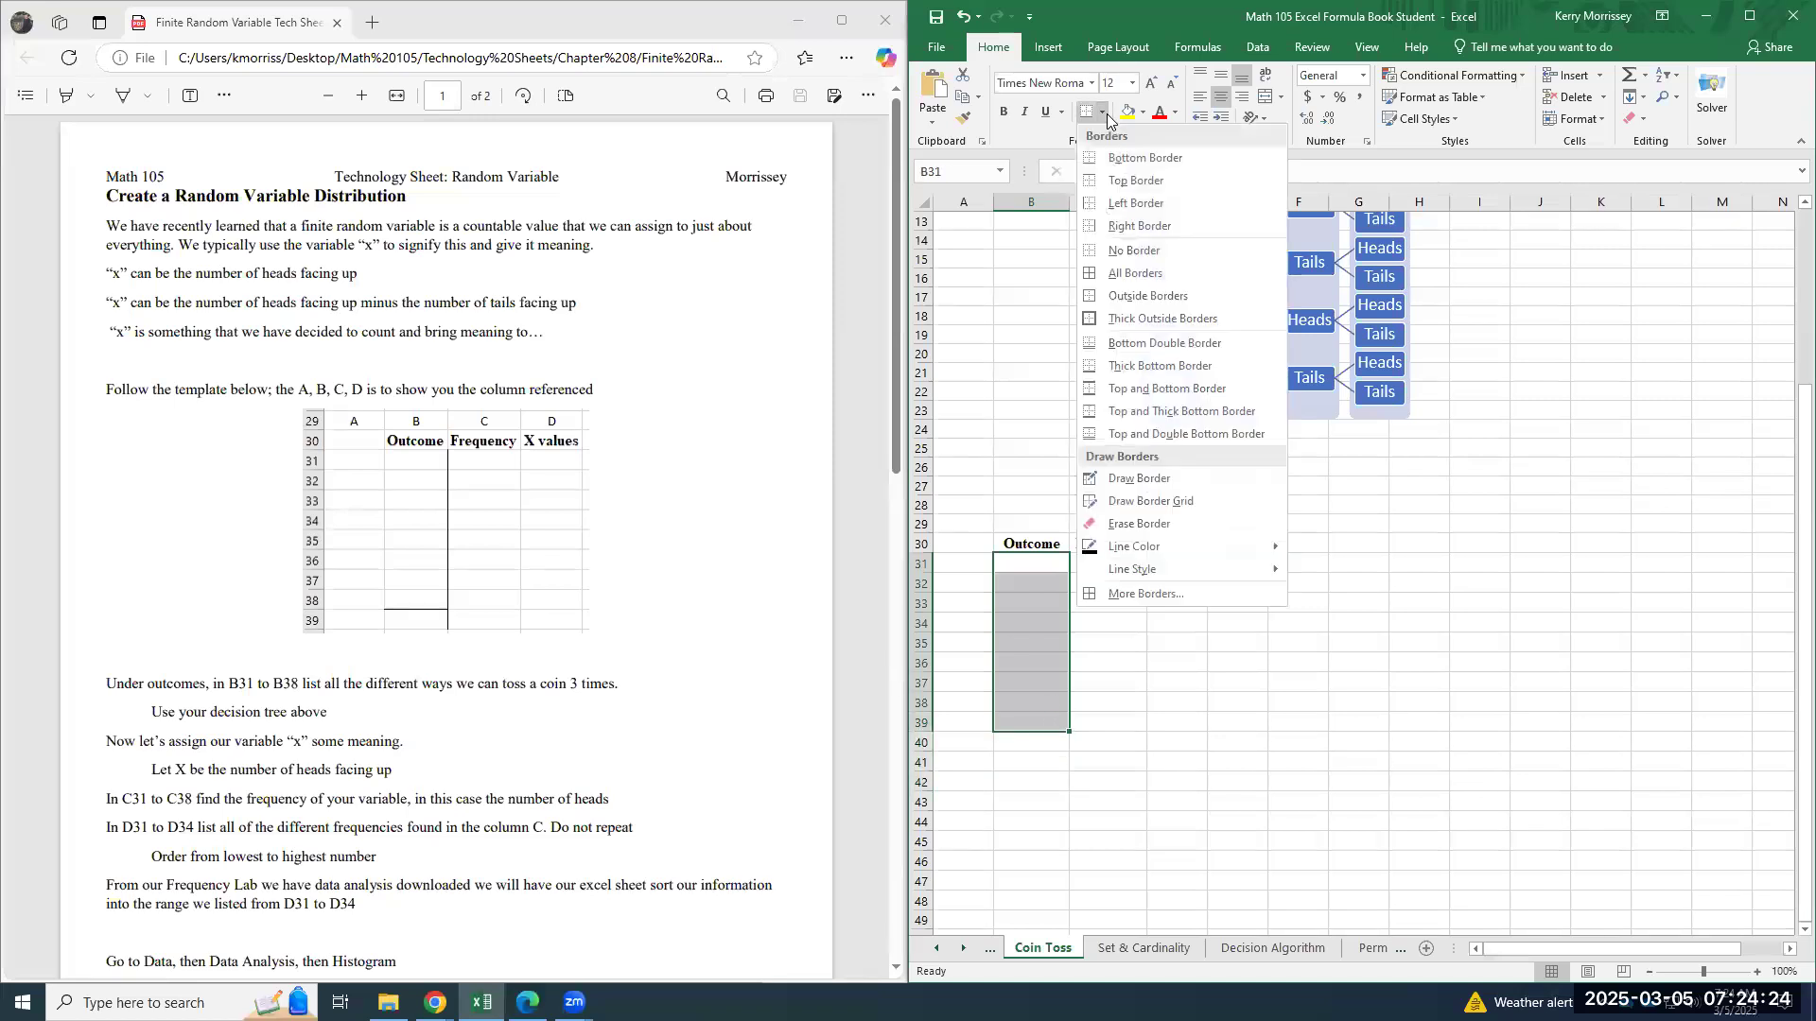
left_click(1143, 230)
left_click(1026, 724)
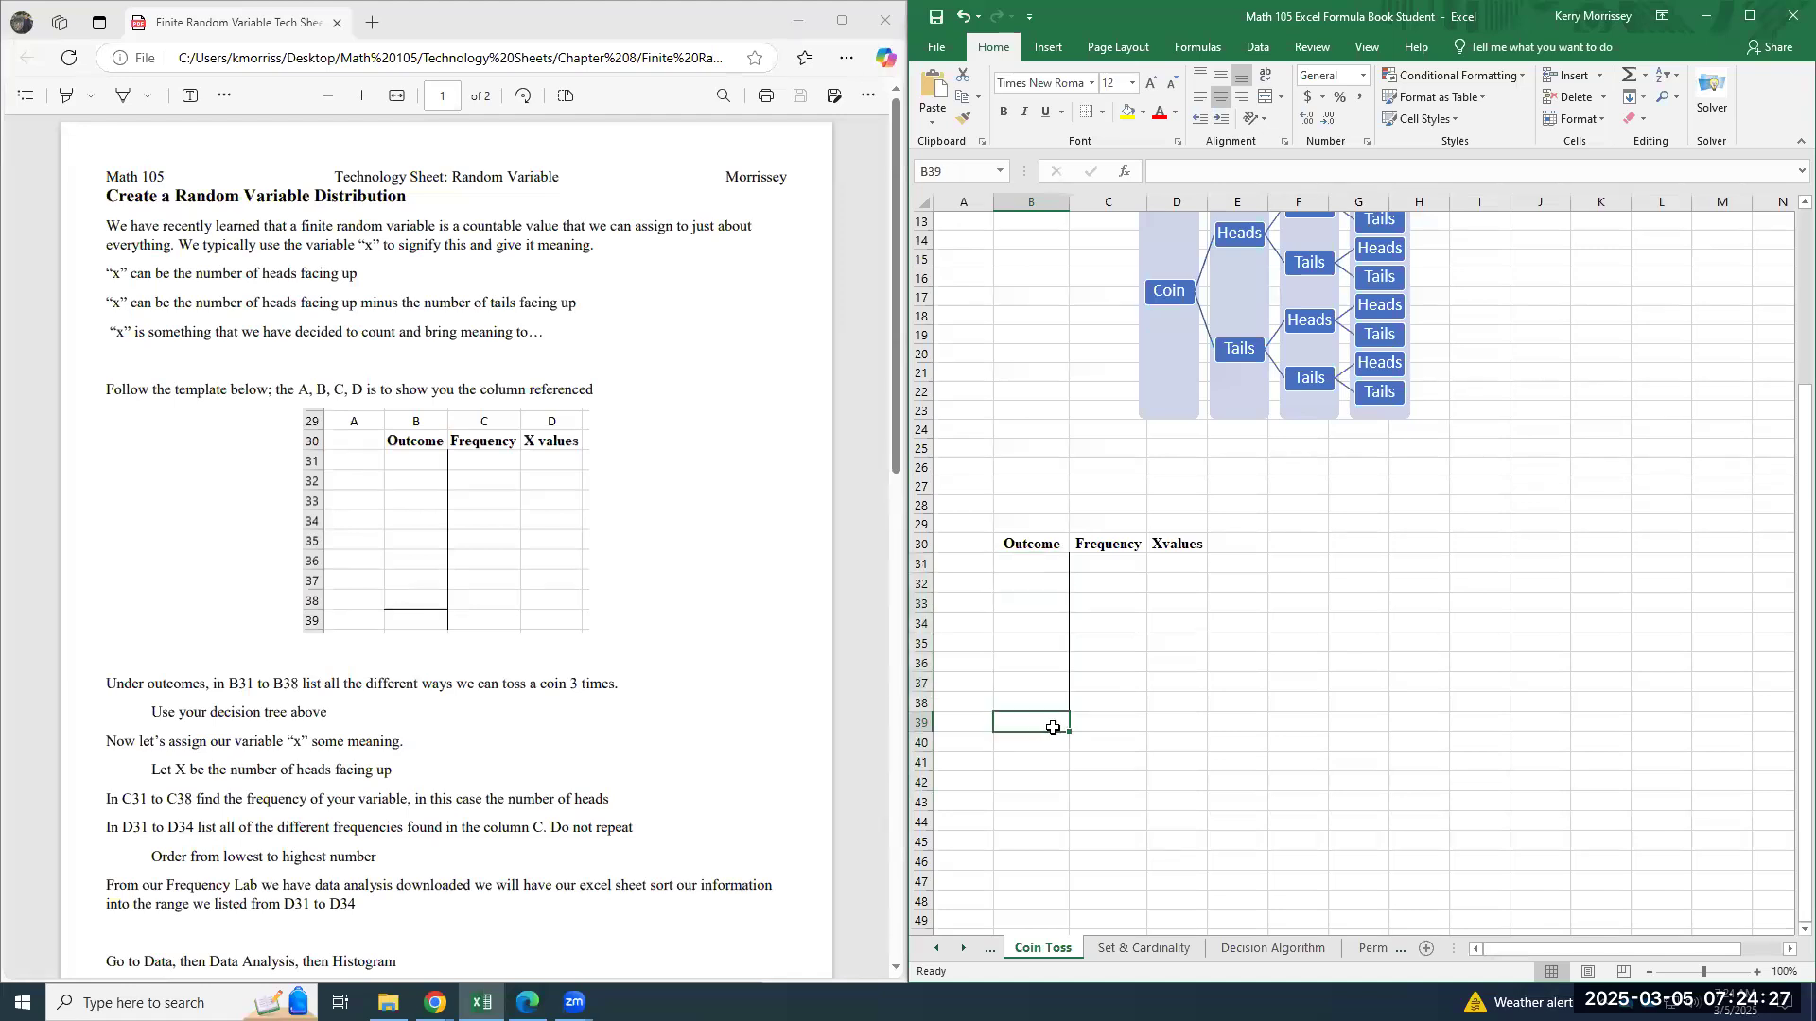
left_click(1101, 113)
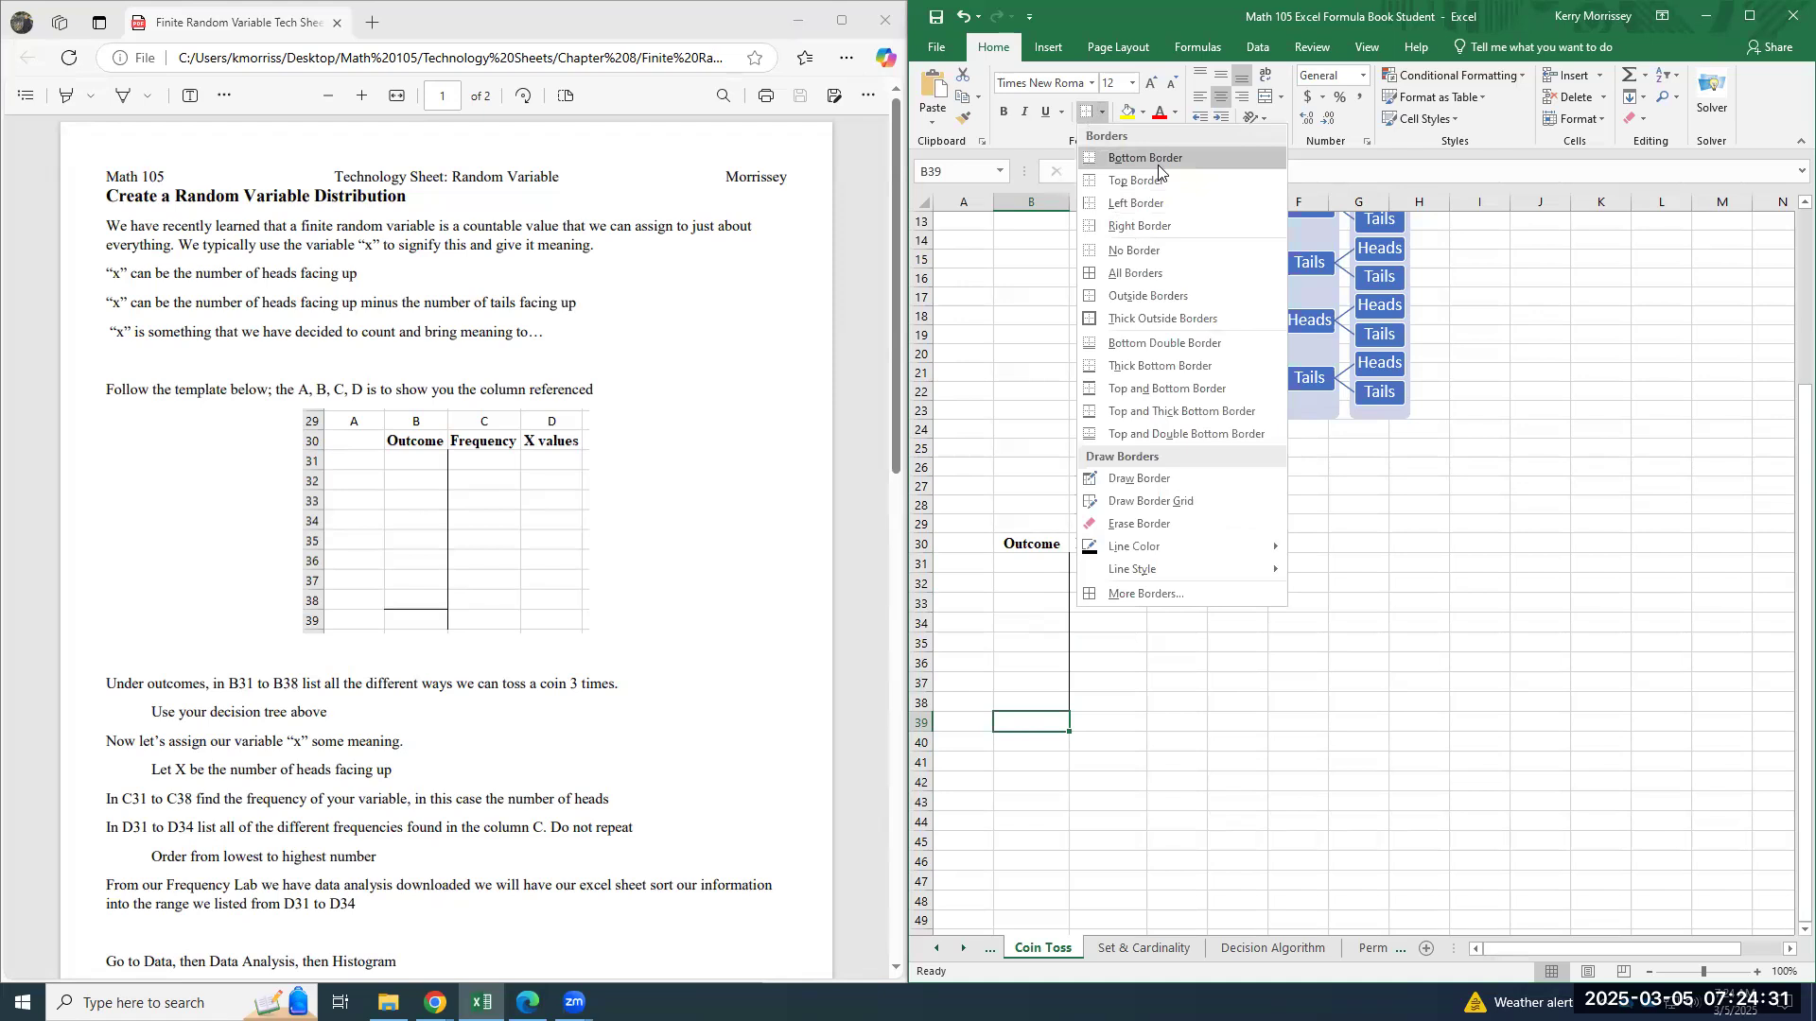
left_click(1159, 165)
left_click(1138, 741)
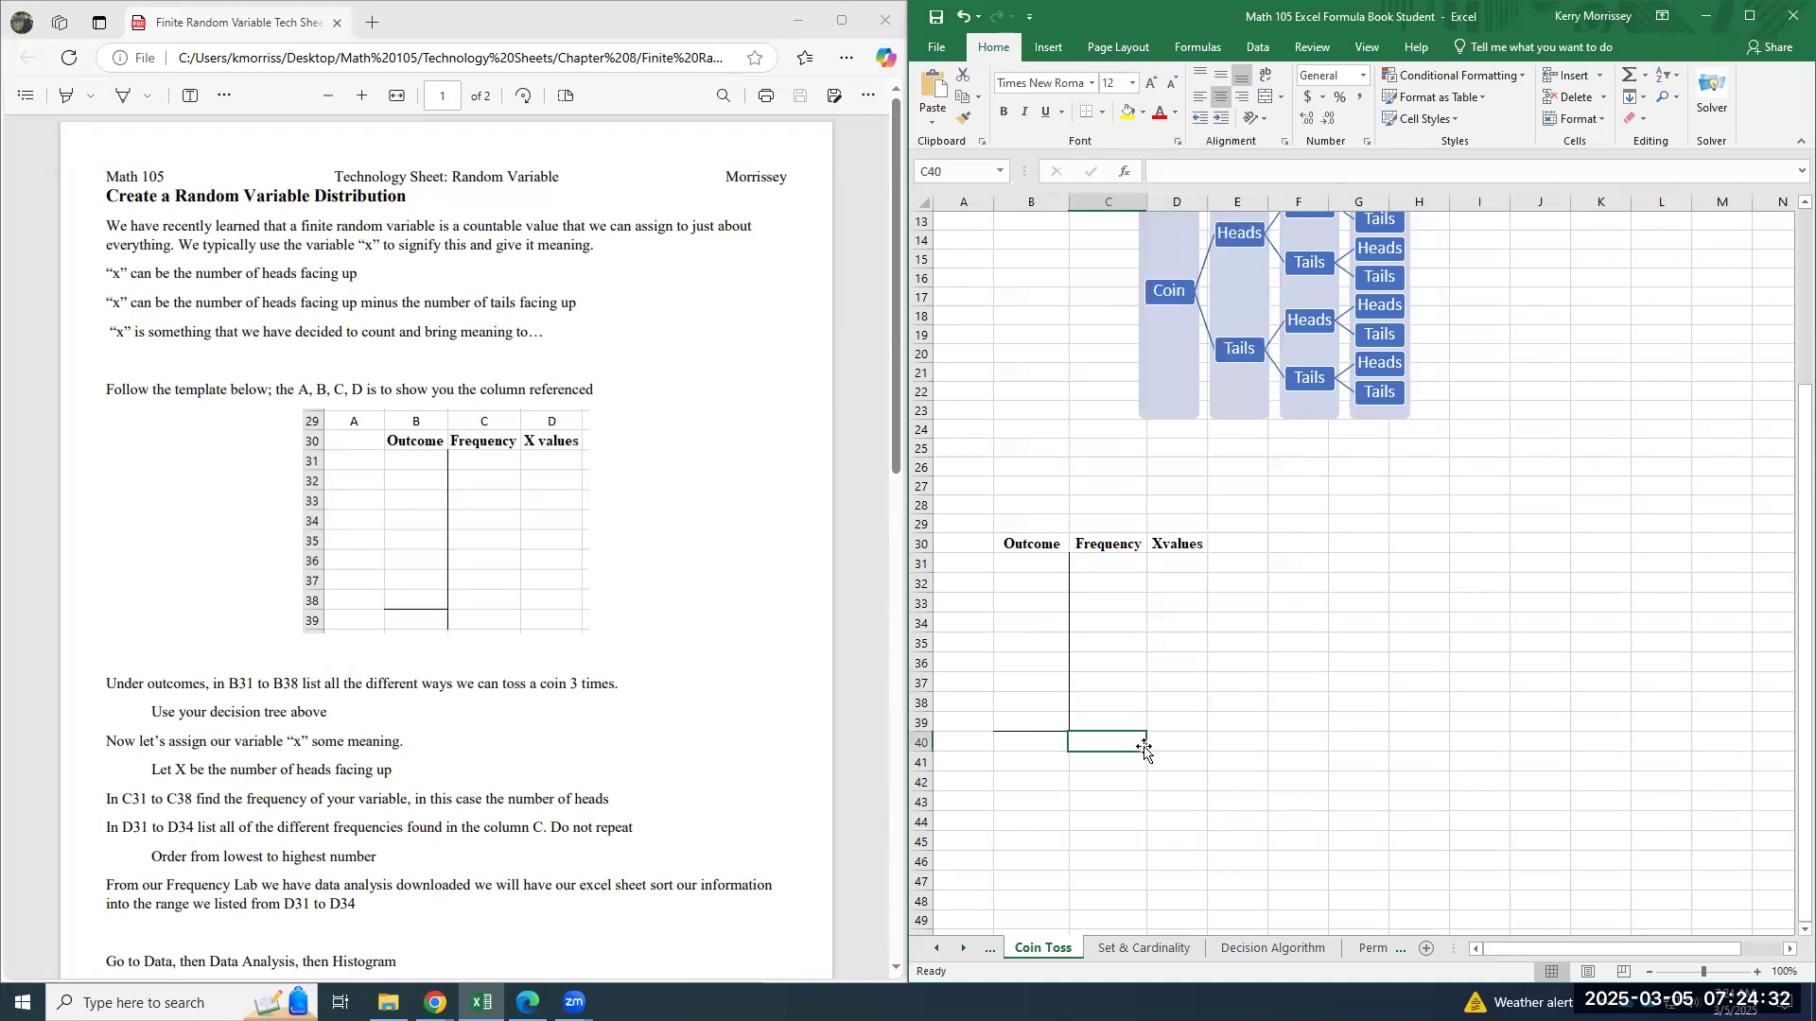
left_click(965, 29)
Add a bottom border to cell B38 to close off the Outcome list
left_click(1044, 701)
left_click(1086, 111)
left_click(1172, 741)
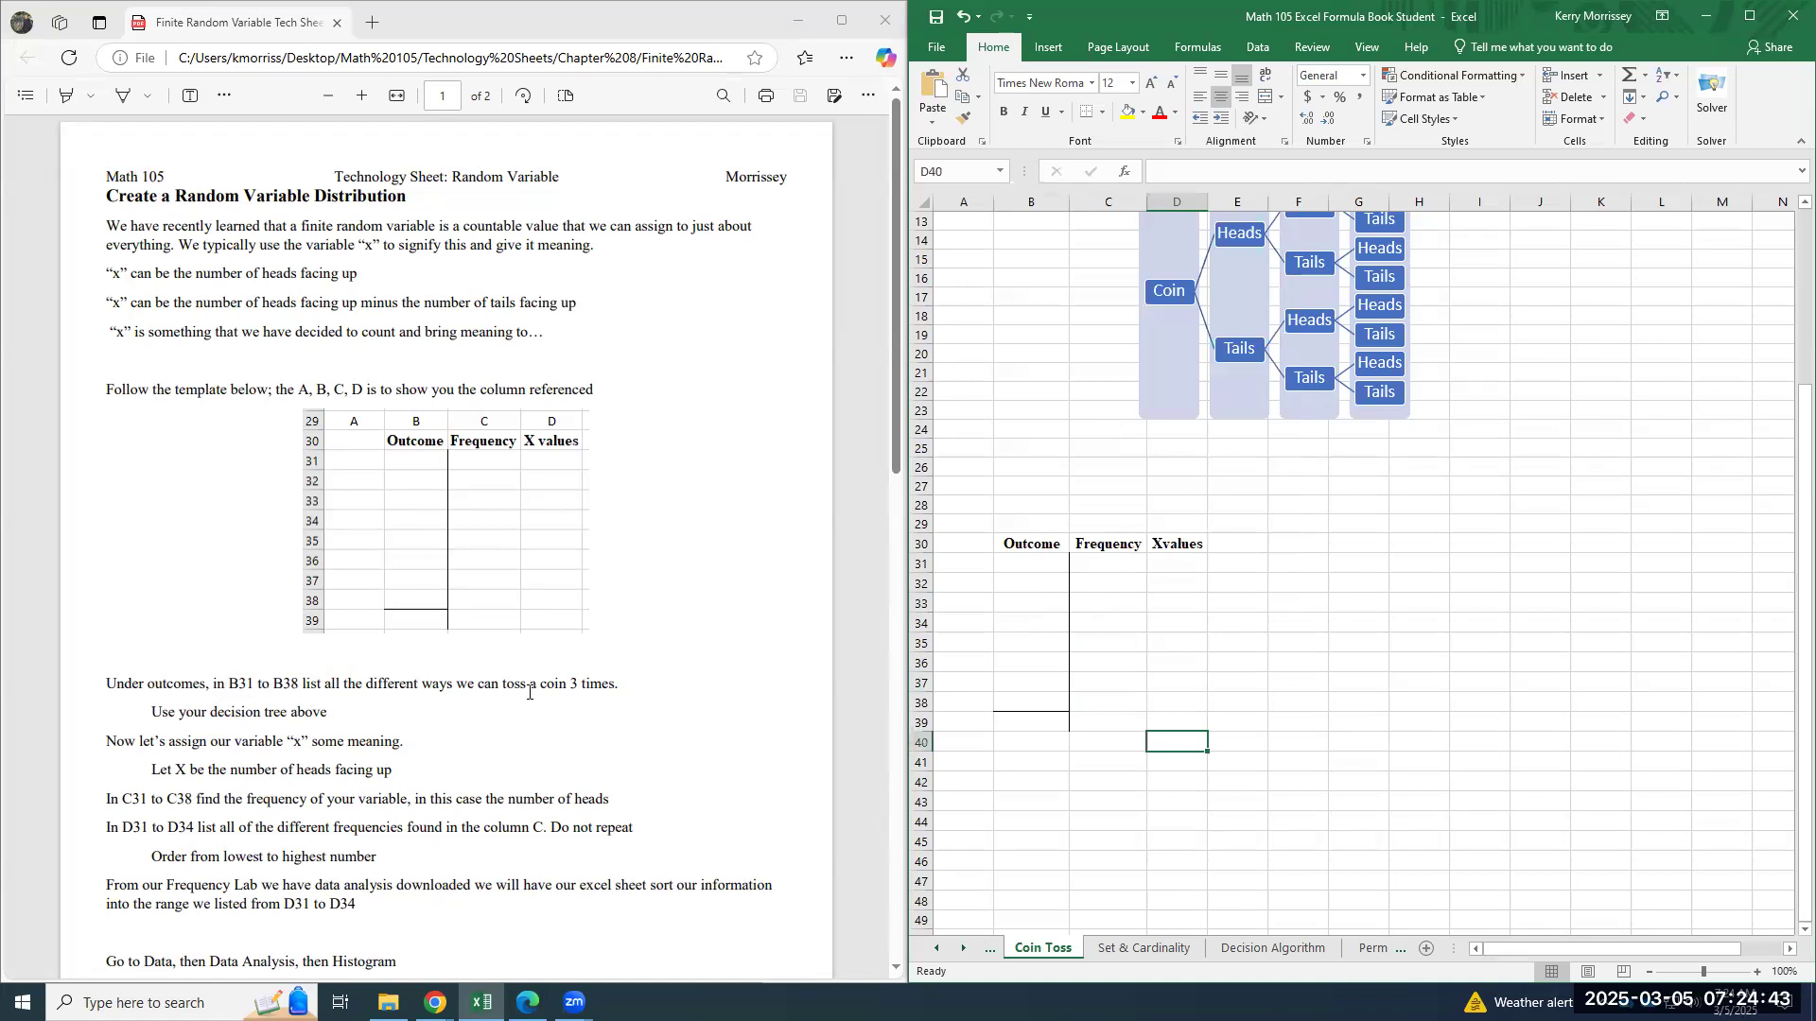
List the outcomes that start with heads from the tree diagram, HHH, HHT, HTH and HTT, in B31:B34
scroll(1352, 711, "up", 3)
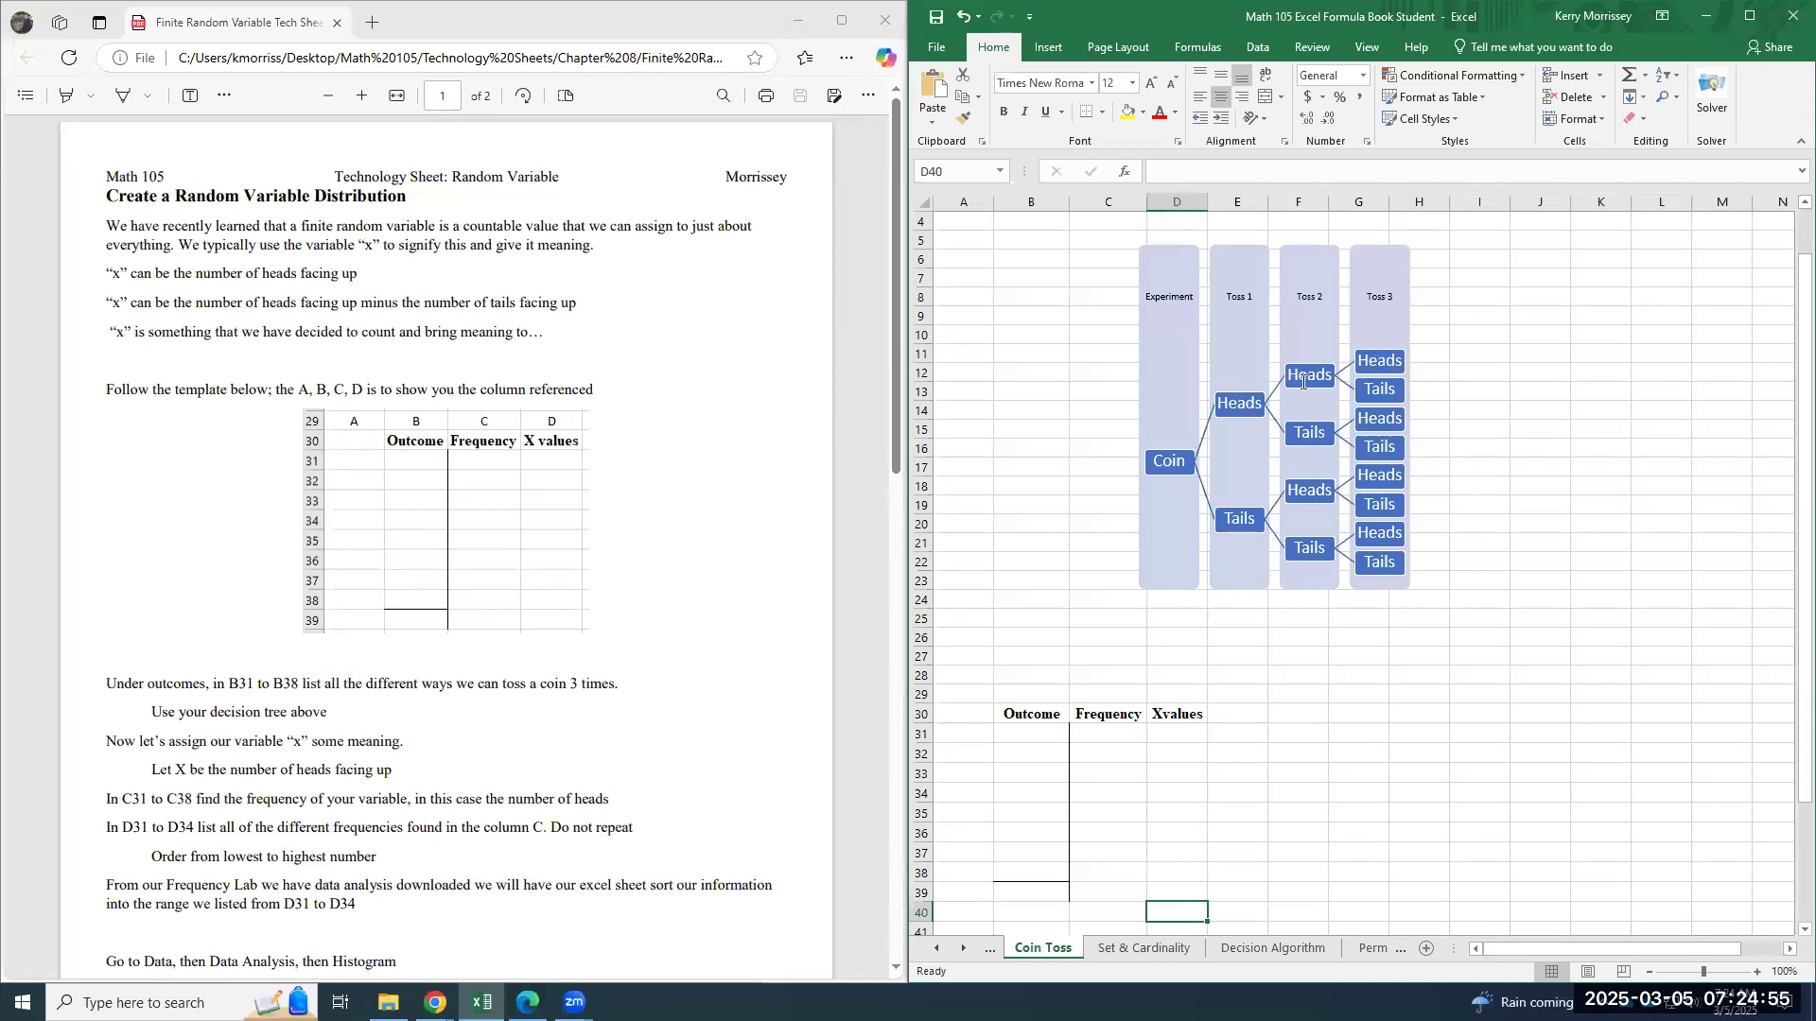
left_click(1052, 734)
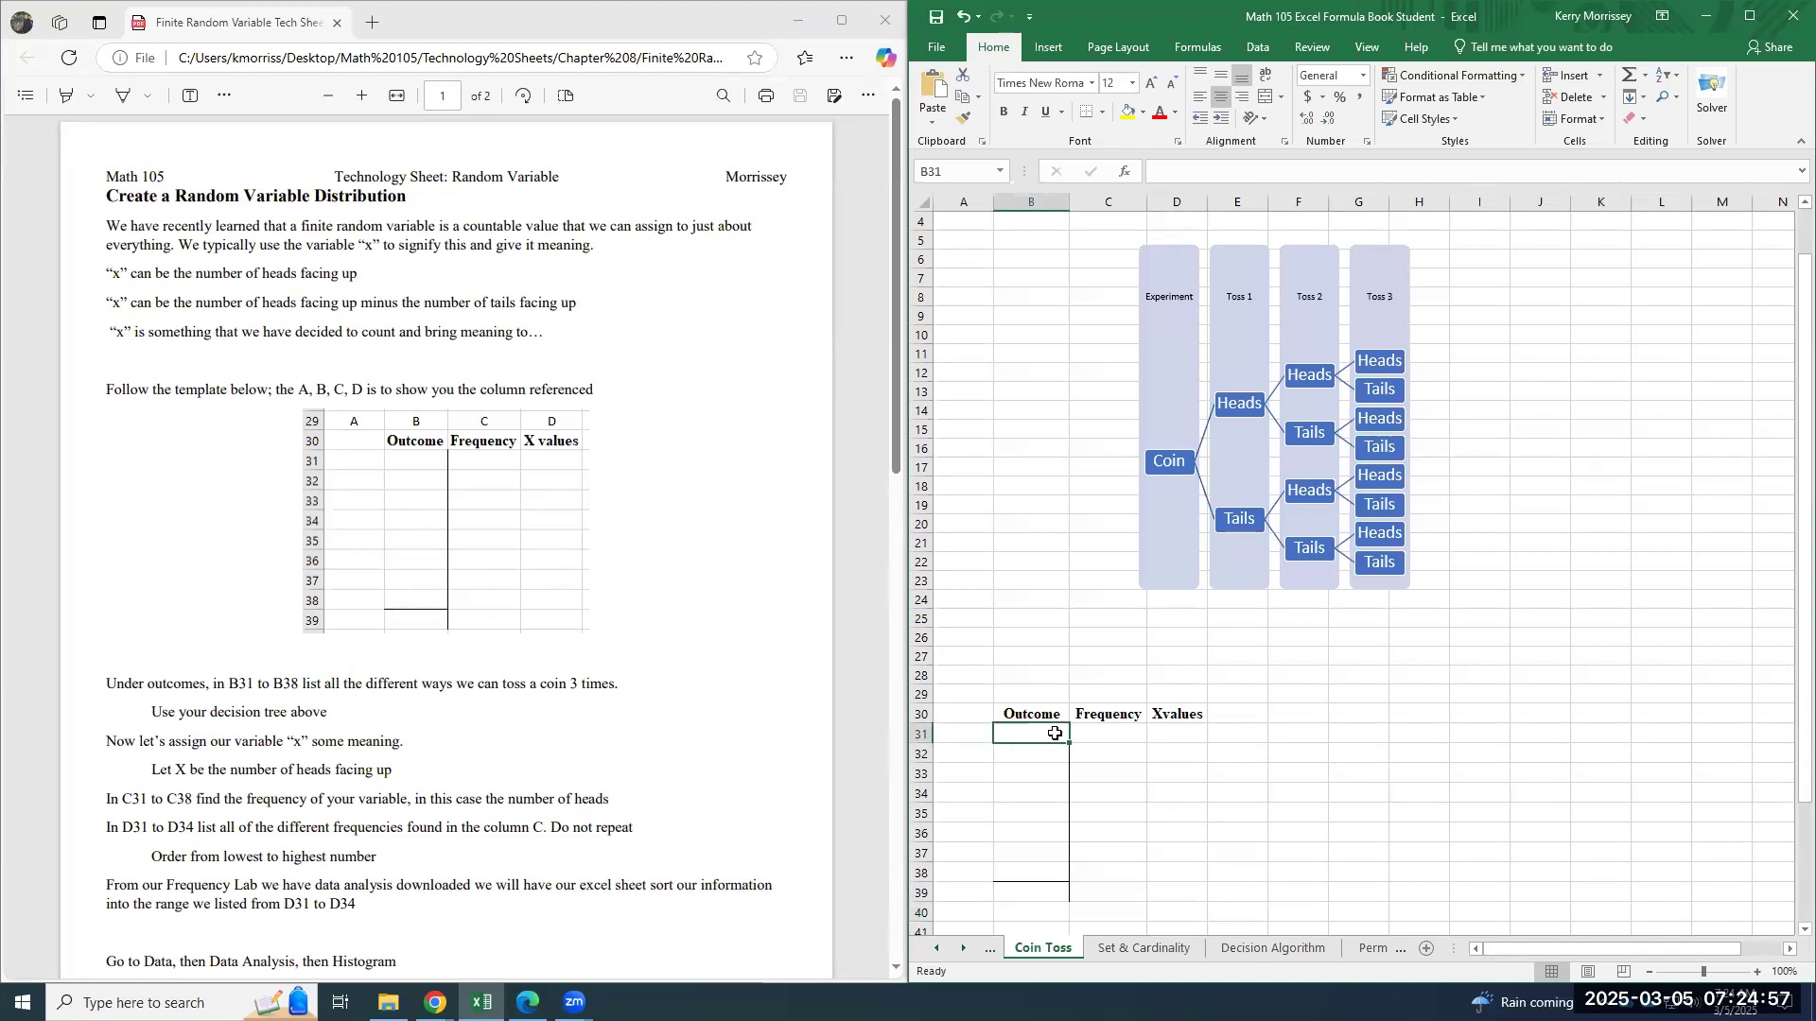
type("HHH")
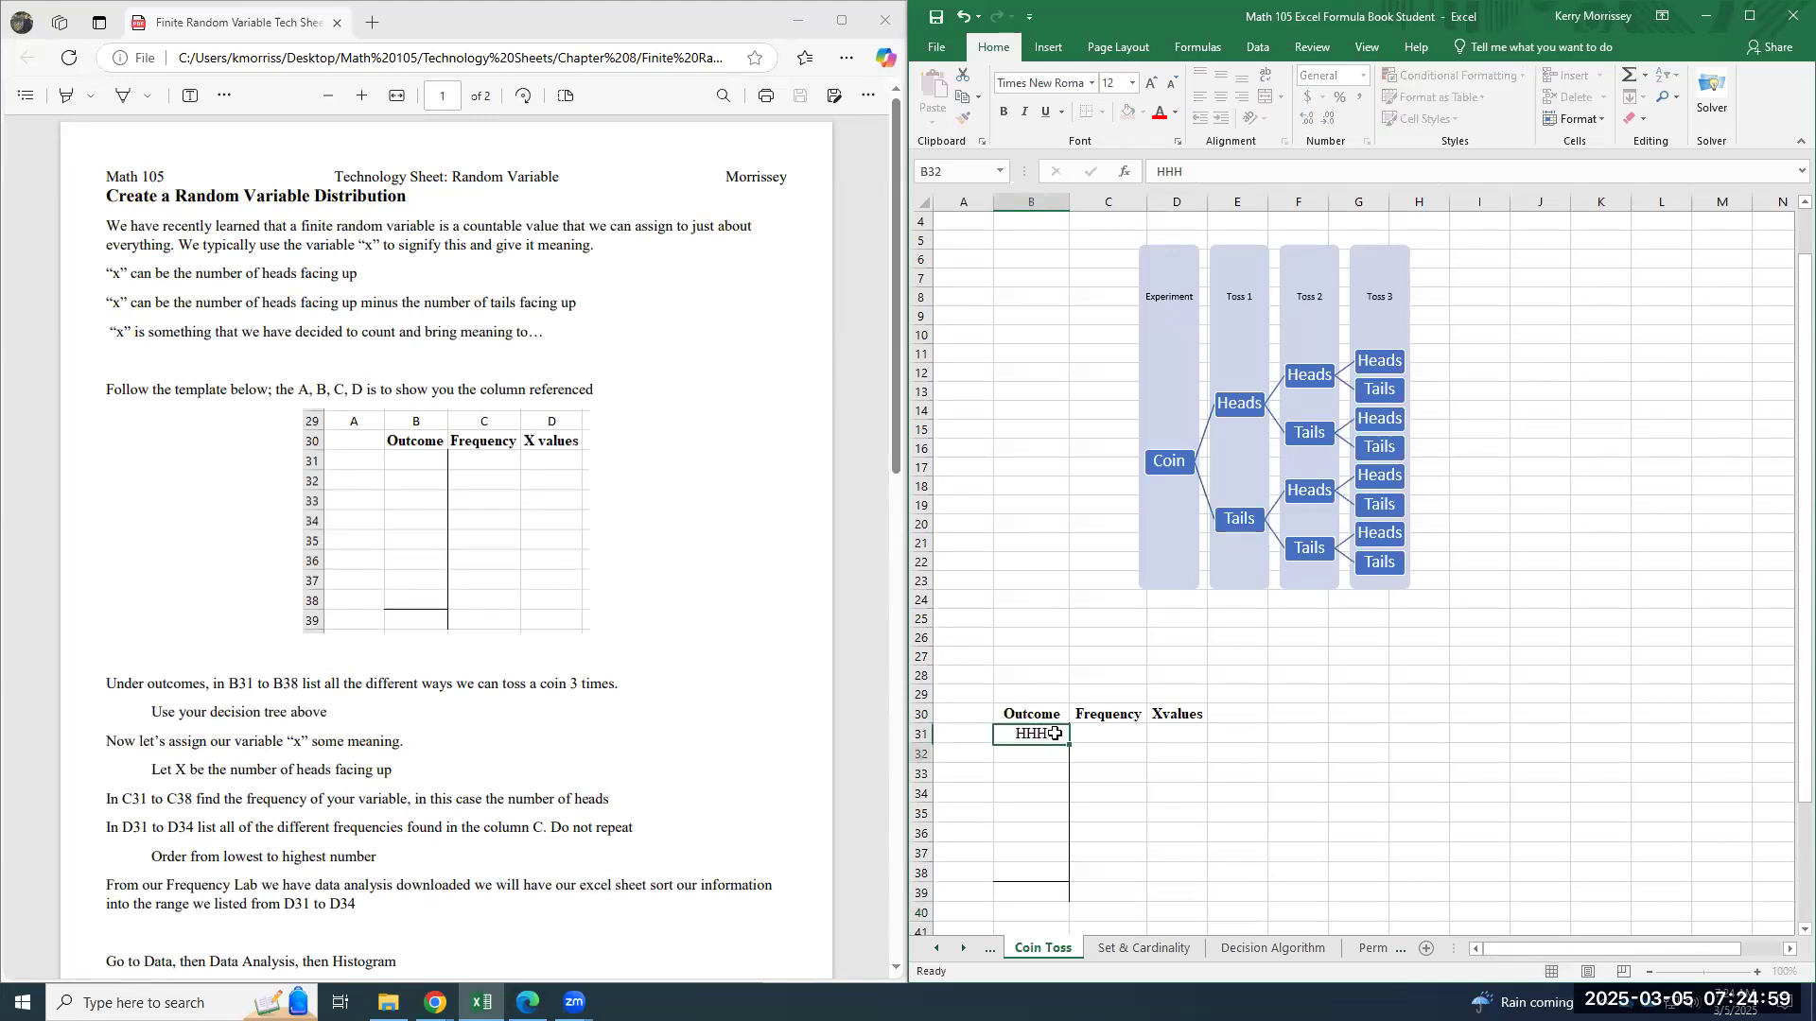
key("Return")
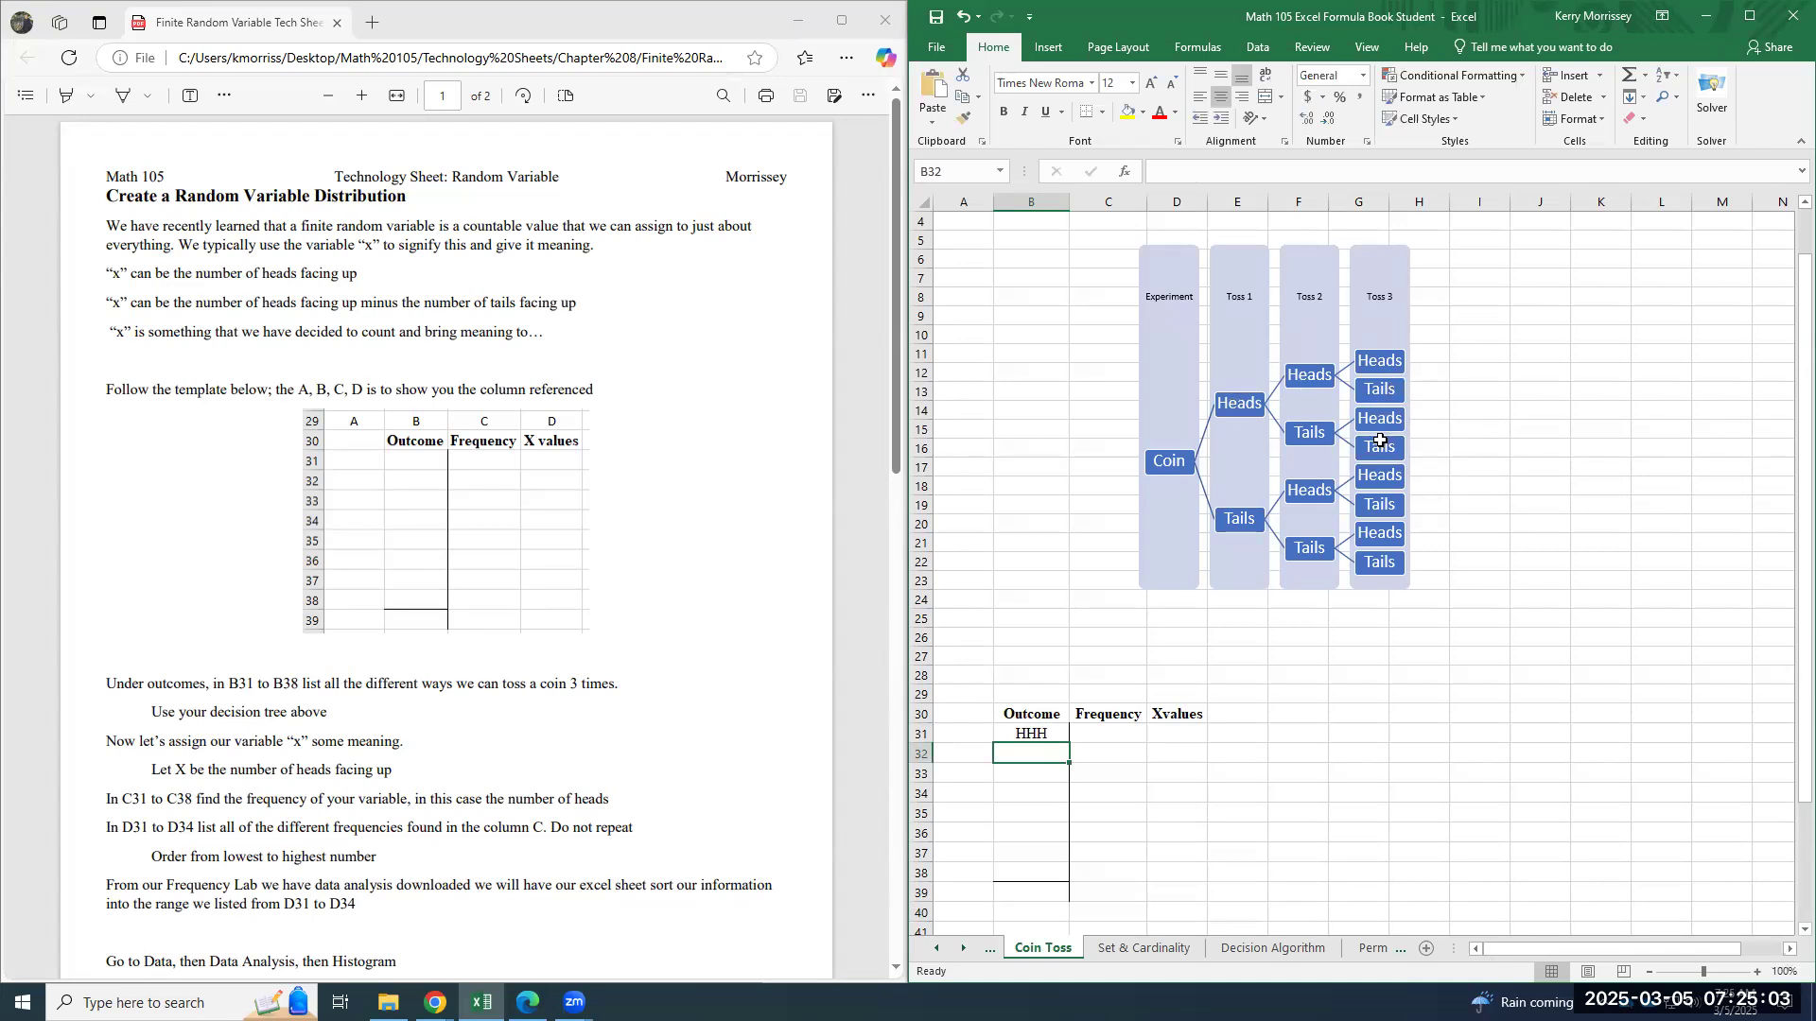
type("HHT")
key("Return")
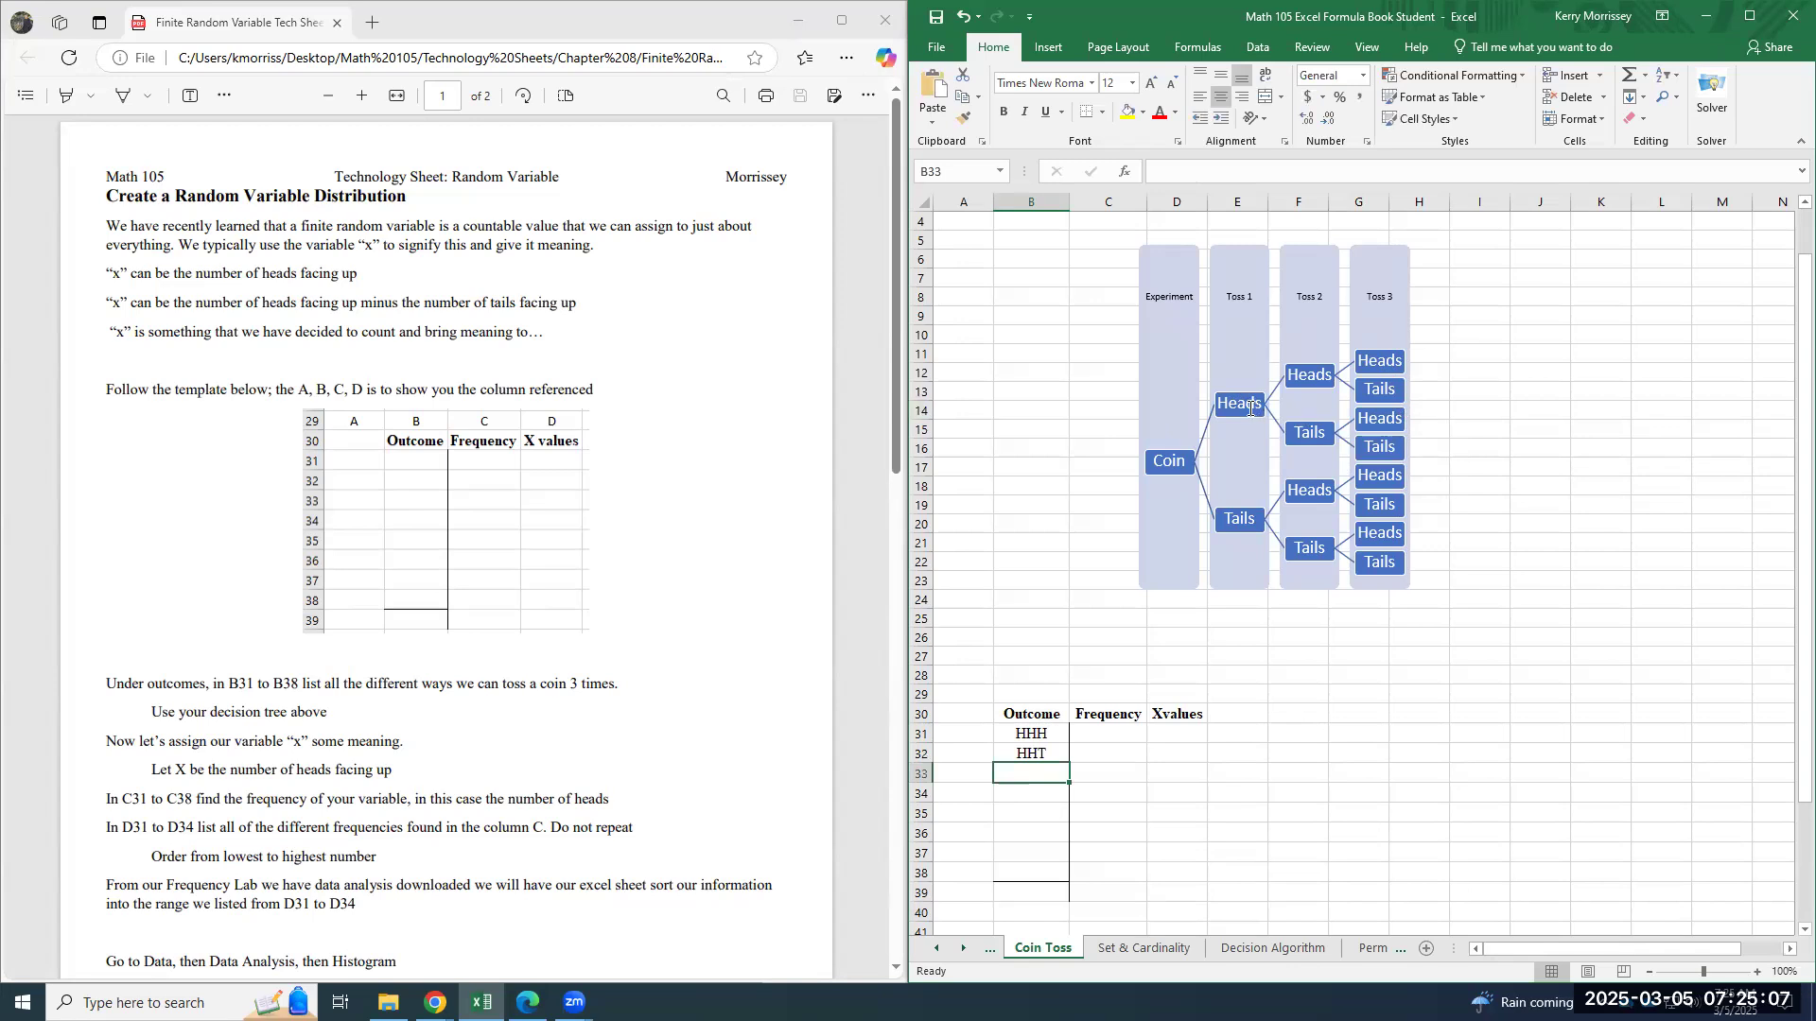
type("HTH")
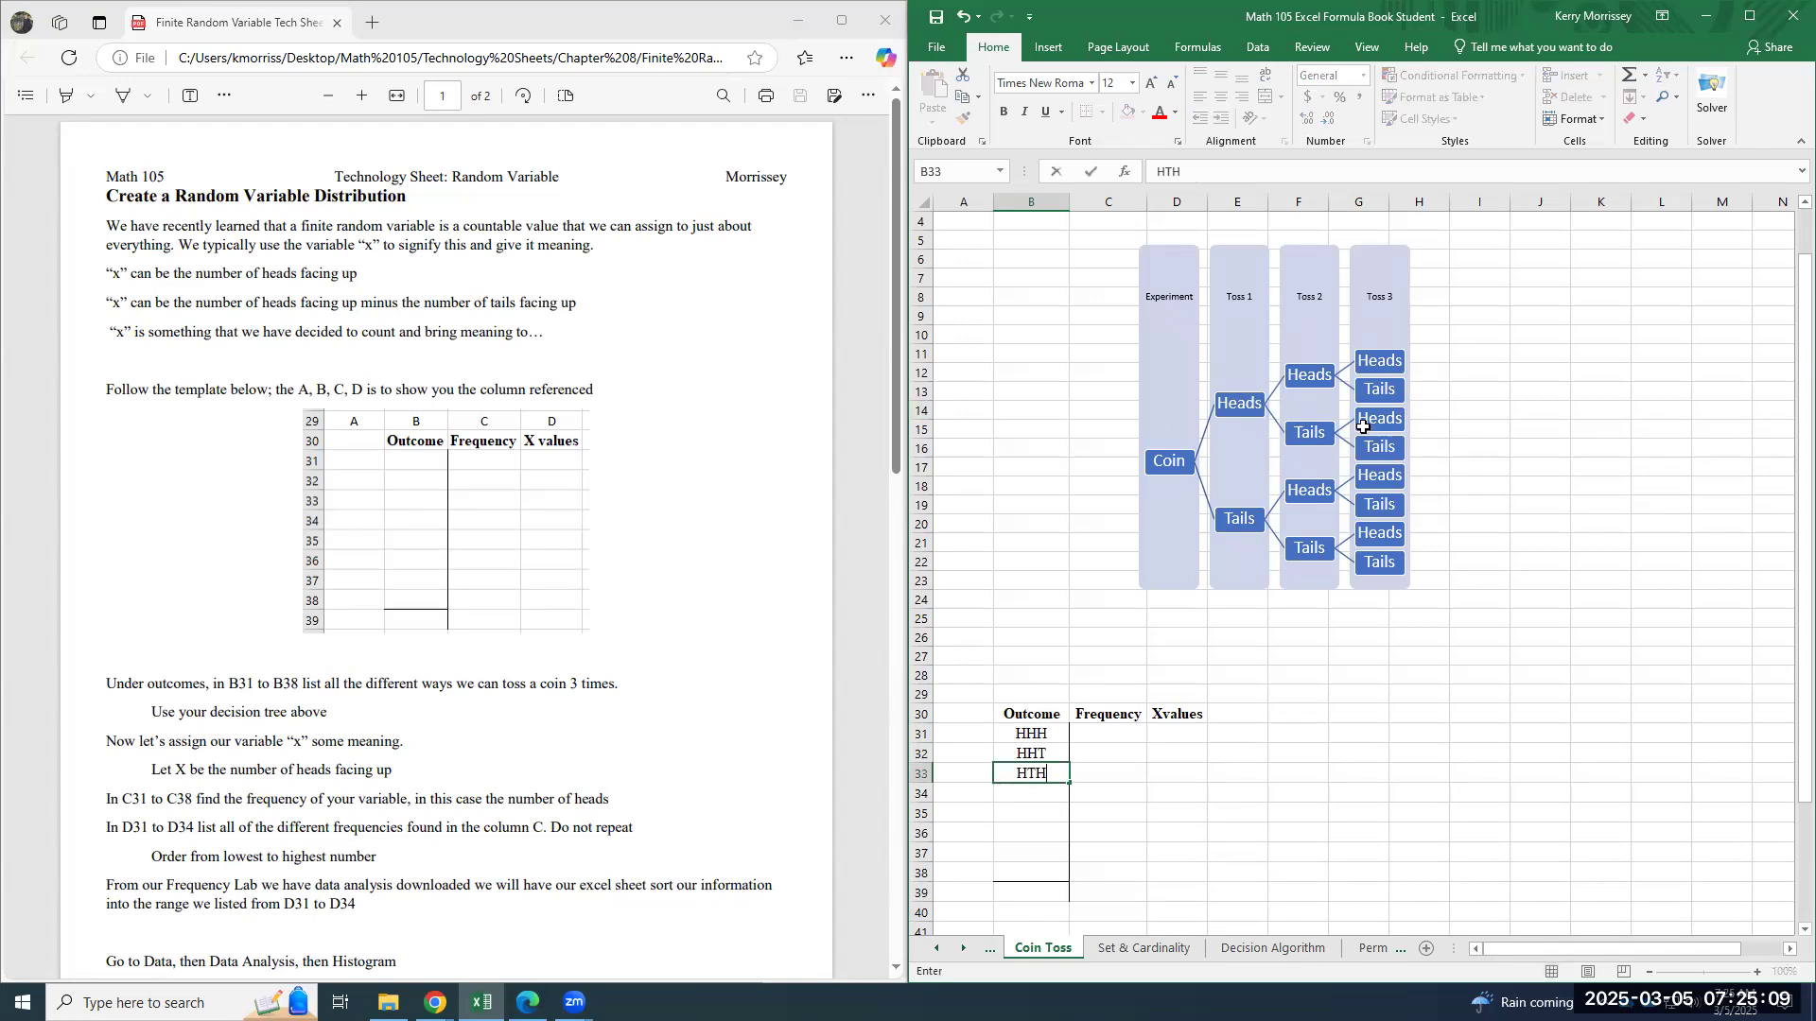
key("Return")
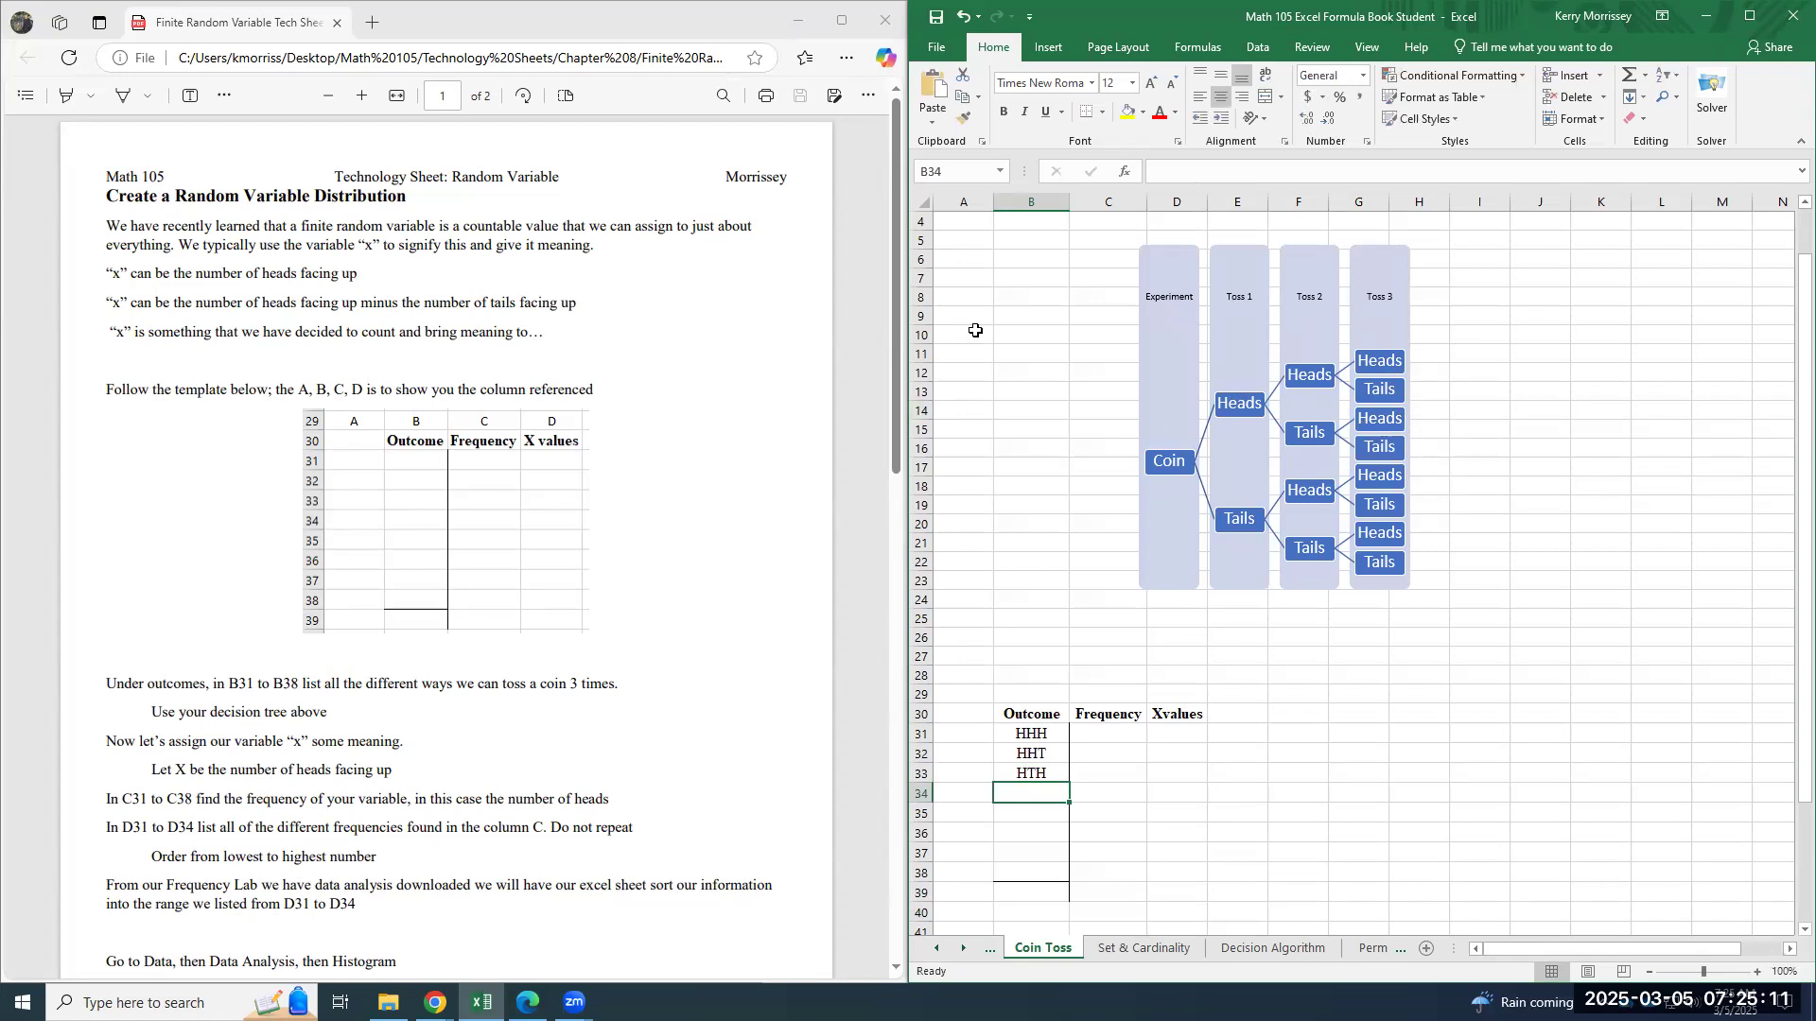
type("HTT'")
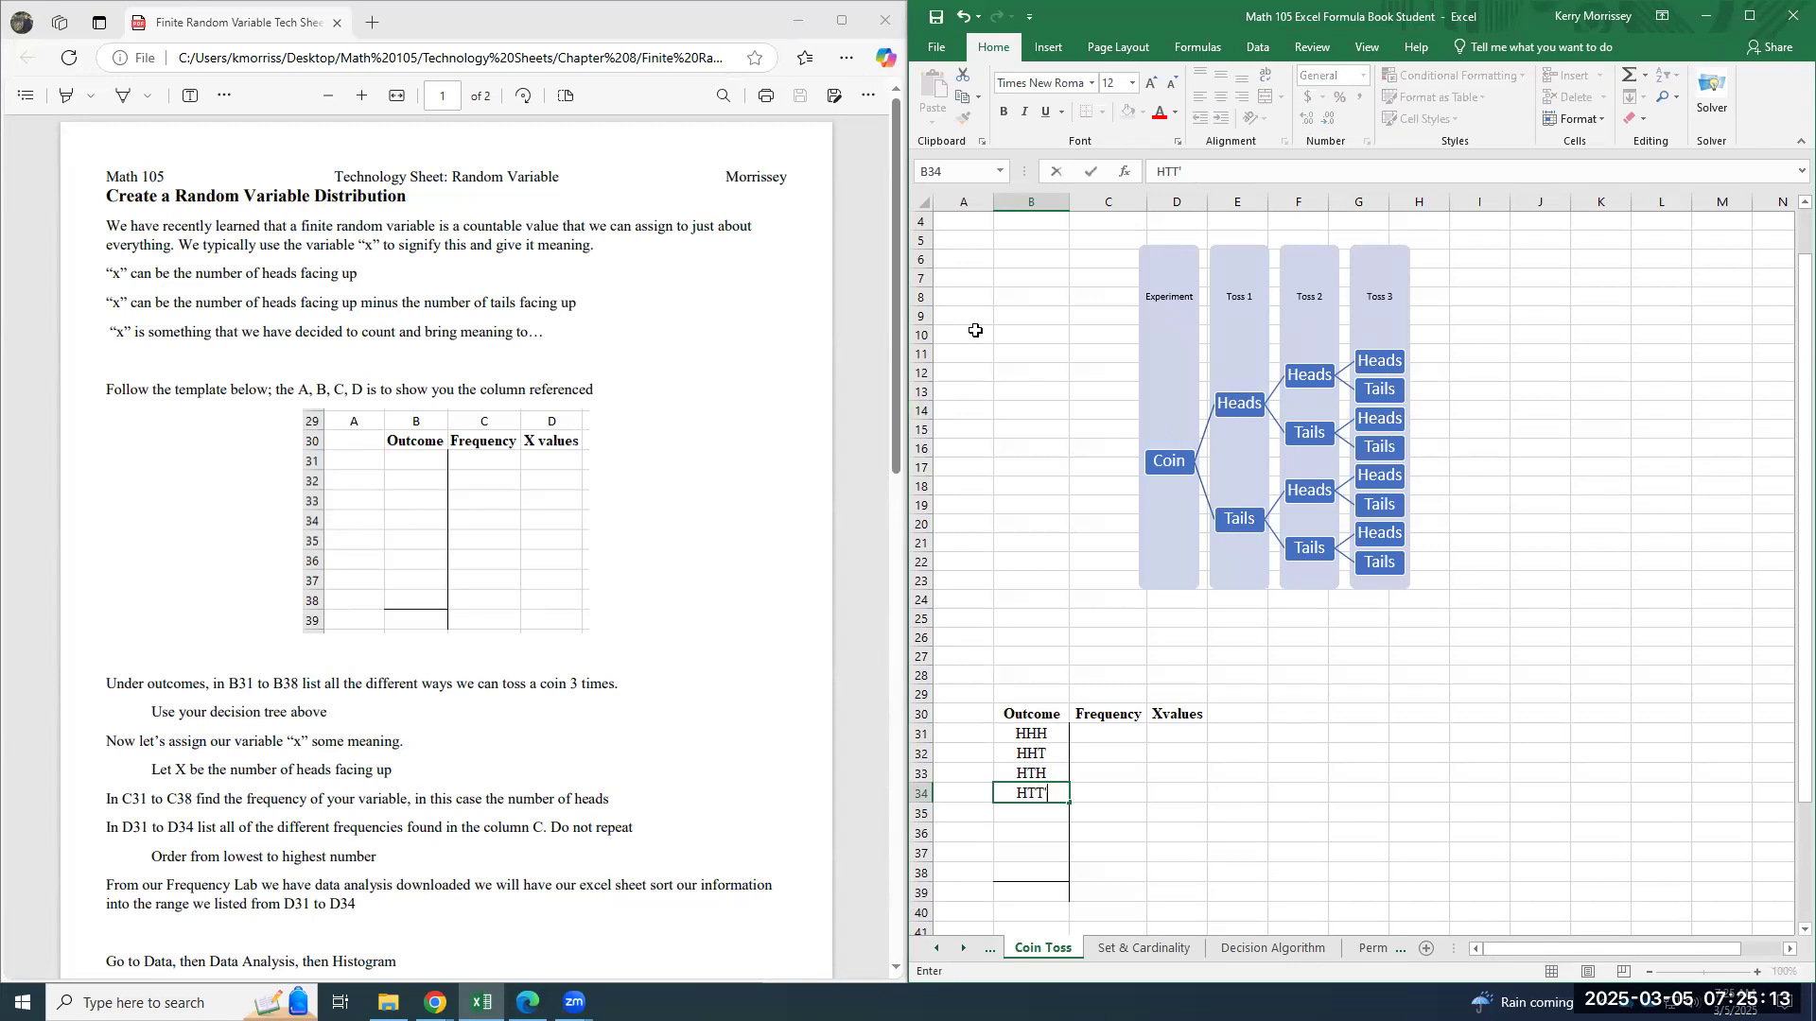
key("Return")
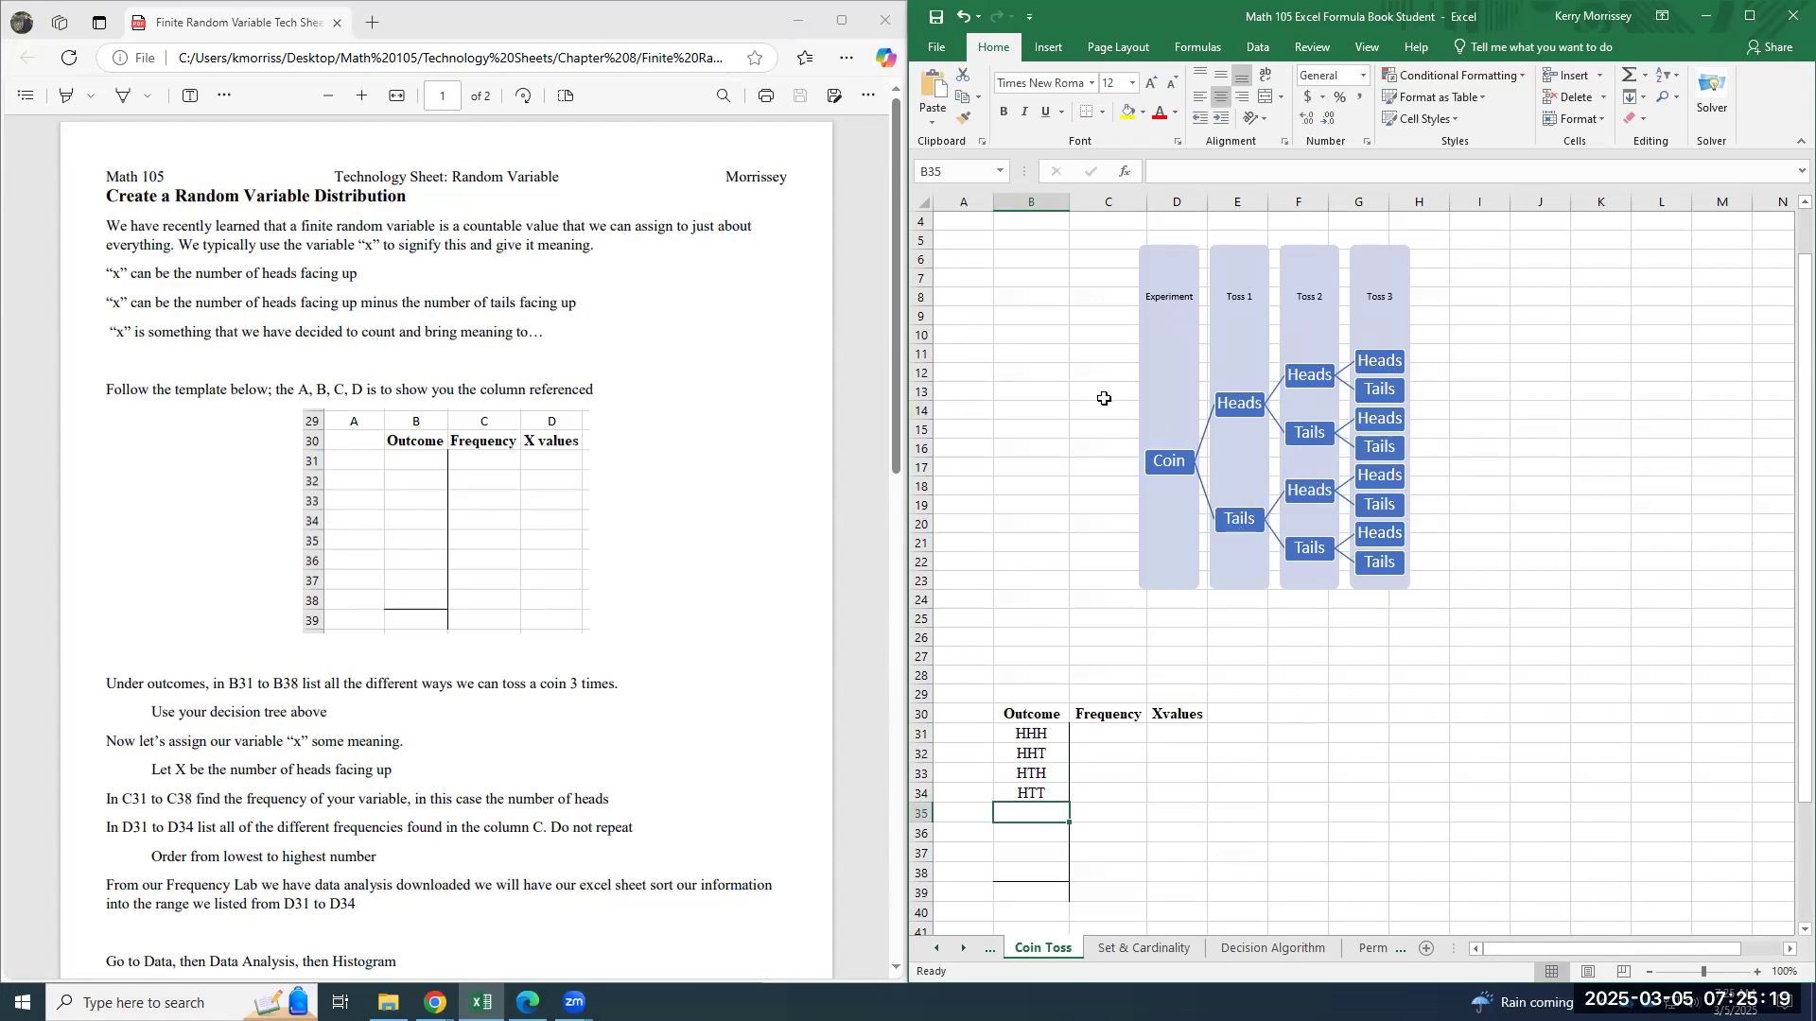
List the outcomes that start with tails from the tree diagram, THH, THT, TTH and TTT, in B35:B38
type("THH")
key("Return")
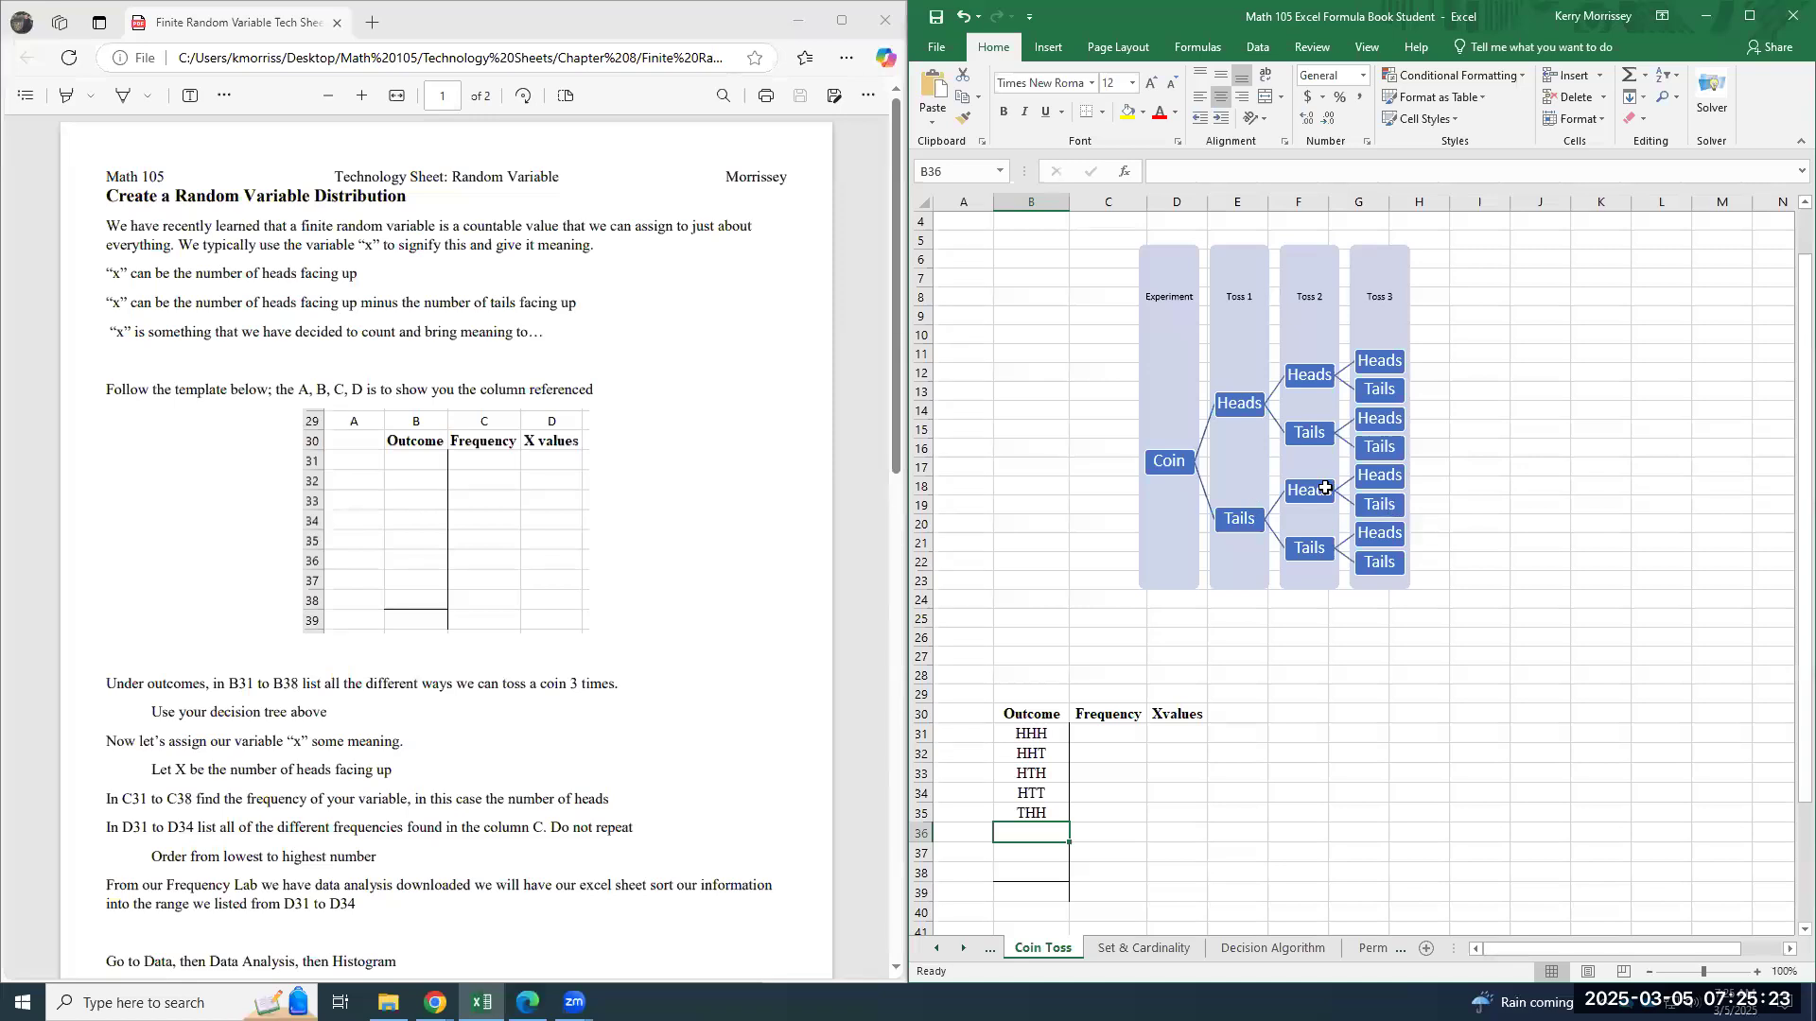
type("THT")
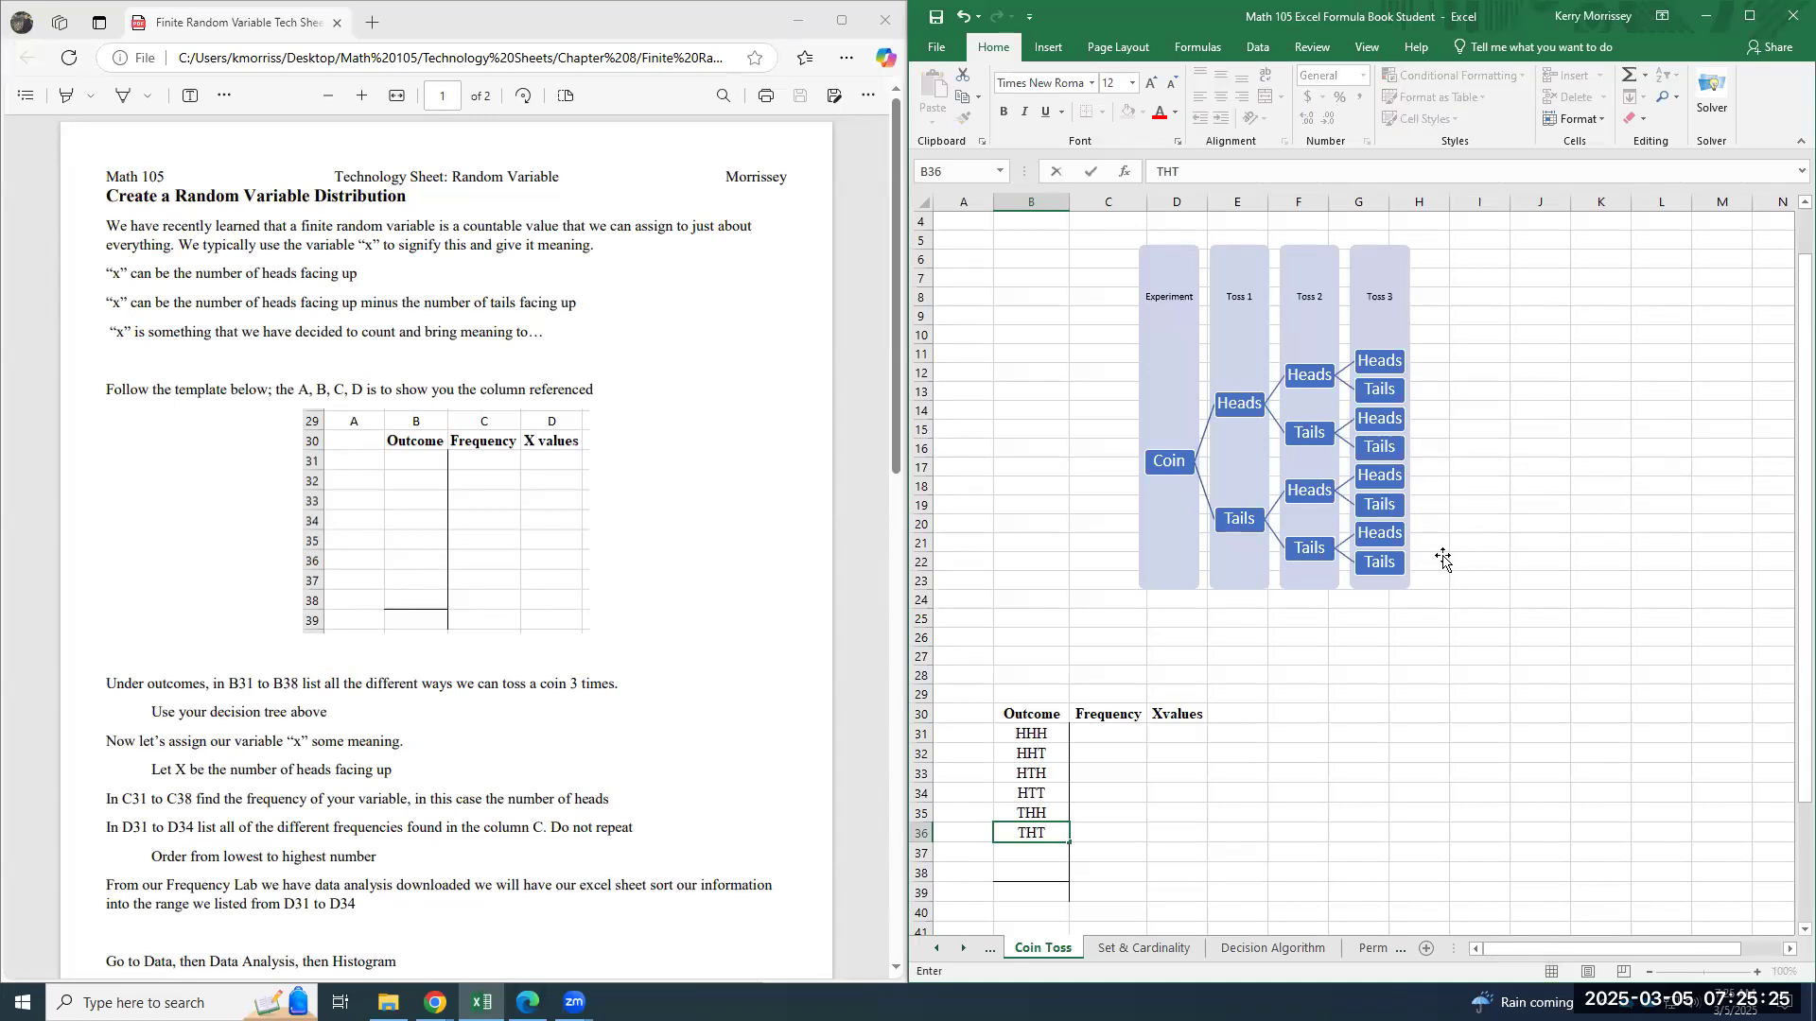
key("Return")
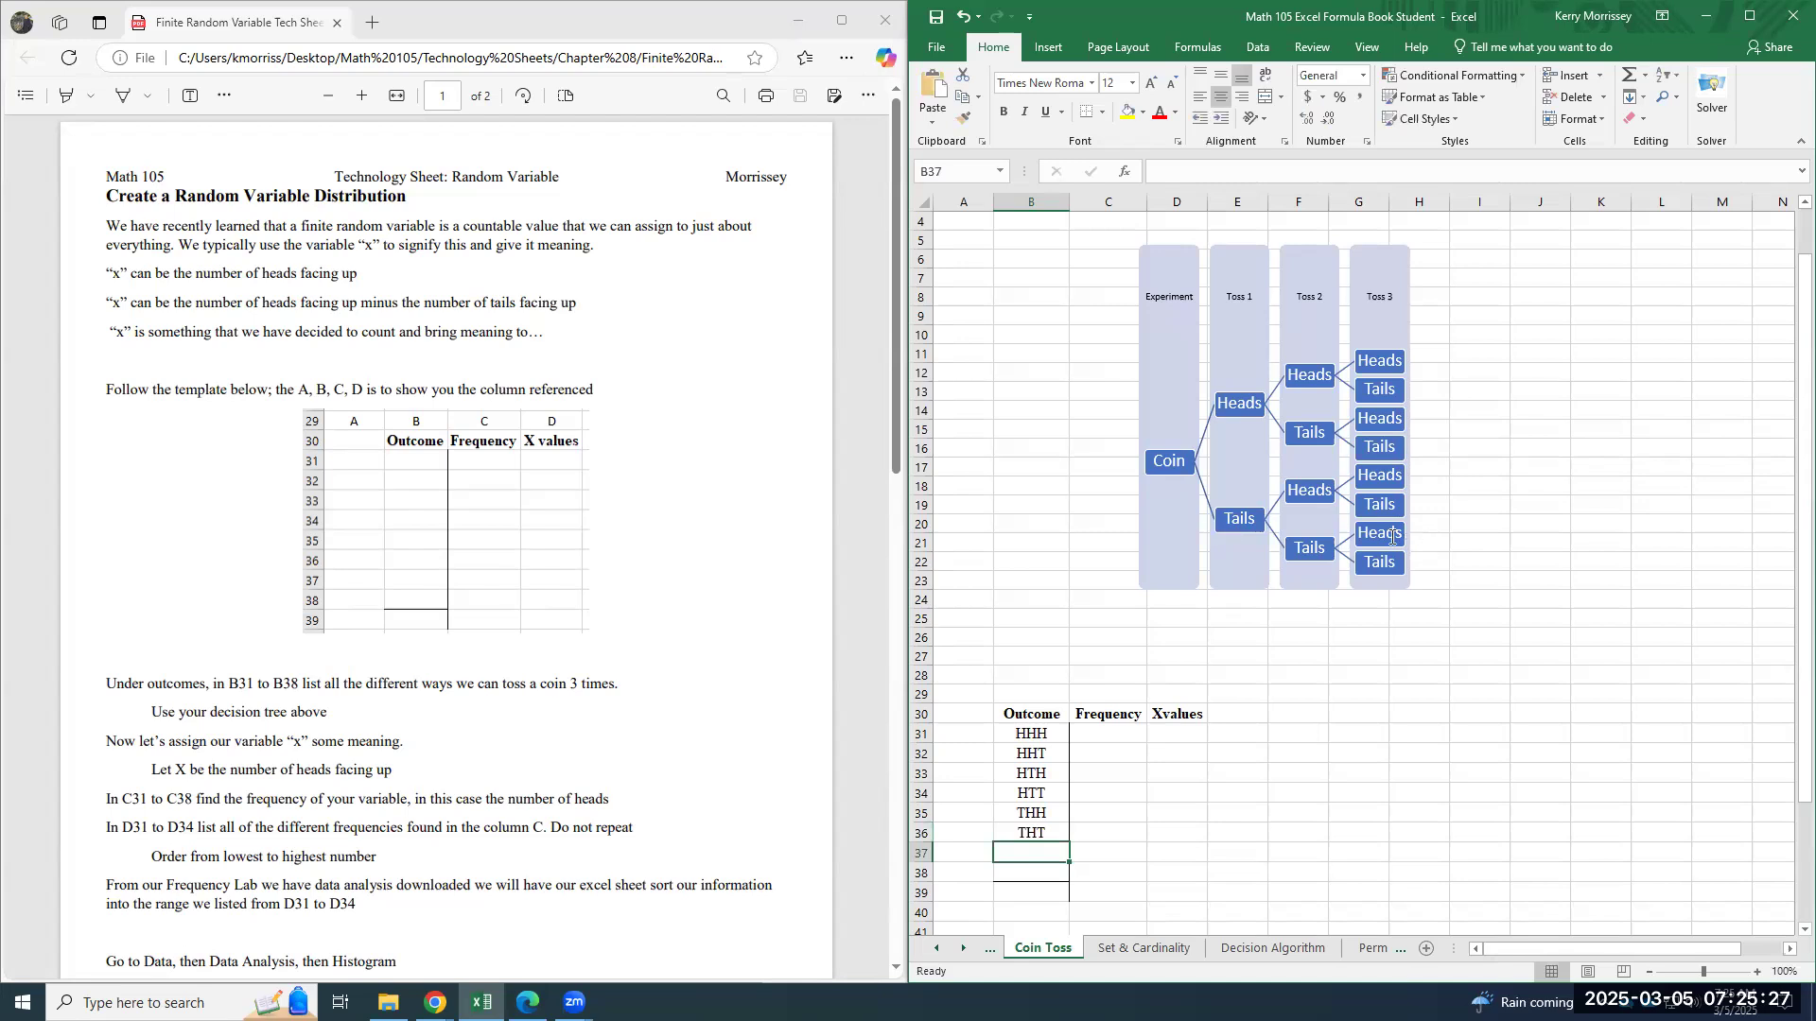
type("TTH")
key("Return")
type("TTT")
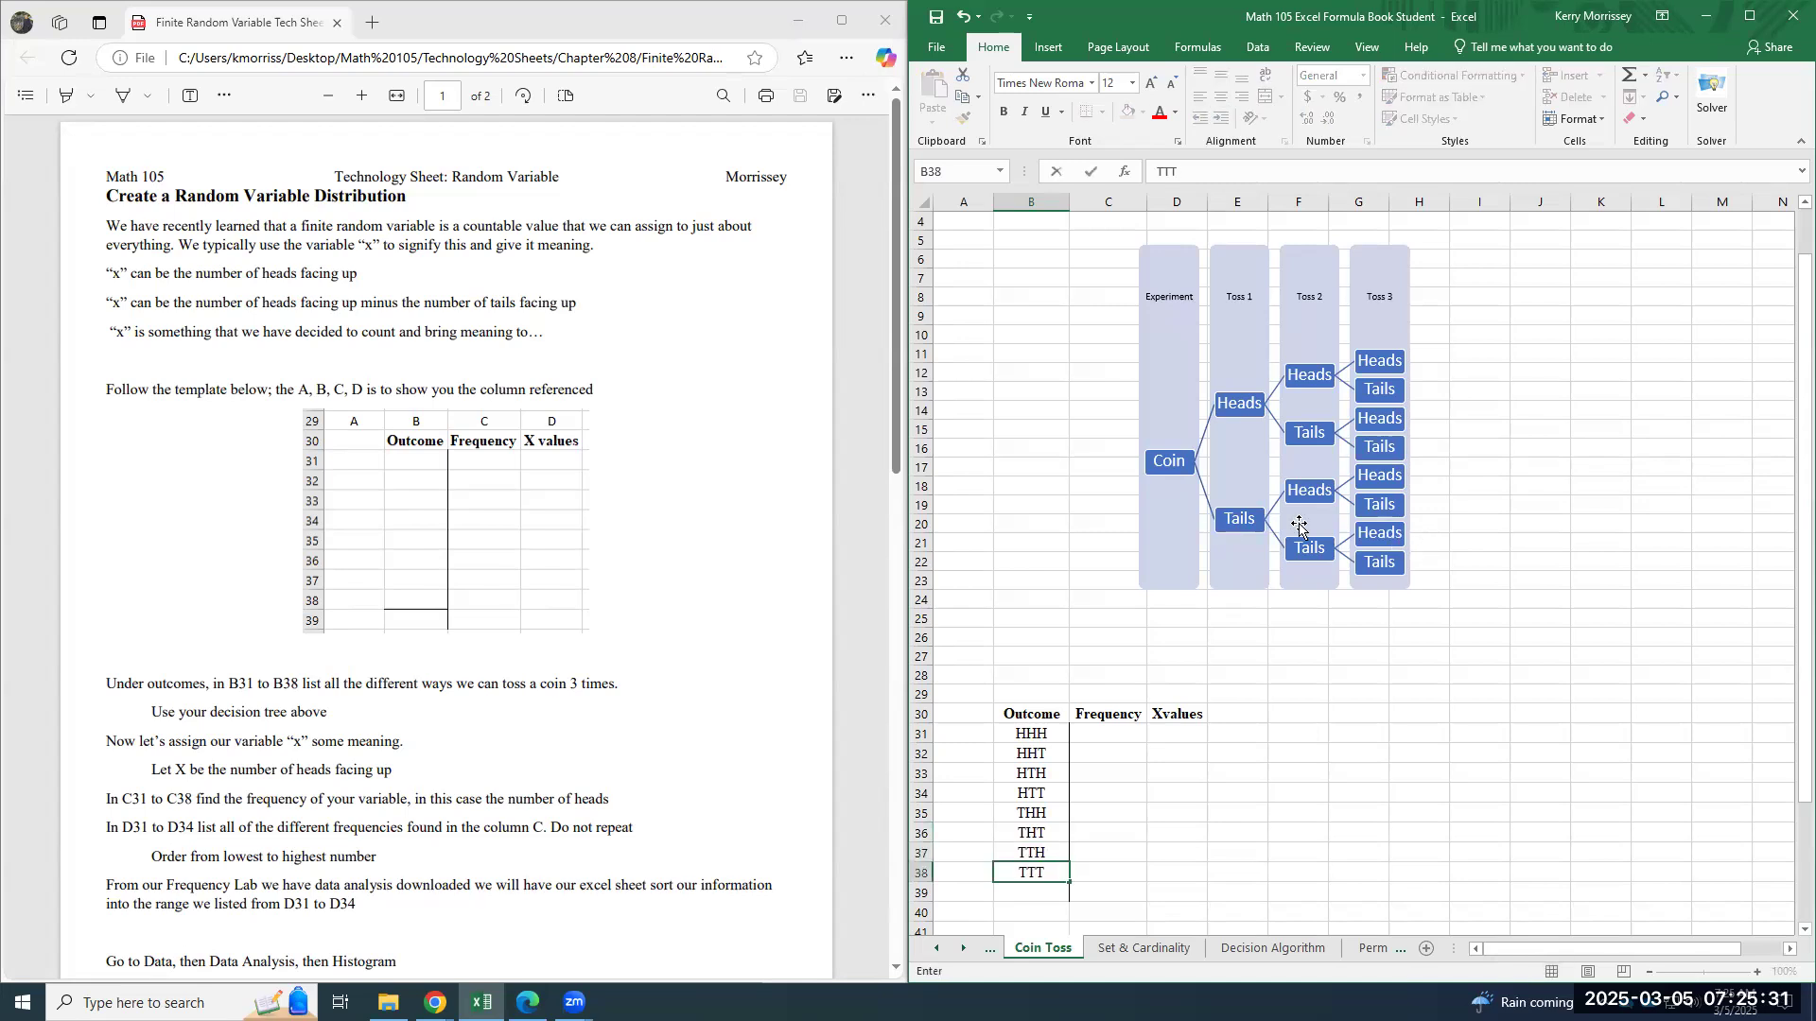
key("Return")
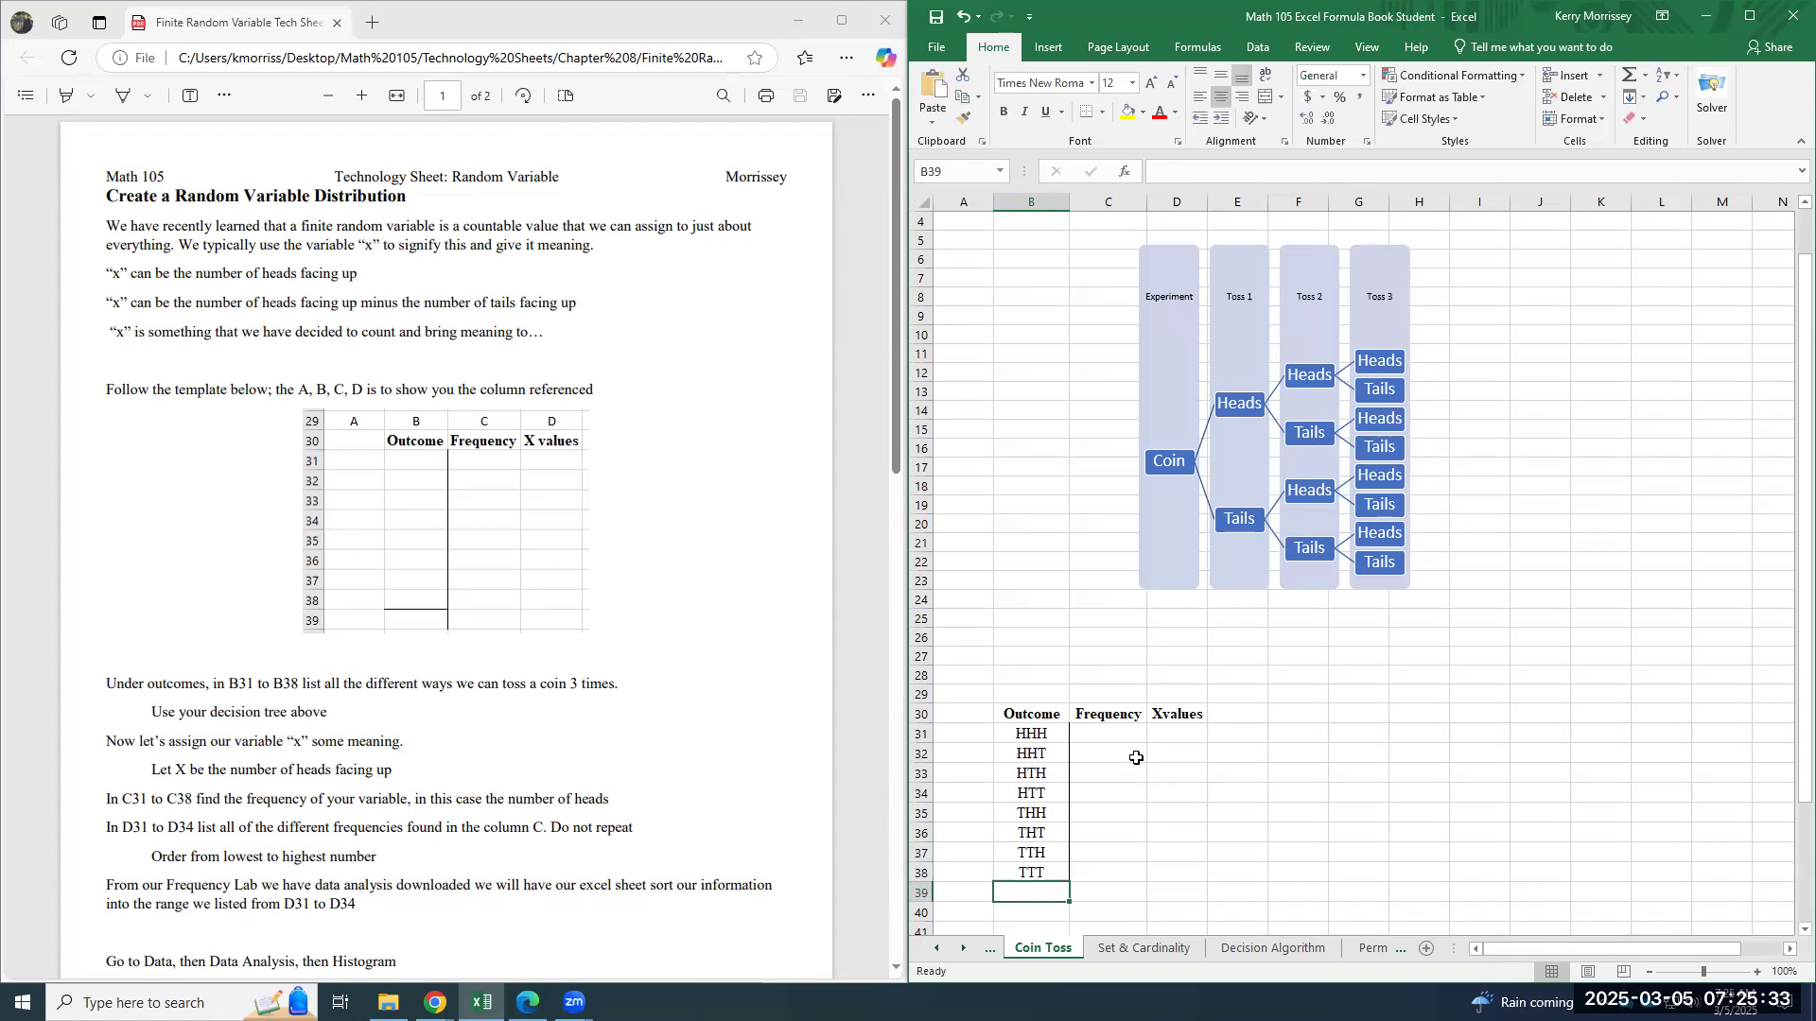
Add the variable definition "x = # of heads" in C29, above the Frequency heading
left_click(1121, 736)
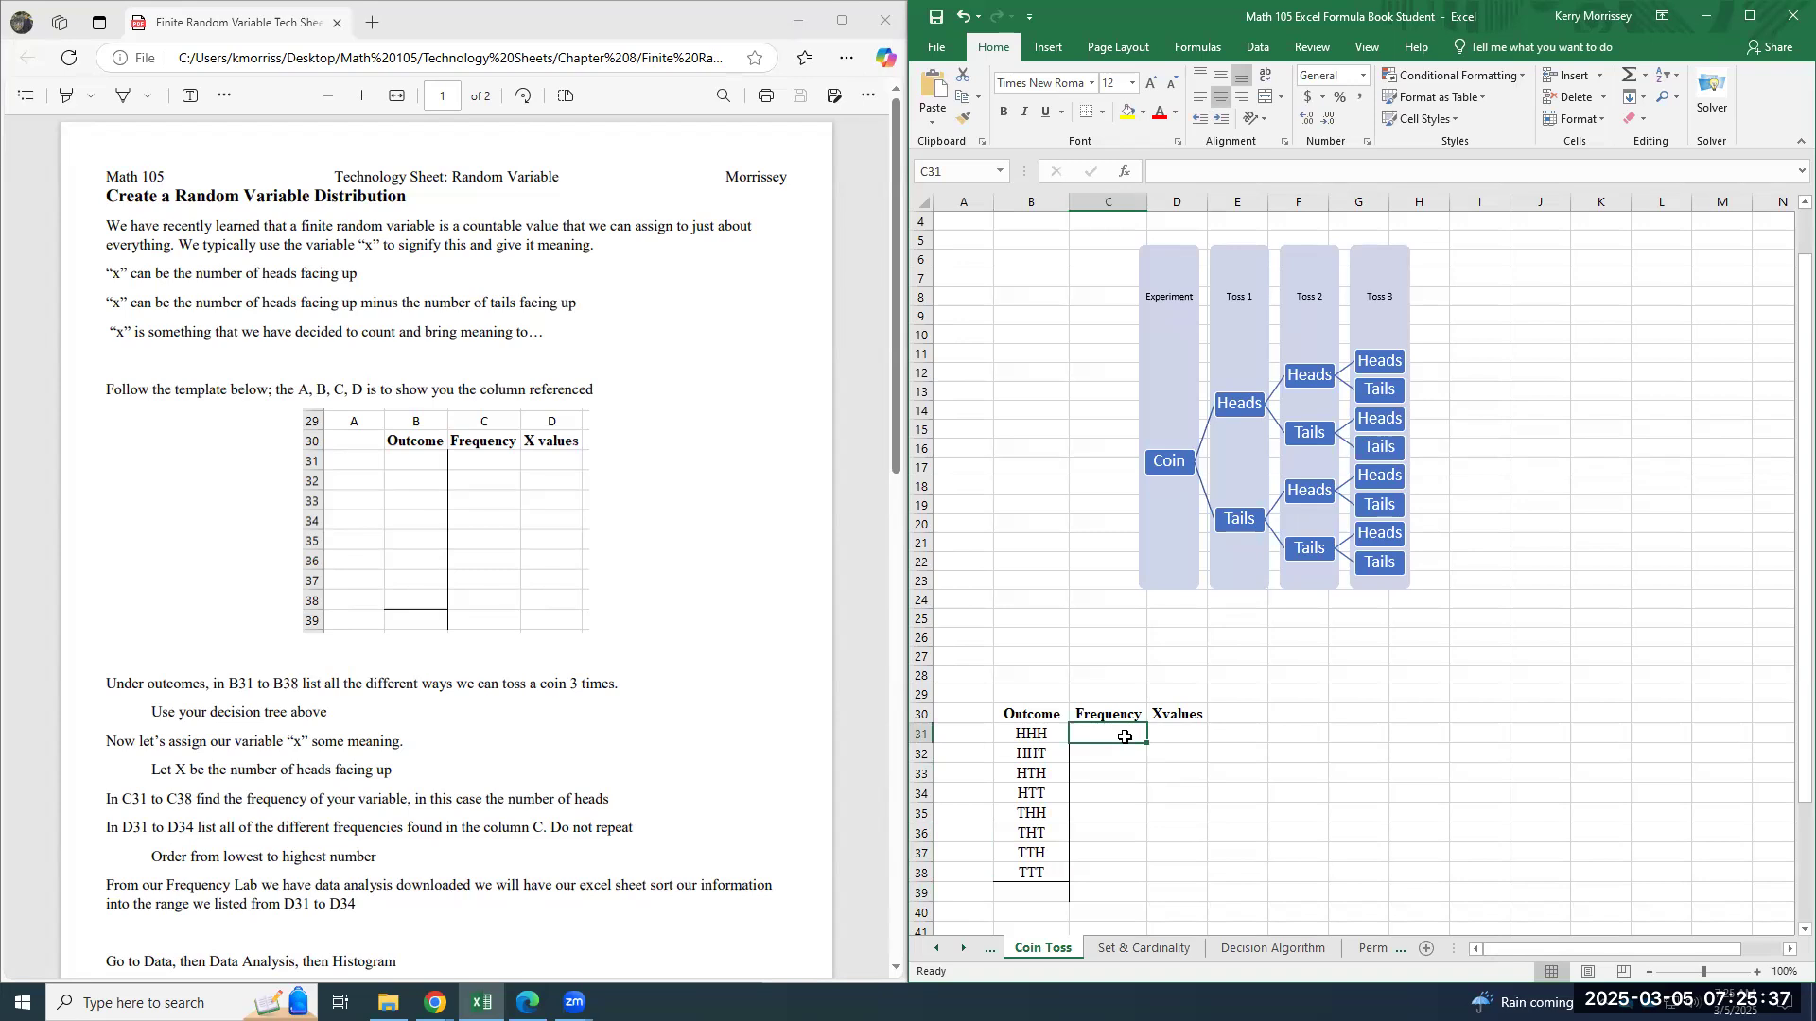
left_click(1134, 689)
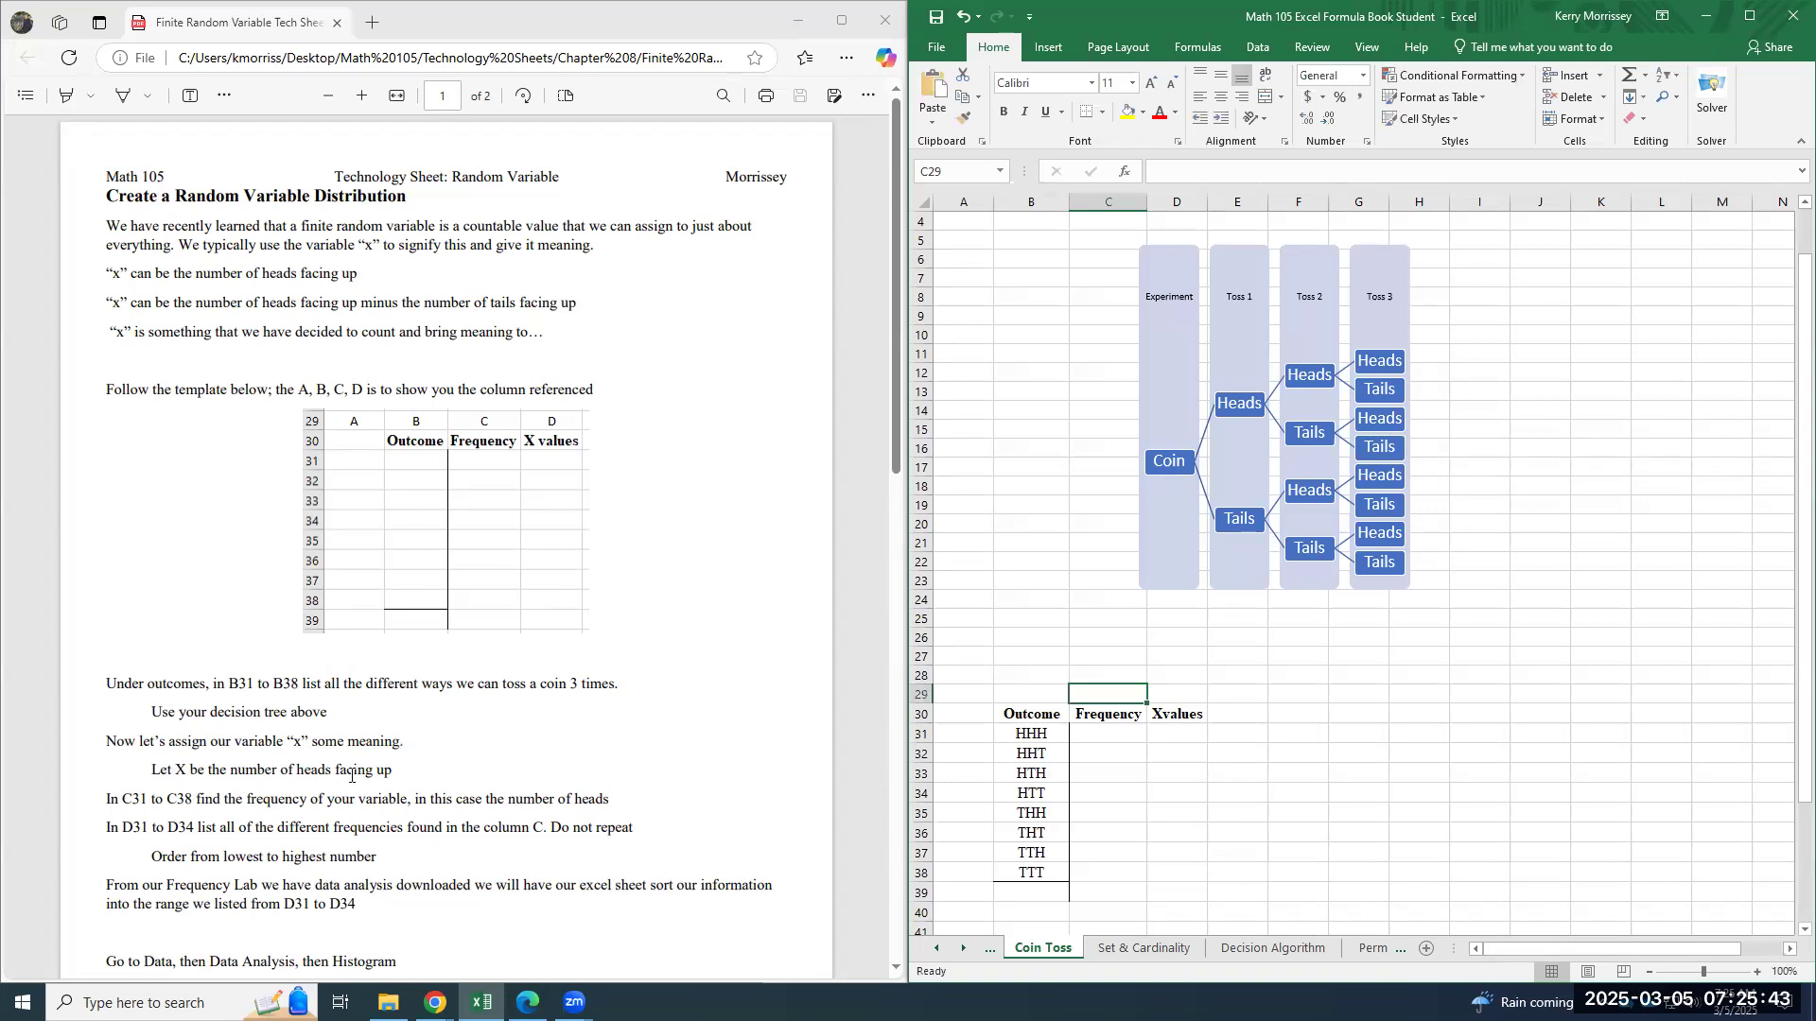
type("x")
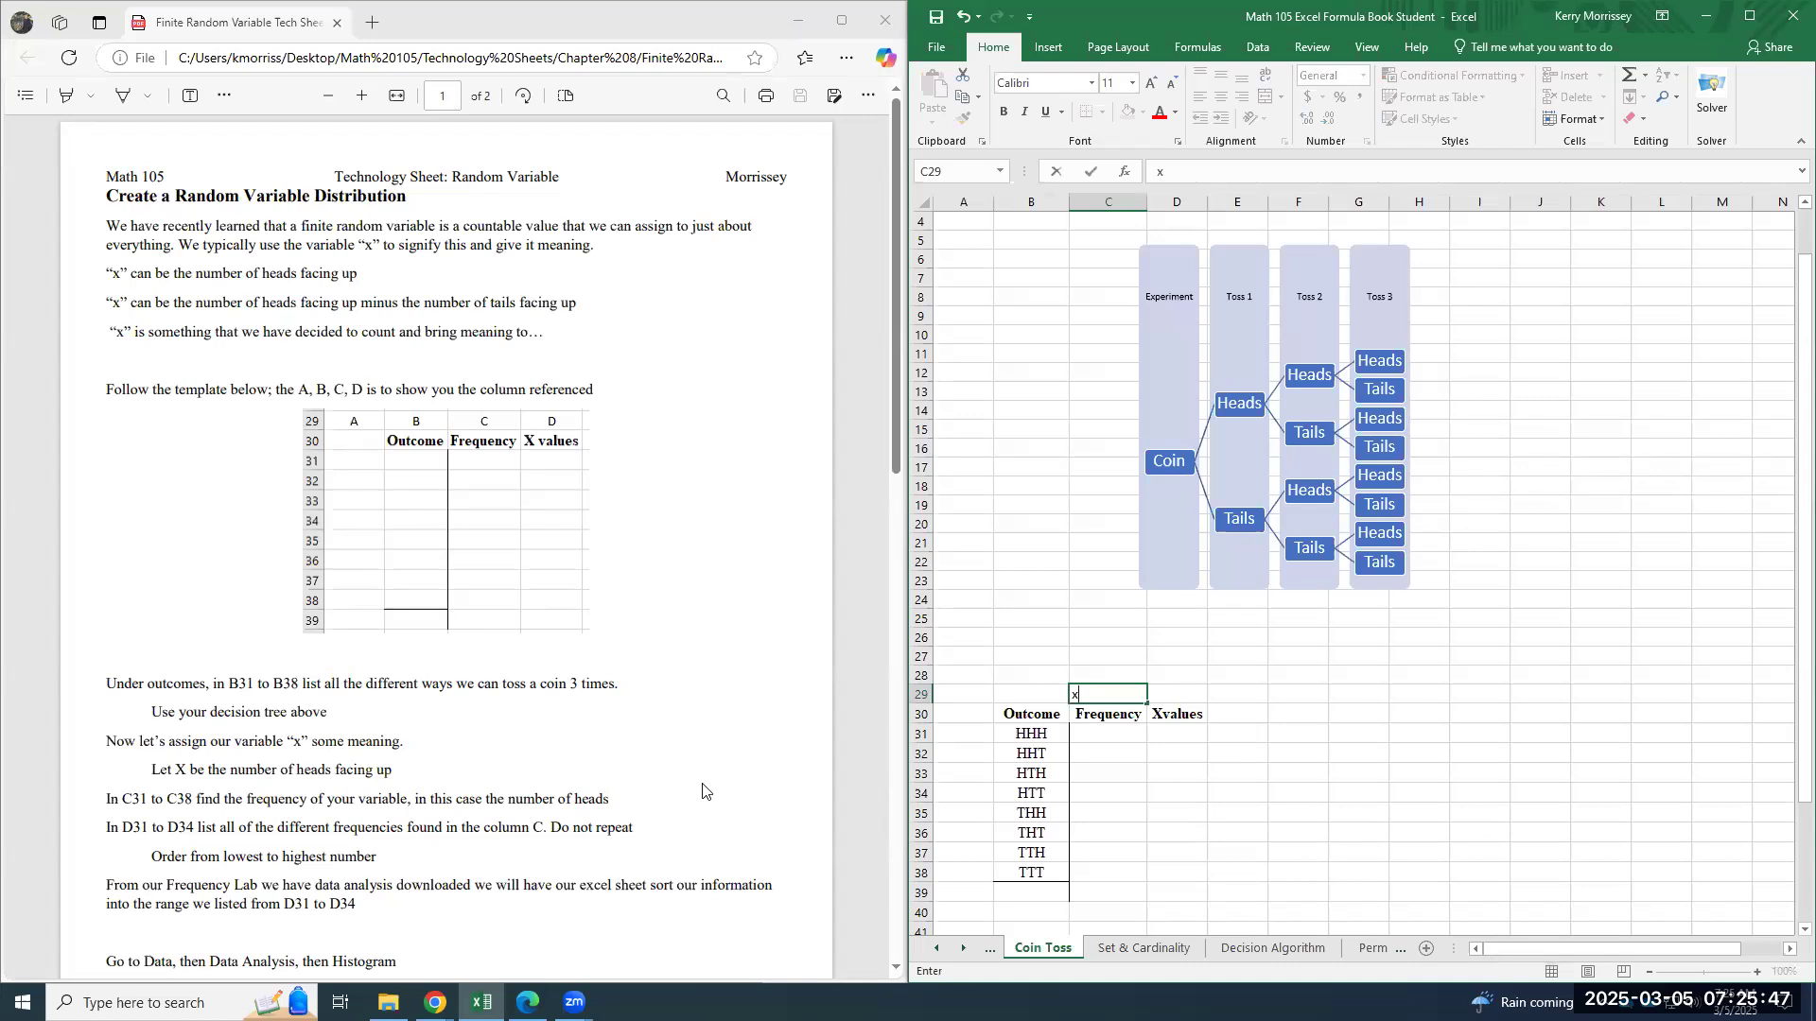
type(" = # of heads")
key("Return")
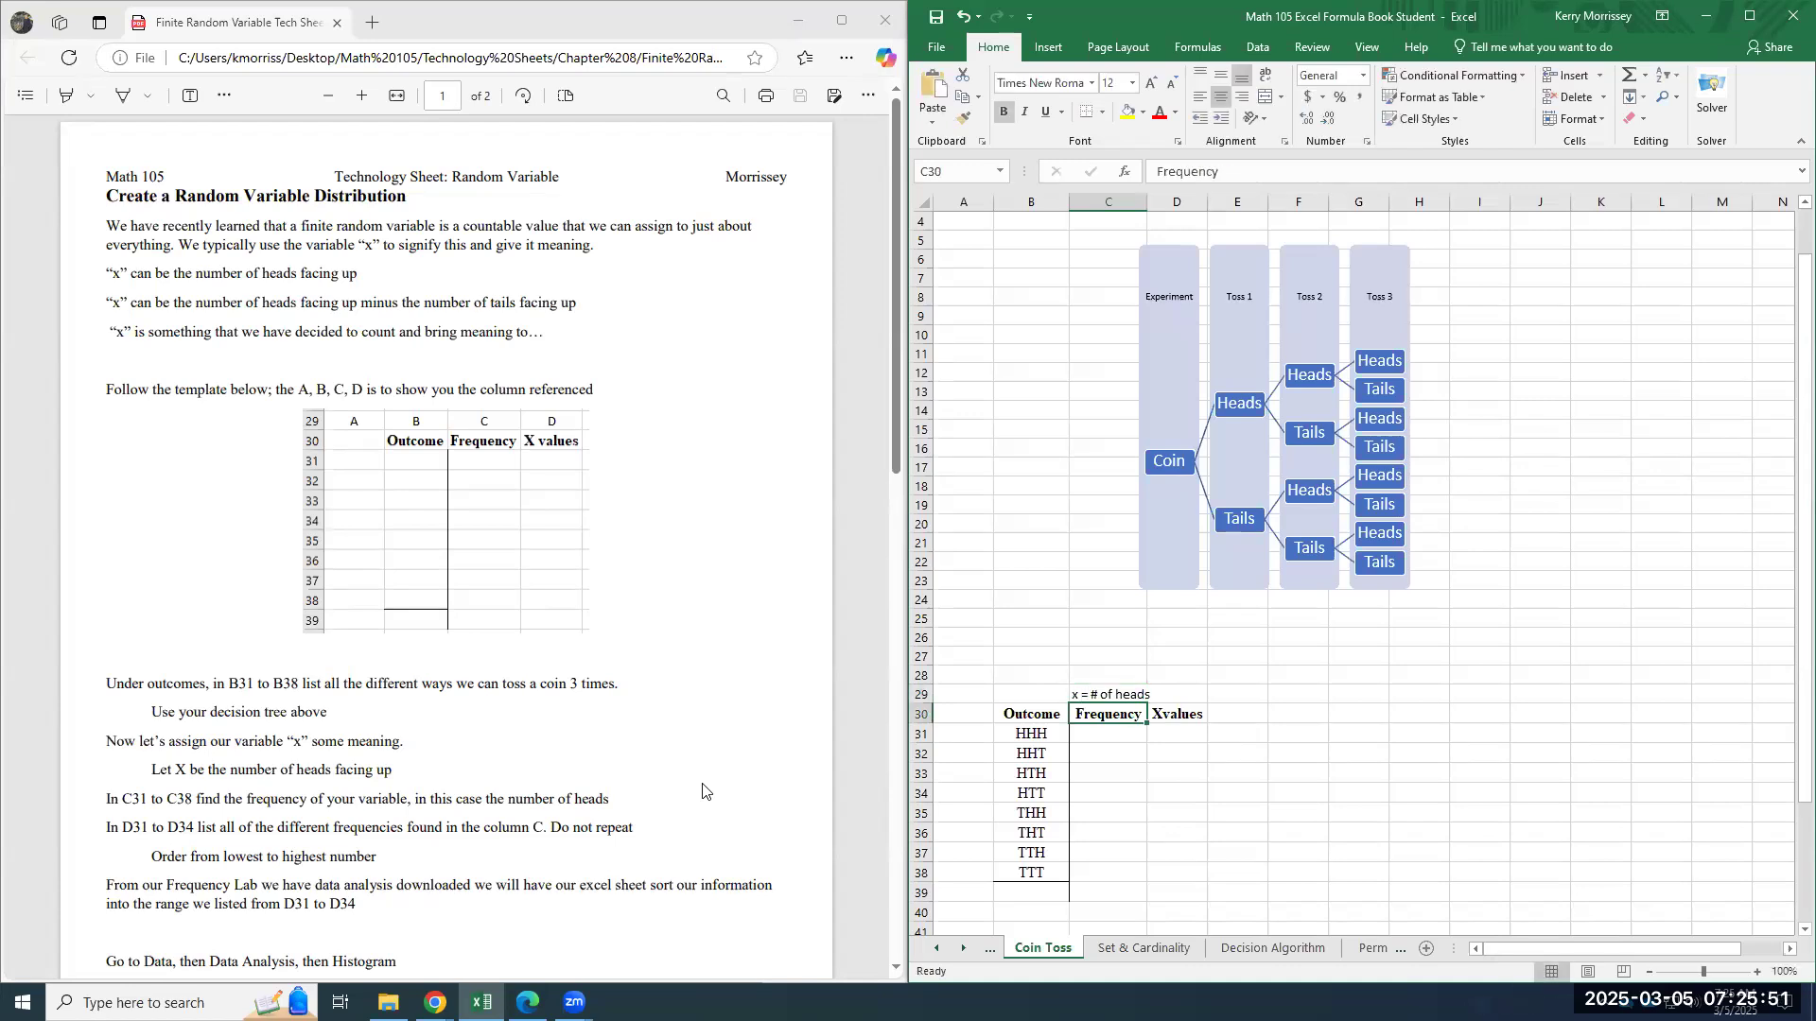
key("Up")
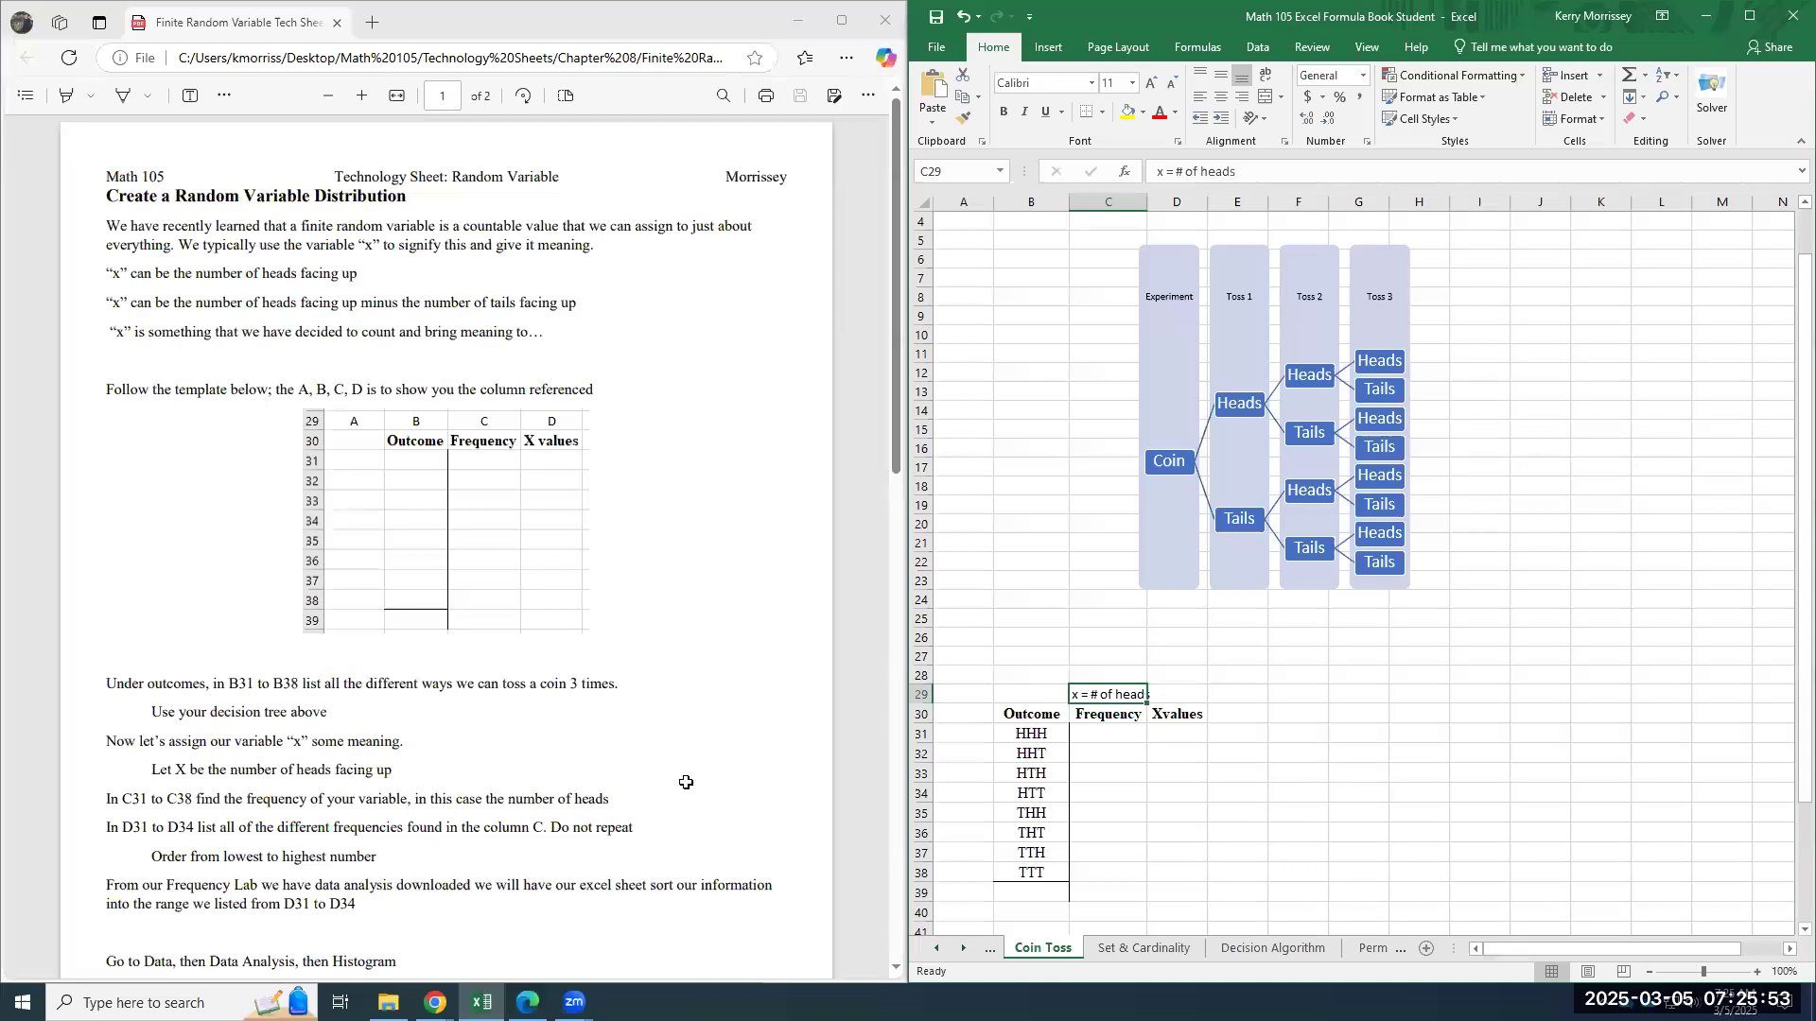
Enter the number of heads in each outcome, 3, 2, 2, 1, 2, 1, 1 and 0, in C31:C38
left_click(1106, 738)
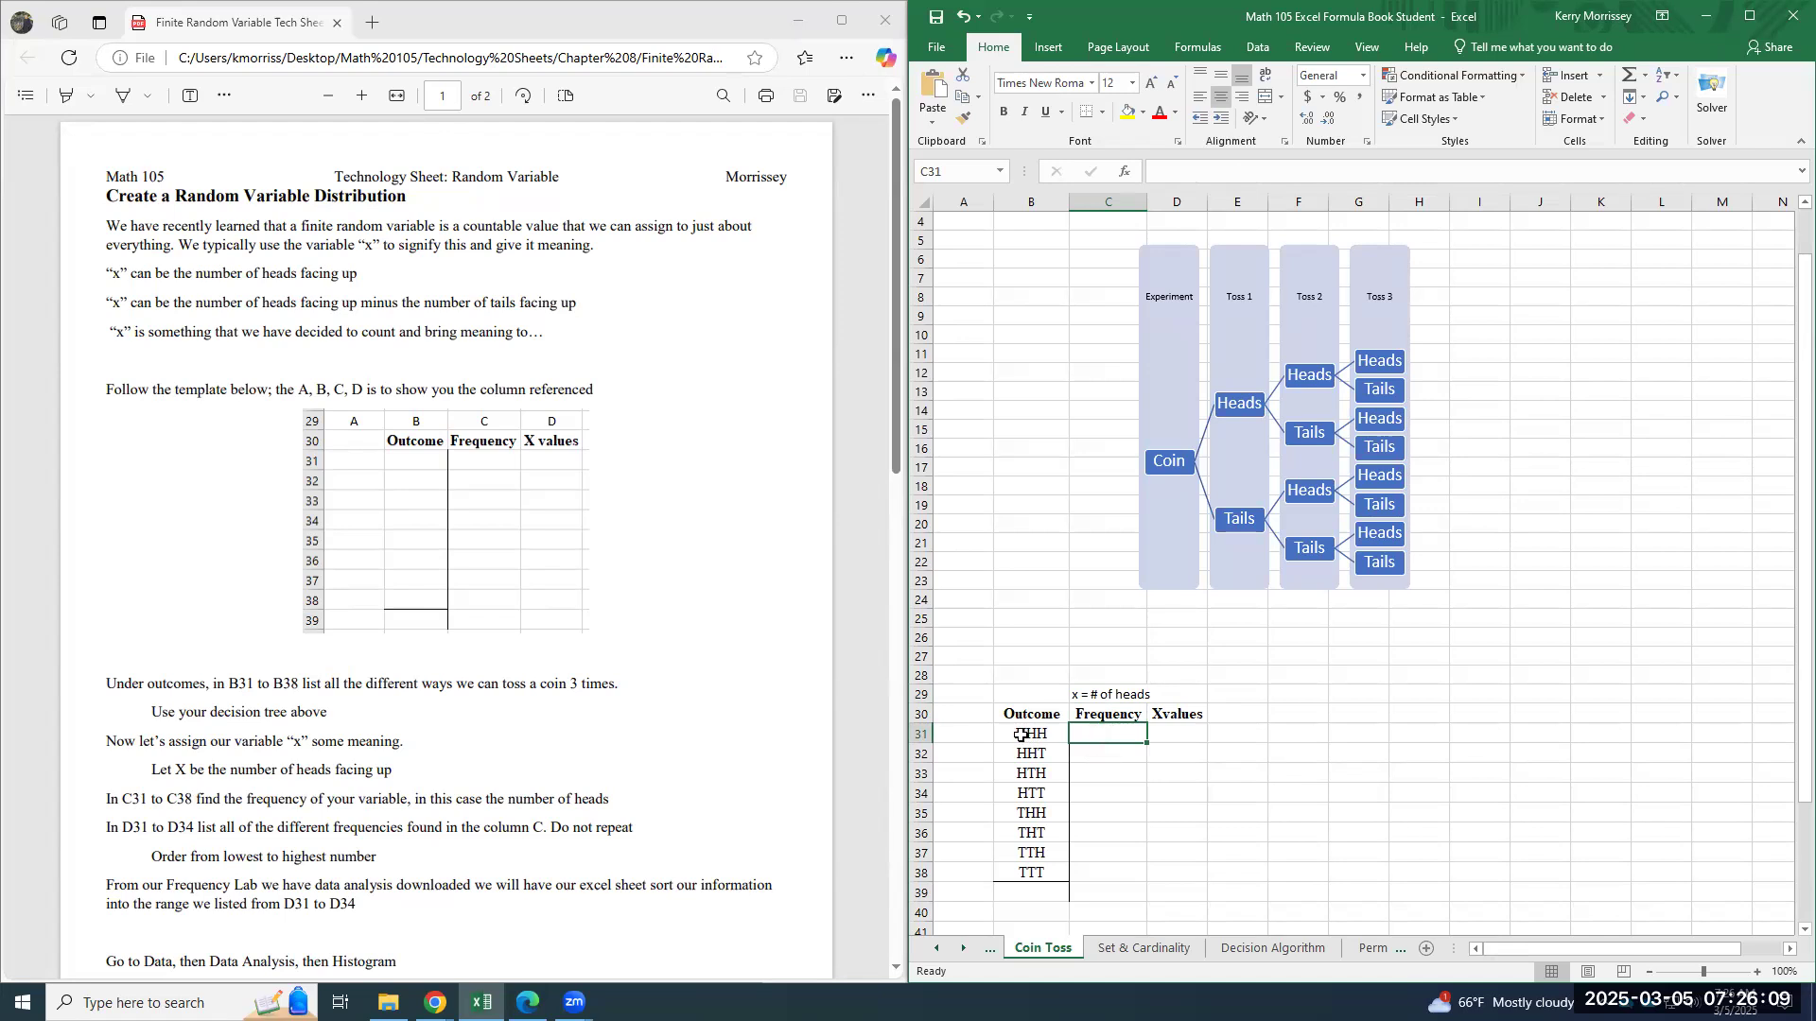
type("3")
key("Return")
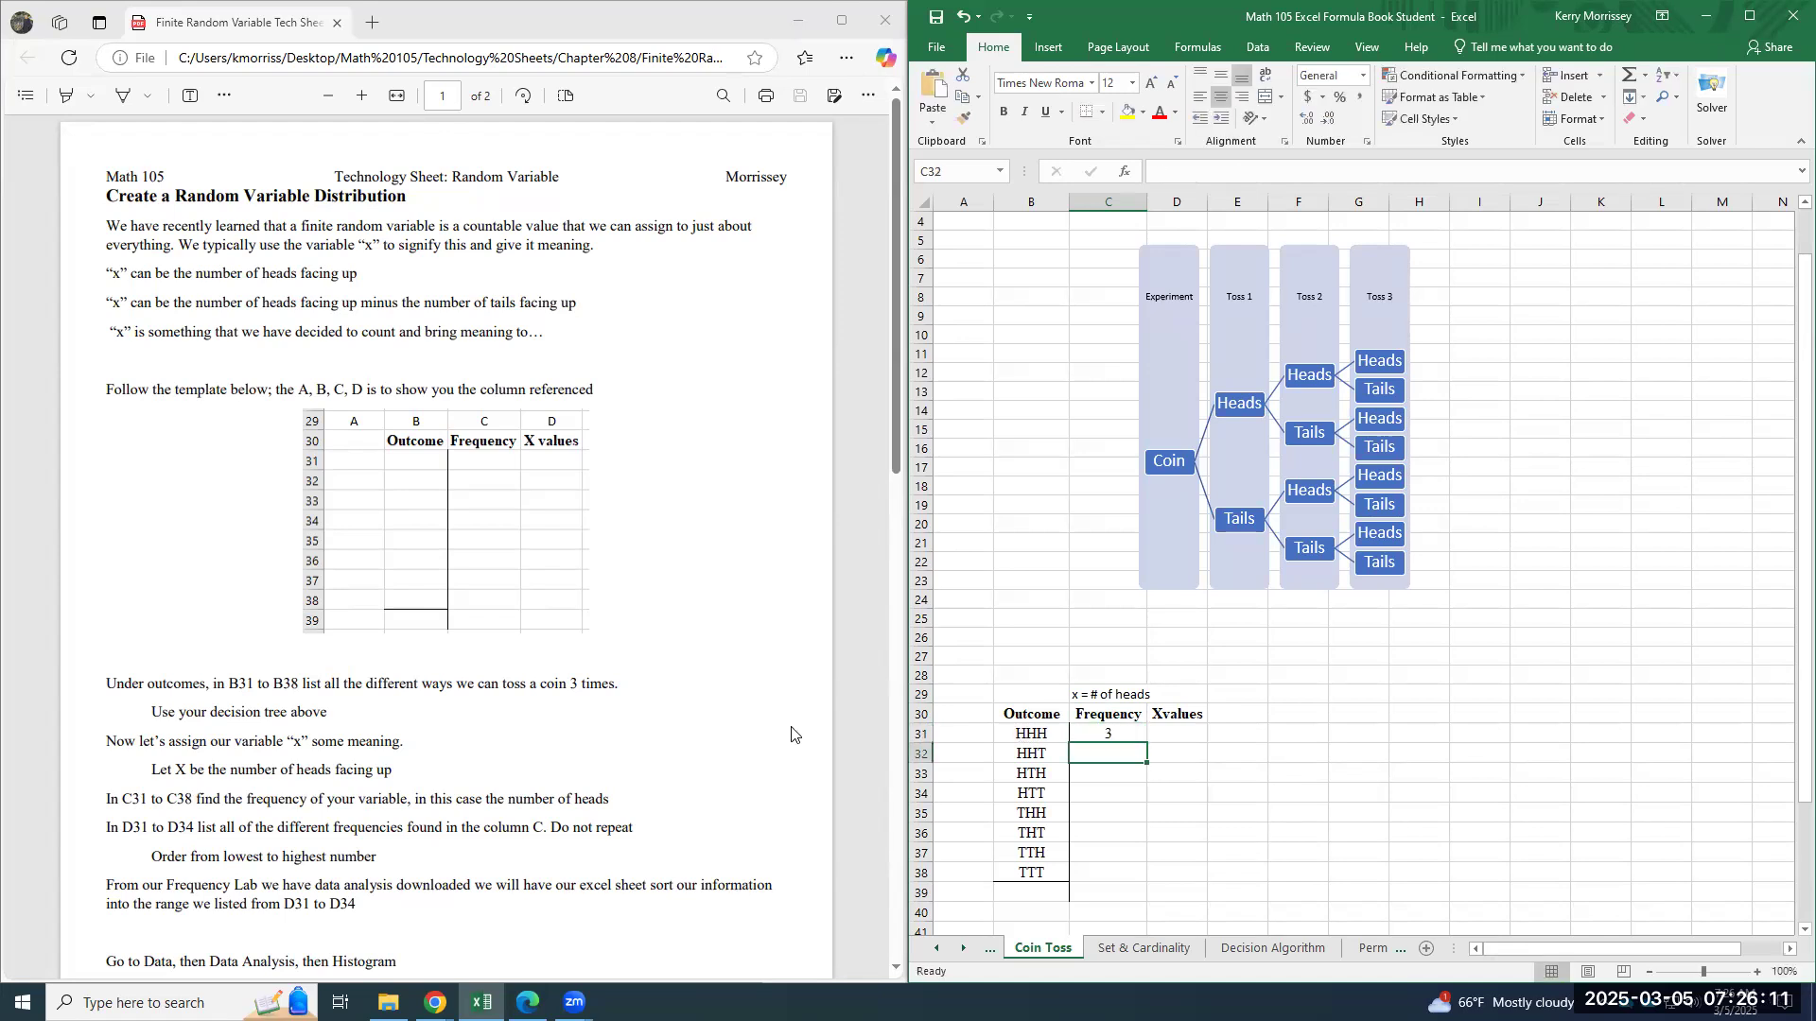
type("2")
key("Return")
type("2")
key("Return")
type("1")
key("Return")
type("2")
key("Return")
type("1")
key("Return")
type("1")
key("Return")
type("0")
key("Return")
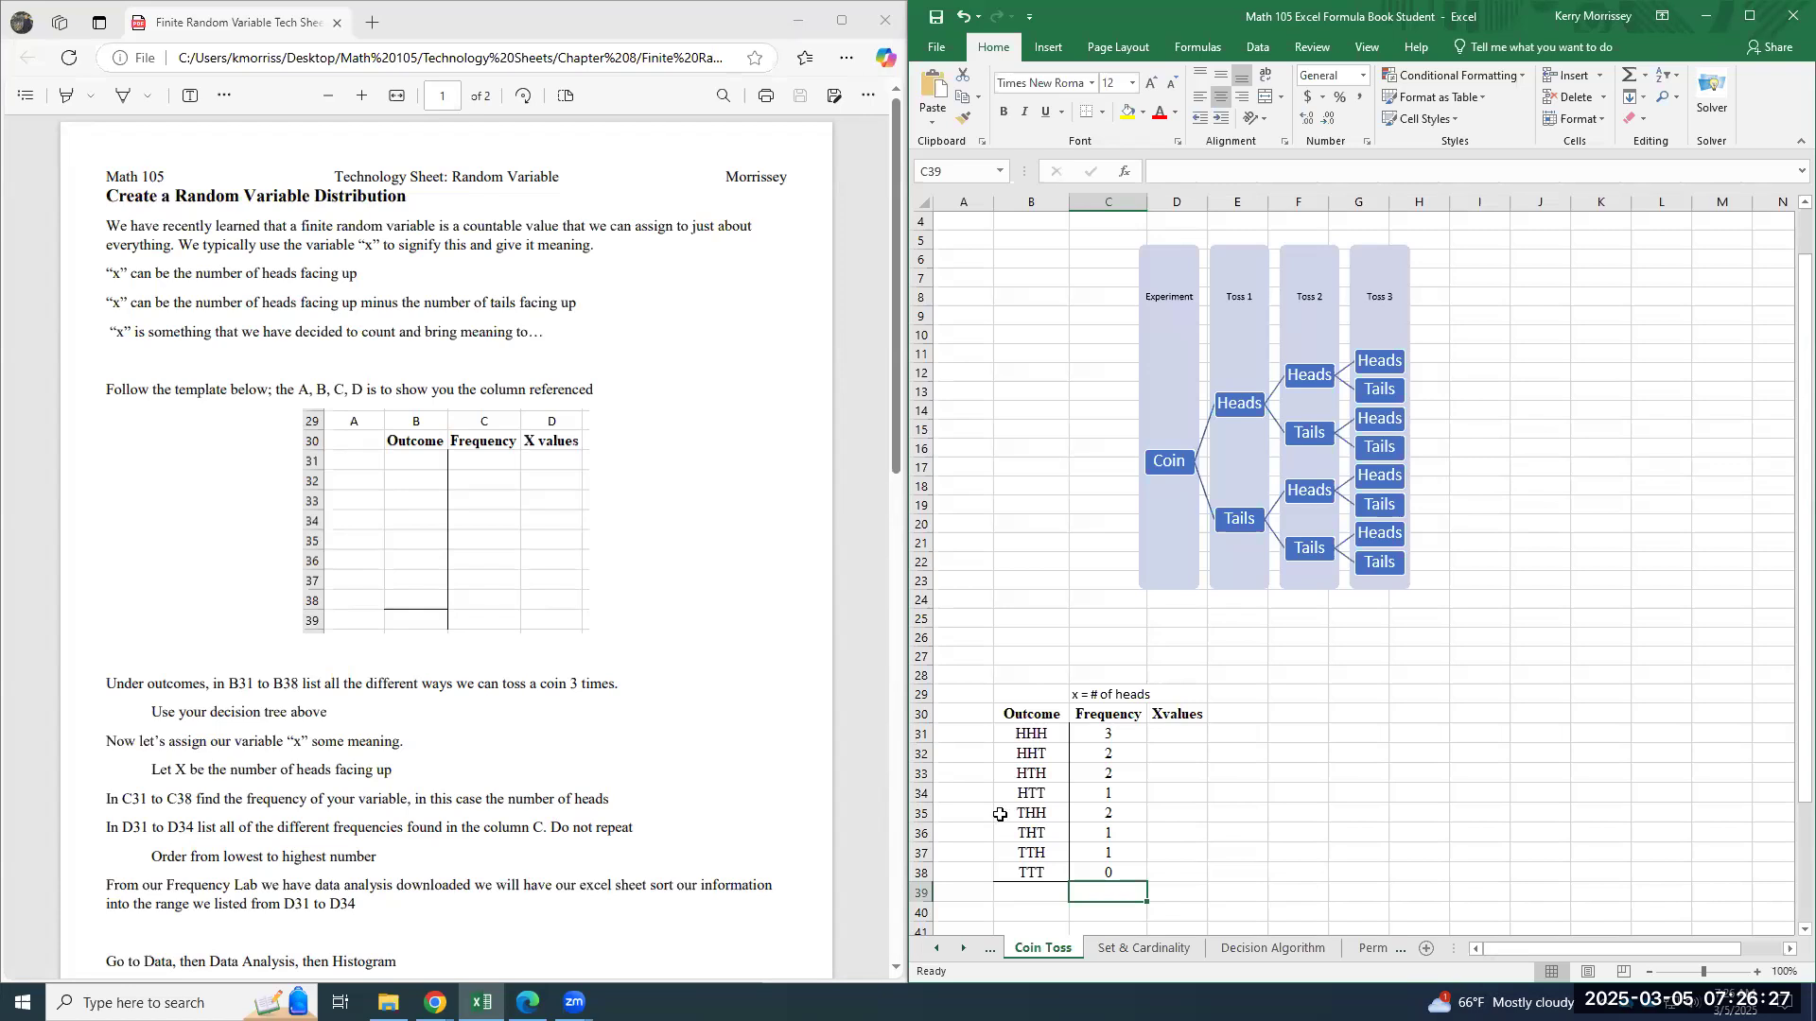
List the distinct frequencies from column C in descending order, 3, 2, 1 and 0, in D31:D34
left_click_drag(1185, 736, 1198, 783)
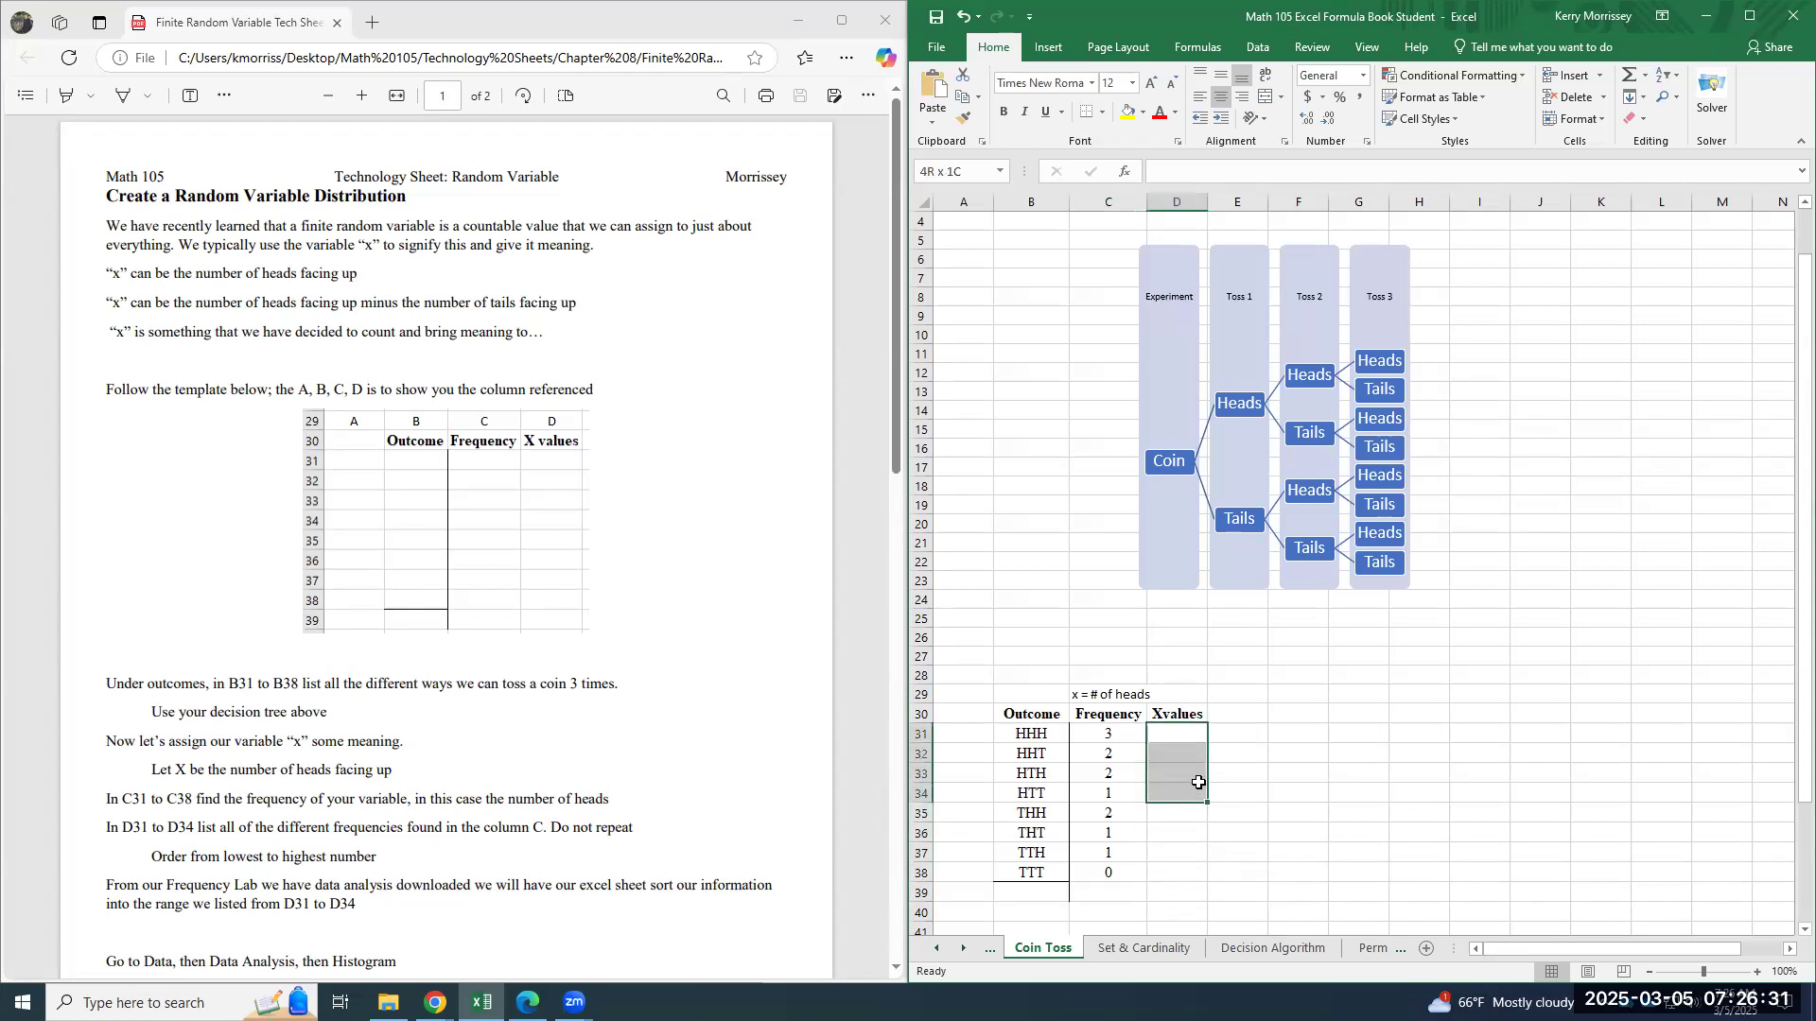
left_click_drag(1112, 737, 1120, 874)
left_click(1182, 737)
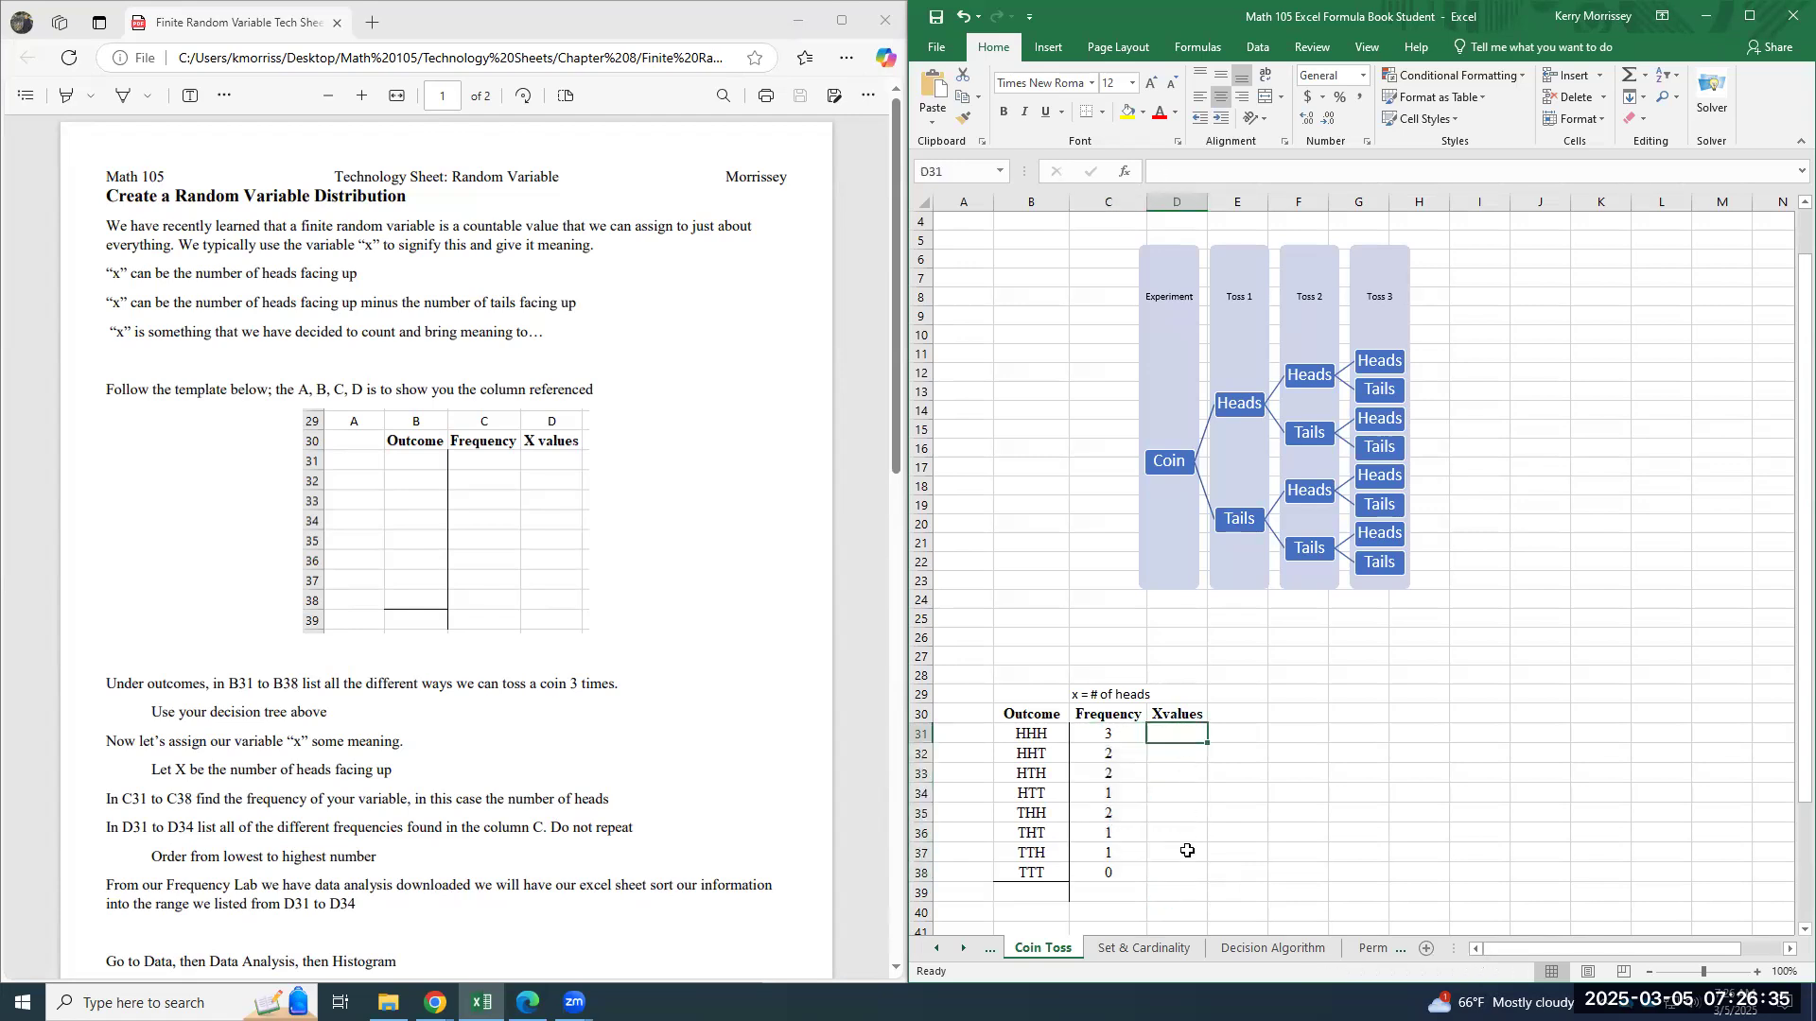
type("3")
key("Return")
type("2")
key("Return")
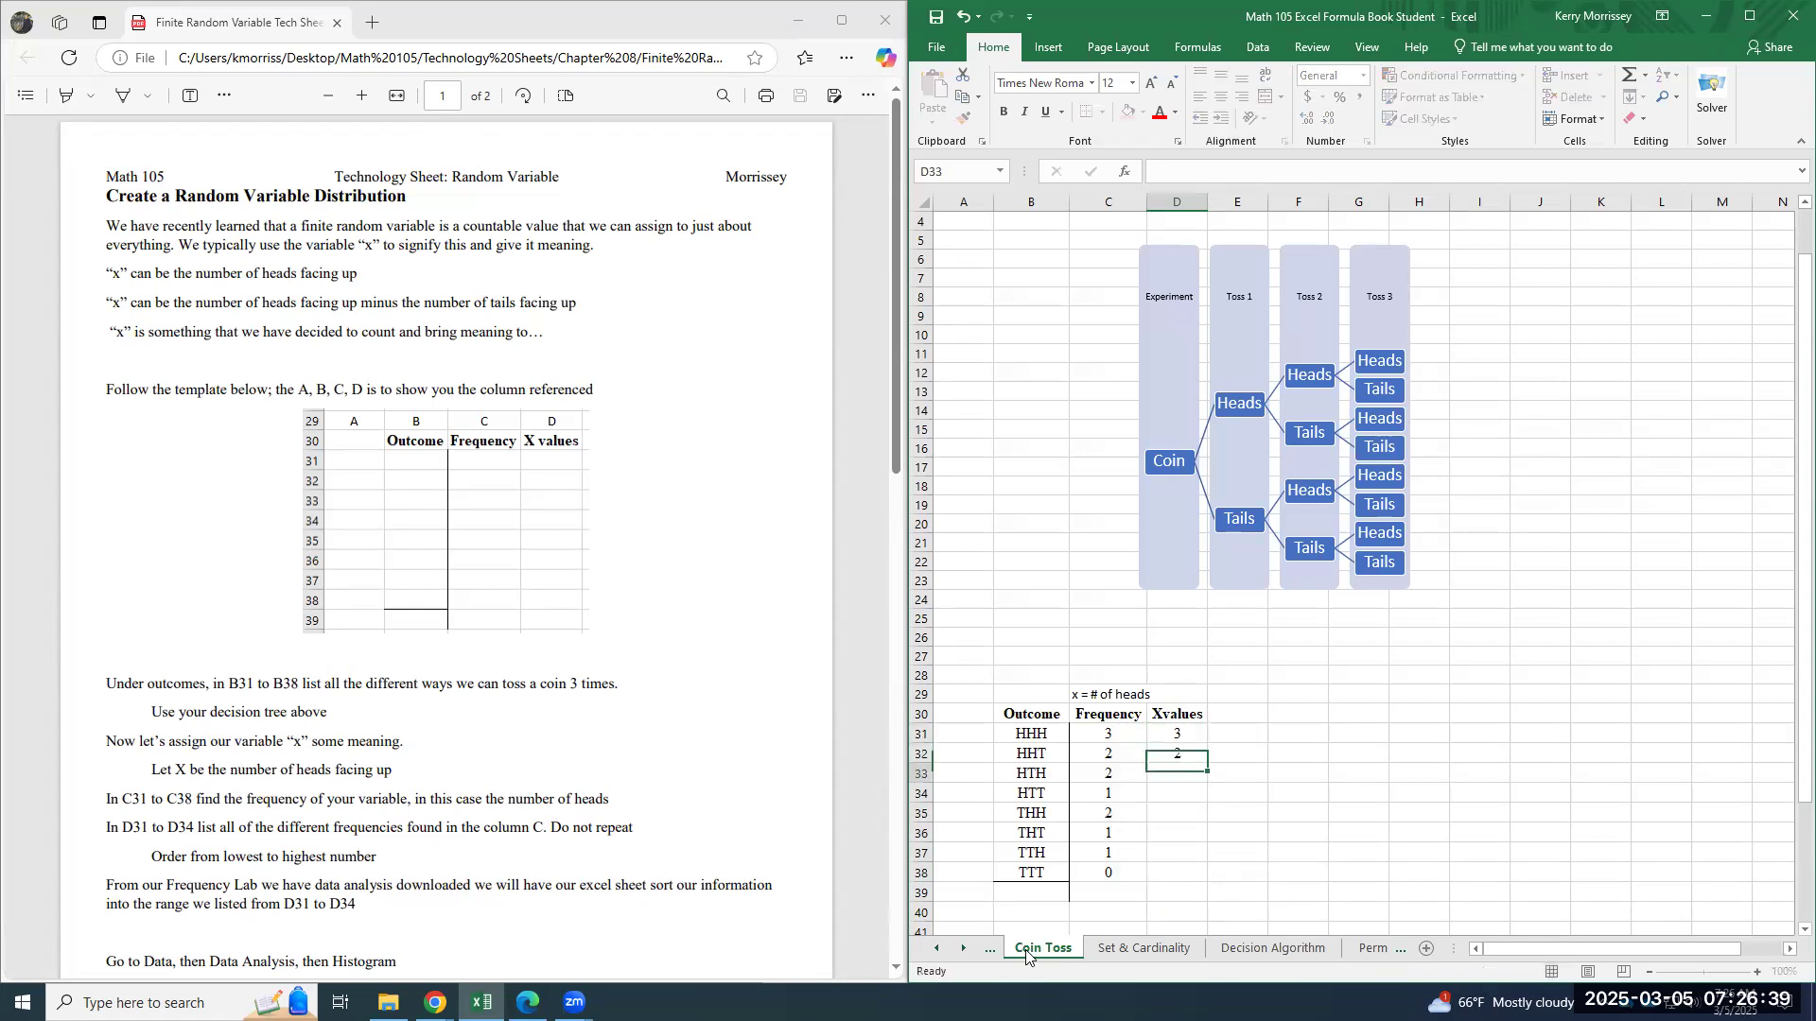
type("1")
key("Return")
type("0")
key("Return")
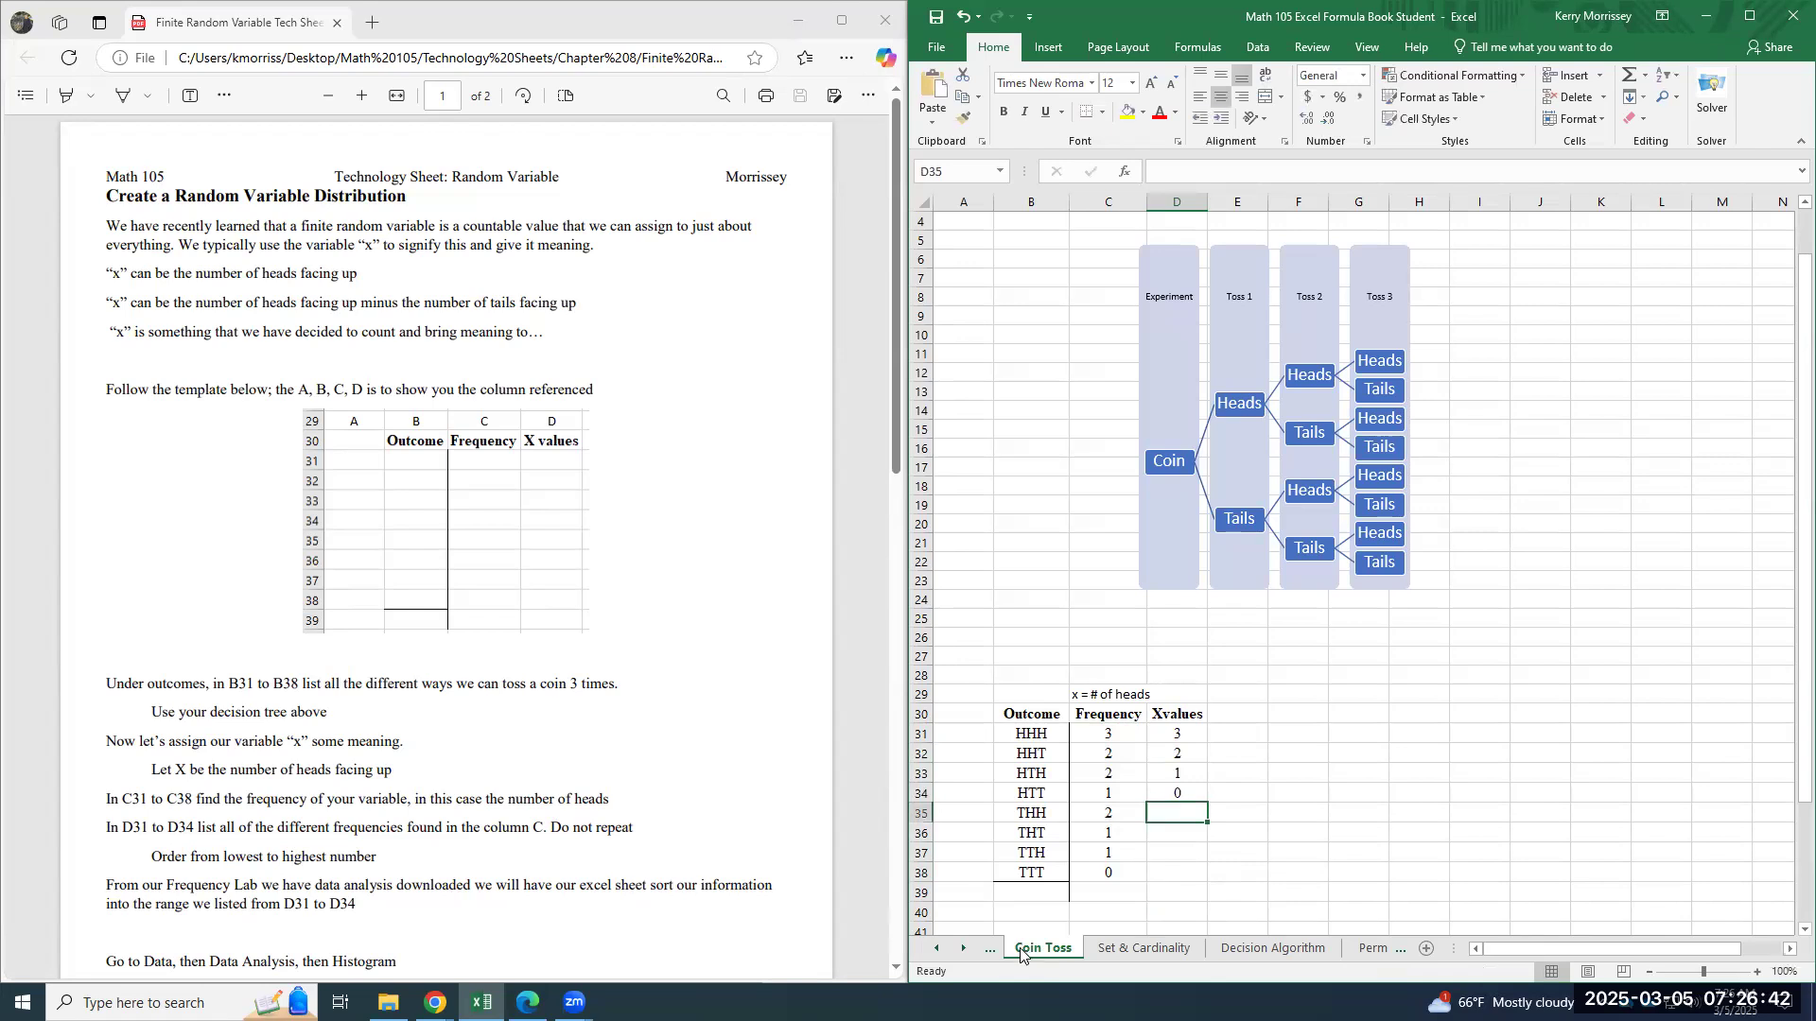
Replace the X values in D31:D34 with 0, 1, 2 and 3, ordered from lowest to highest as instructed
left_click(1184, 735)
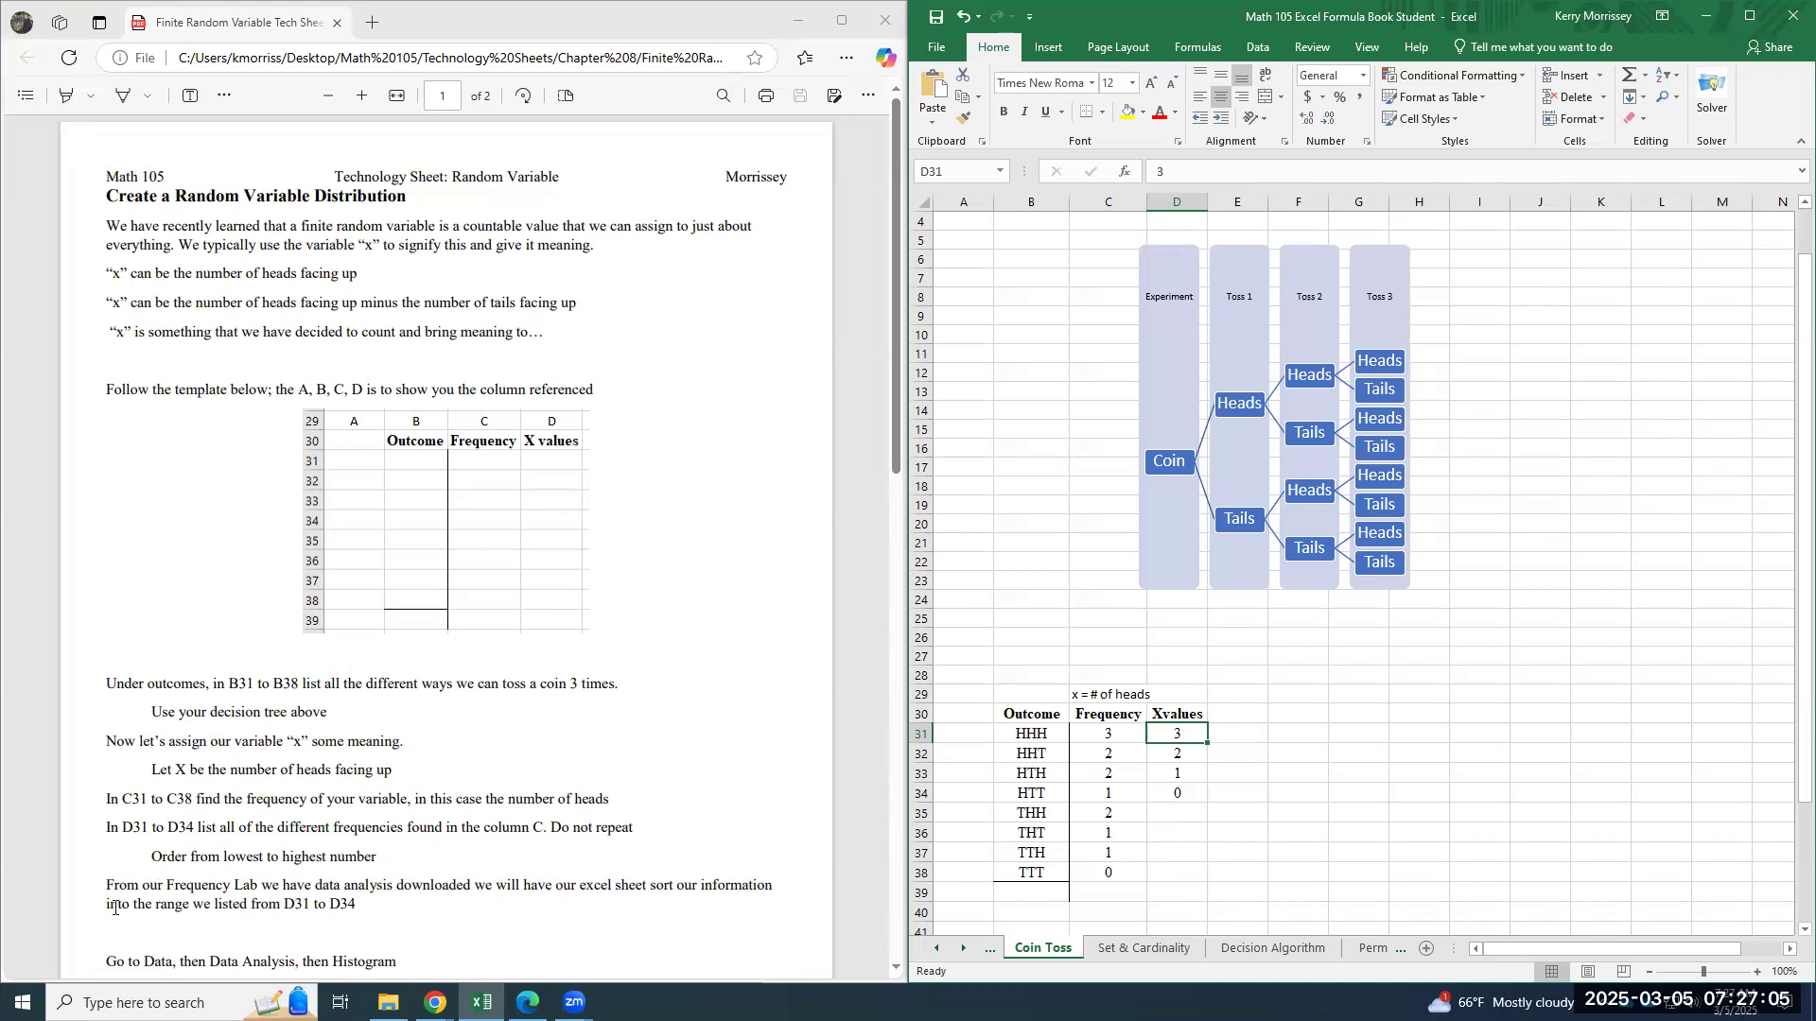
left_click_drag(157, 856, 380, 858)
left_click(139, 866)
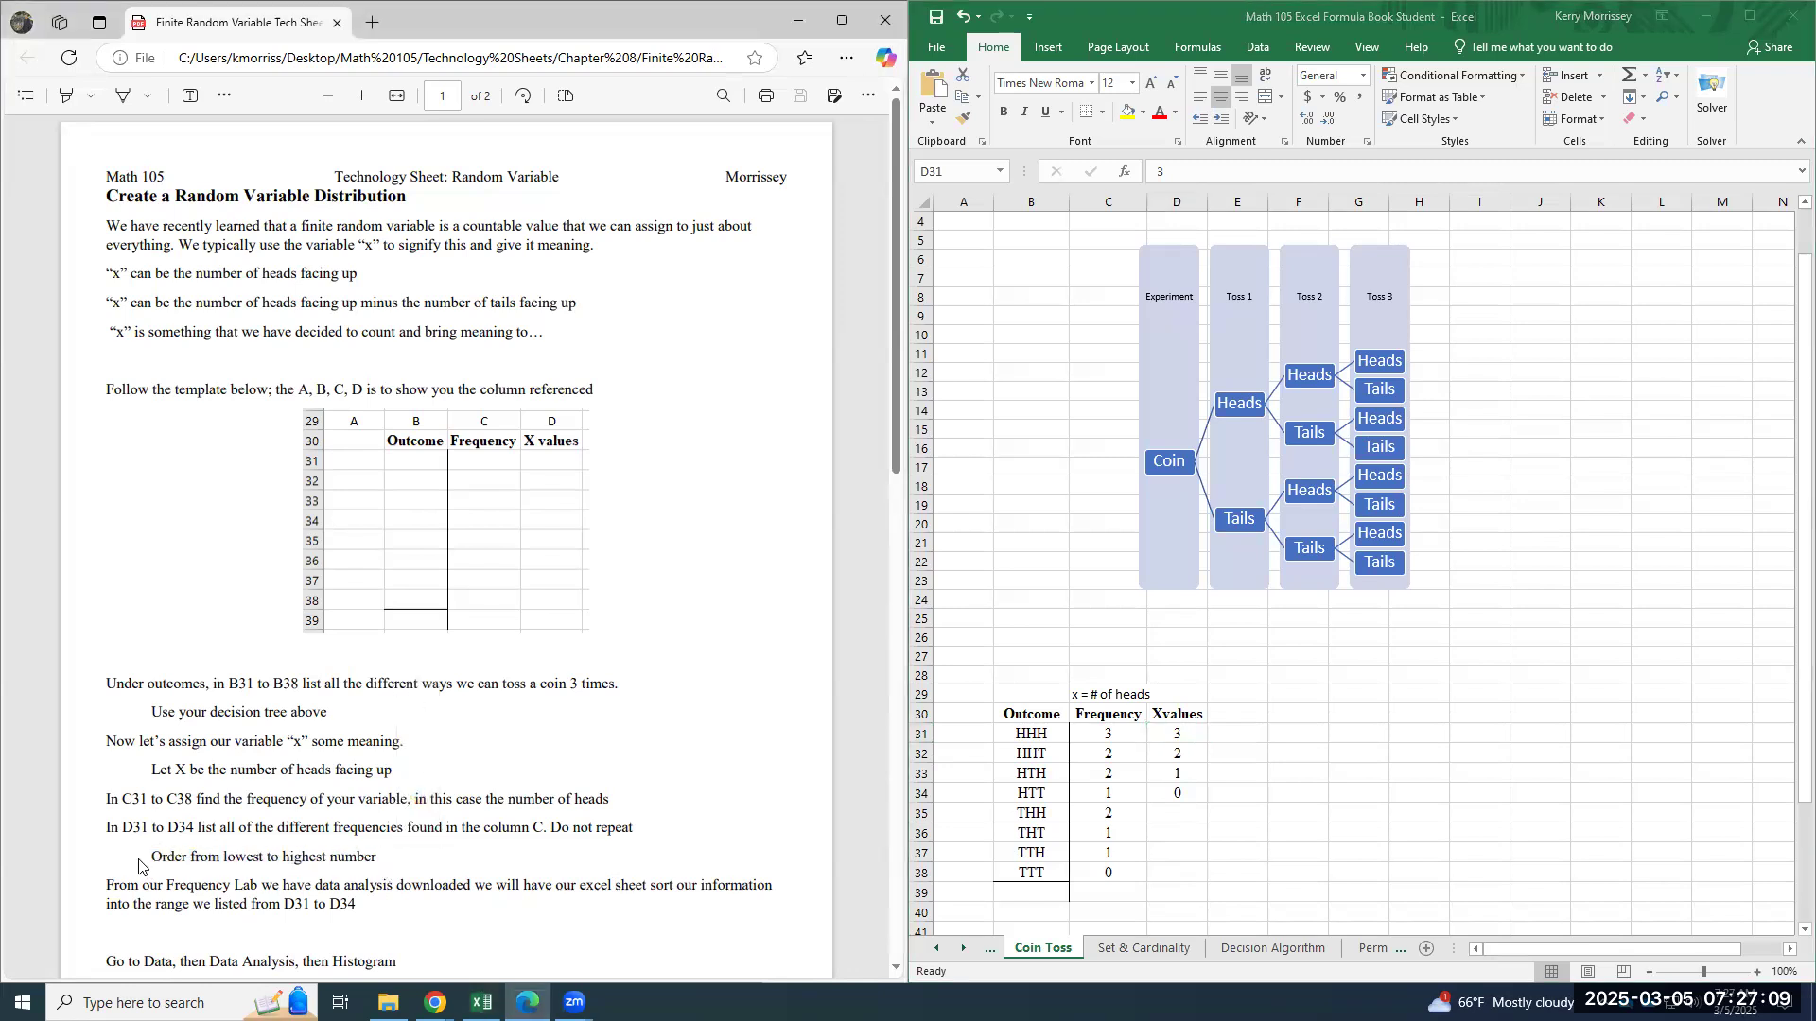
left_click(1175, 742)
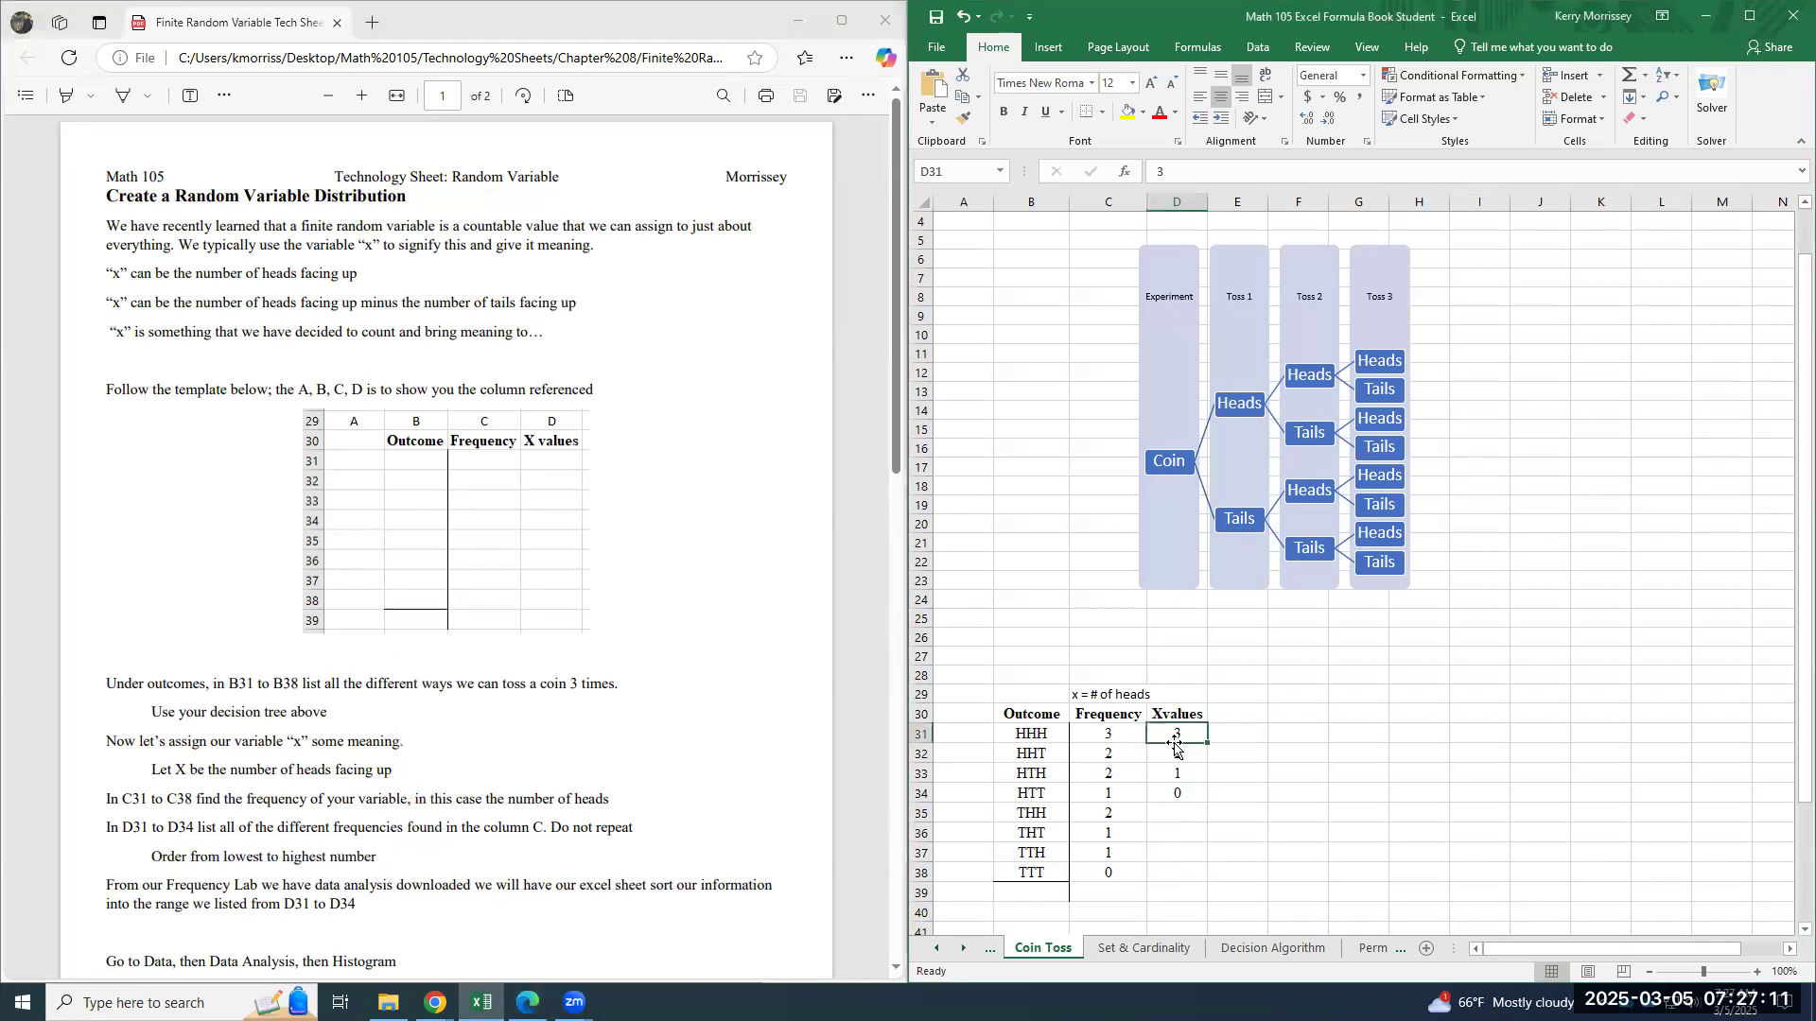
type("0")
key("Return")
type("1")
key("Return")
type("2")
key("Return")
type("3")
key("Return")
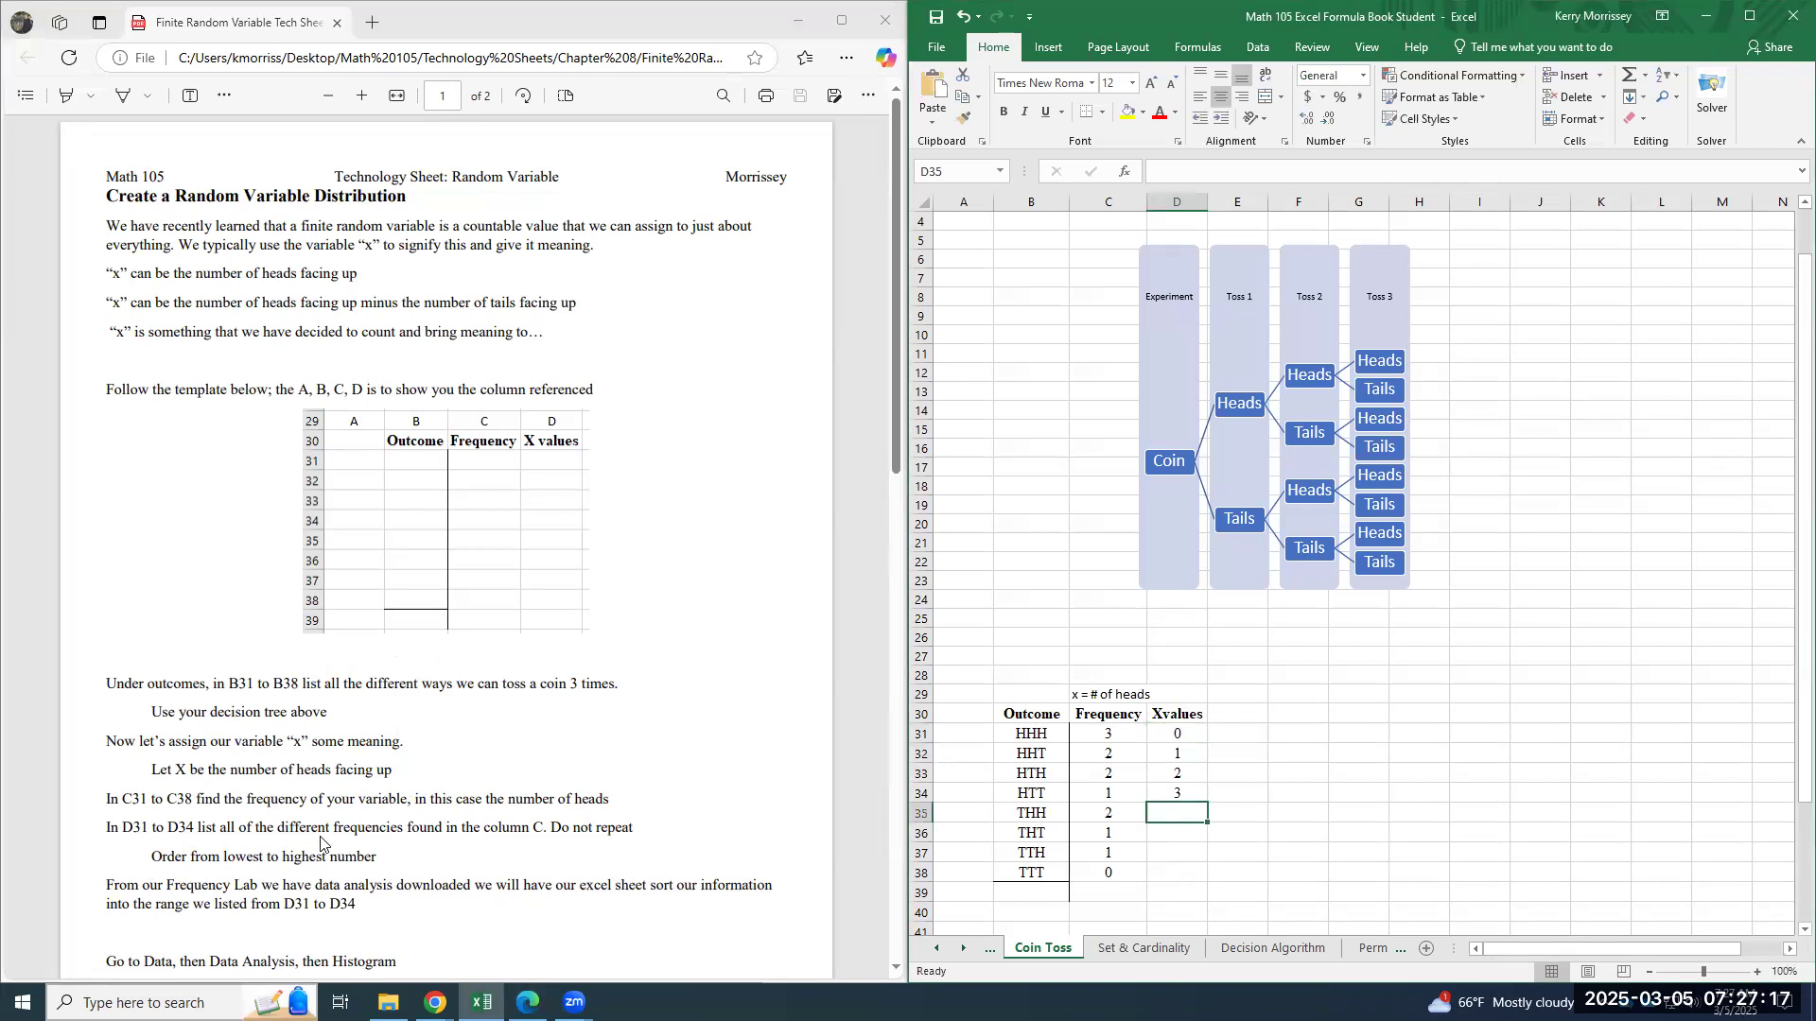
Consult the technology sheet's histogram instructions and open the Histogram tool from Data Analysis
scroll(320, 843, "down", 2)
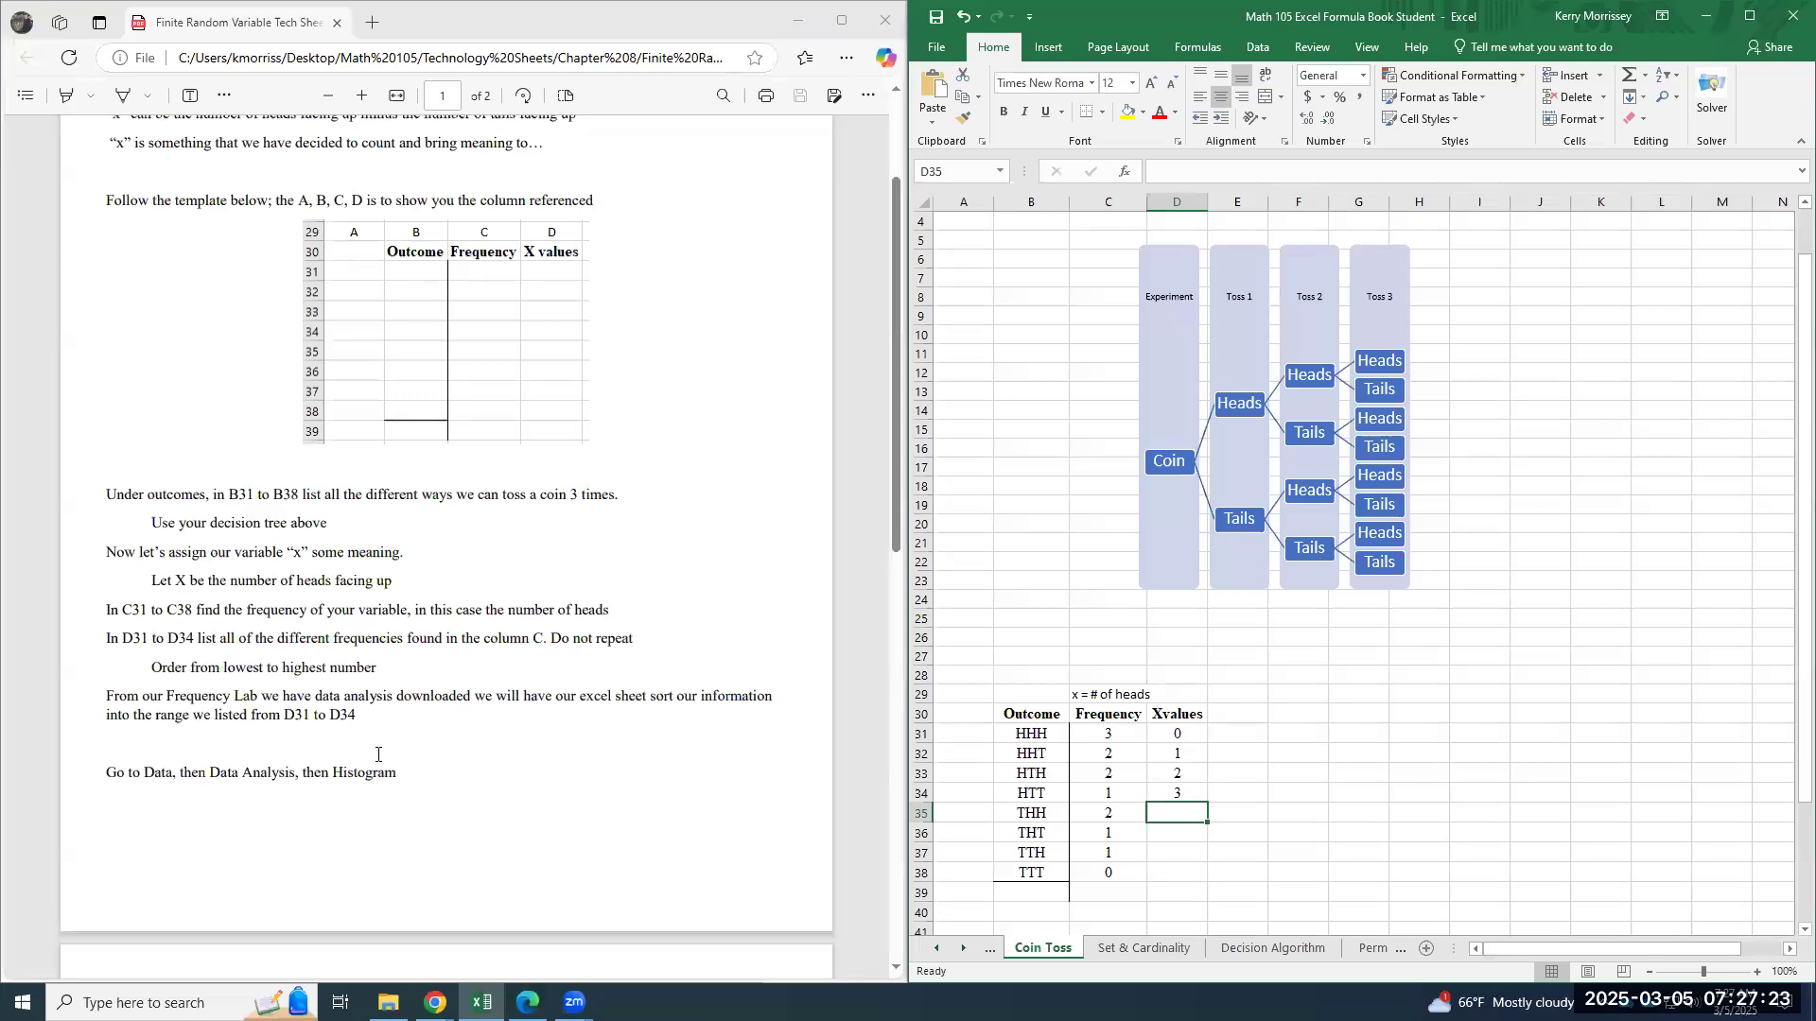
scroll(422, 753, "down", 3)
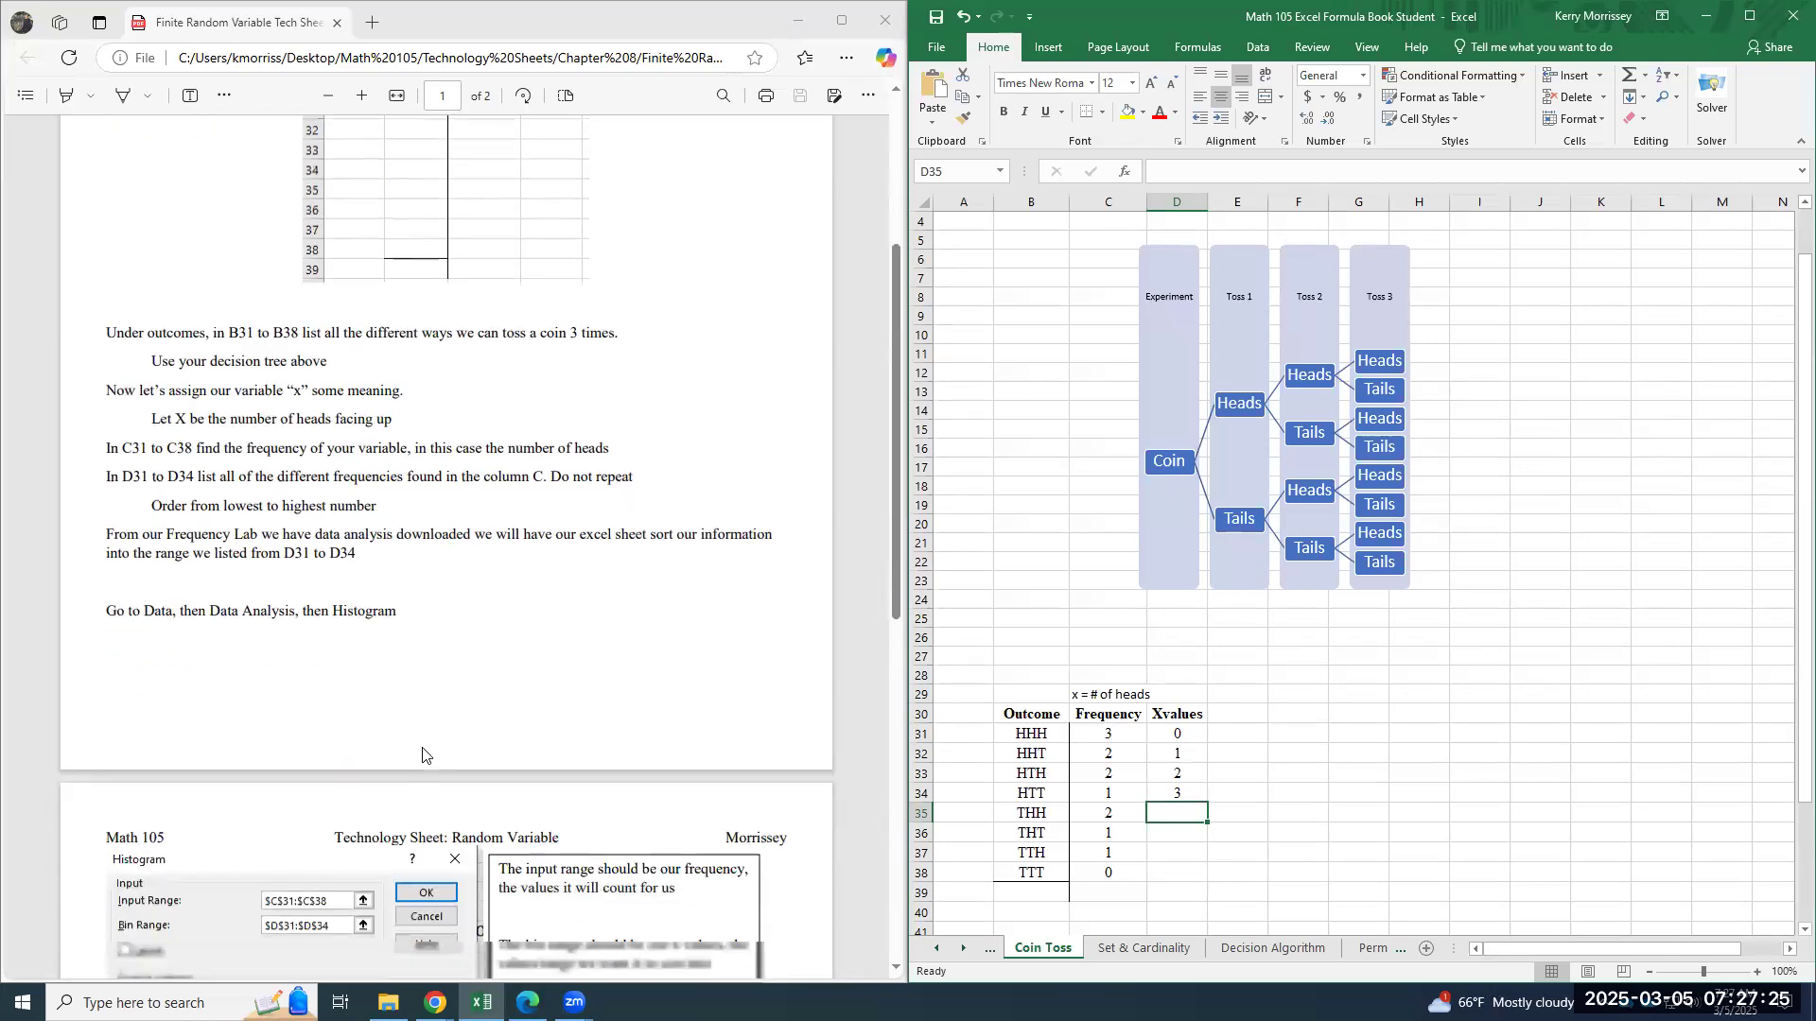
scroll(423, 754, "down", 1)
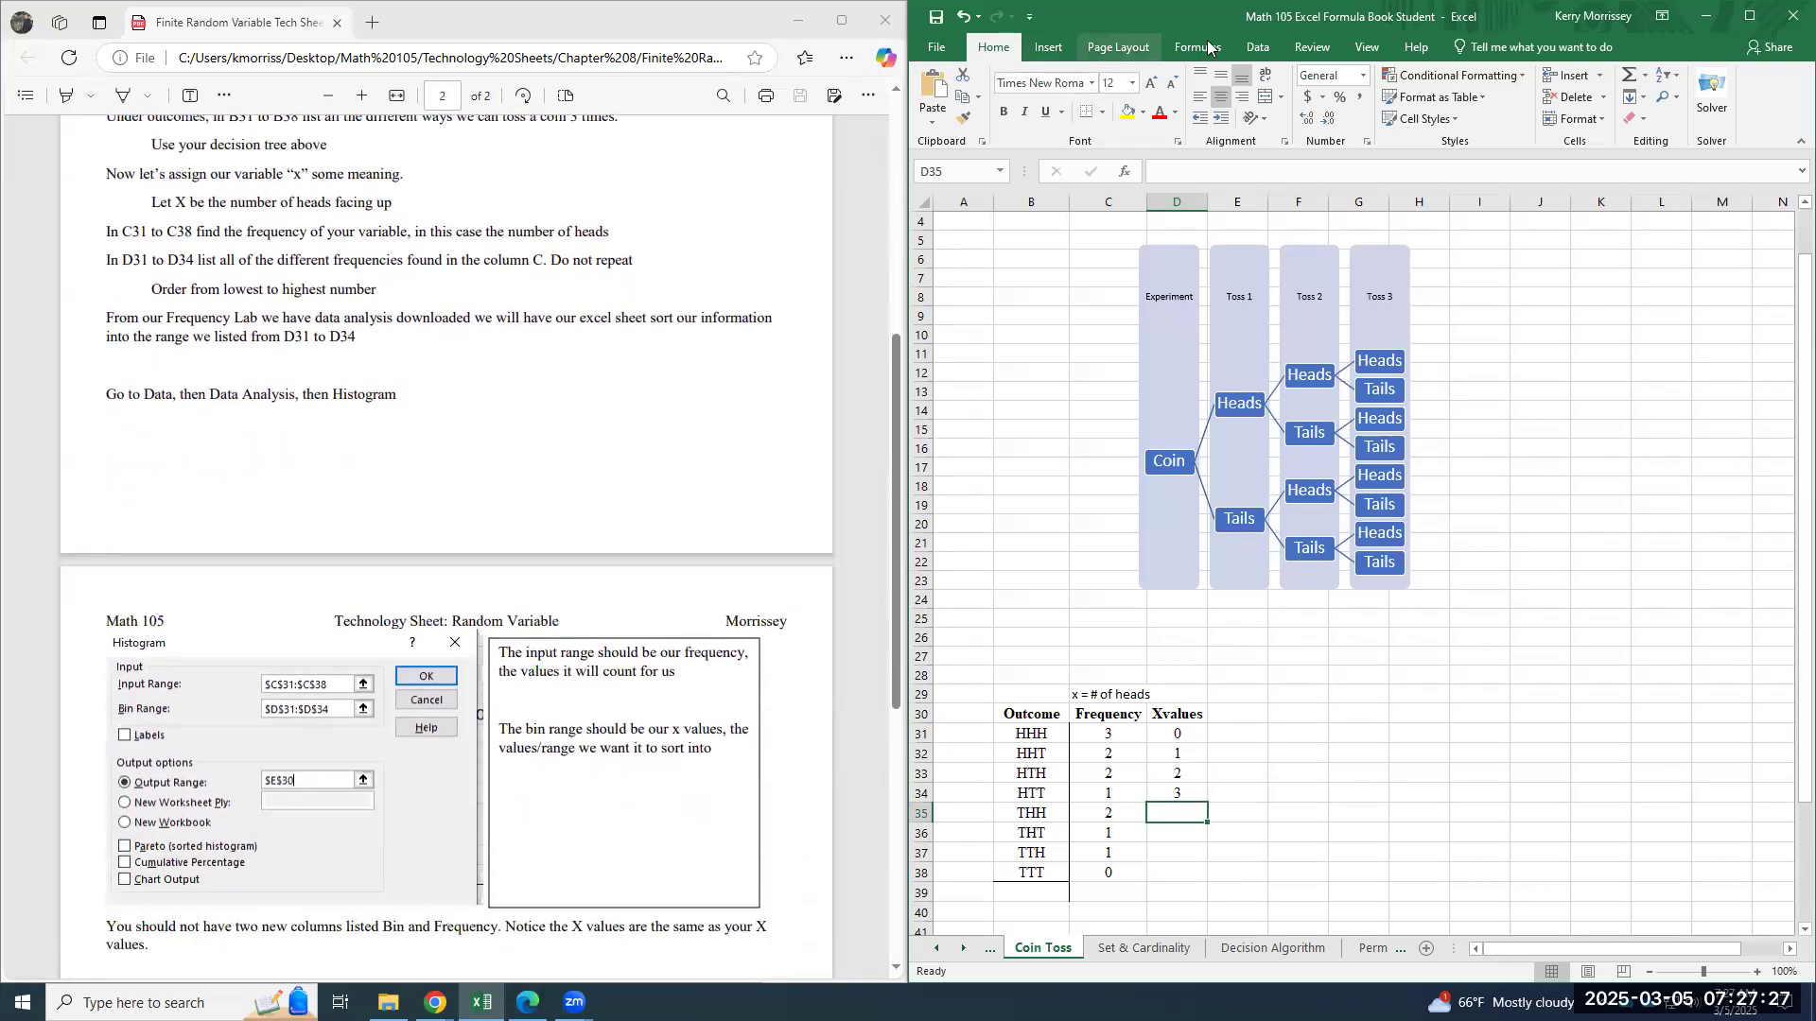
left_click(1257, 48)
left_click(1740, 80)
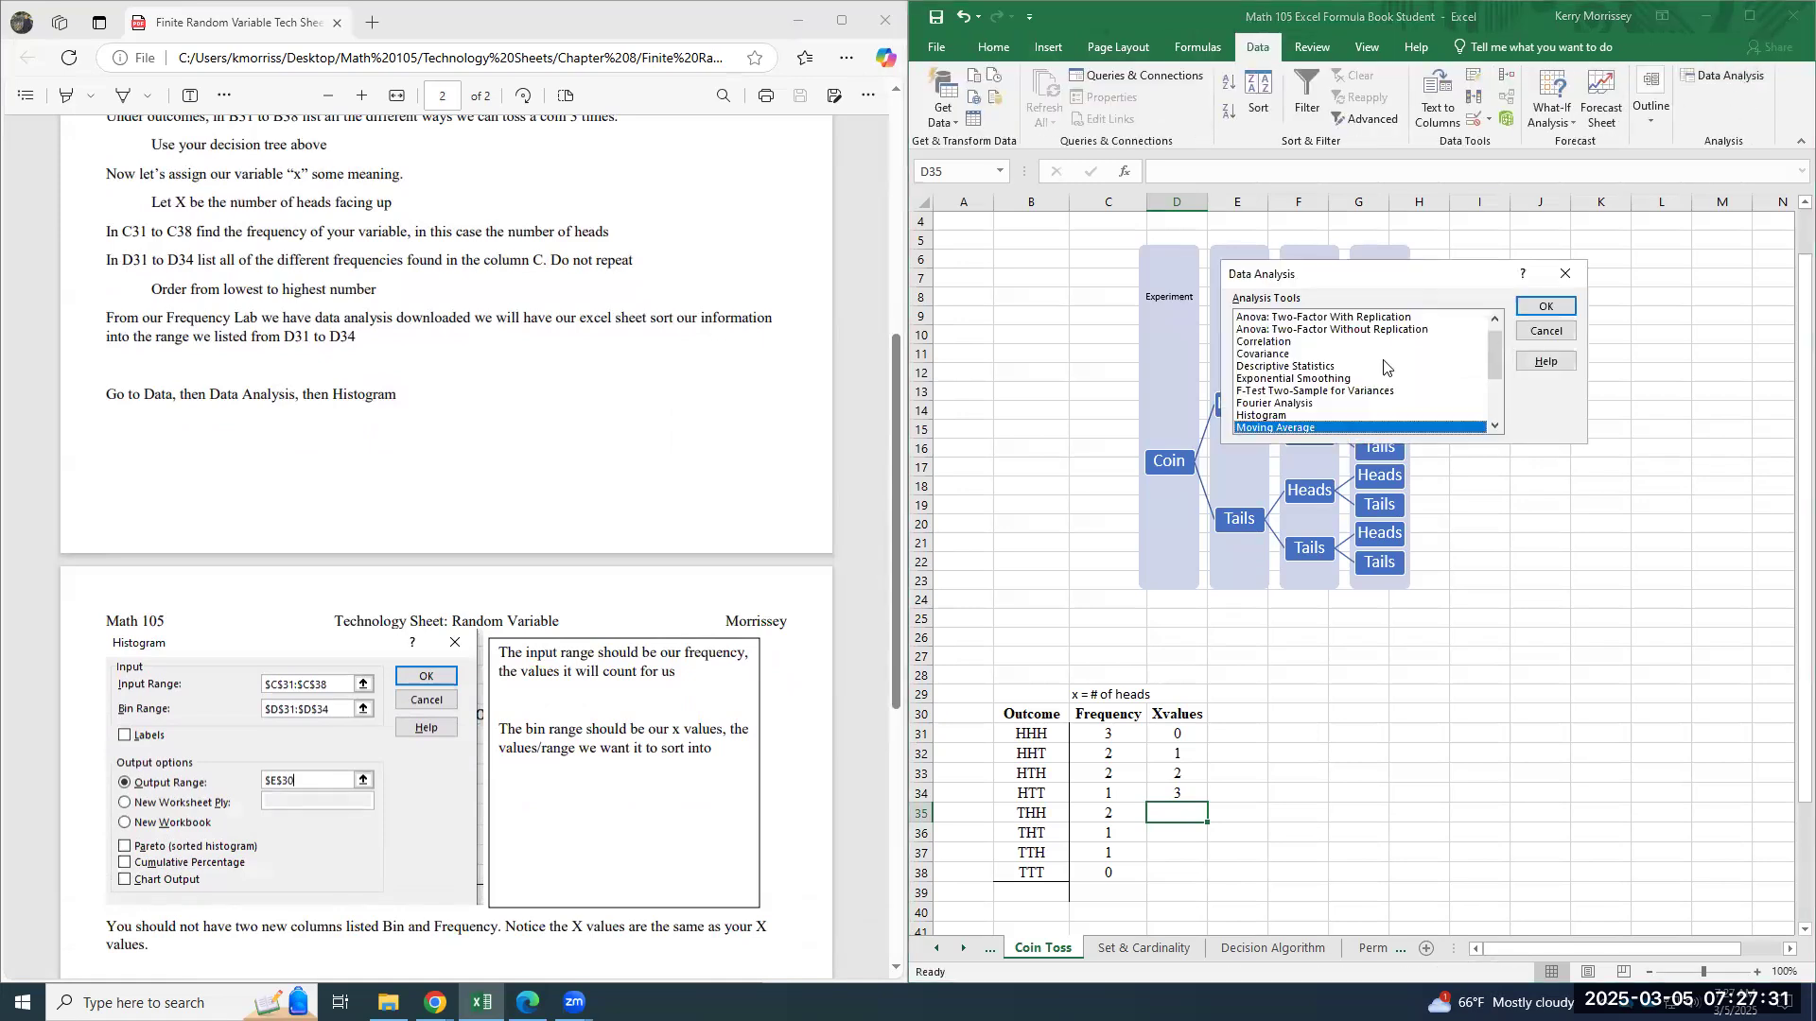
left_click(1263, 417)
left_click(1548, 309)
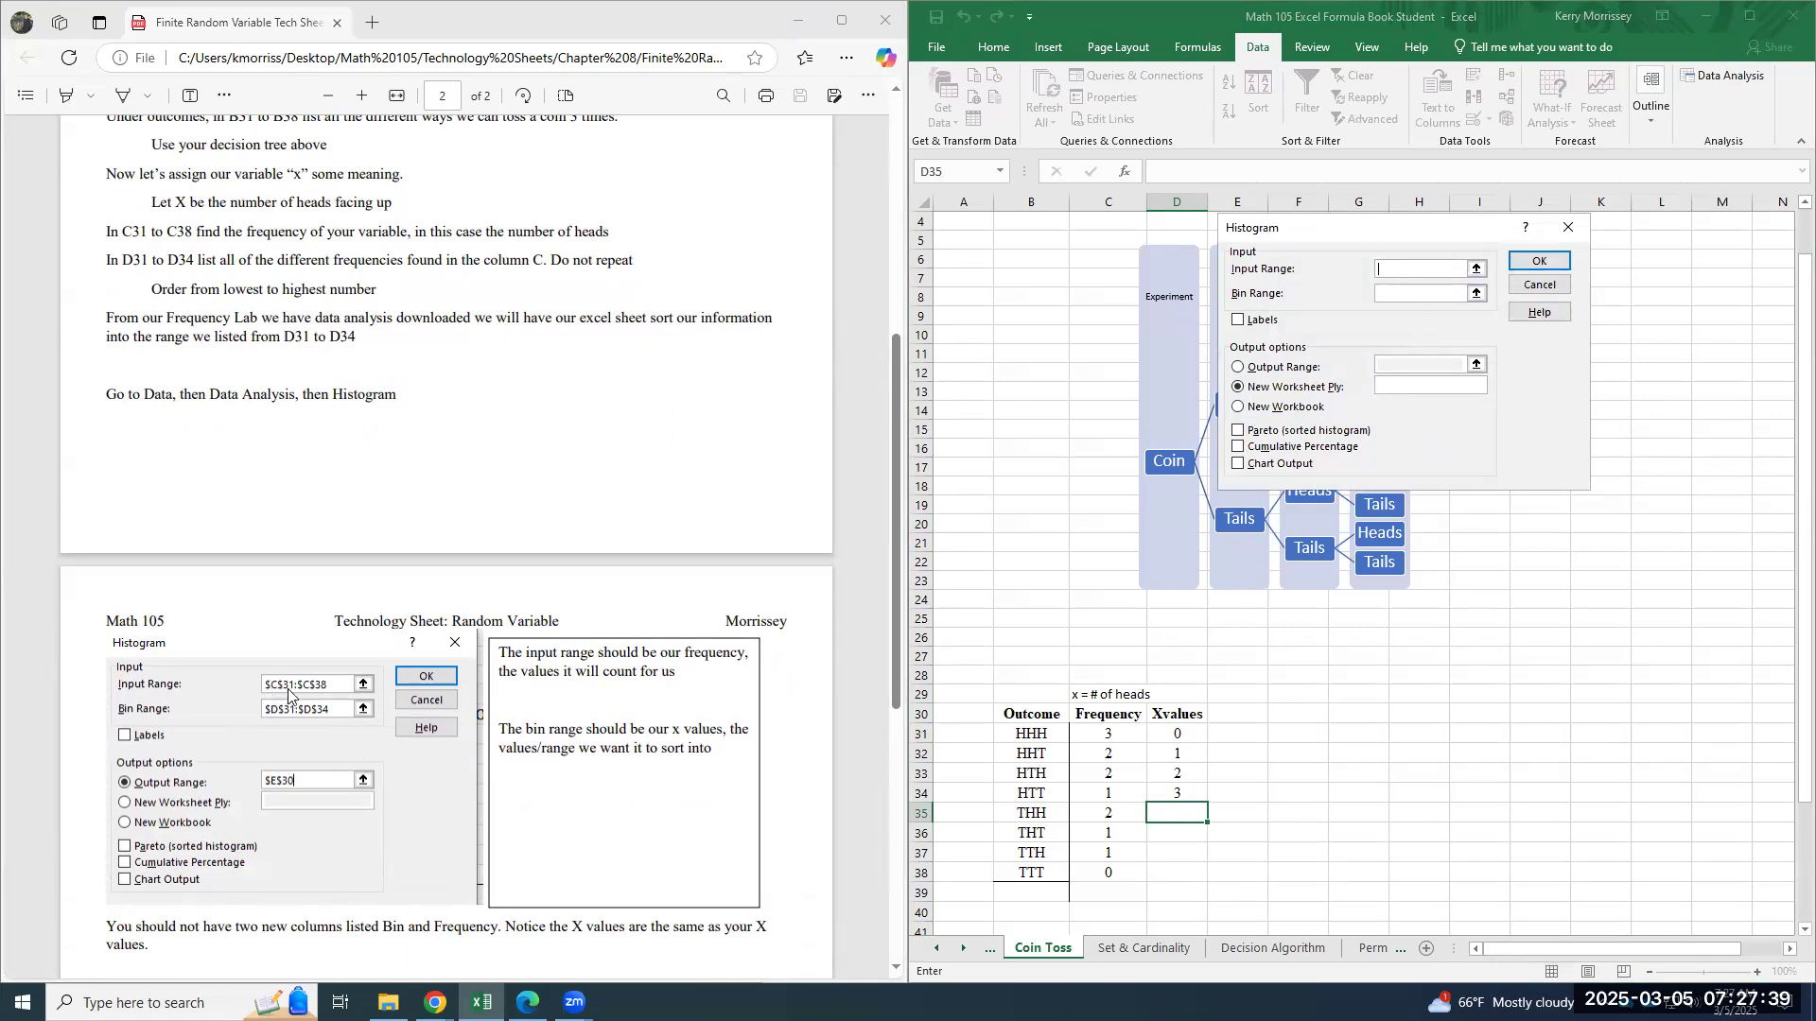
Set the histogram's input range to C31:C38 and its bin range to D31:D34
left_click_drag(1126, 736, 1130, 873)
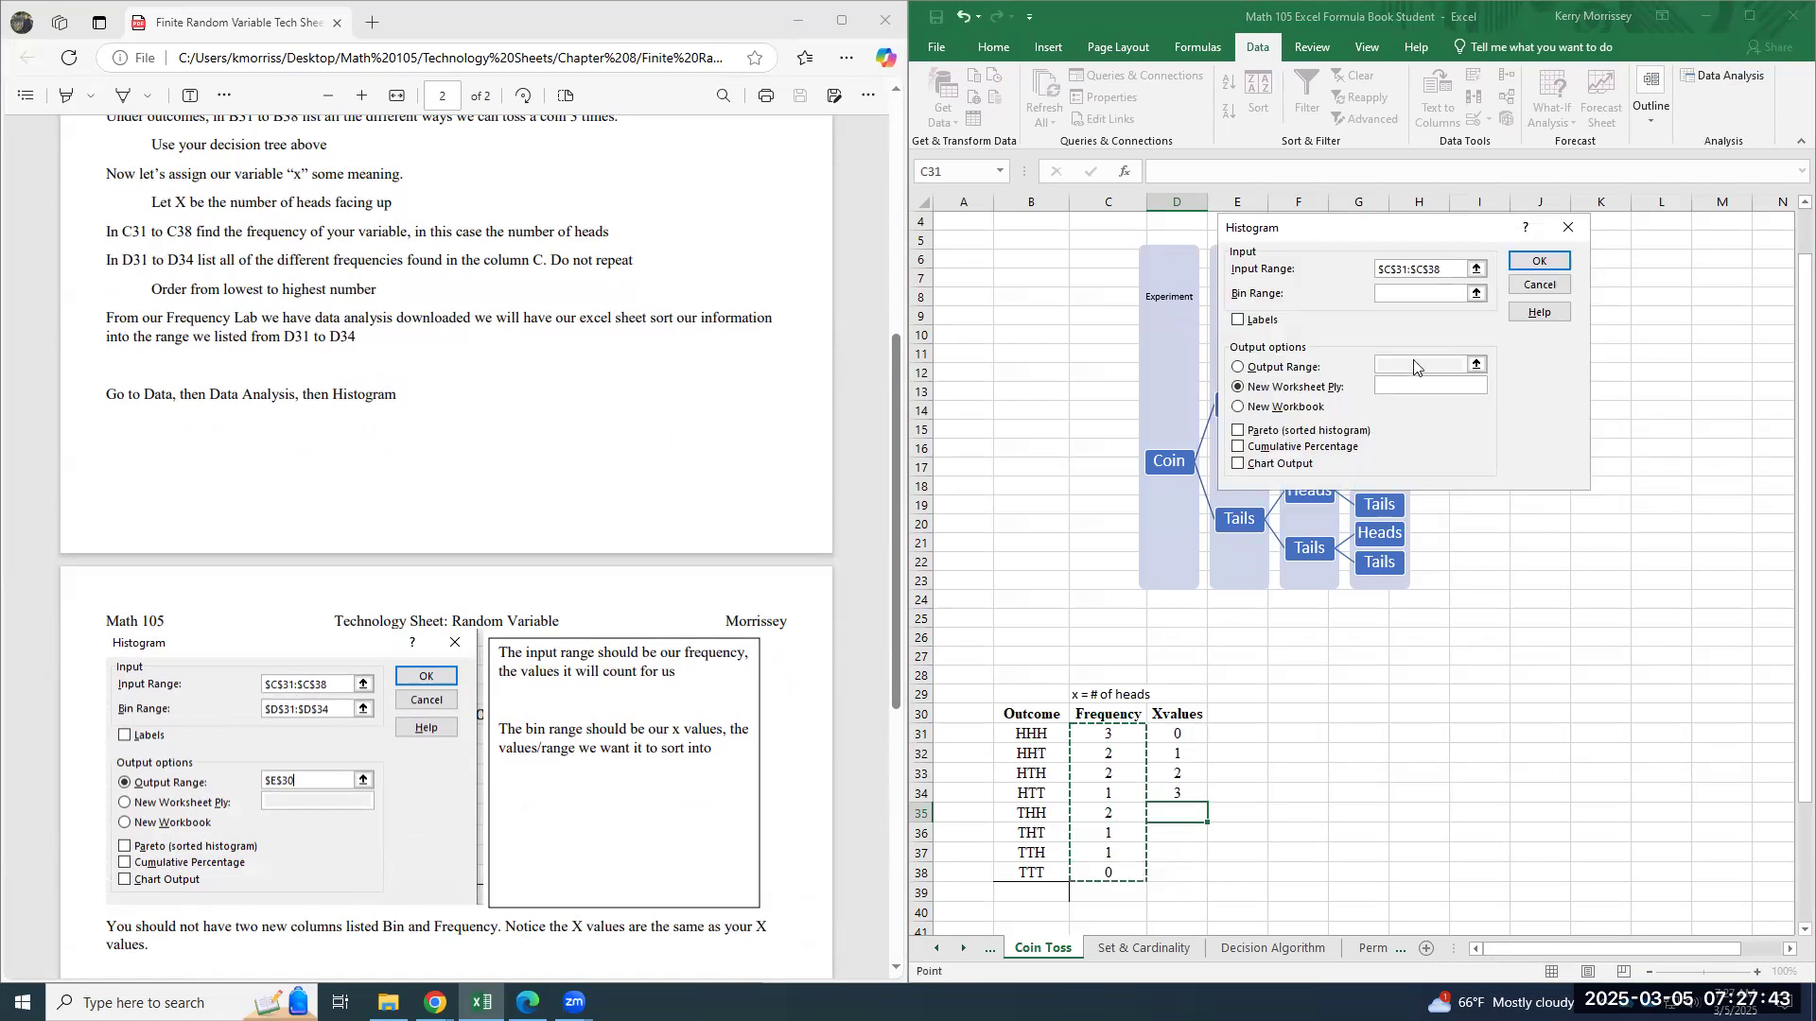
left_click(1425, 297)
left_click(1425, 297)
left_click_drag(1187, 733, 1205, 800)
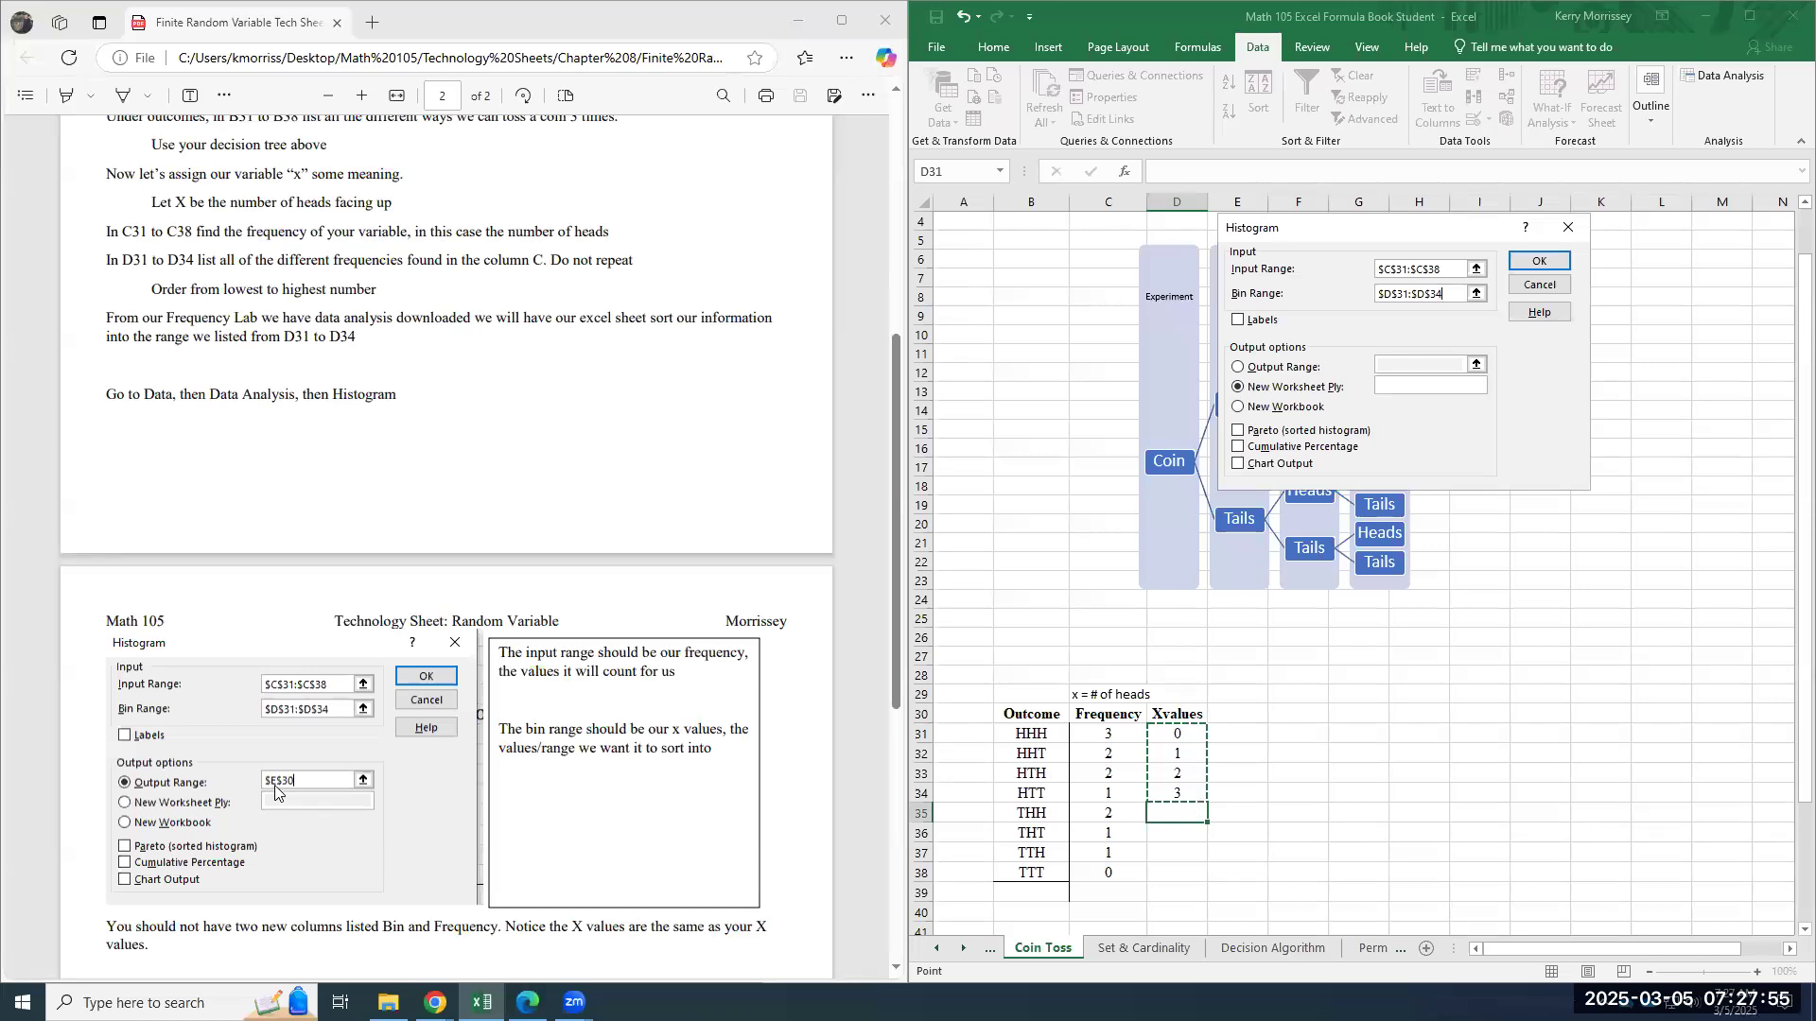
Set the histogram's output range to cell E30 and generate the Bin and Frequency table
left_click(1424, 365)
left_click(1238, 368)
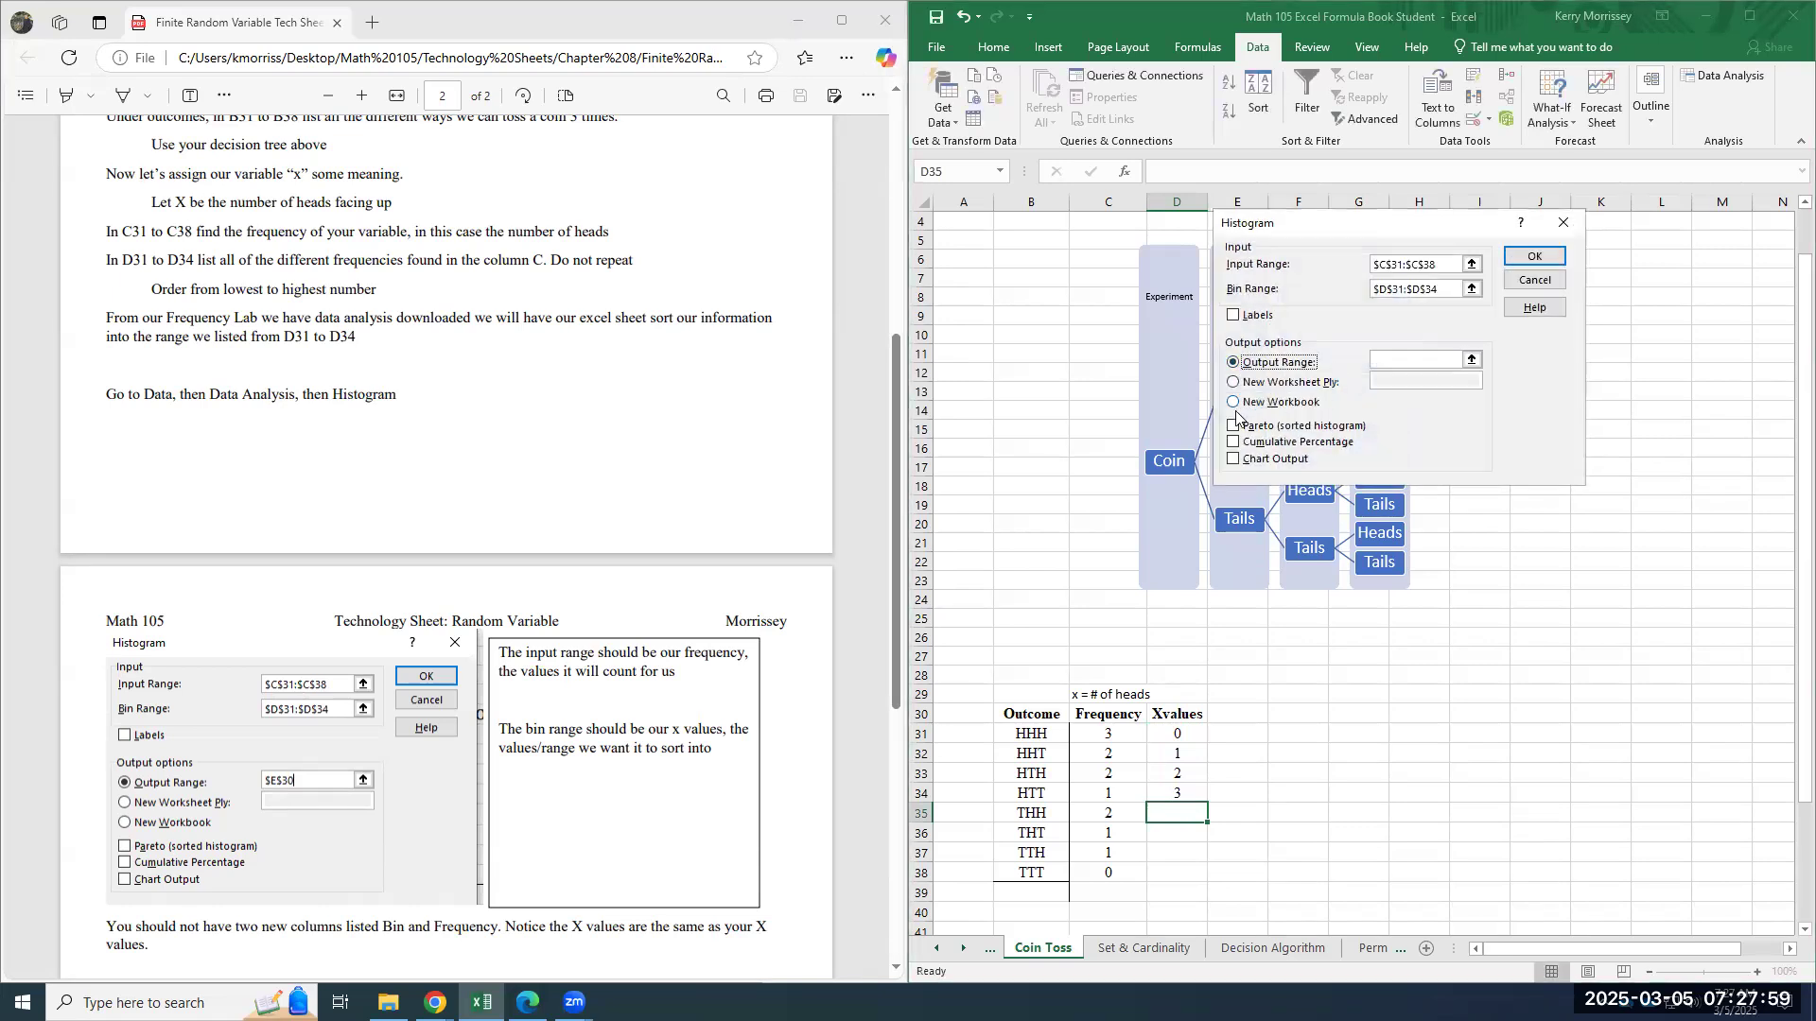
left_click(1431, 359)
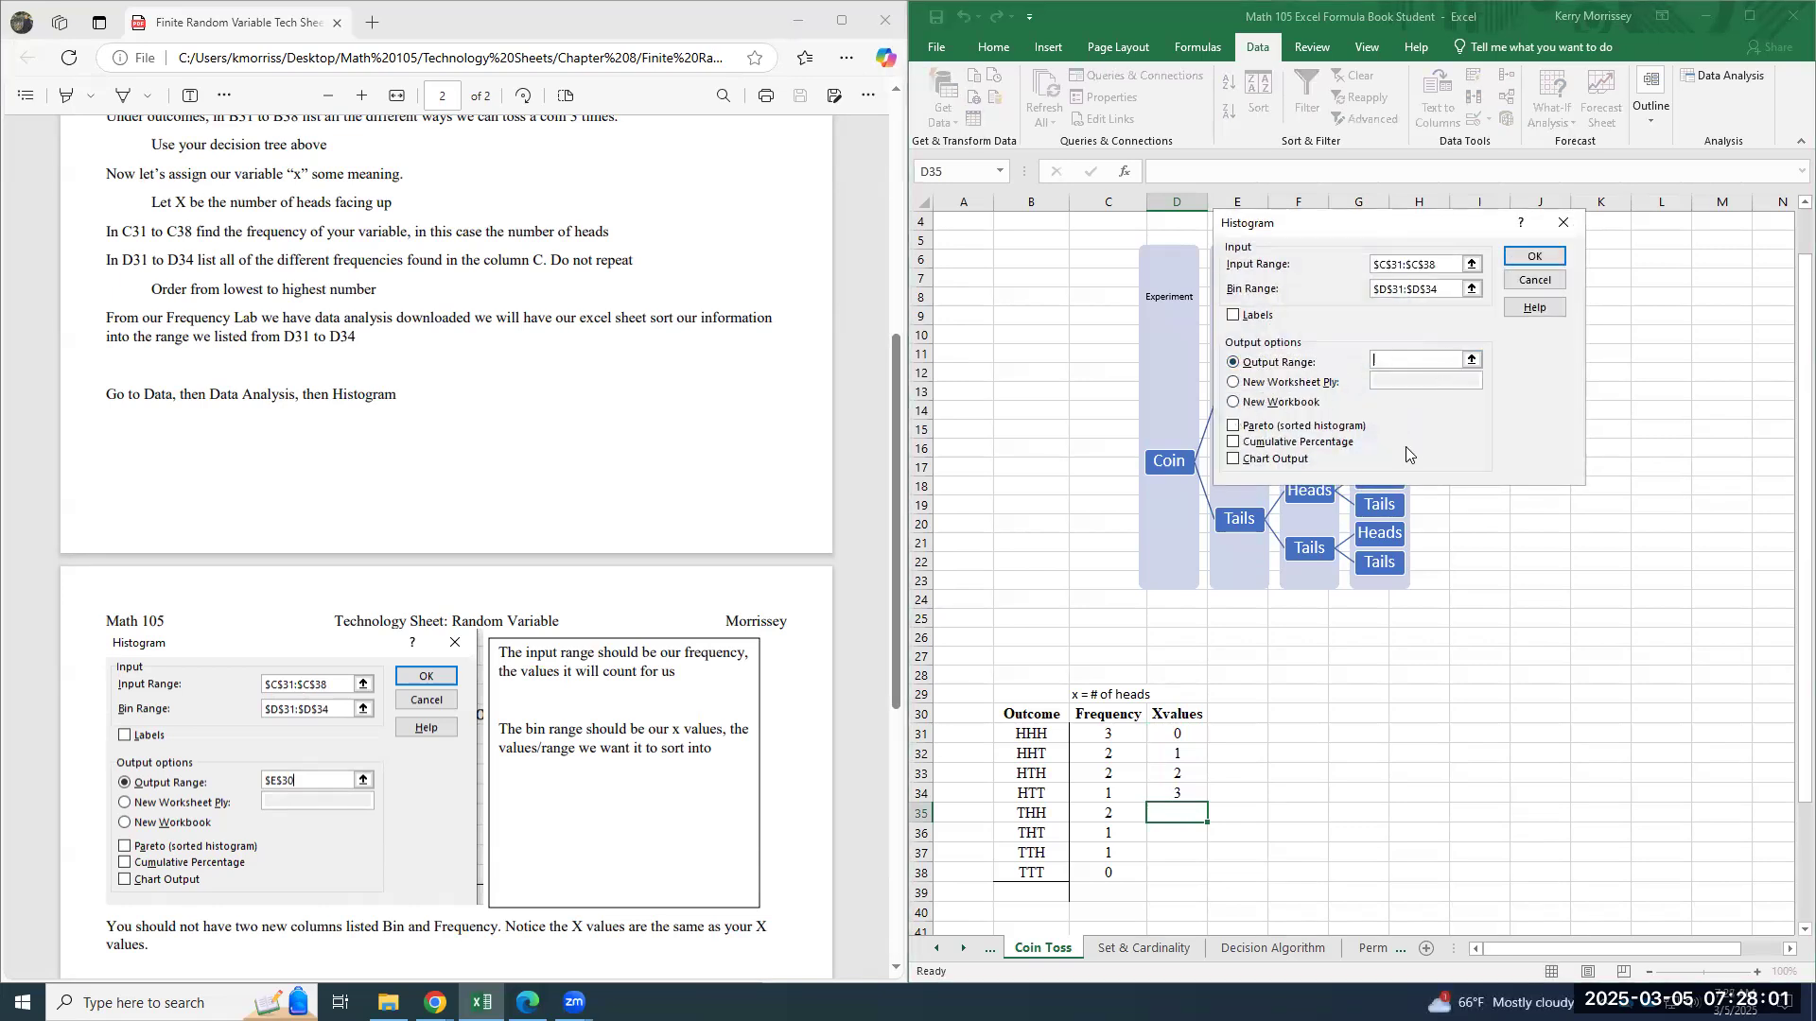
left_click(1248, 716)
left_click(1534, 256)
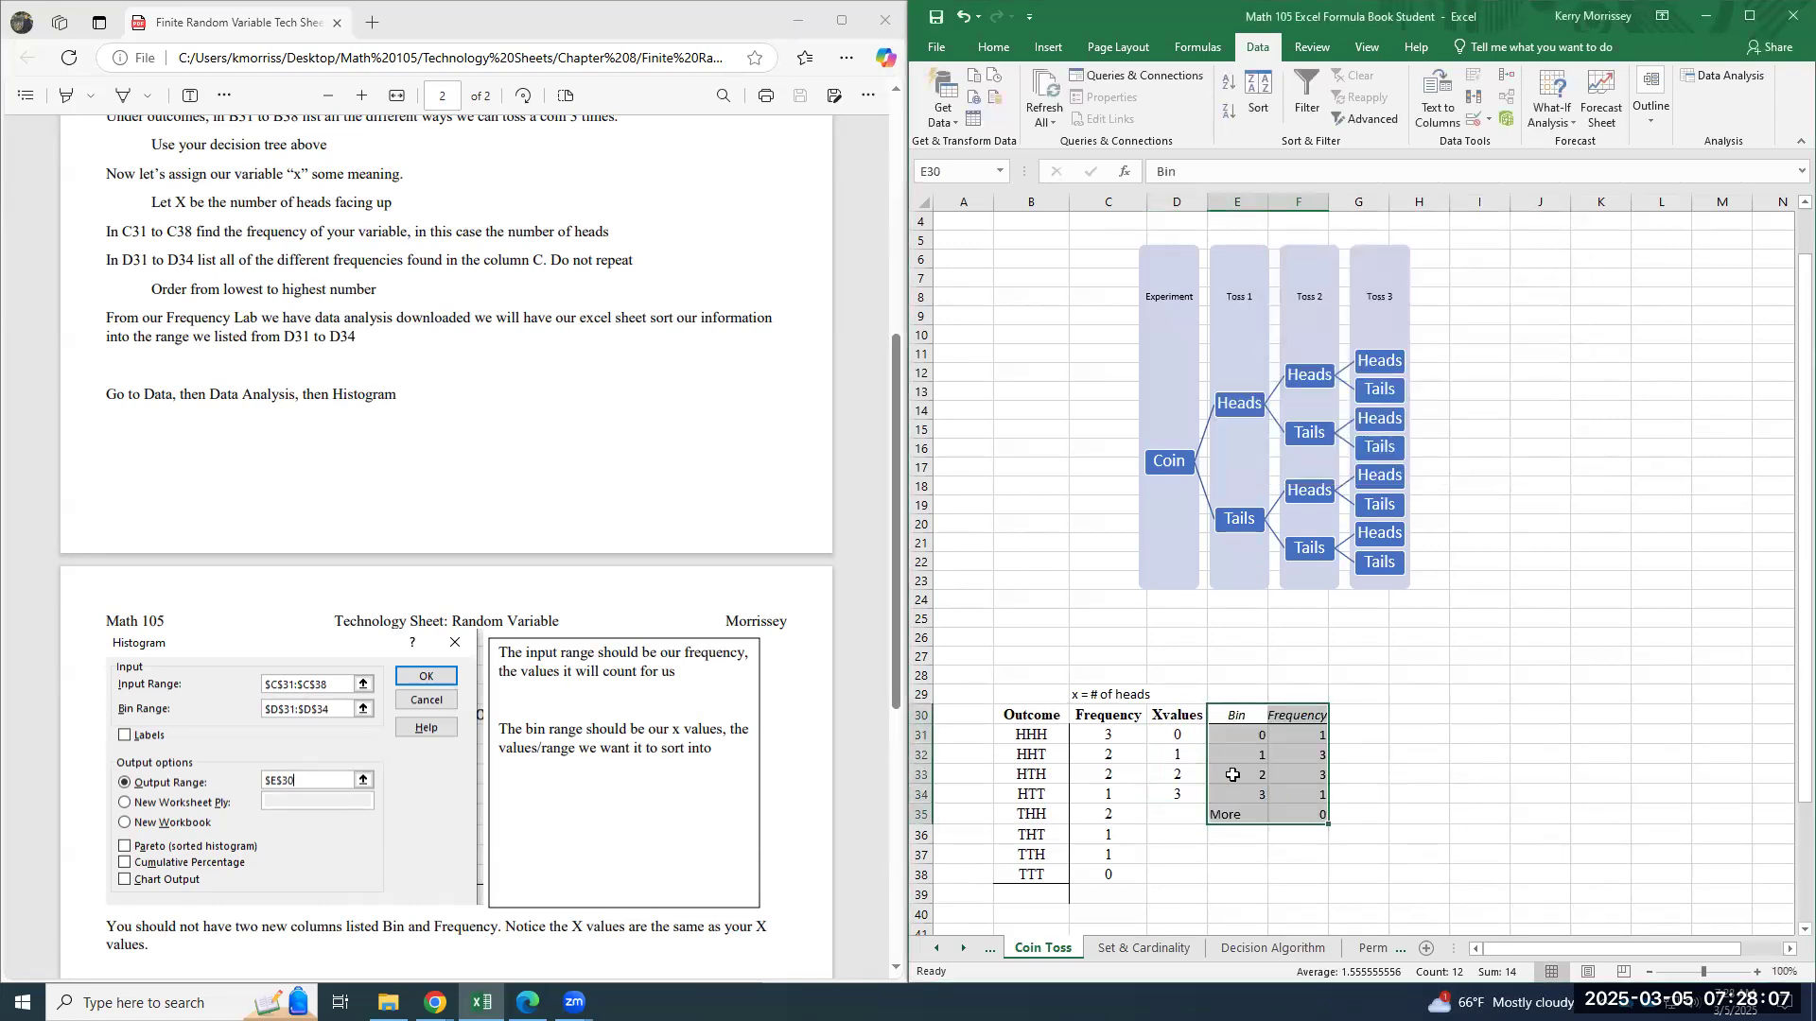
Center the histogram output in E30:F35 and compare its bins with the X values in D31:D34
left_click(993, 47)
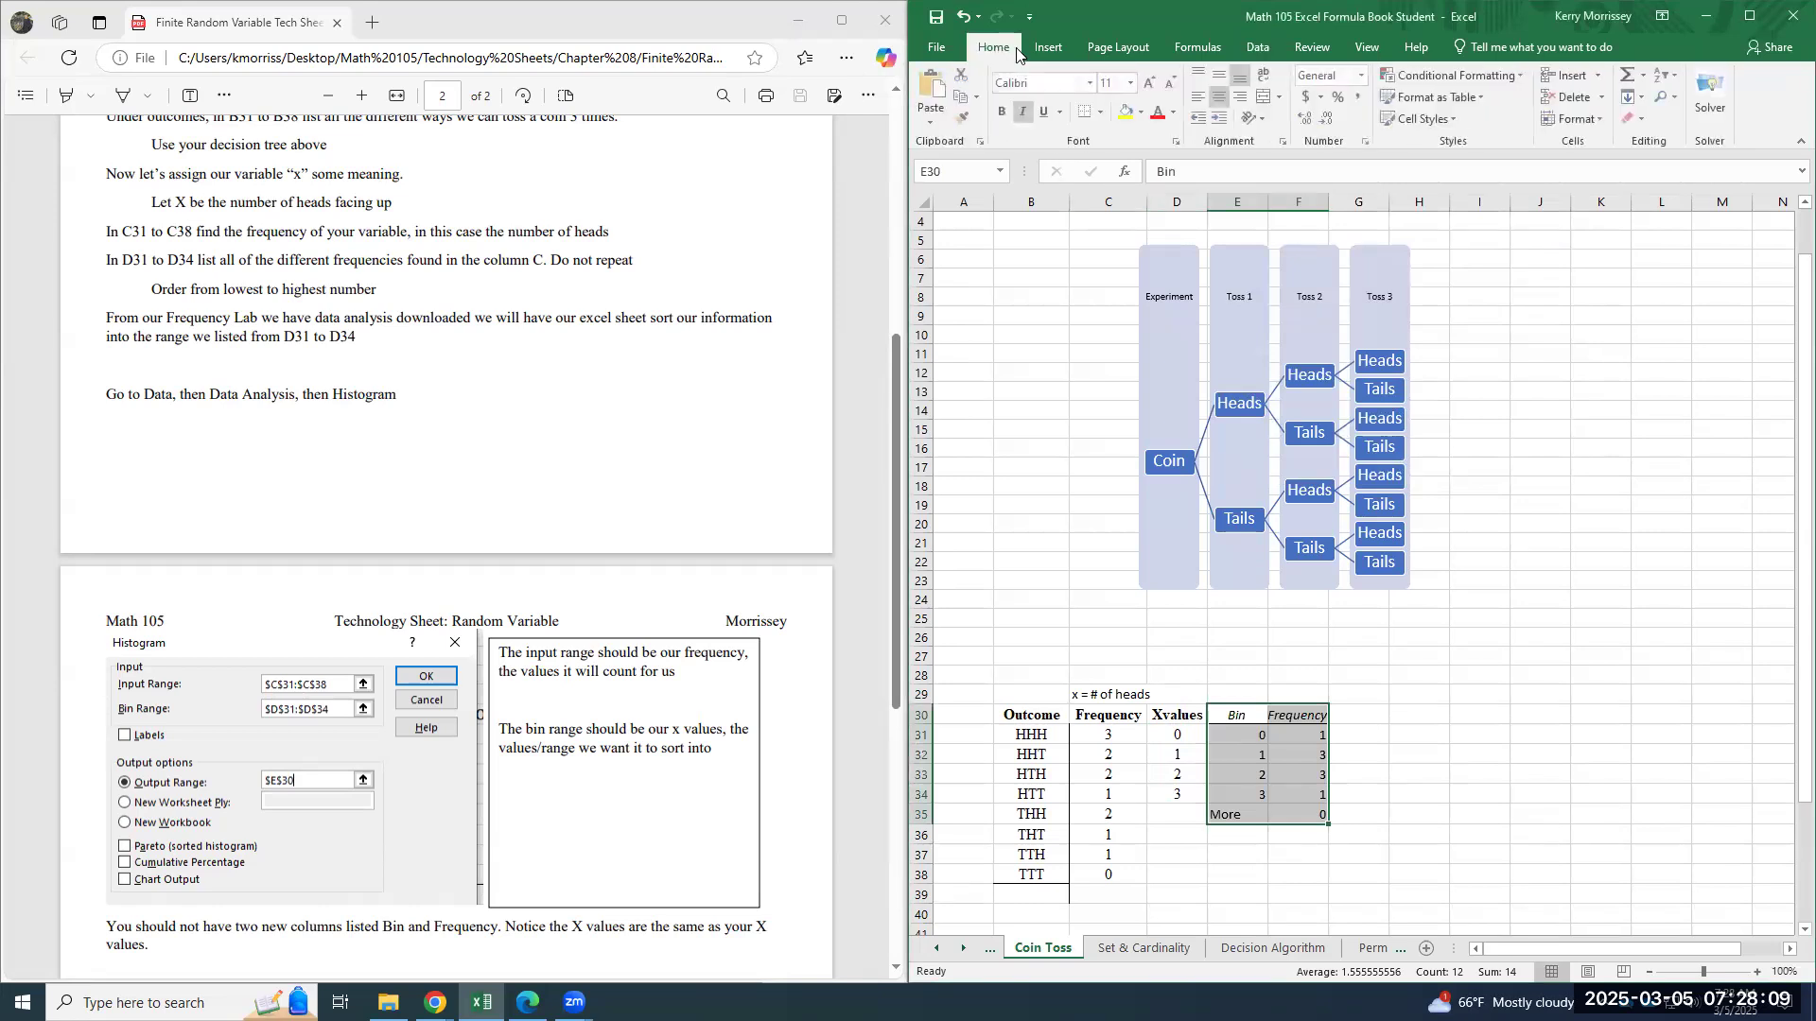
left_click(1218, 97)
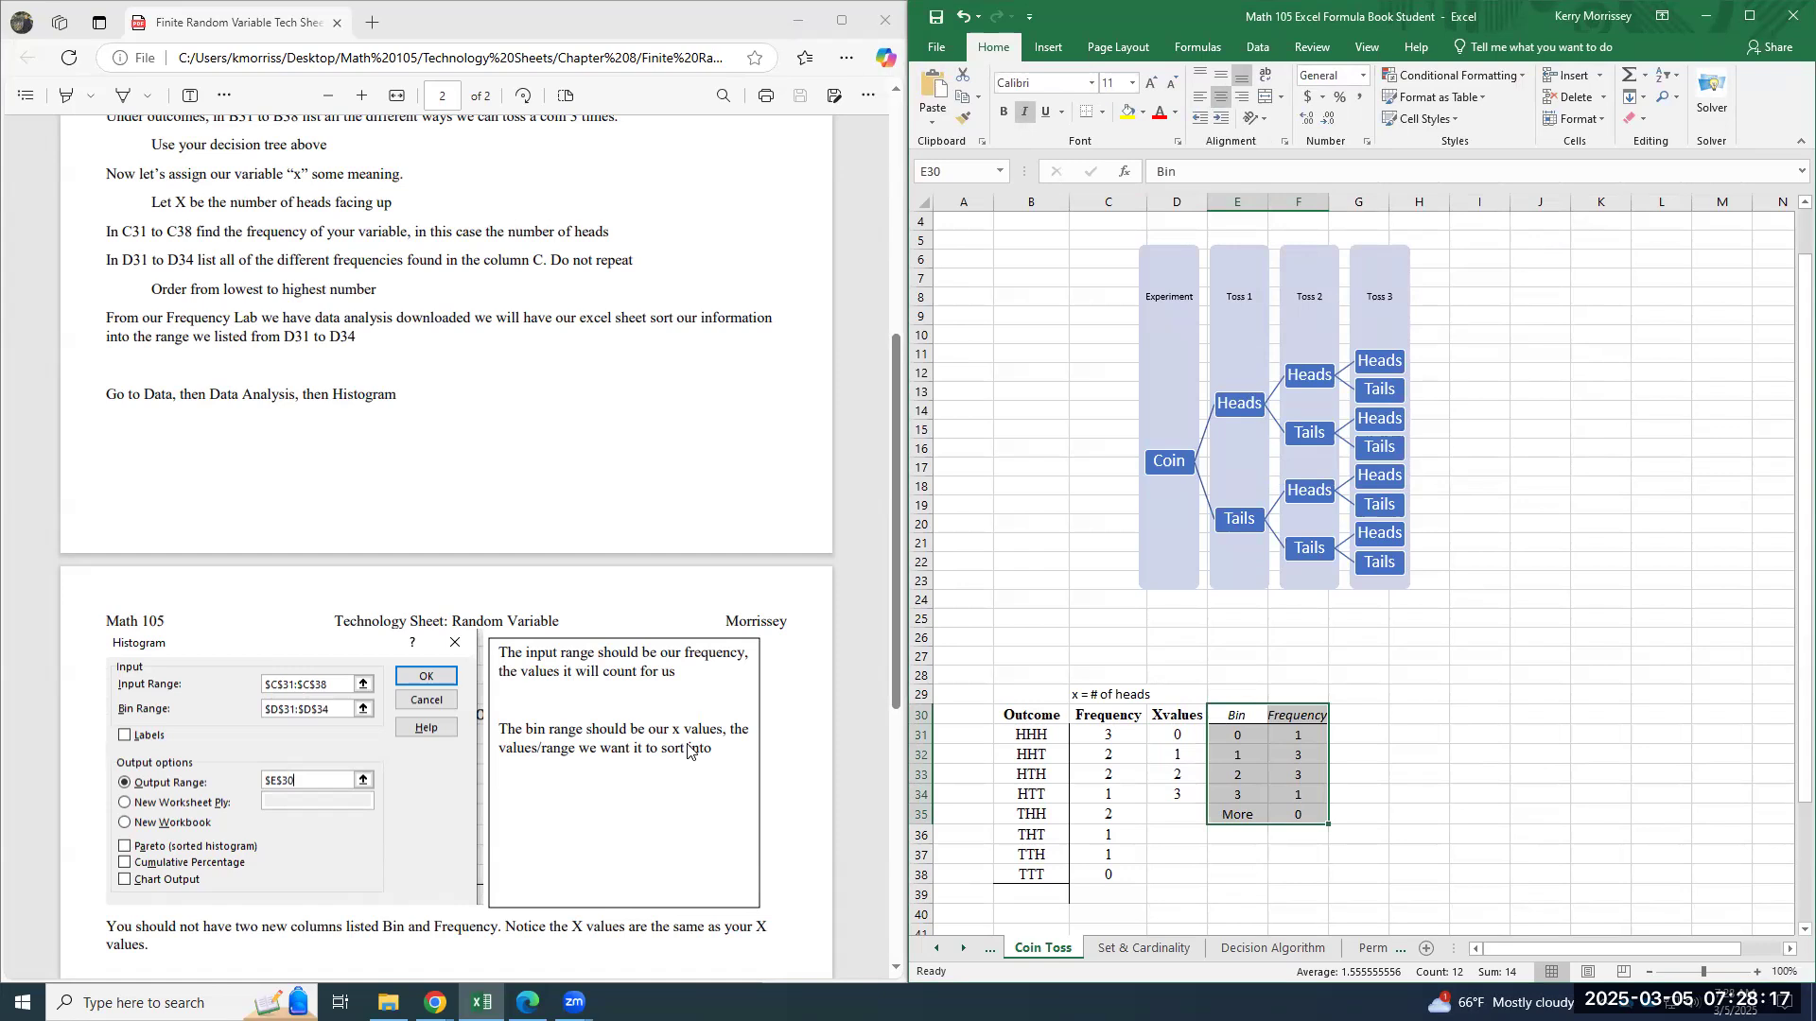
scroll(662, 799, "down", 3)
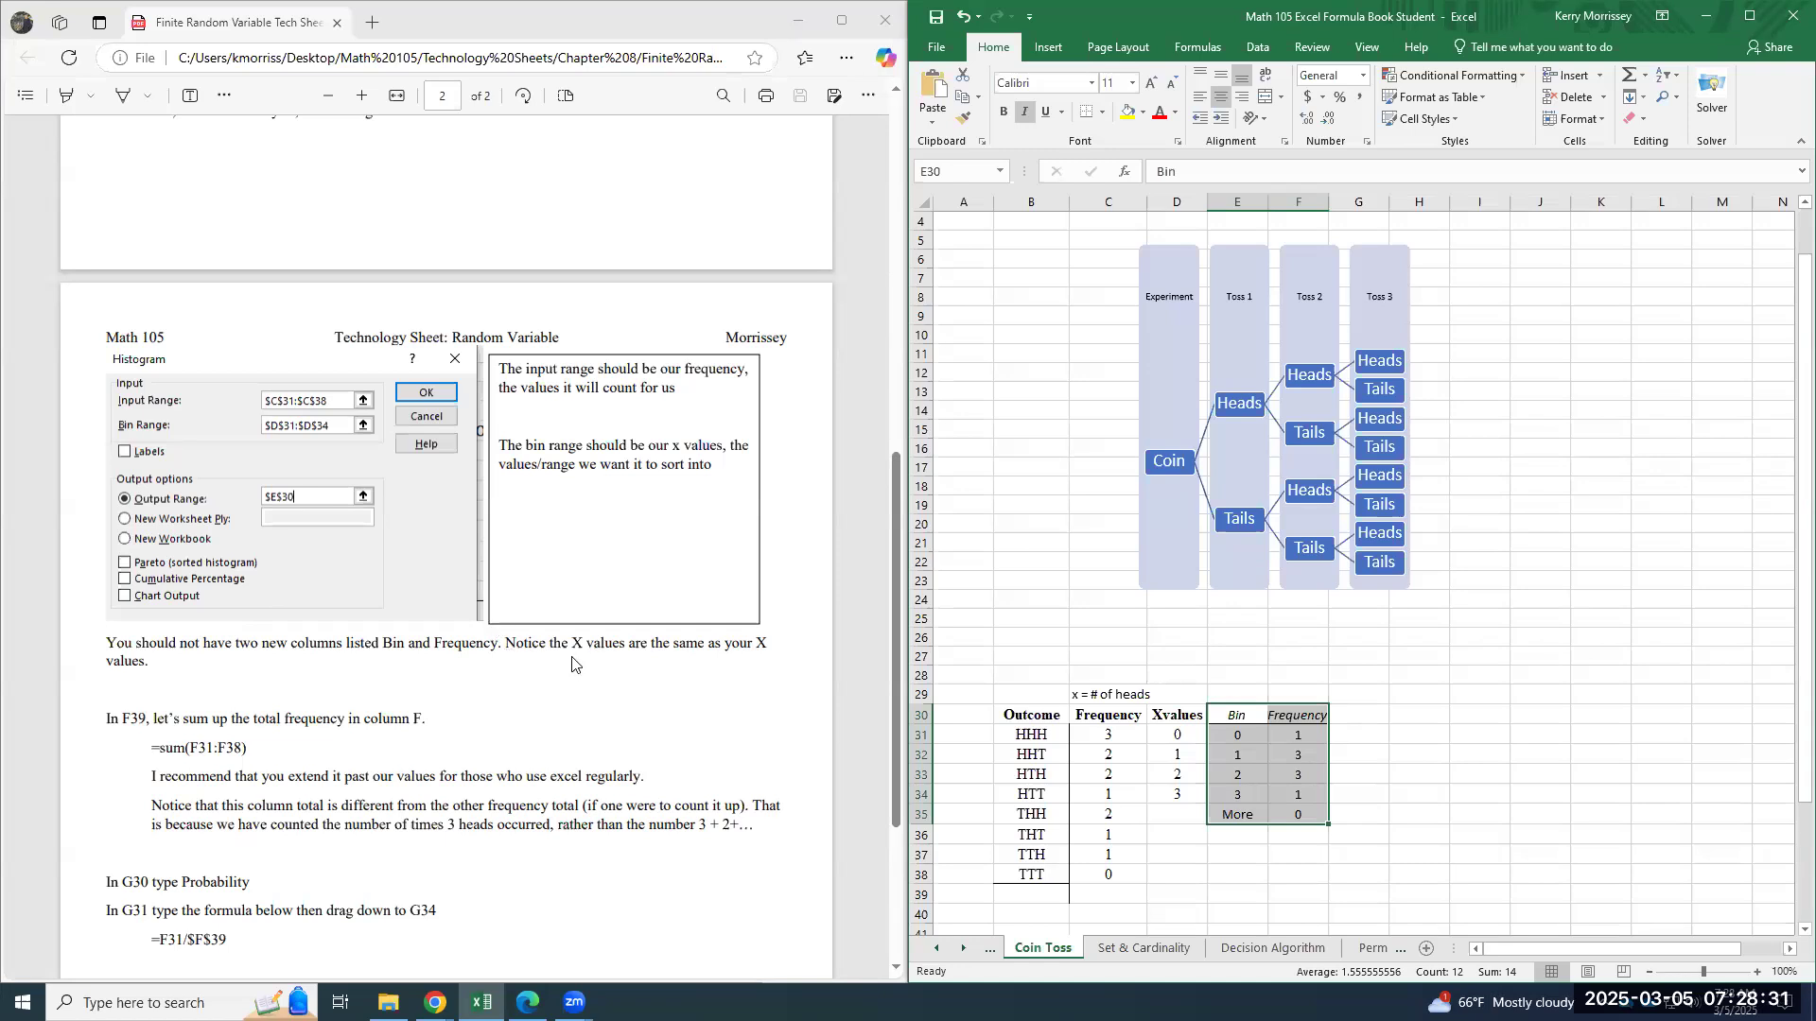
left_click_drag(1238, 738, 1240, 792)
left_click_drag(1175, 738, 1178, 795)
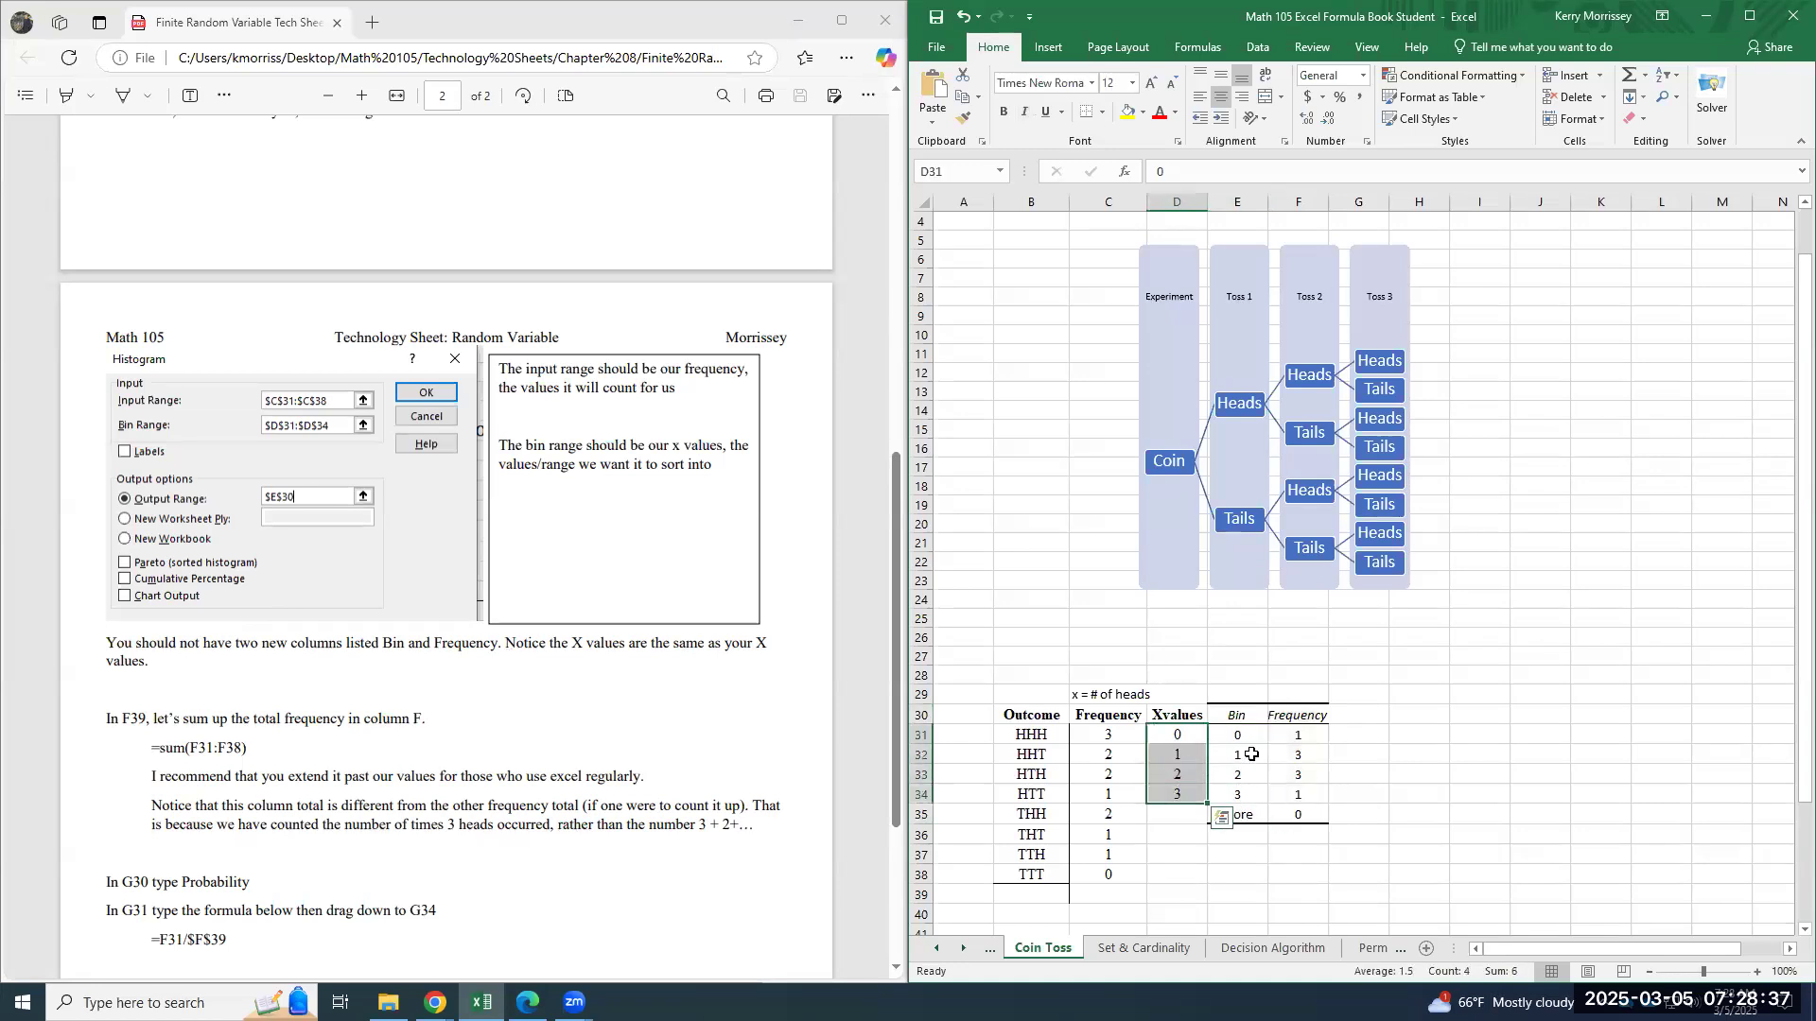
Compare the head counts in C31:C38 with the histogram frequencies in F31:F34, checking the zero-heads bin against outcome TTT
left_click_drag(1115, 734, 1134, 879)
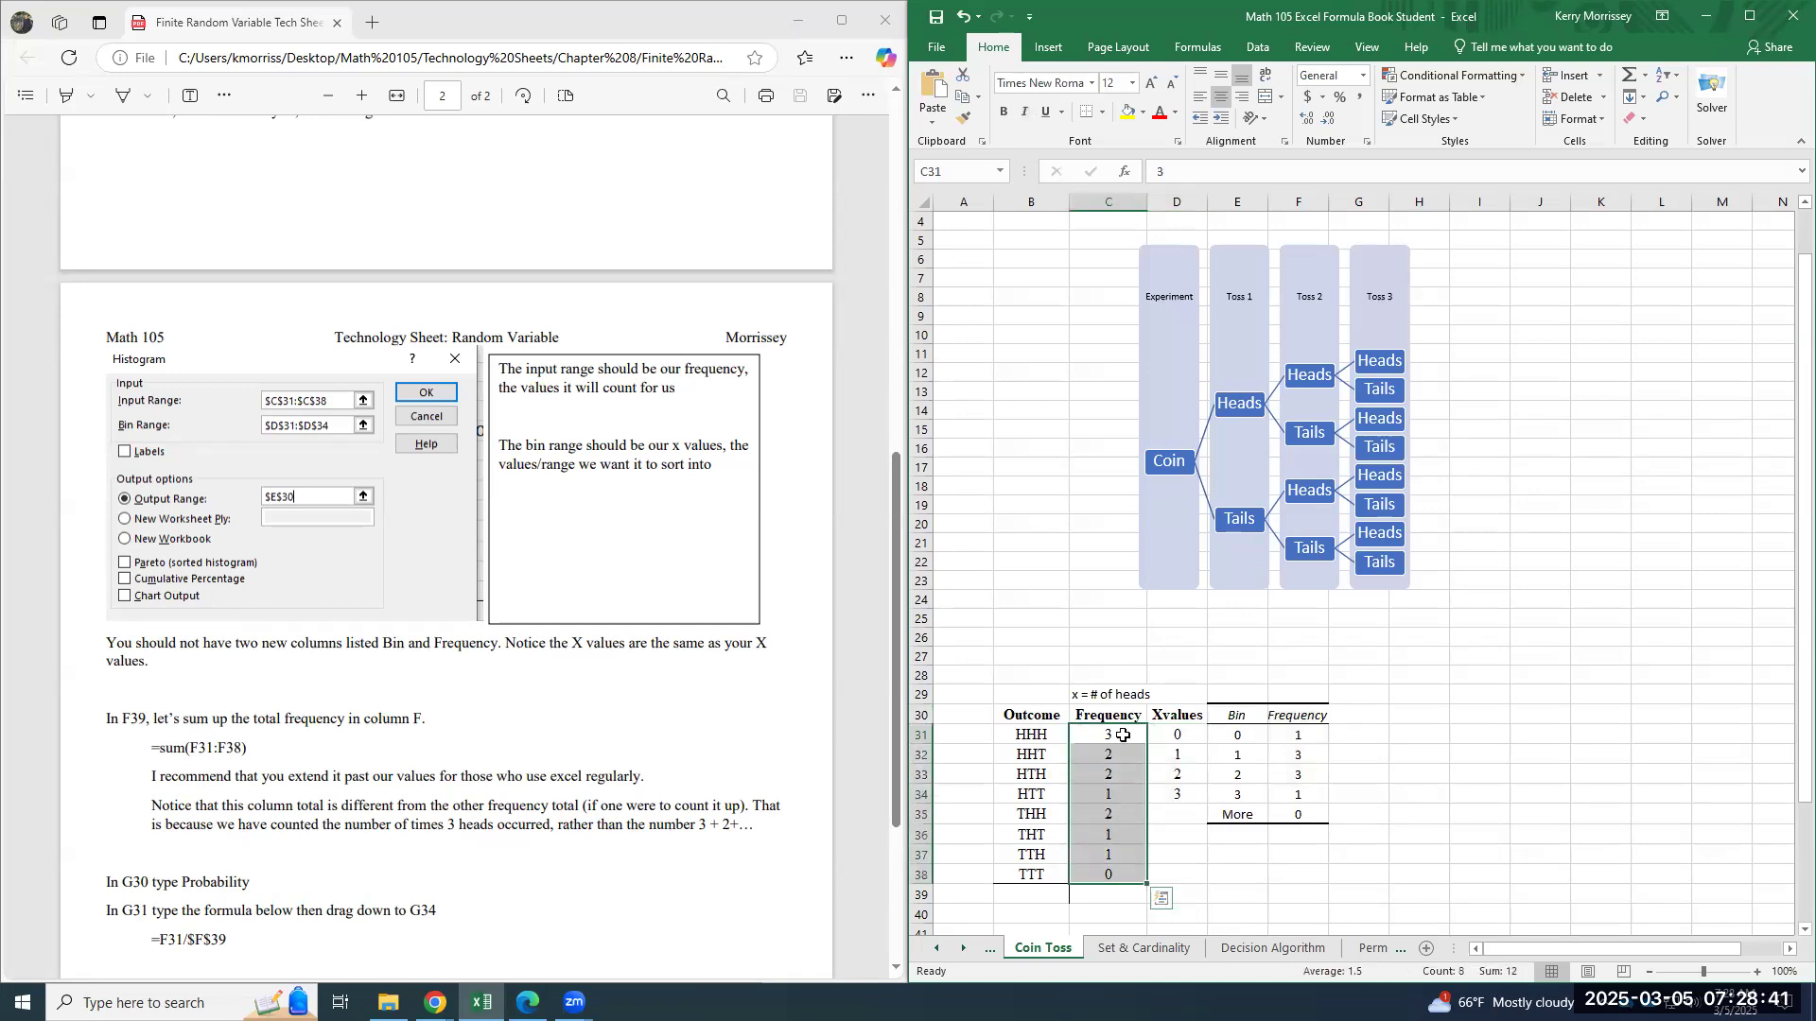
left_click_drag(1304, 735, 1311, 800)
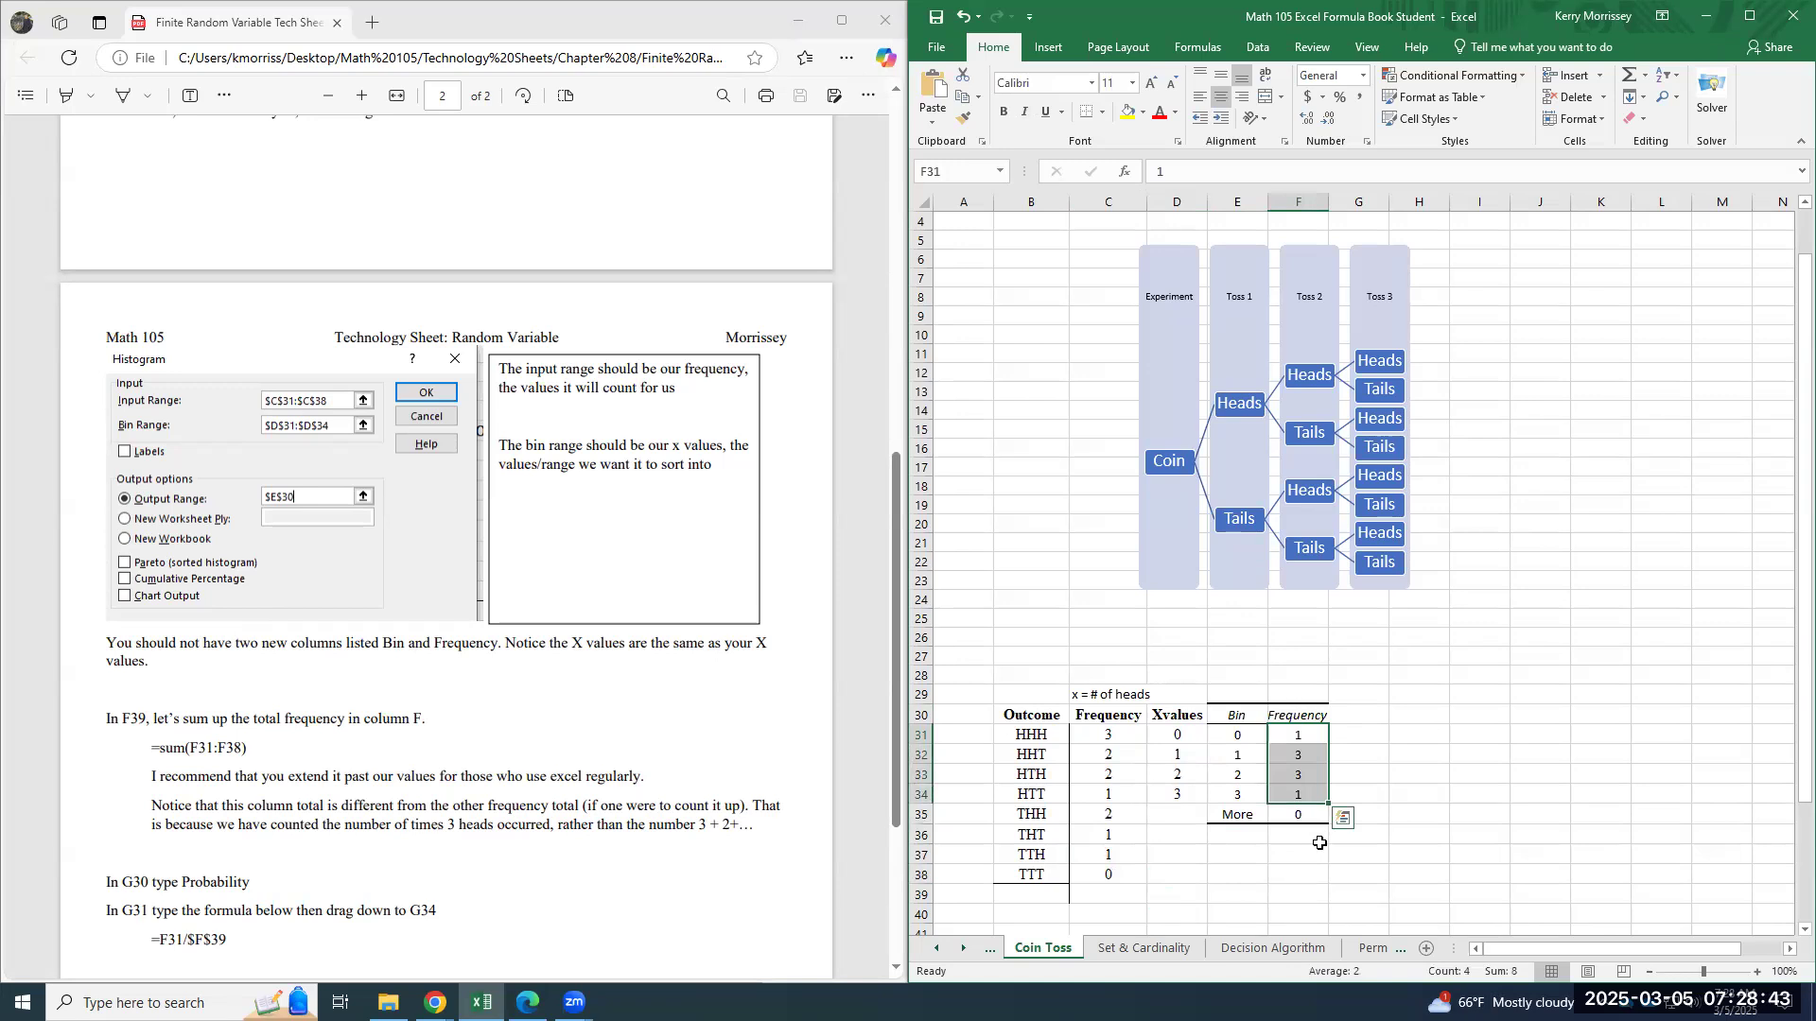
left_click(1240, 736)
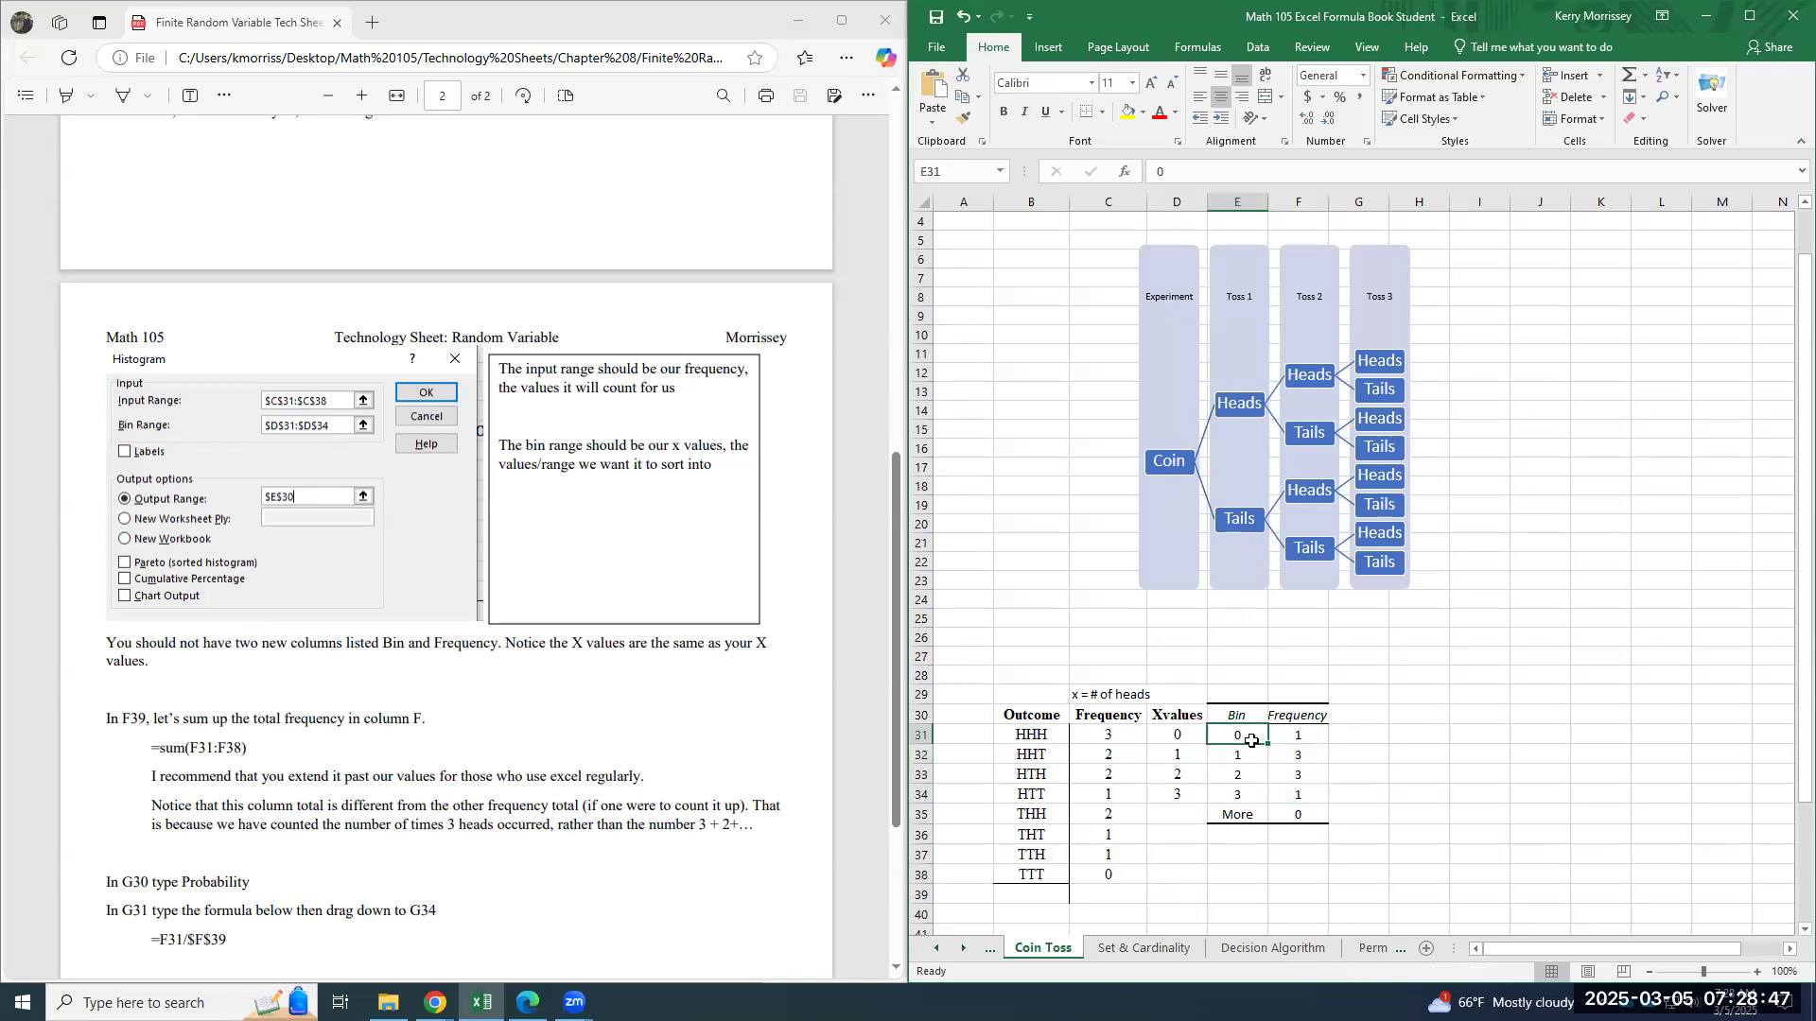
left_click(1297, 742)
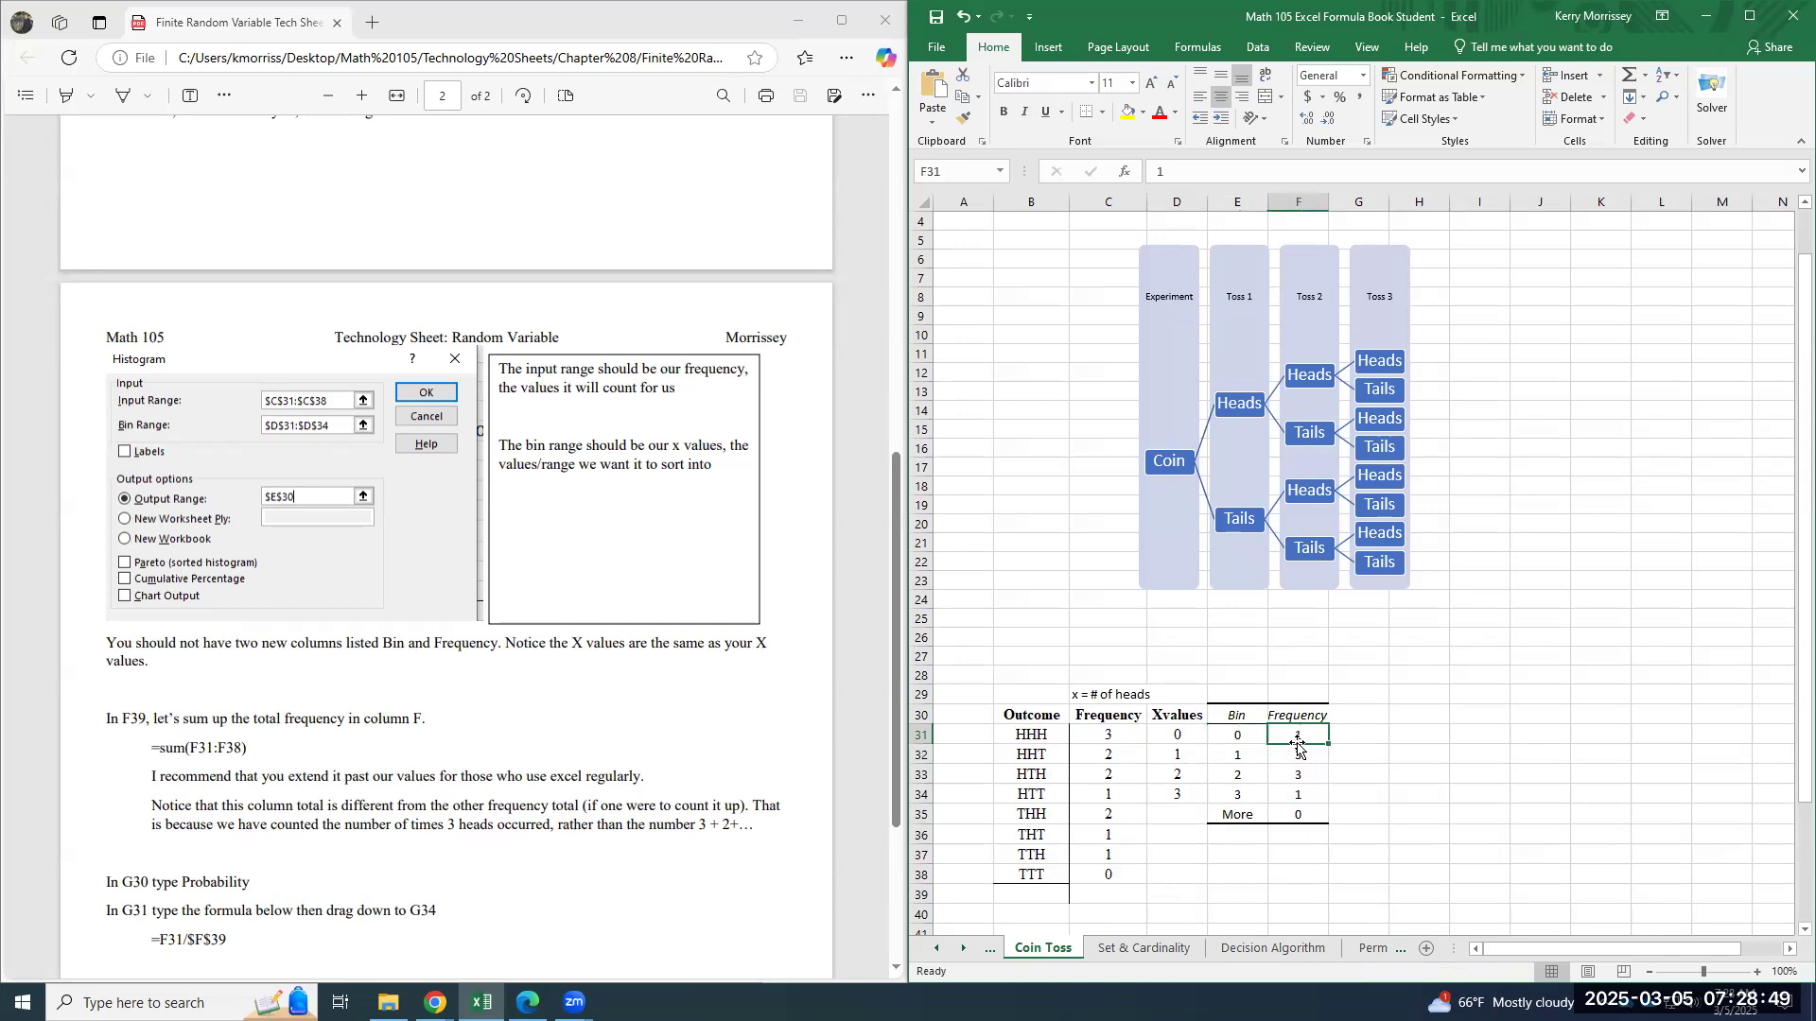
left_click(1130, 878)
left_click(1044, 878)
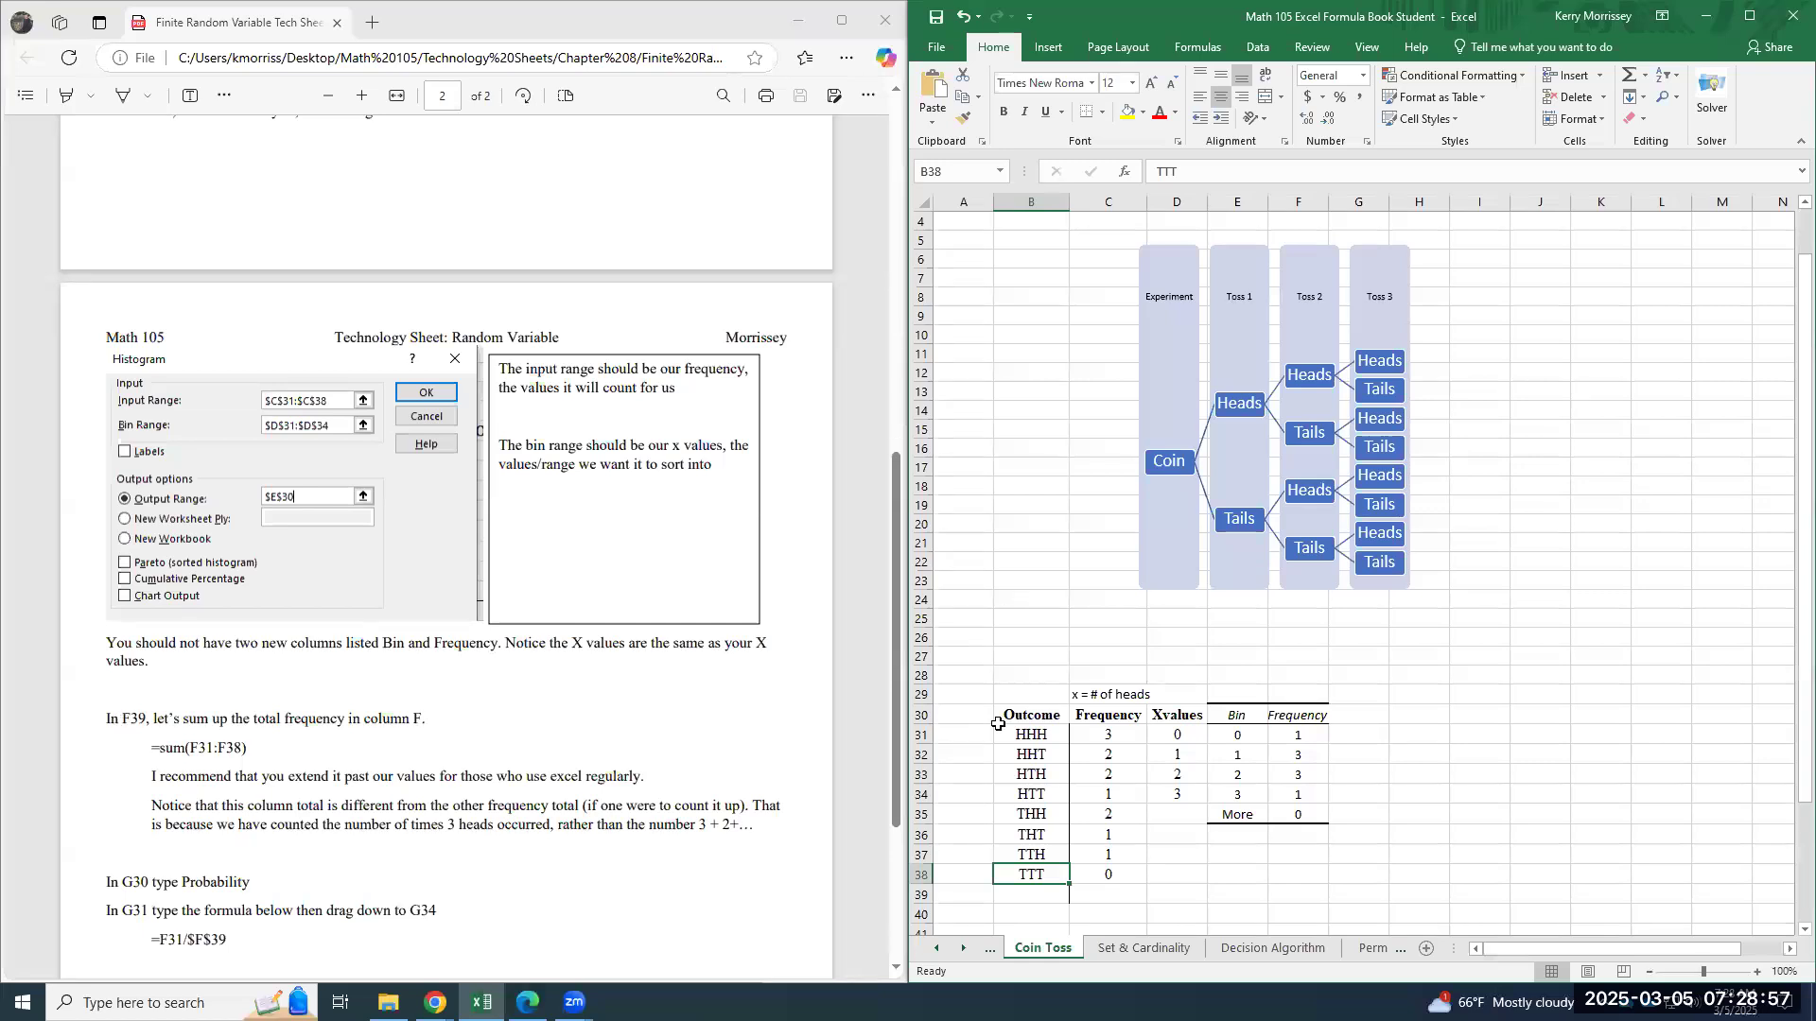
Total the histogram frequencies in F39 with =SUM(F31:F38)
left_click(1324, 897)
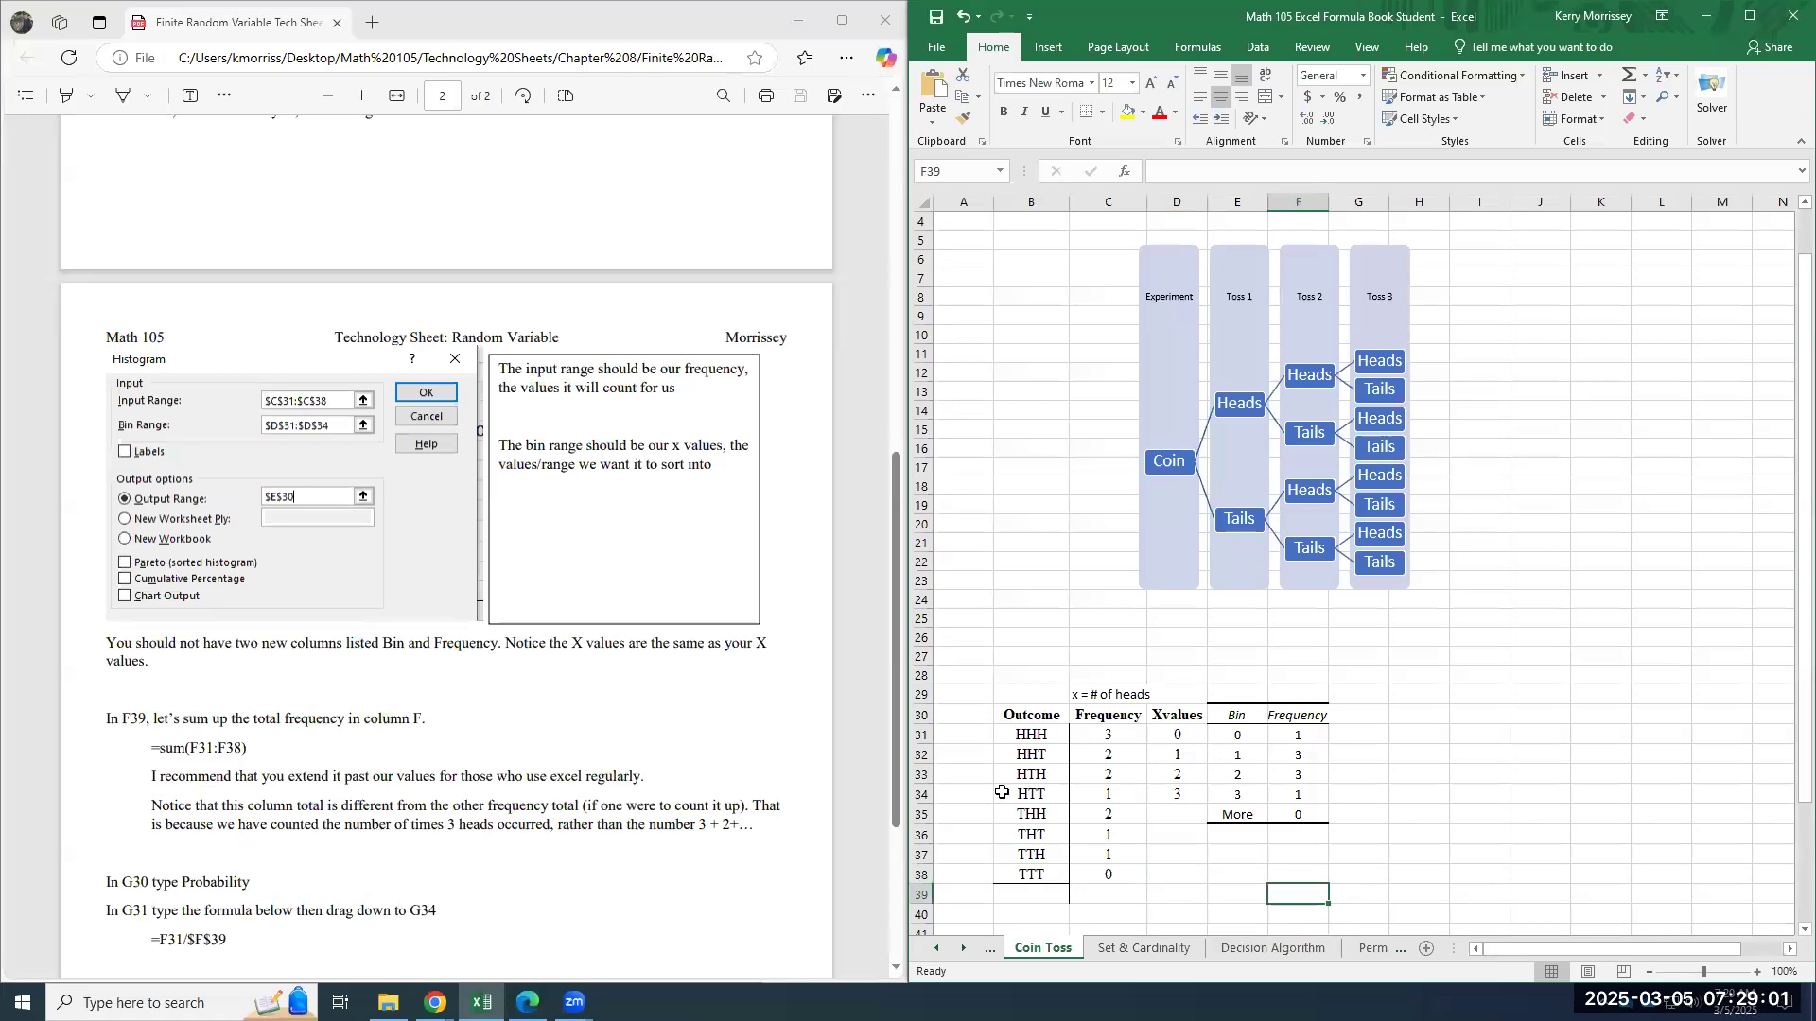
type("=sum(")
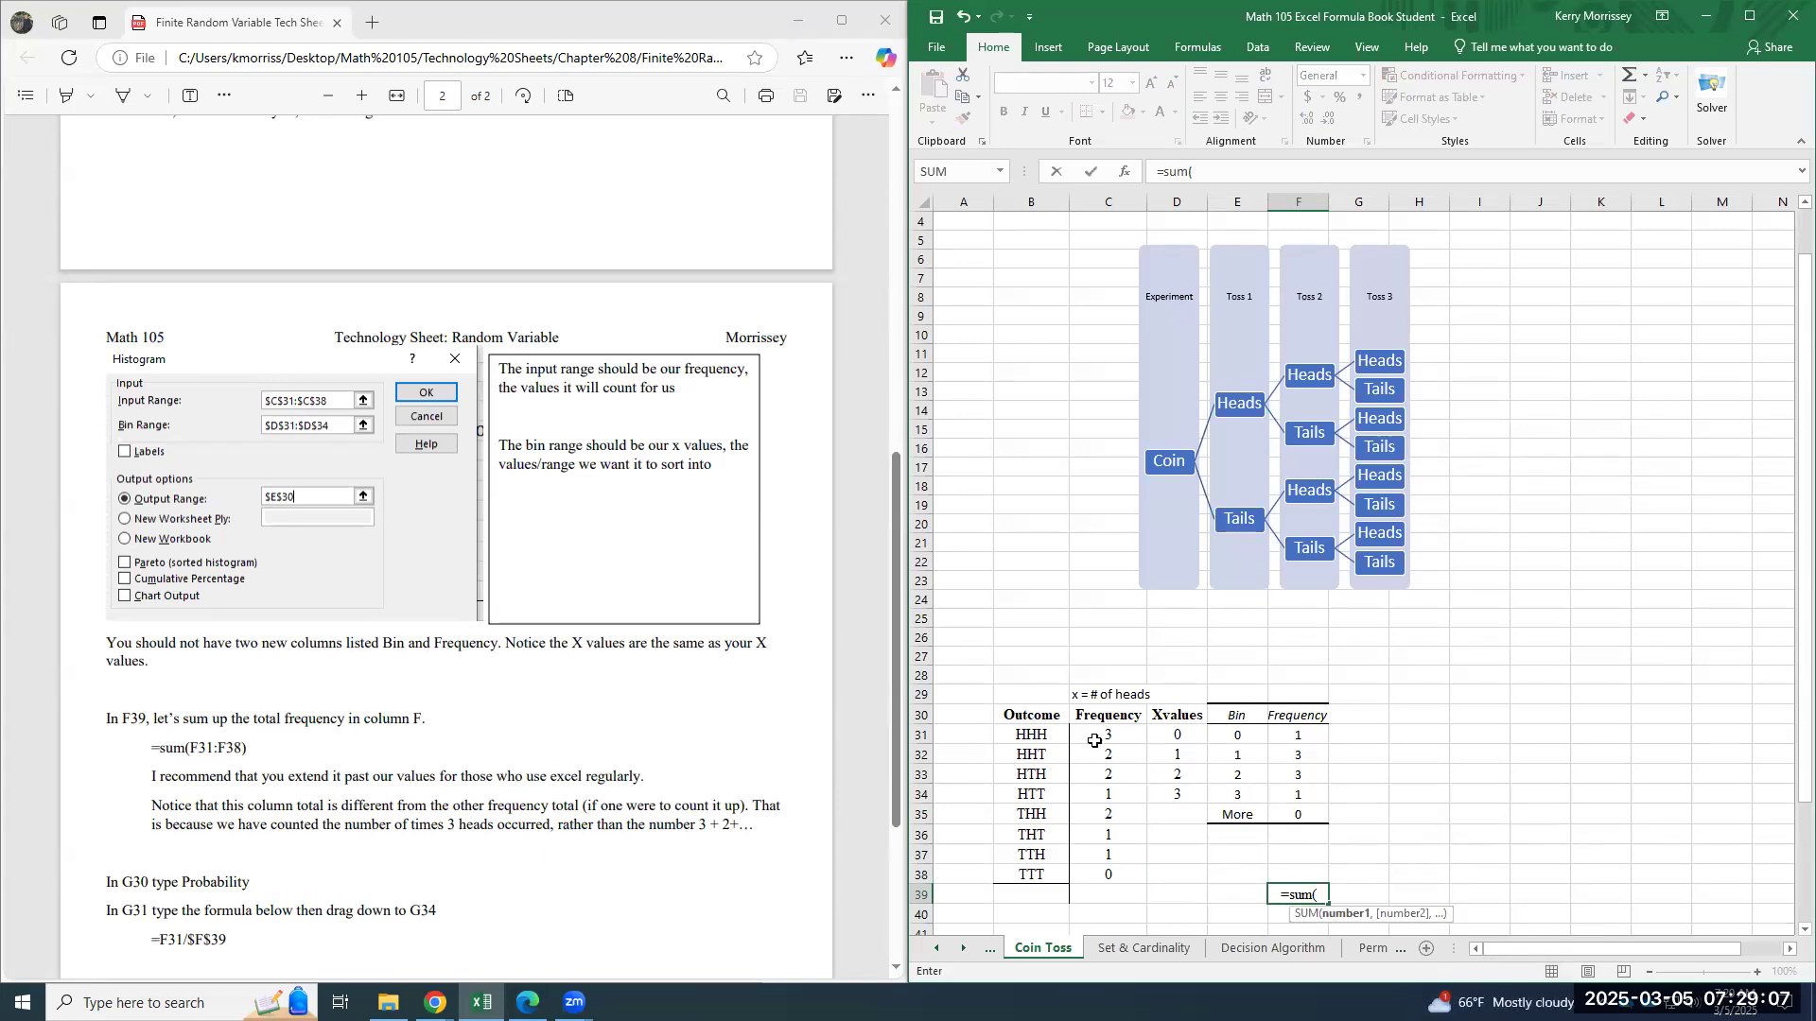
left_click_drag(1312, 736, 1311, 876)
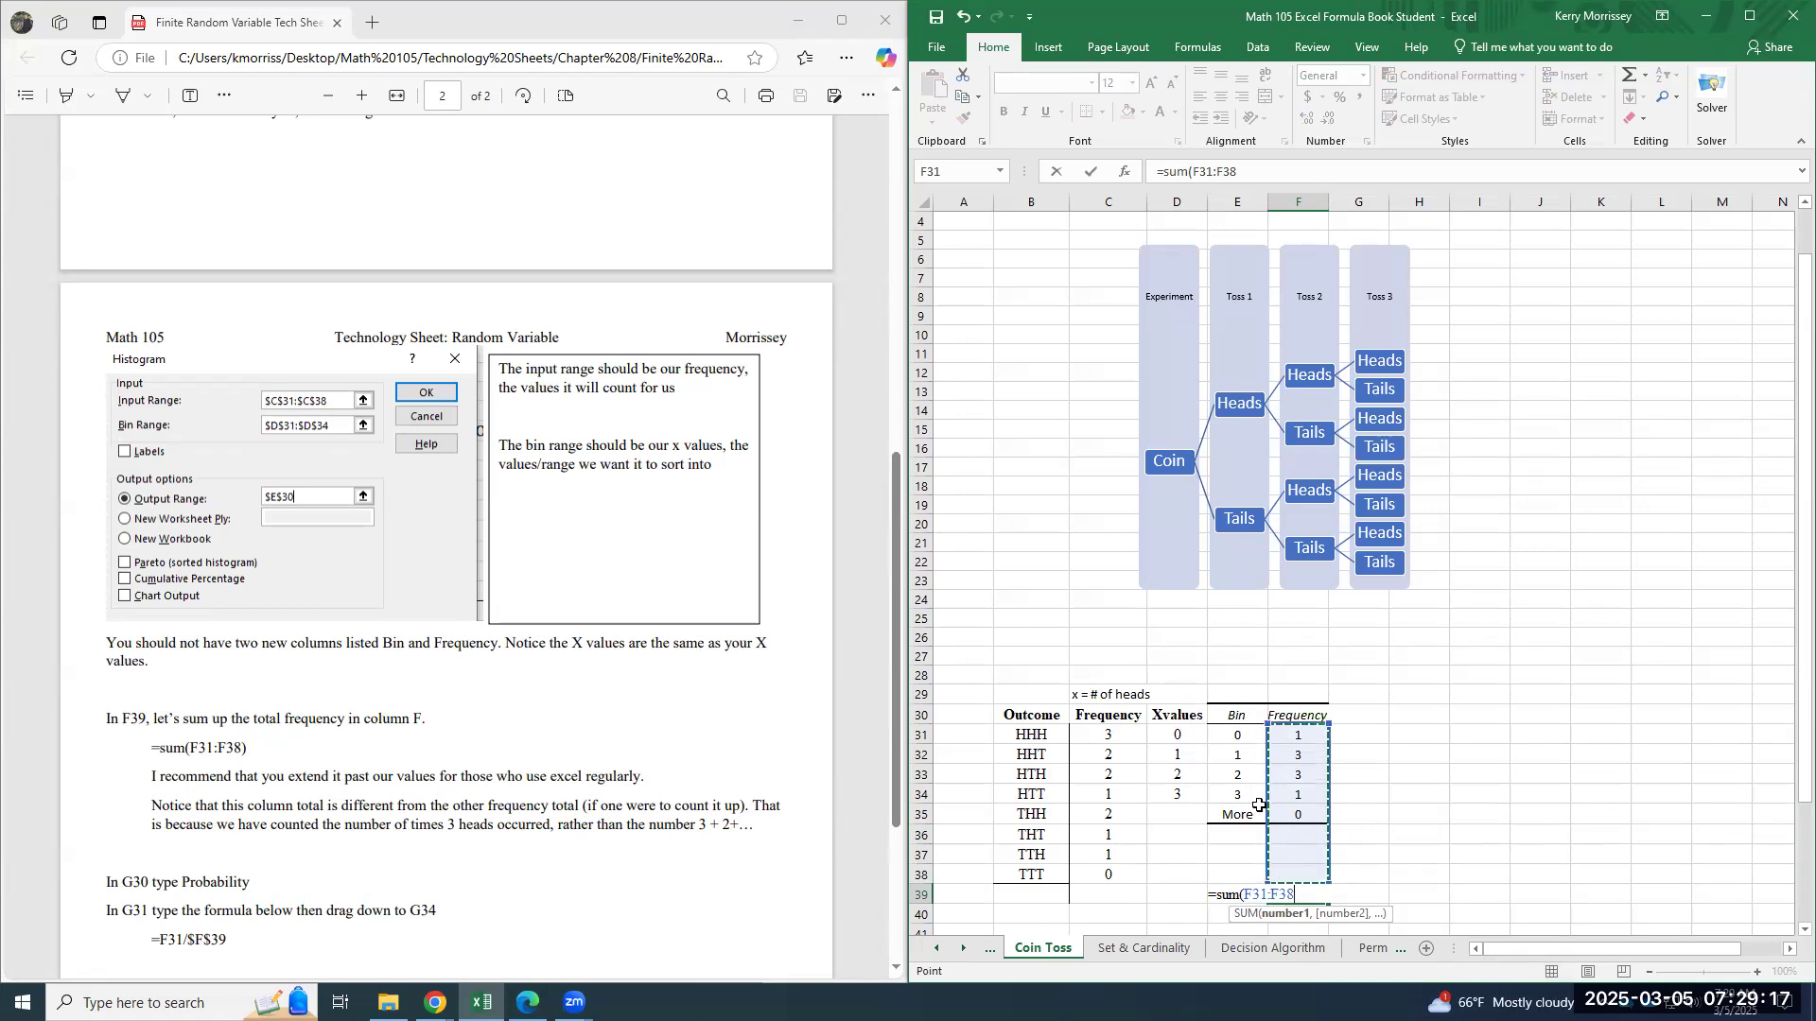
key("ctrl+Return")
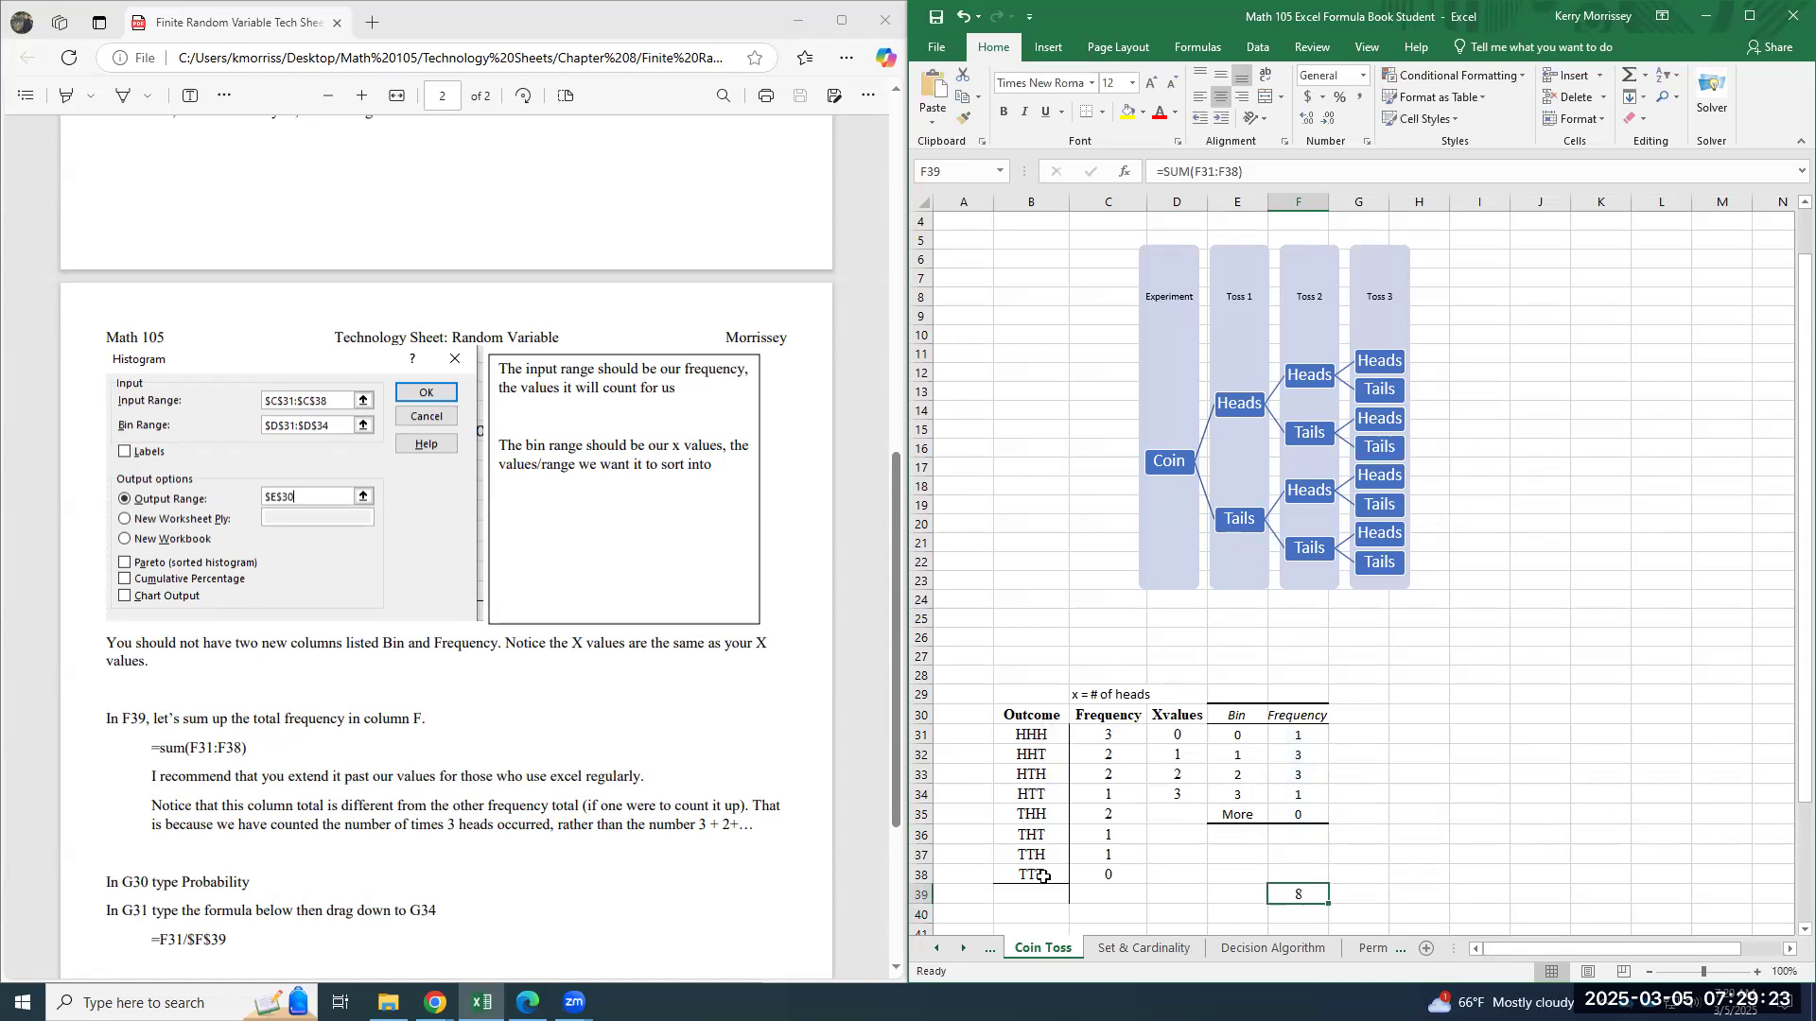
Check the F39 total against the listed outcomes in B31:B38 and contrast it with the individual head counts in column C
left_click_drag(1057, 741, 1051, 870)
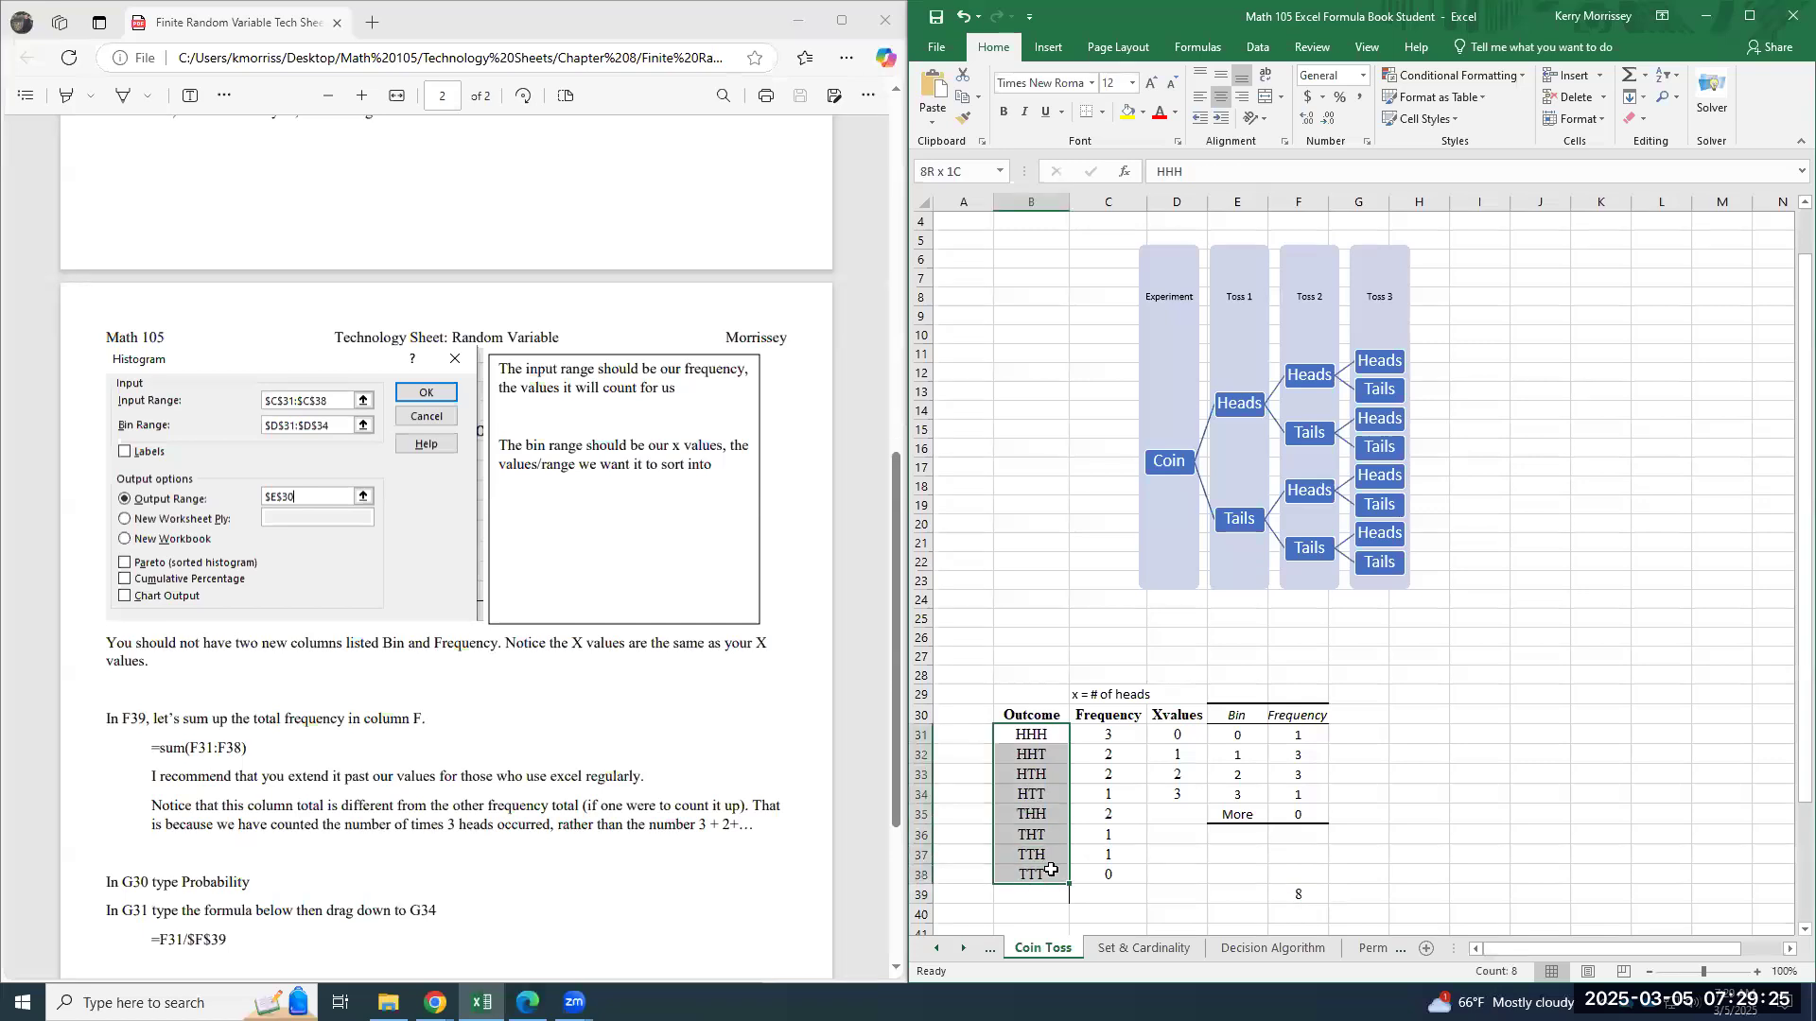
left_click(1321, 893)
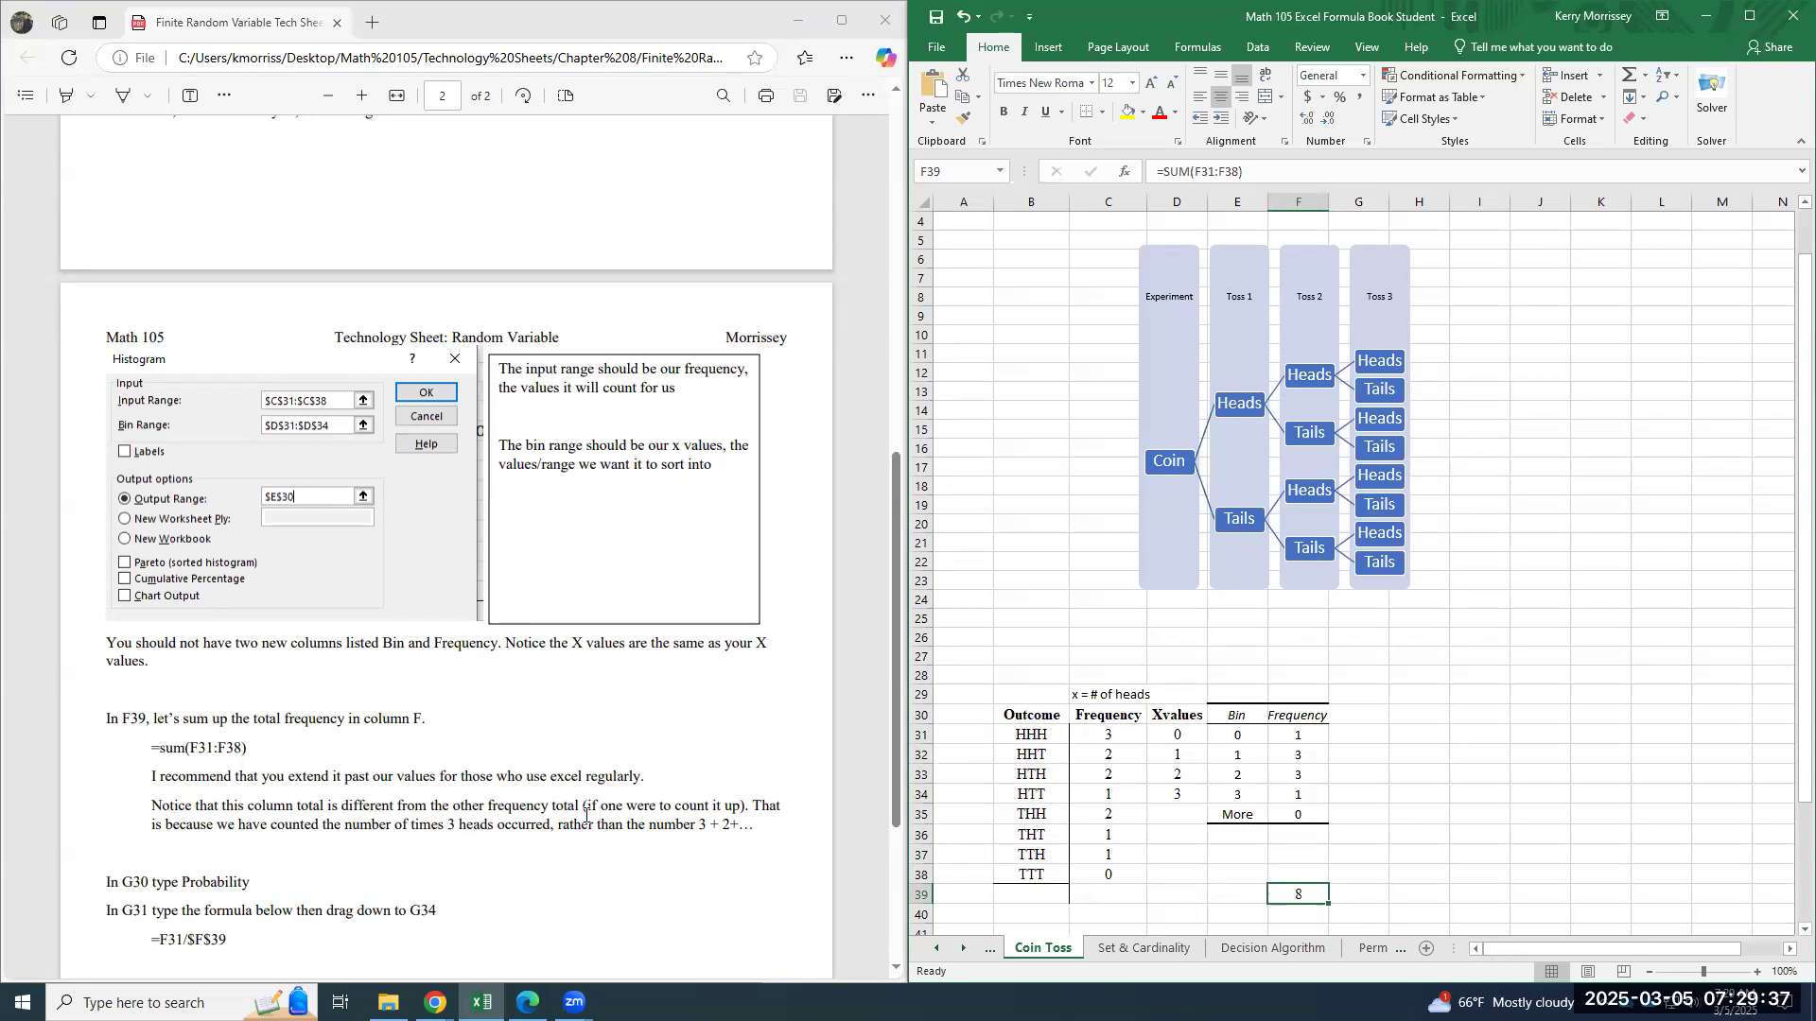
left_click(1115, 768)
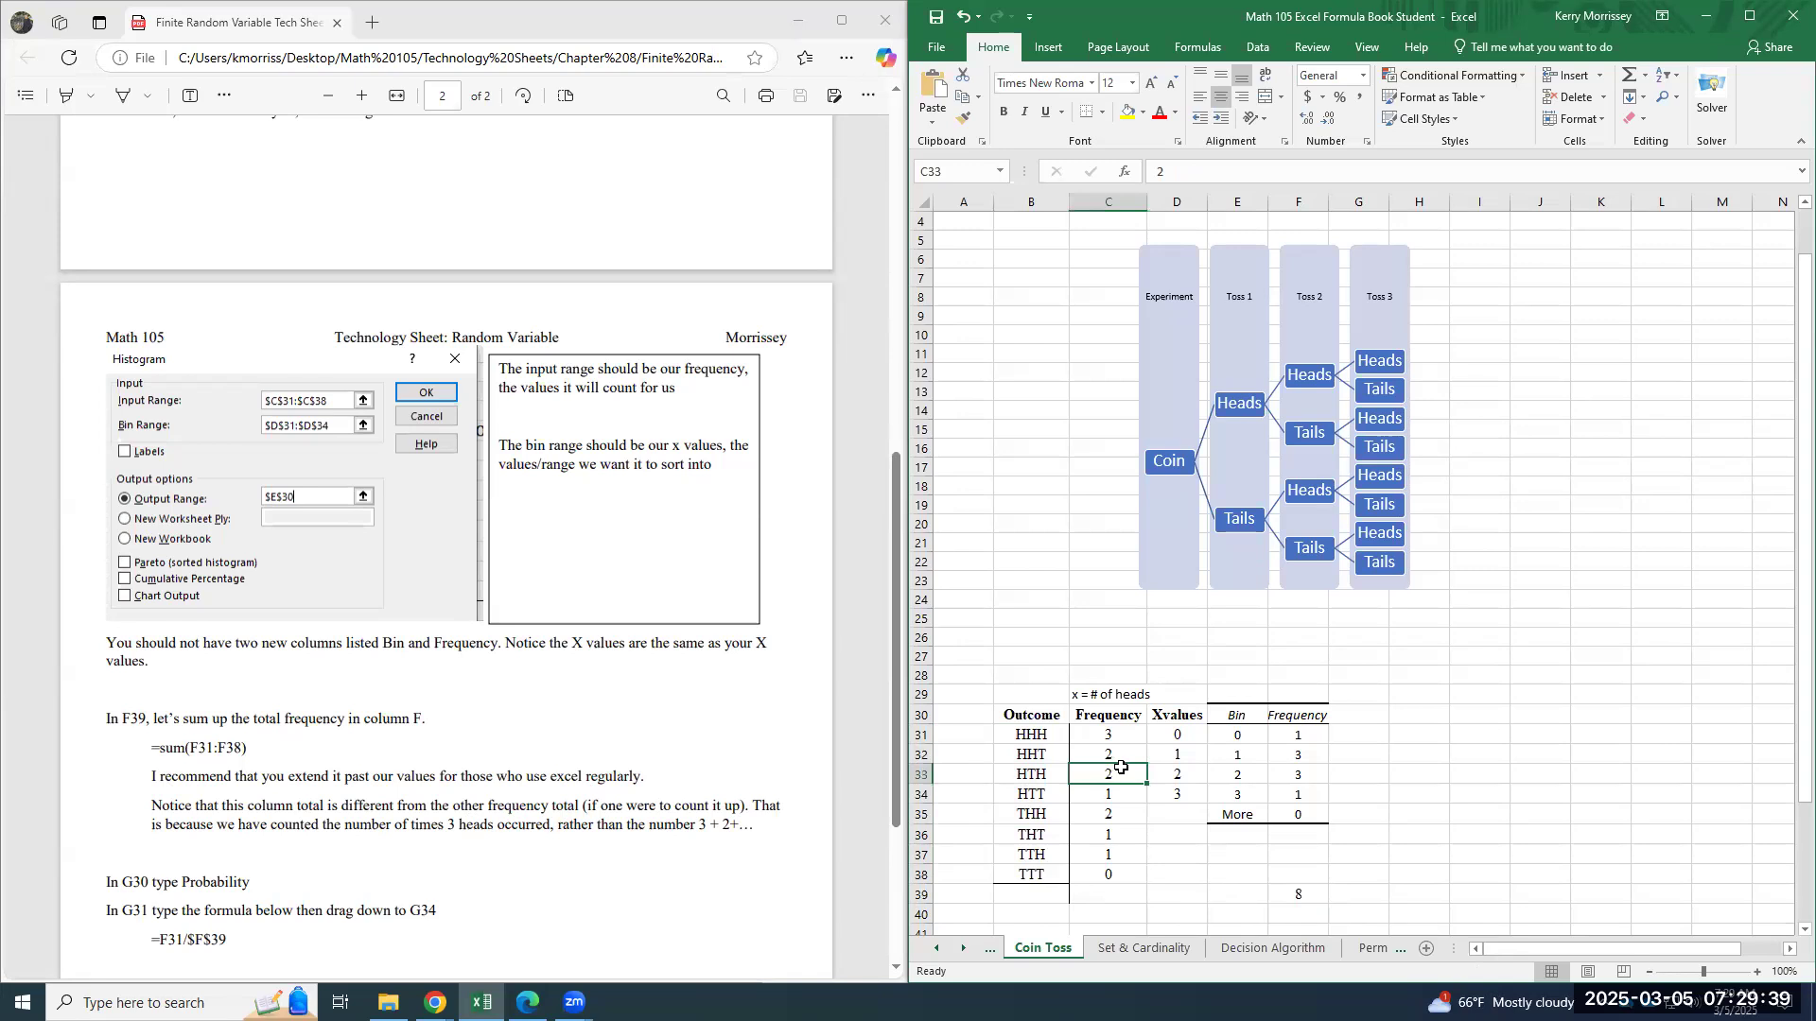
left_click(1182, 759)
left_click(1092, 760)
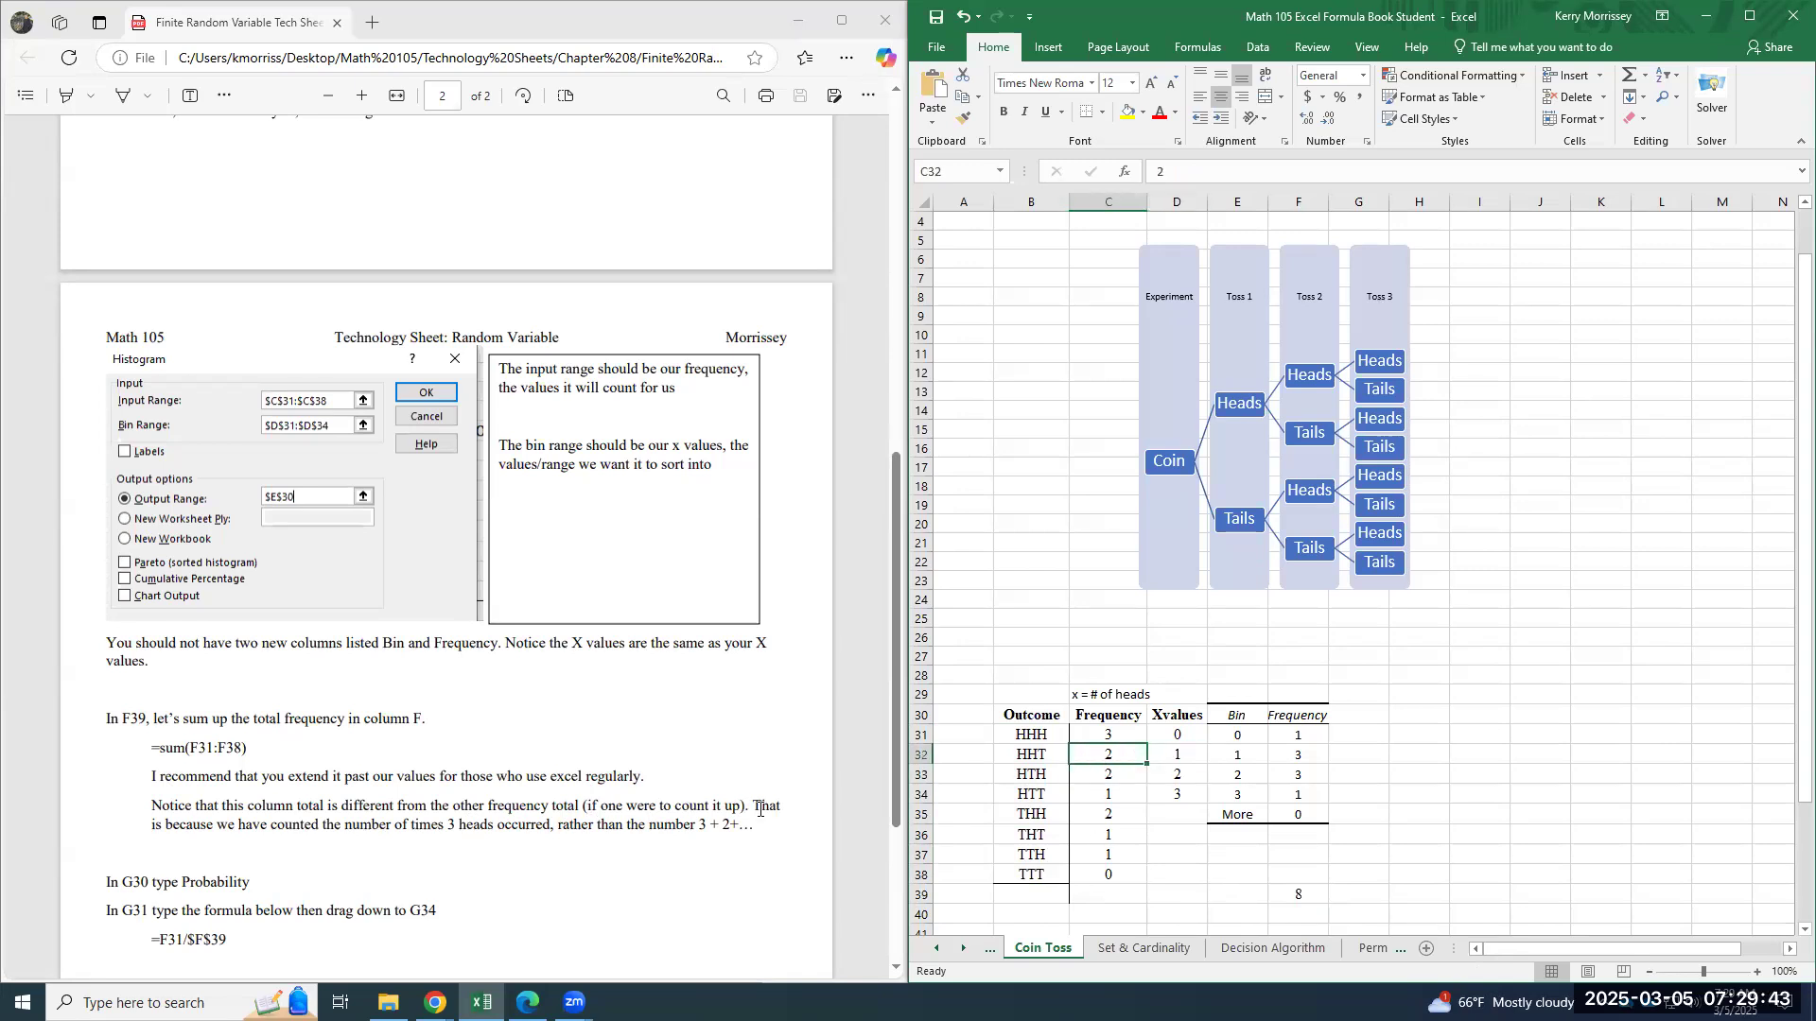
left_click(1125, 737)
left_click(1124, 759)
left_click(1118, 794)
left_click(1117, 812)
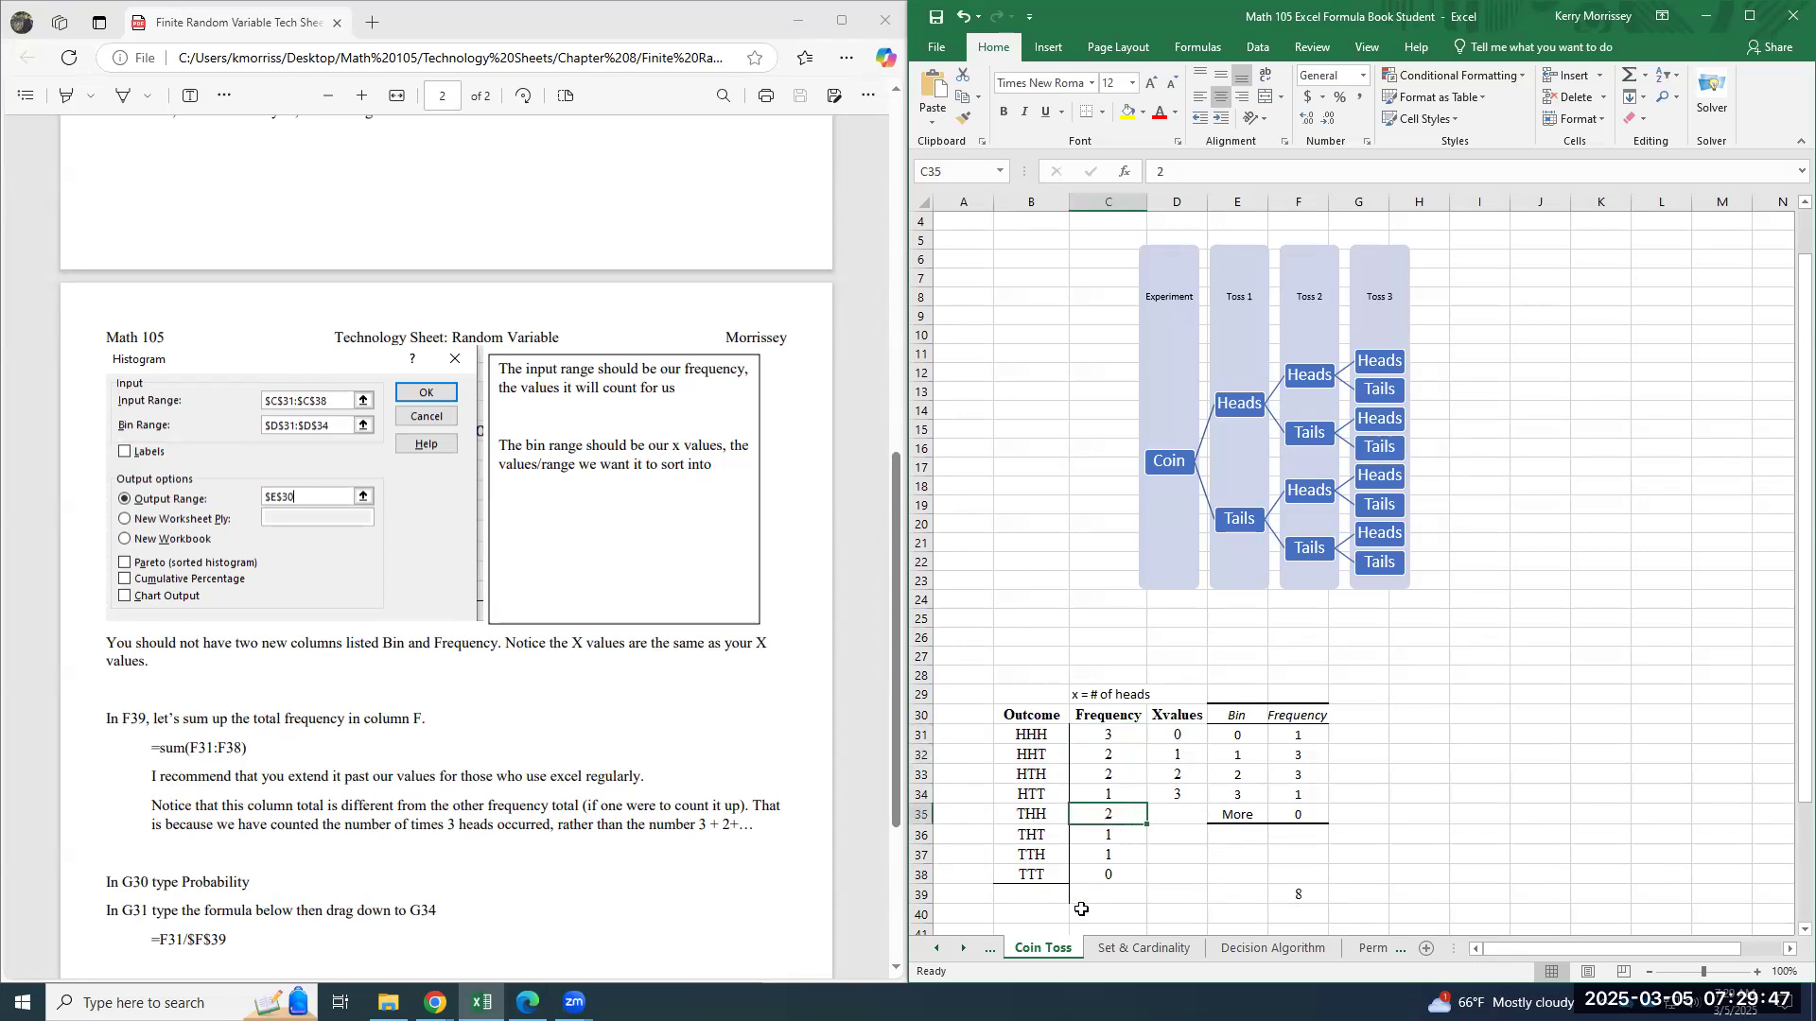
left_click(1324, 900)
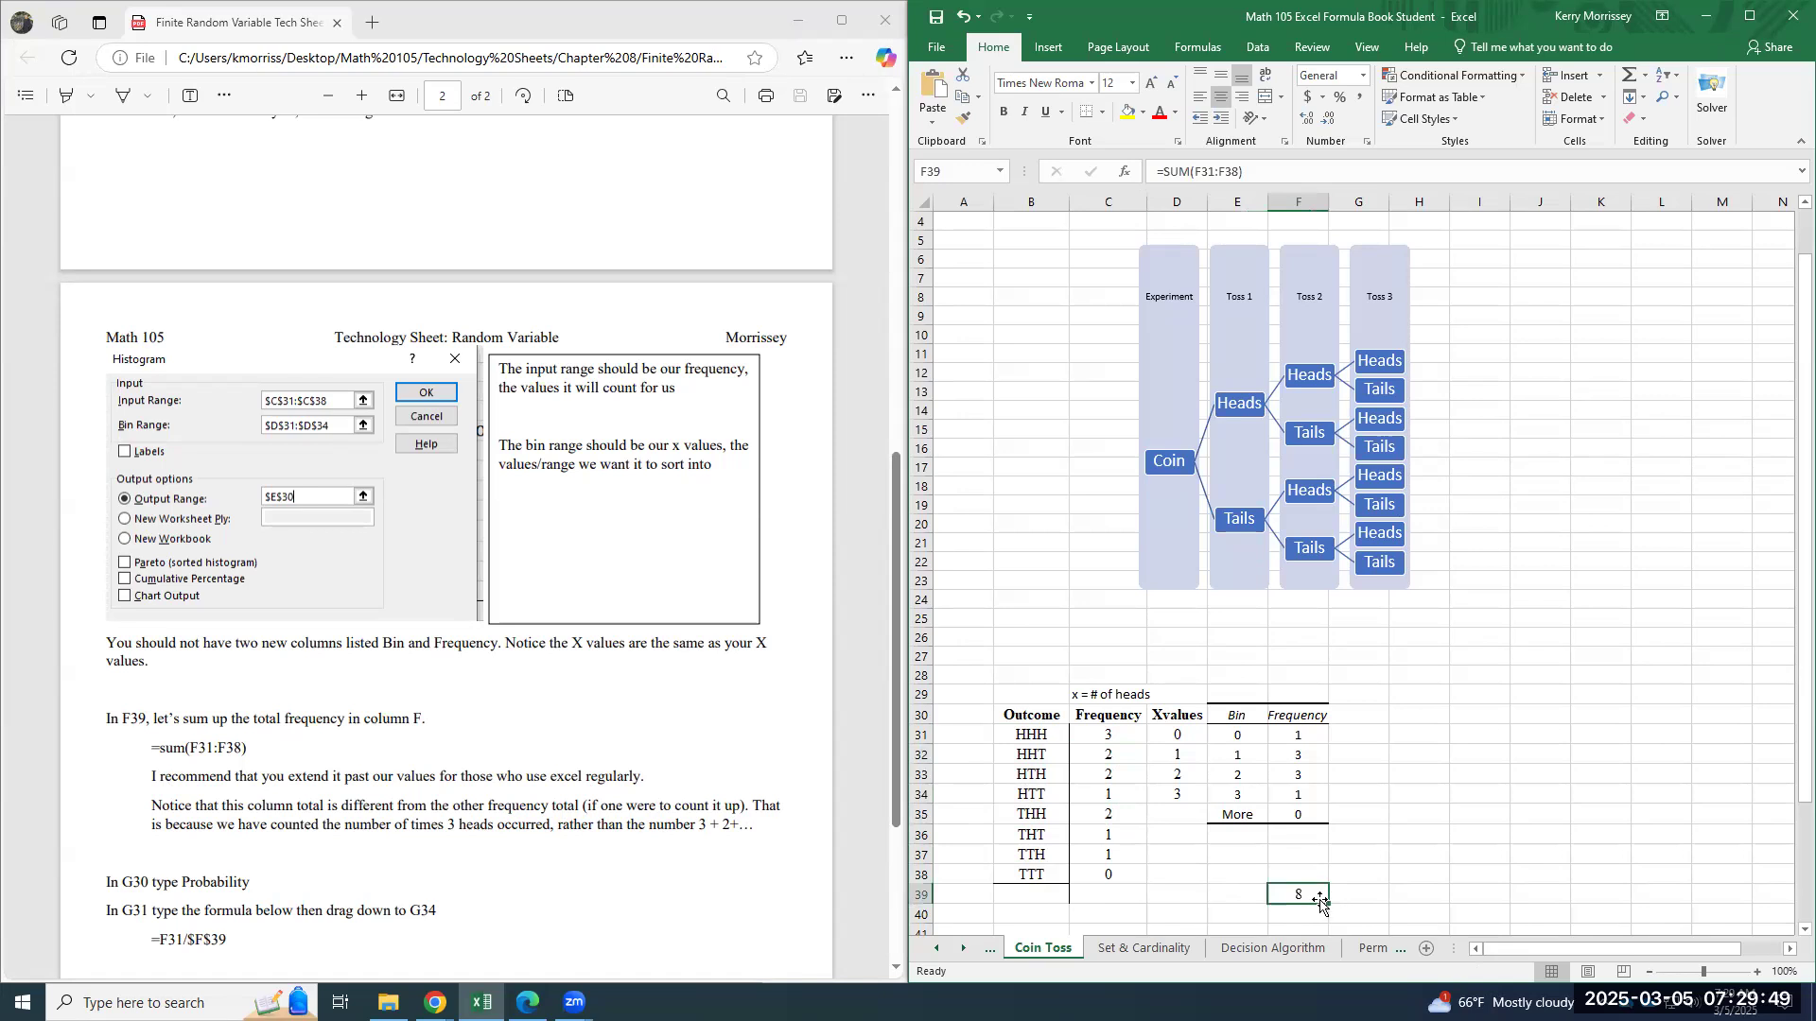
left_click(1040, 738)
left_click(1051, 763)
left_click(1047, 794)
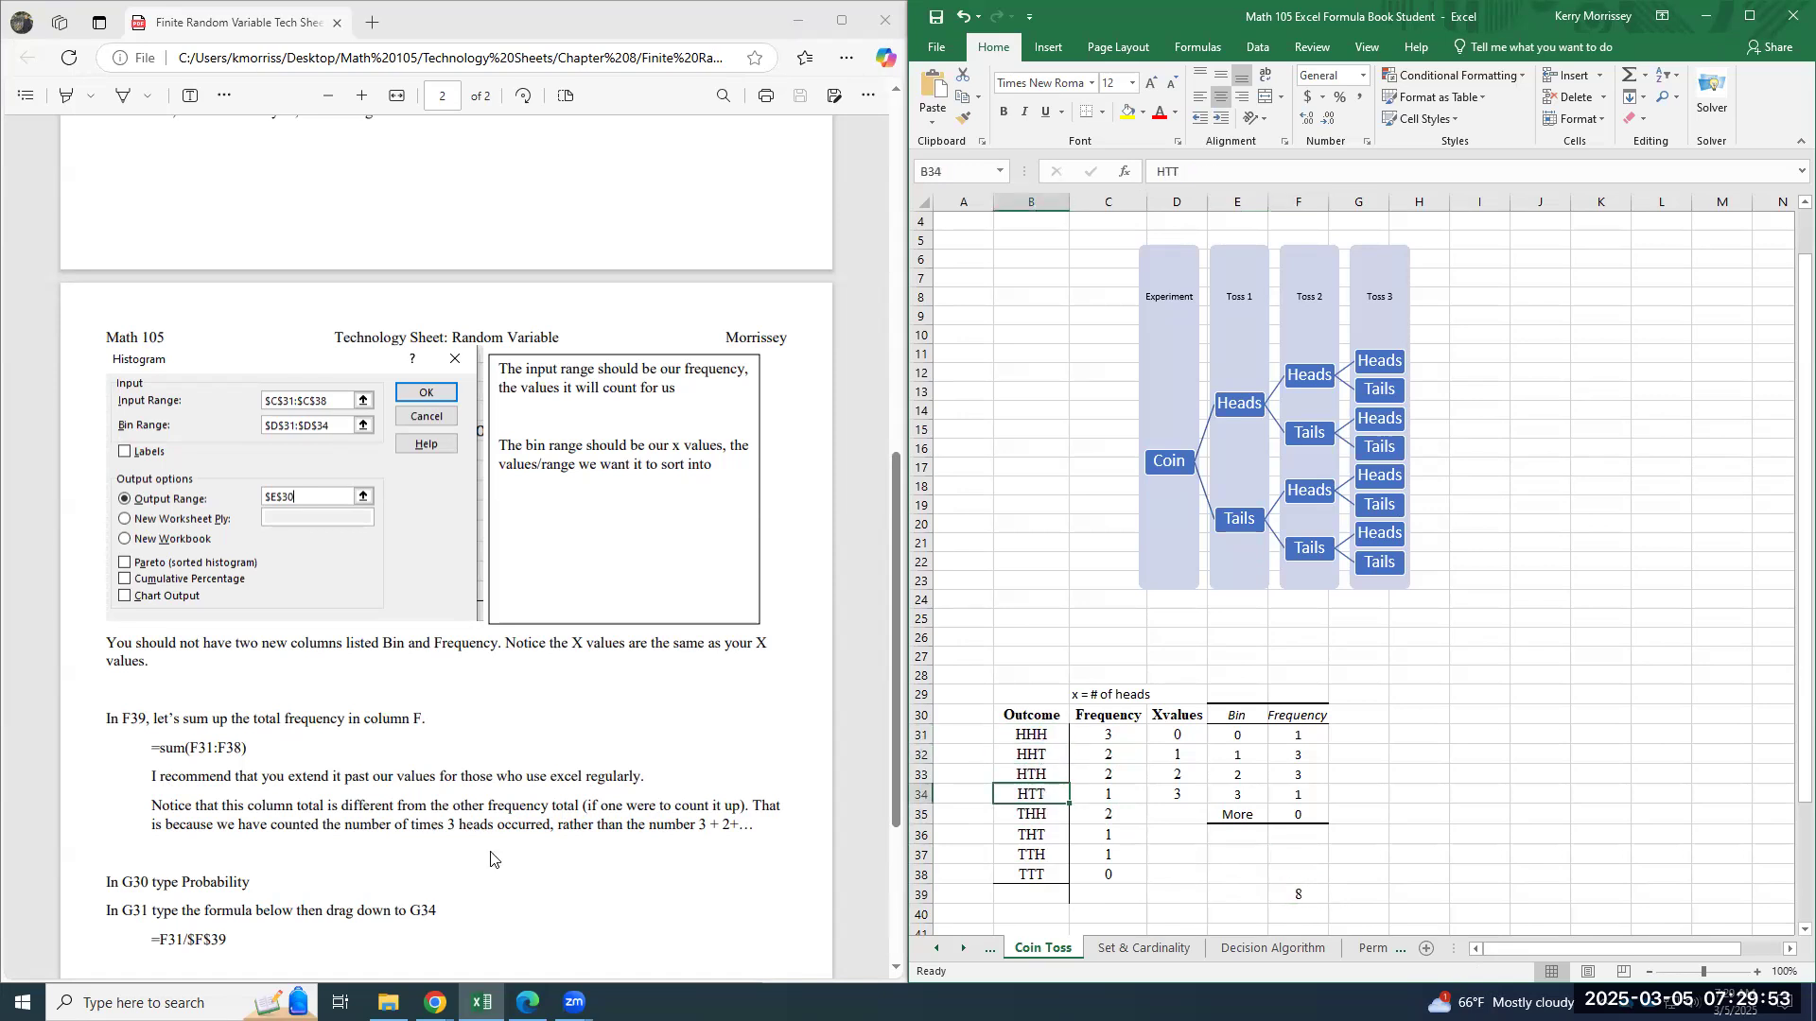
Enter the column heading Probability in G30, as the technology sheet directs
scroll(490, 859, "down", 1)
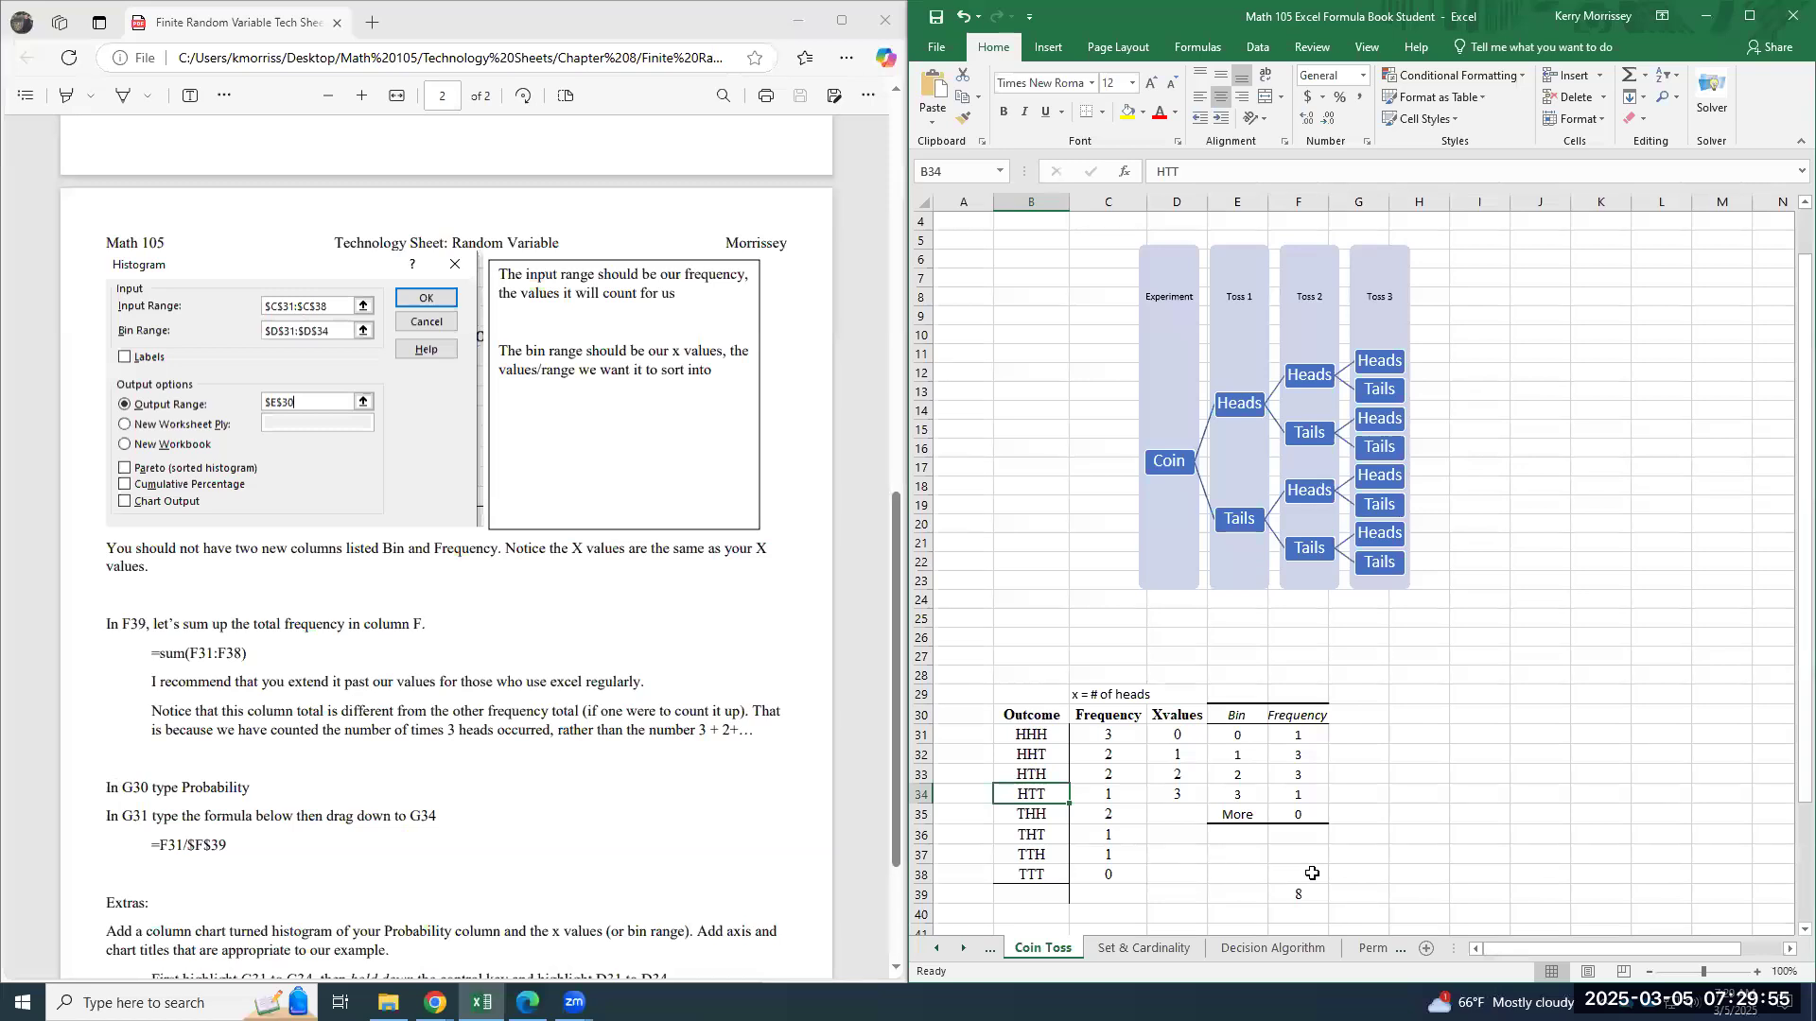
left_click(1368, 713)
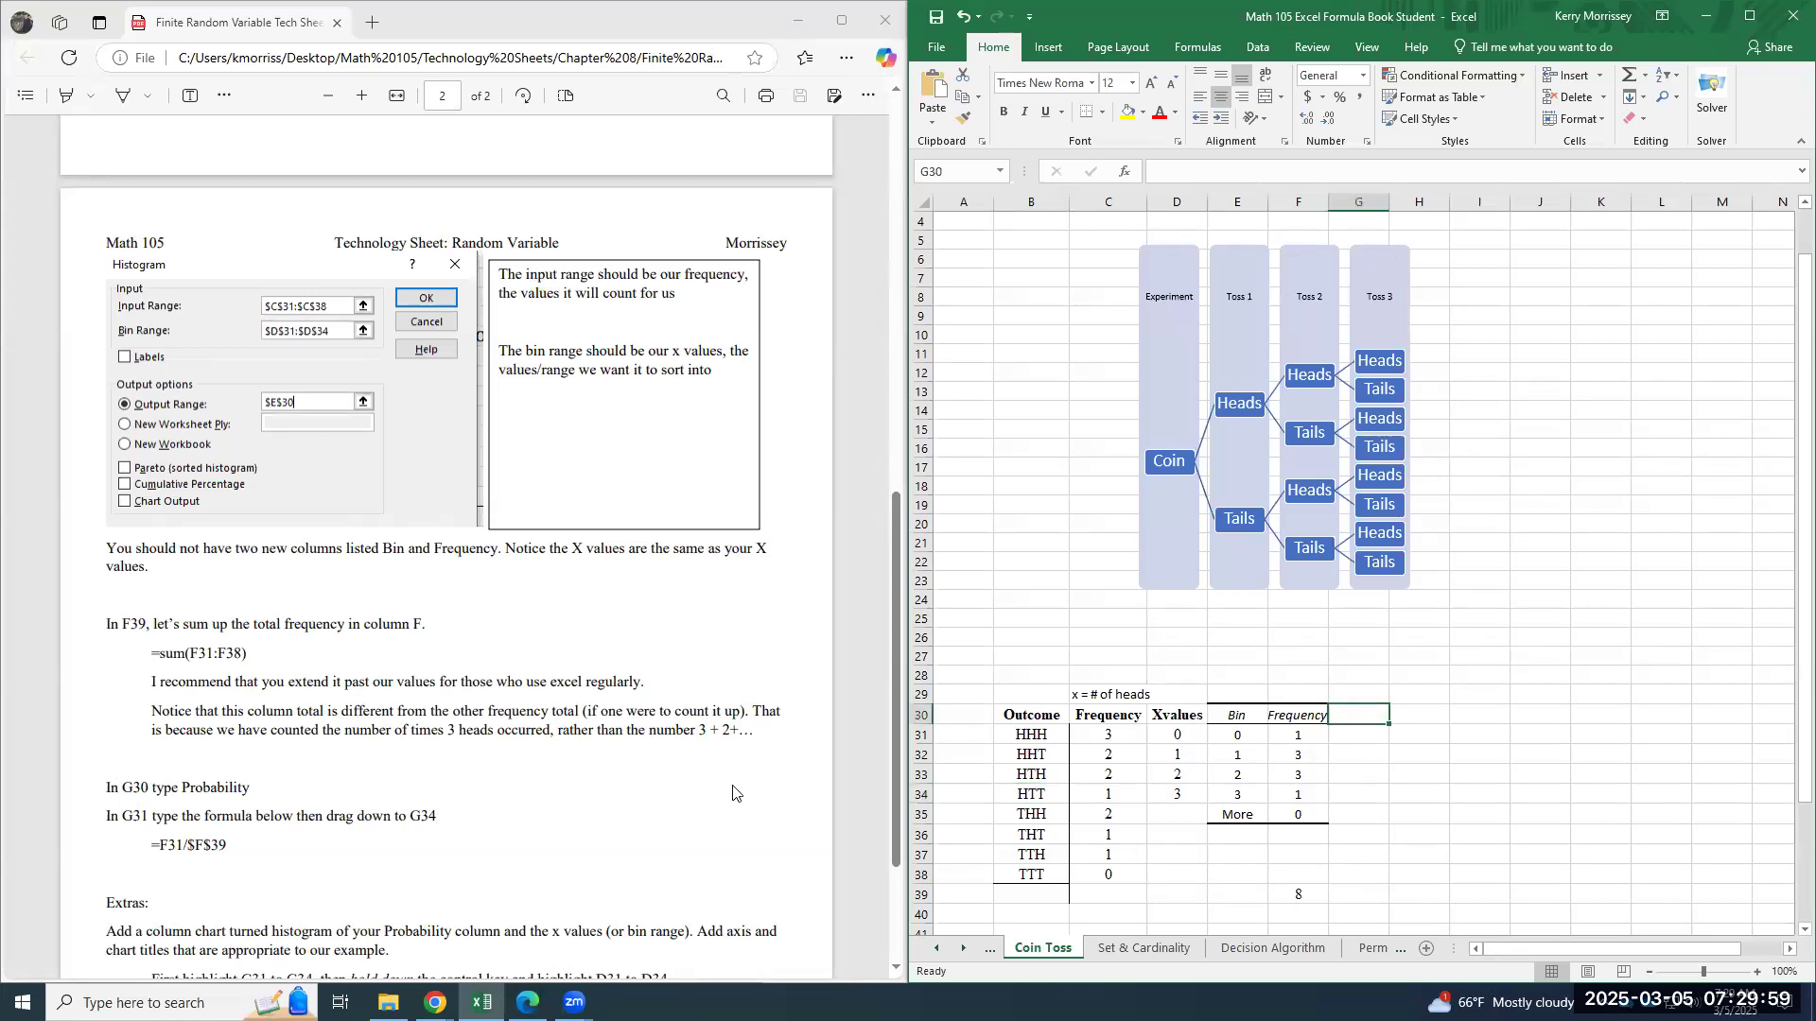
type("Probability")
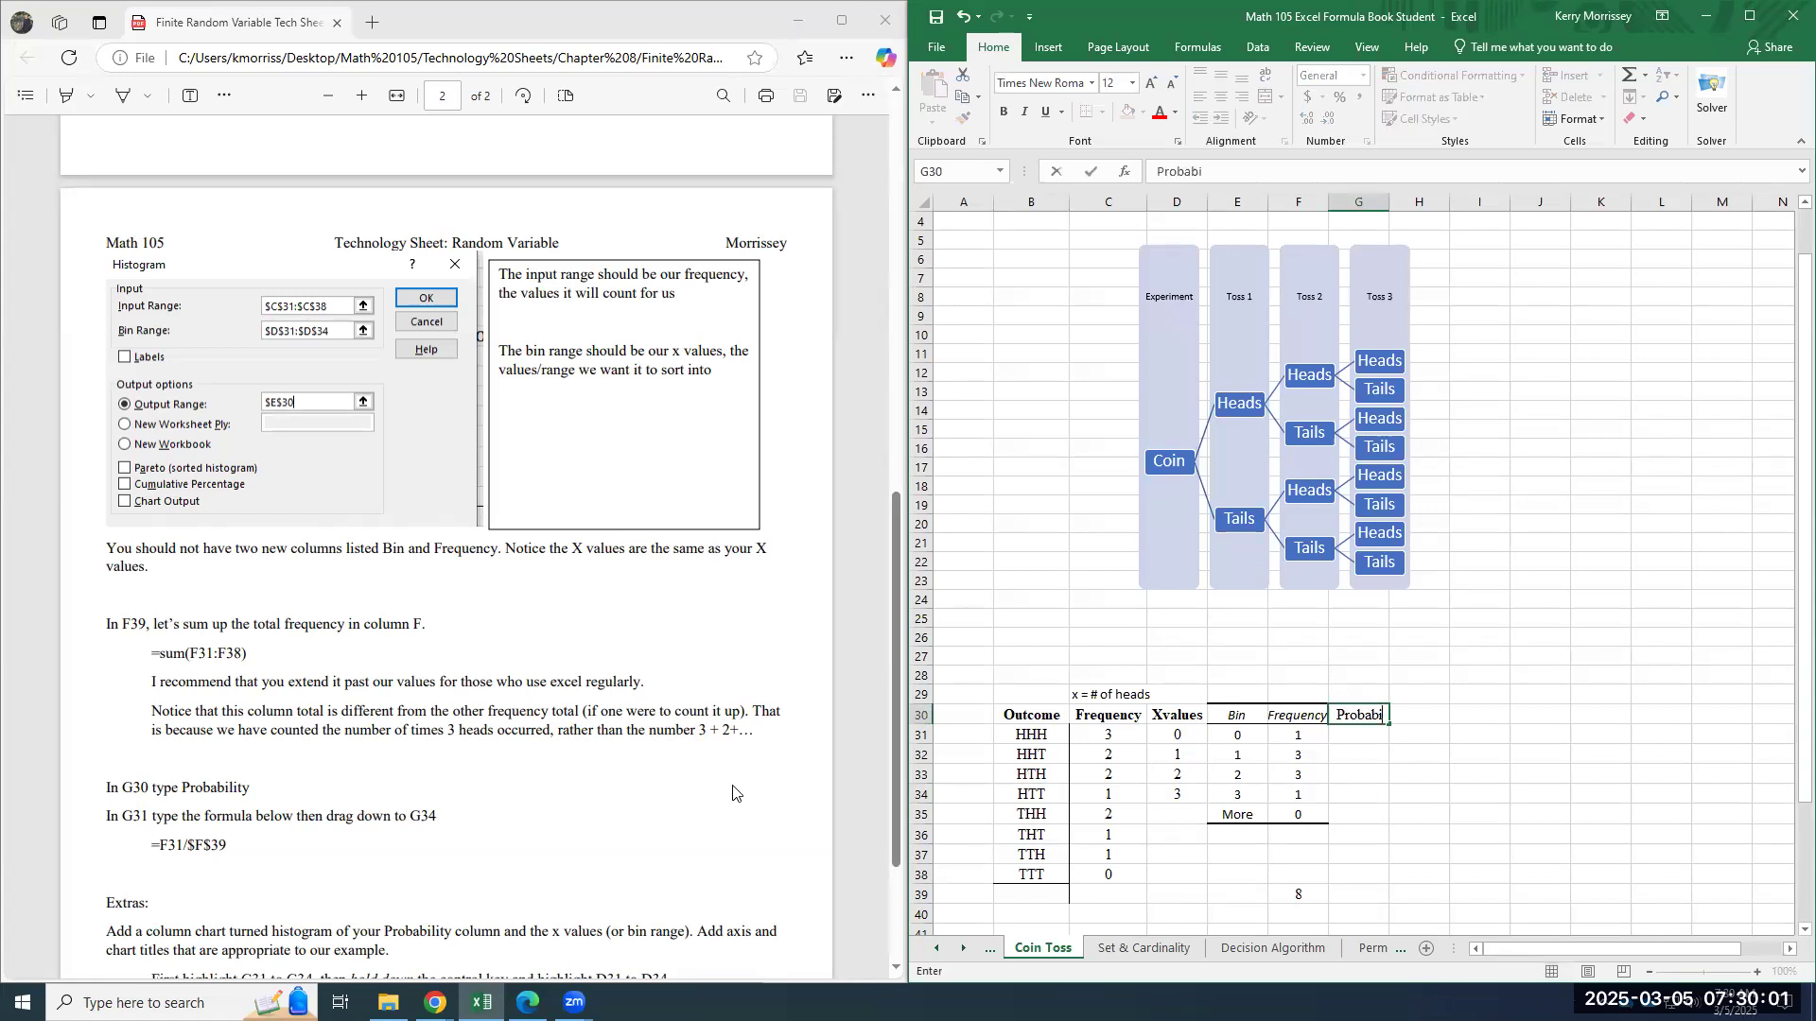
key("Return")
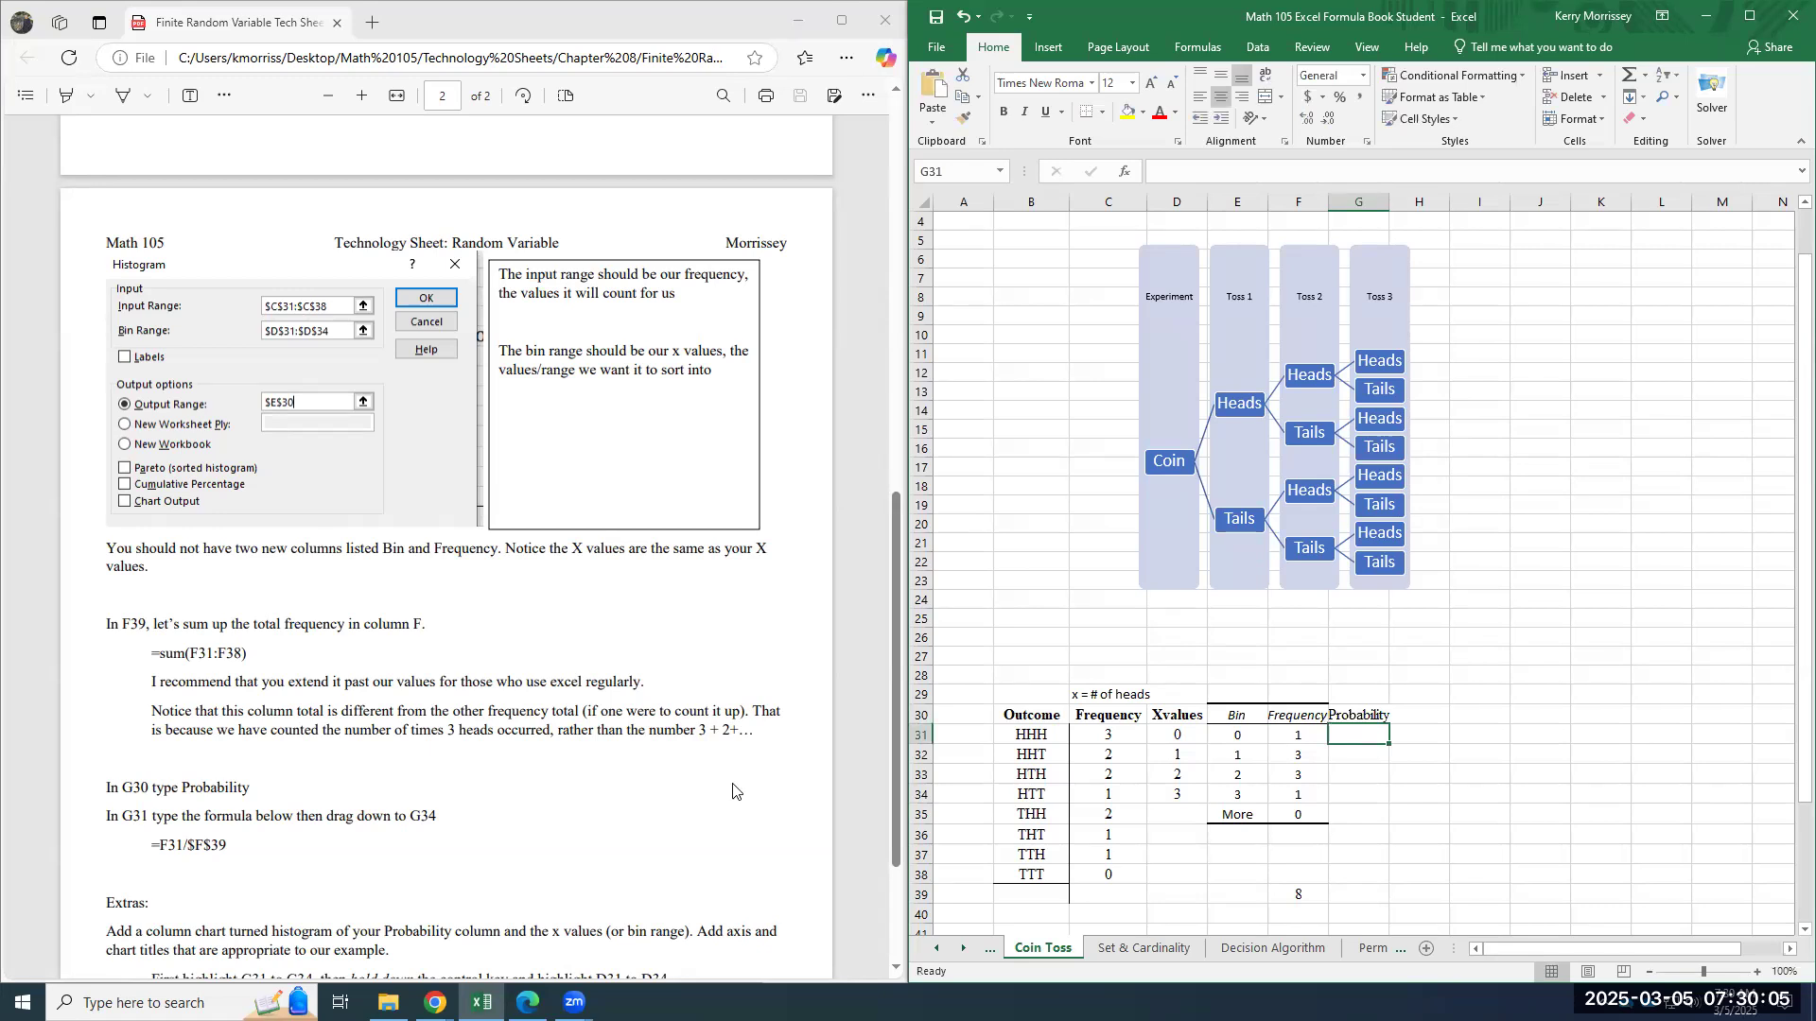
Enter the formula =F31/$F$39 in G31, keeping the reference to the total absolute
type("=")
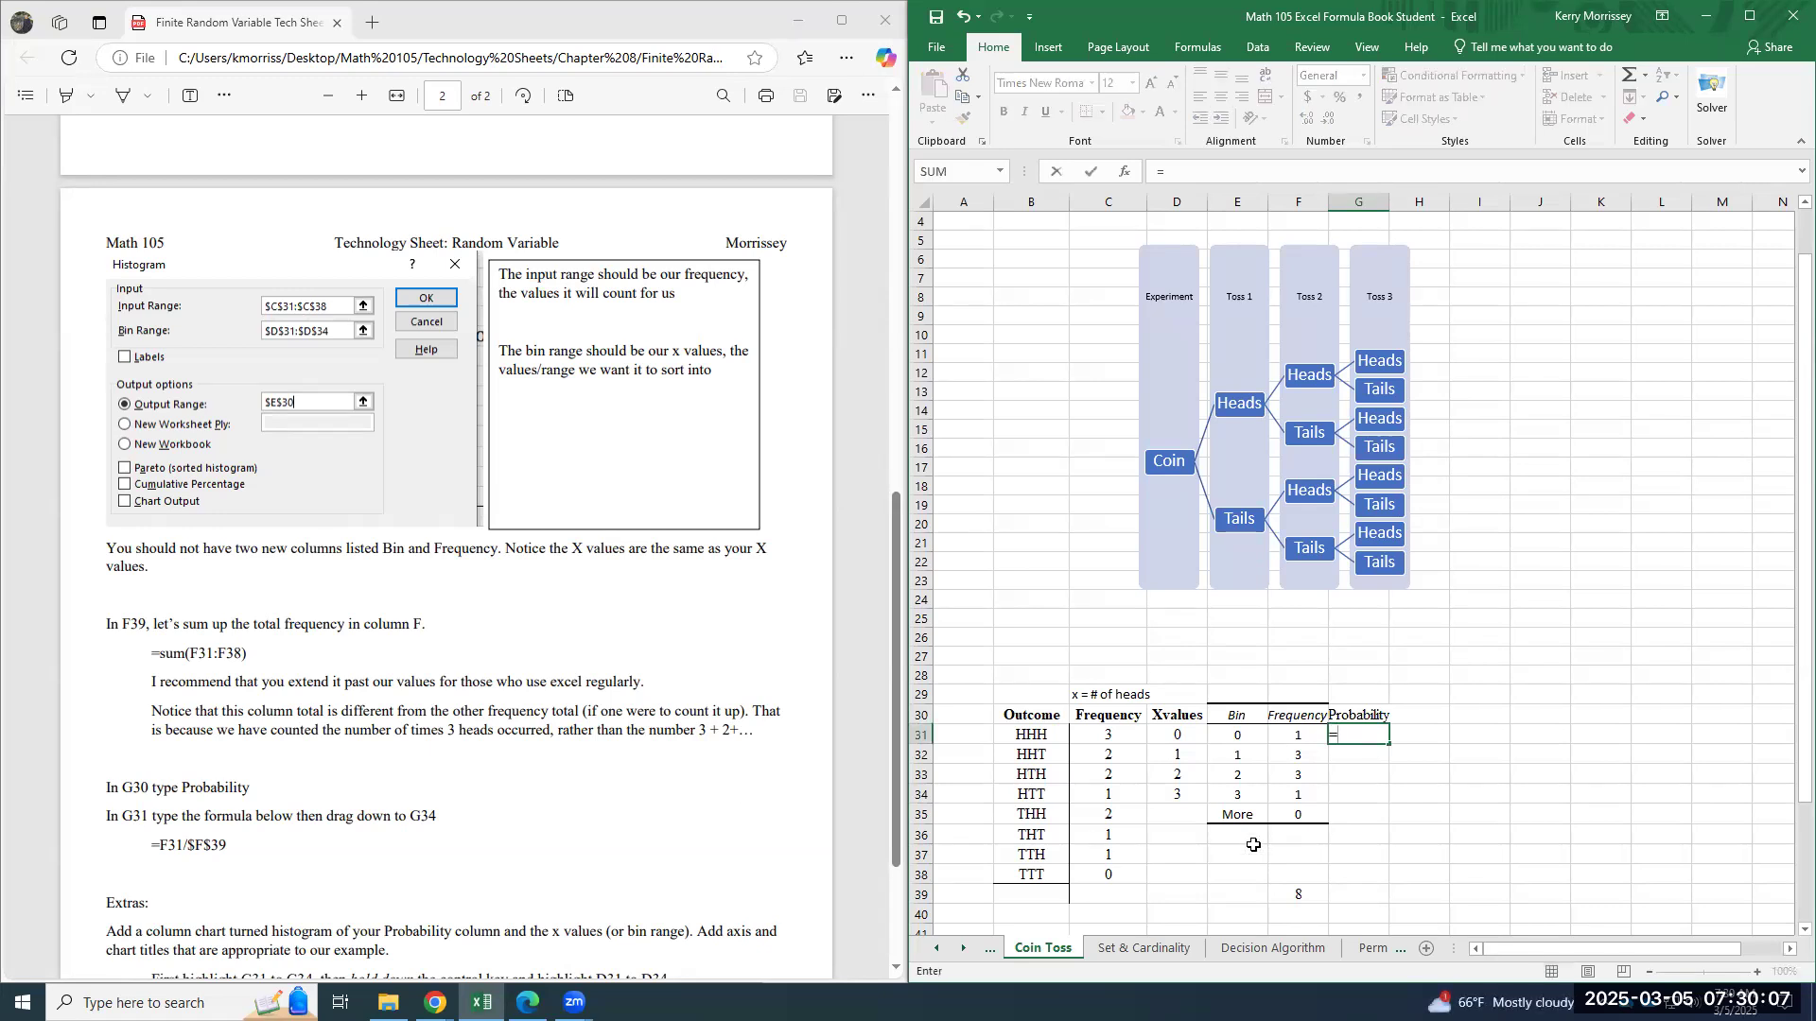
left_click(1303, 734)
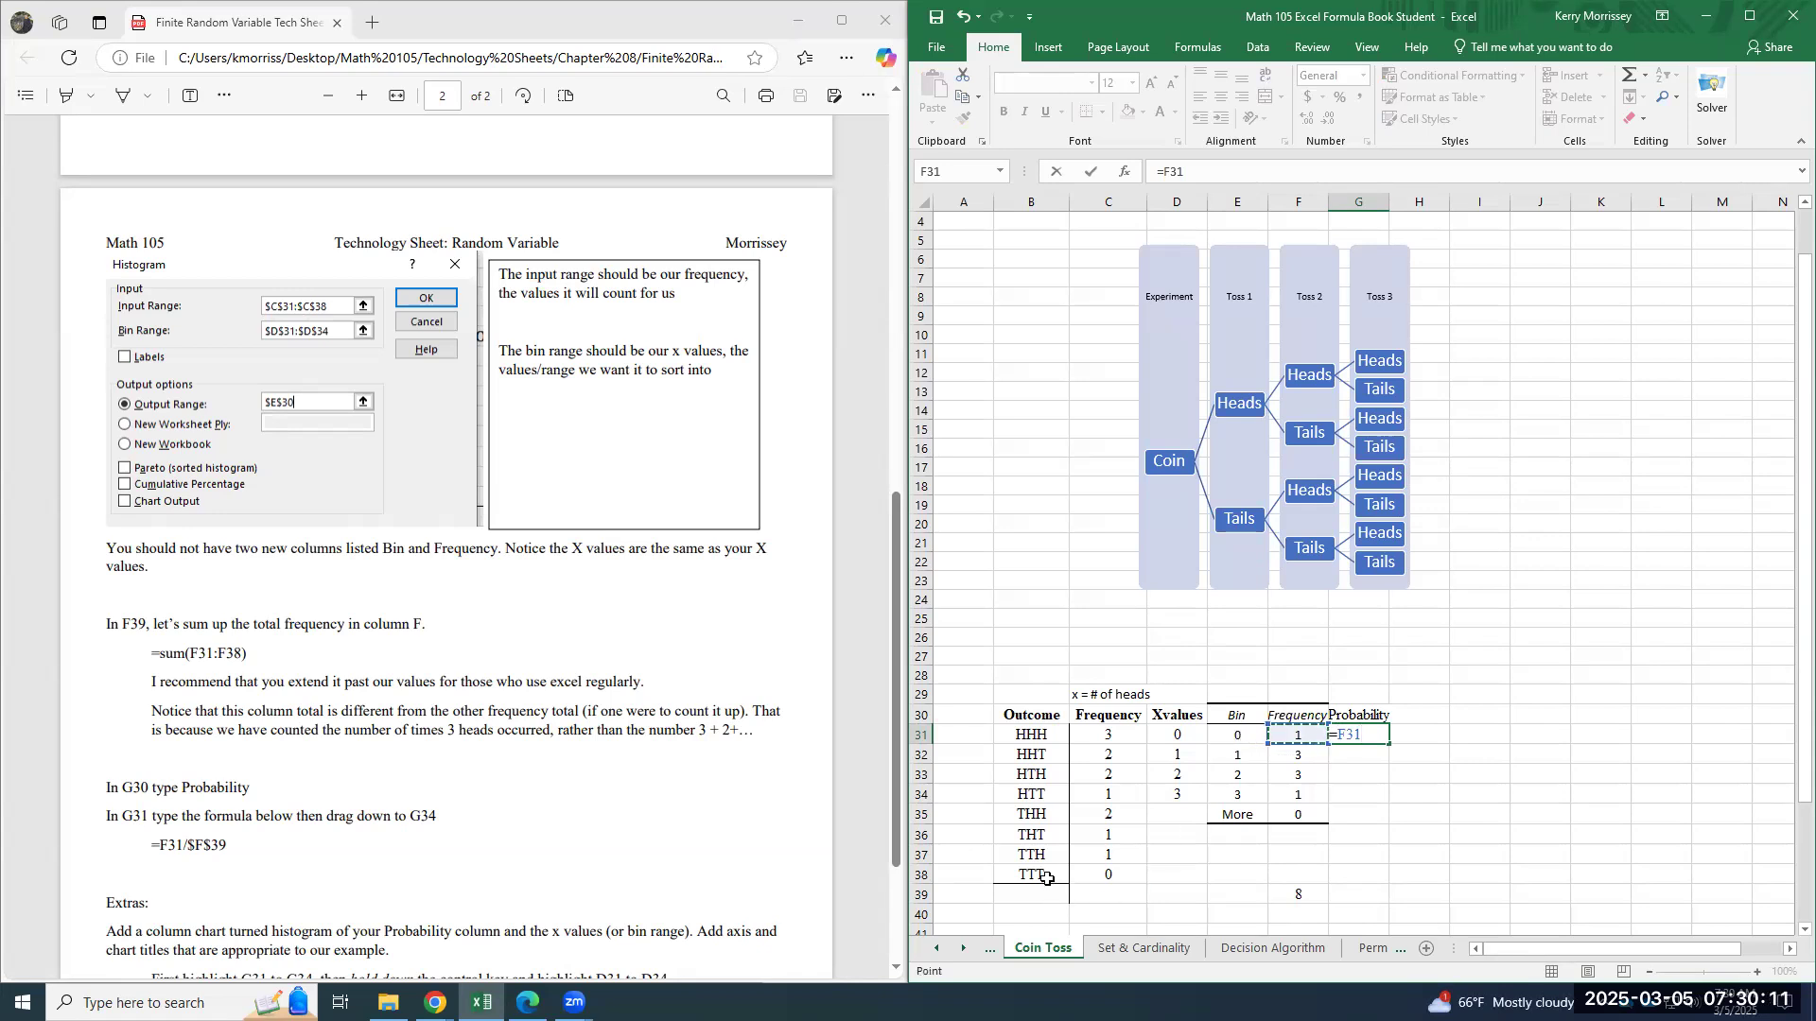
type("/")
left_click(1297, 895)
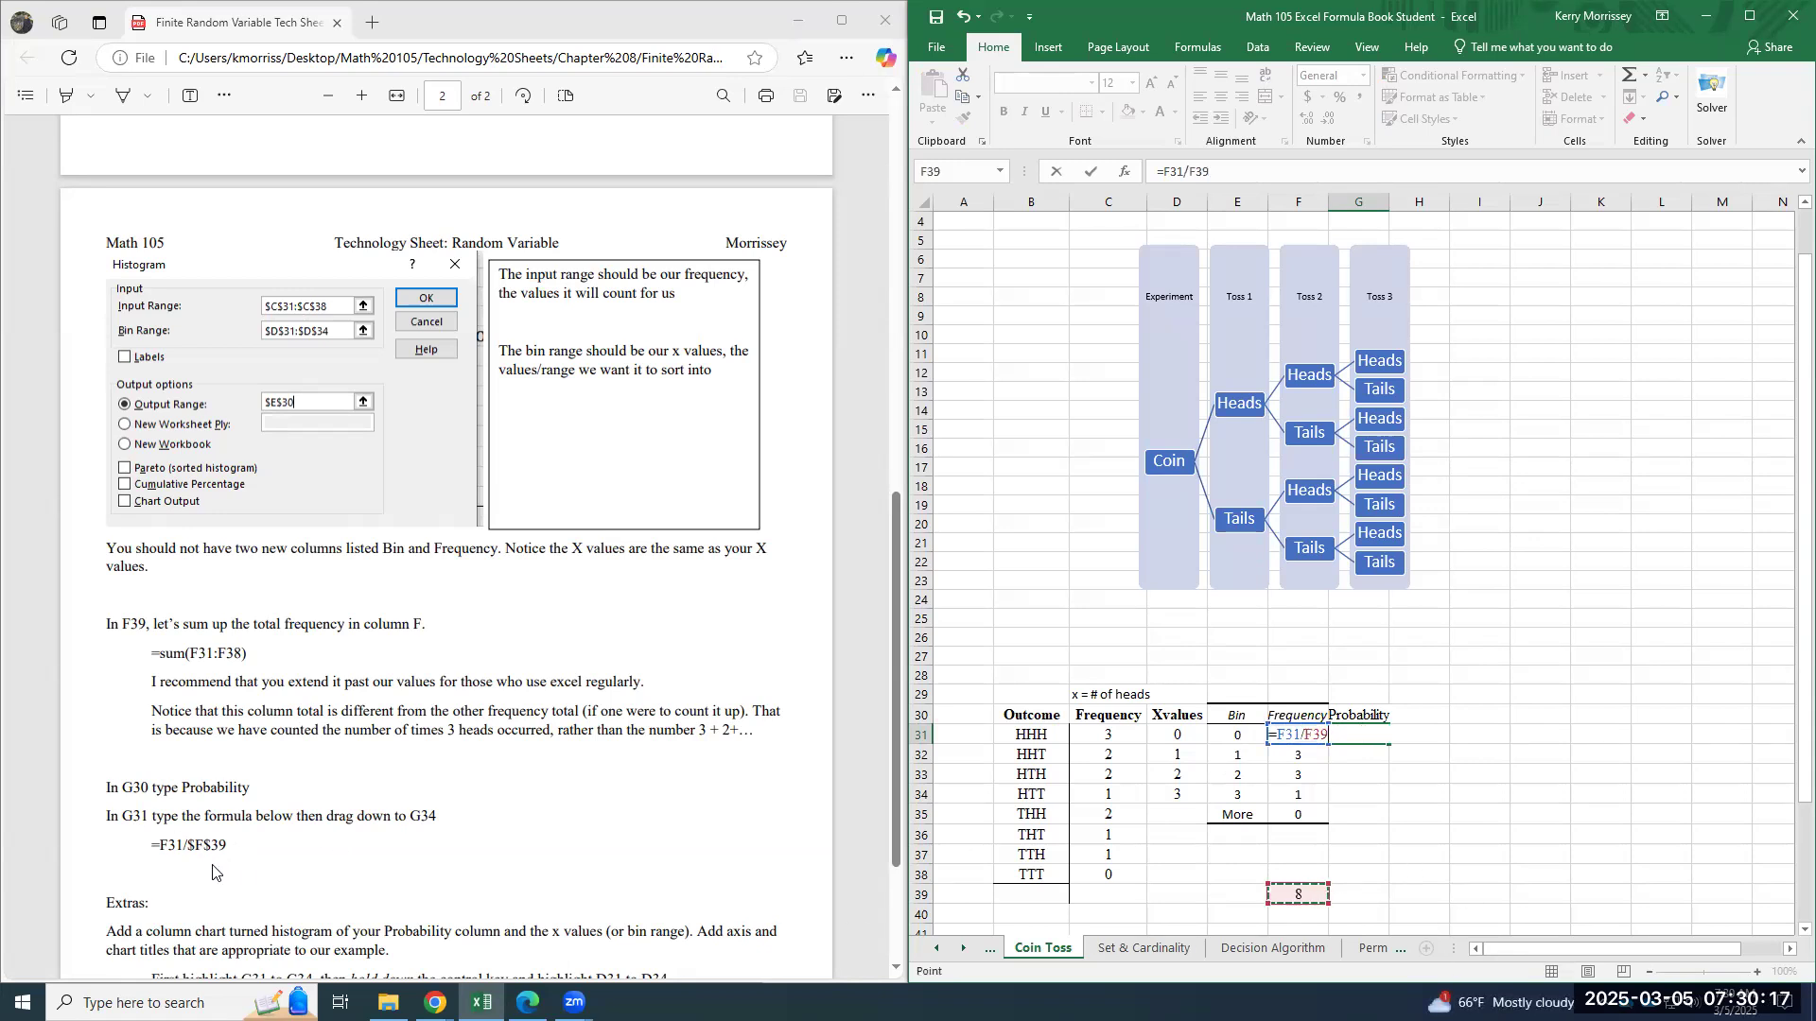
left_click(1191, 173)
type("$")
type("$")
key("Return")
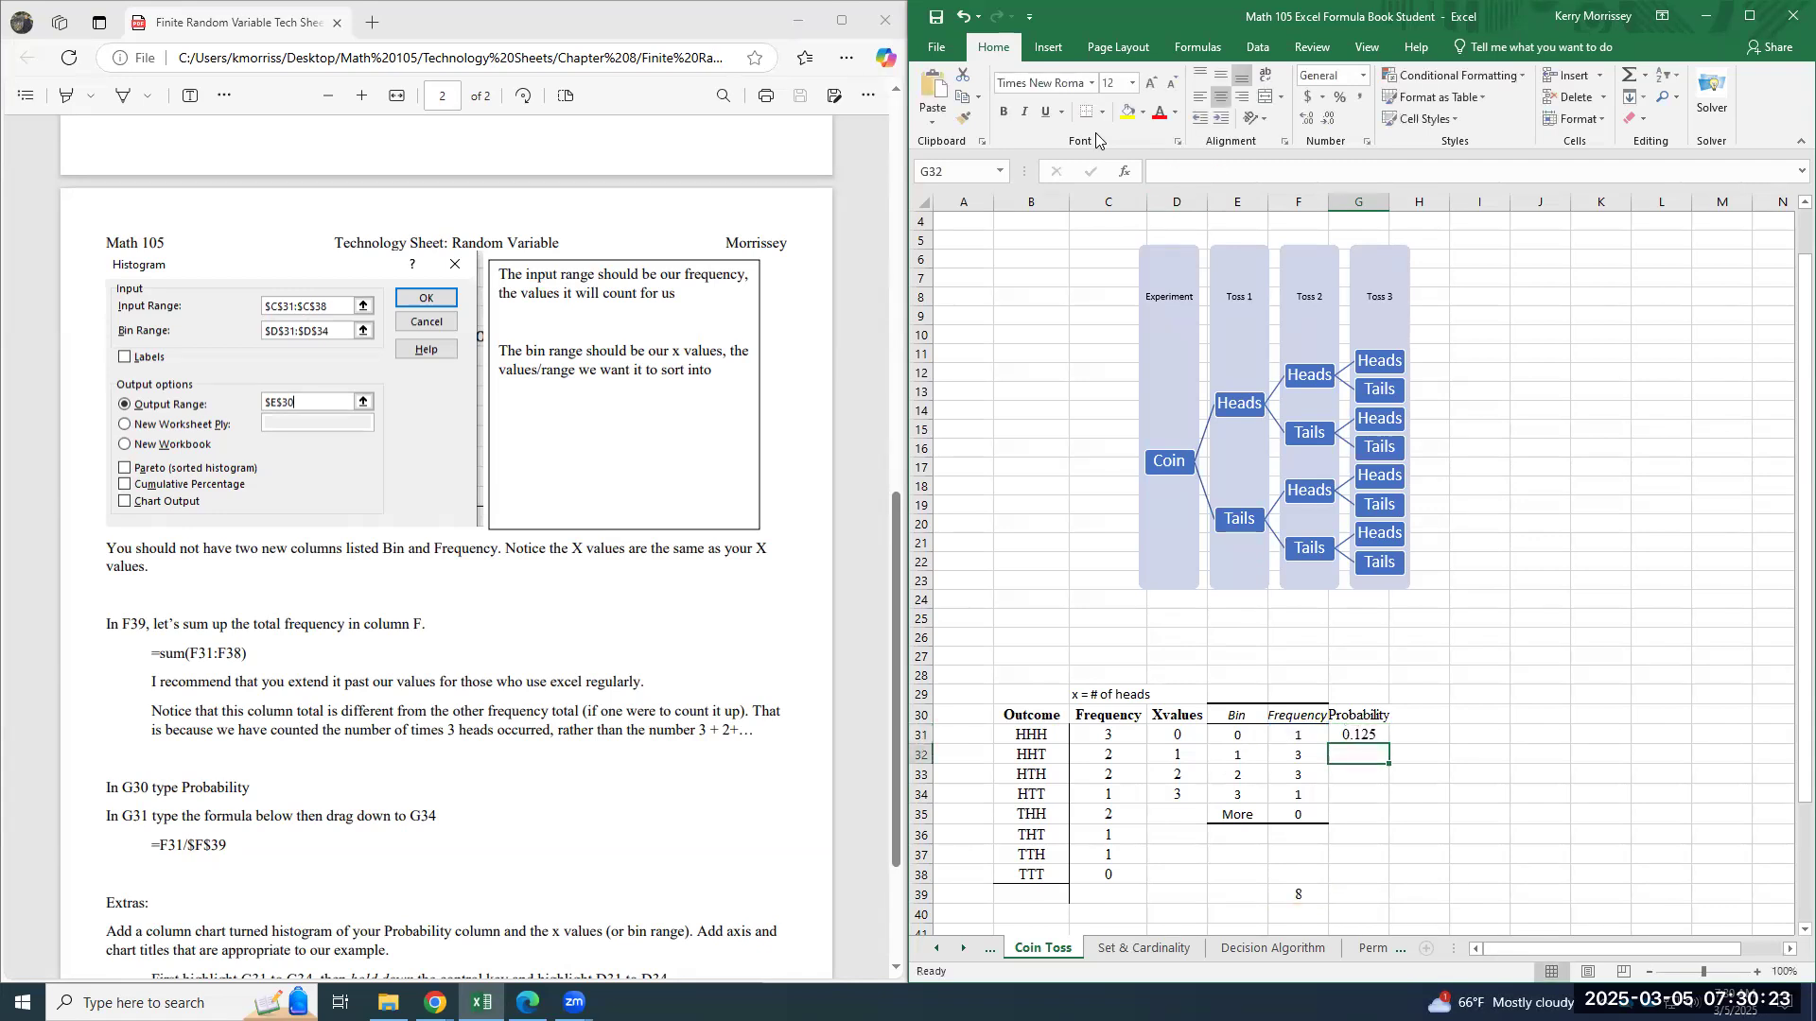
Fill the probability formula from G31 down to G34
left_click(1382, 742)
left_click_drag(1389, 744, 1390, 802)
left_click(1363, 817)
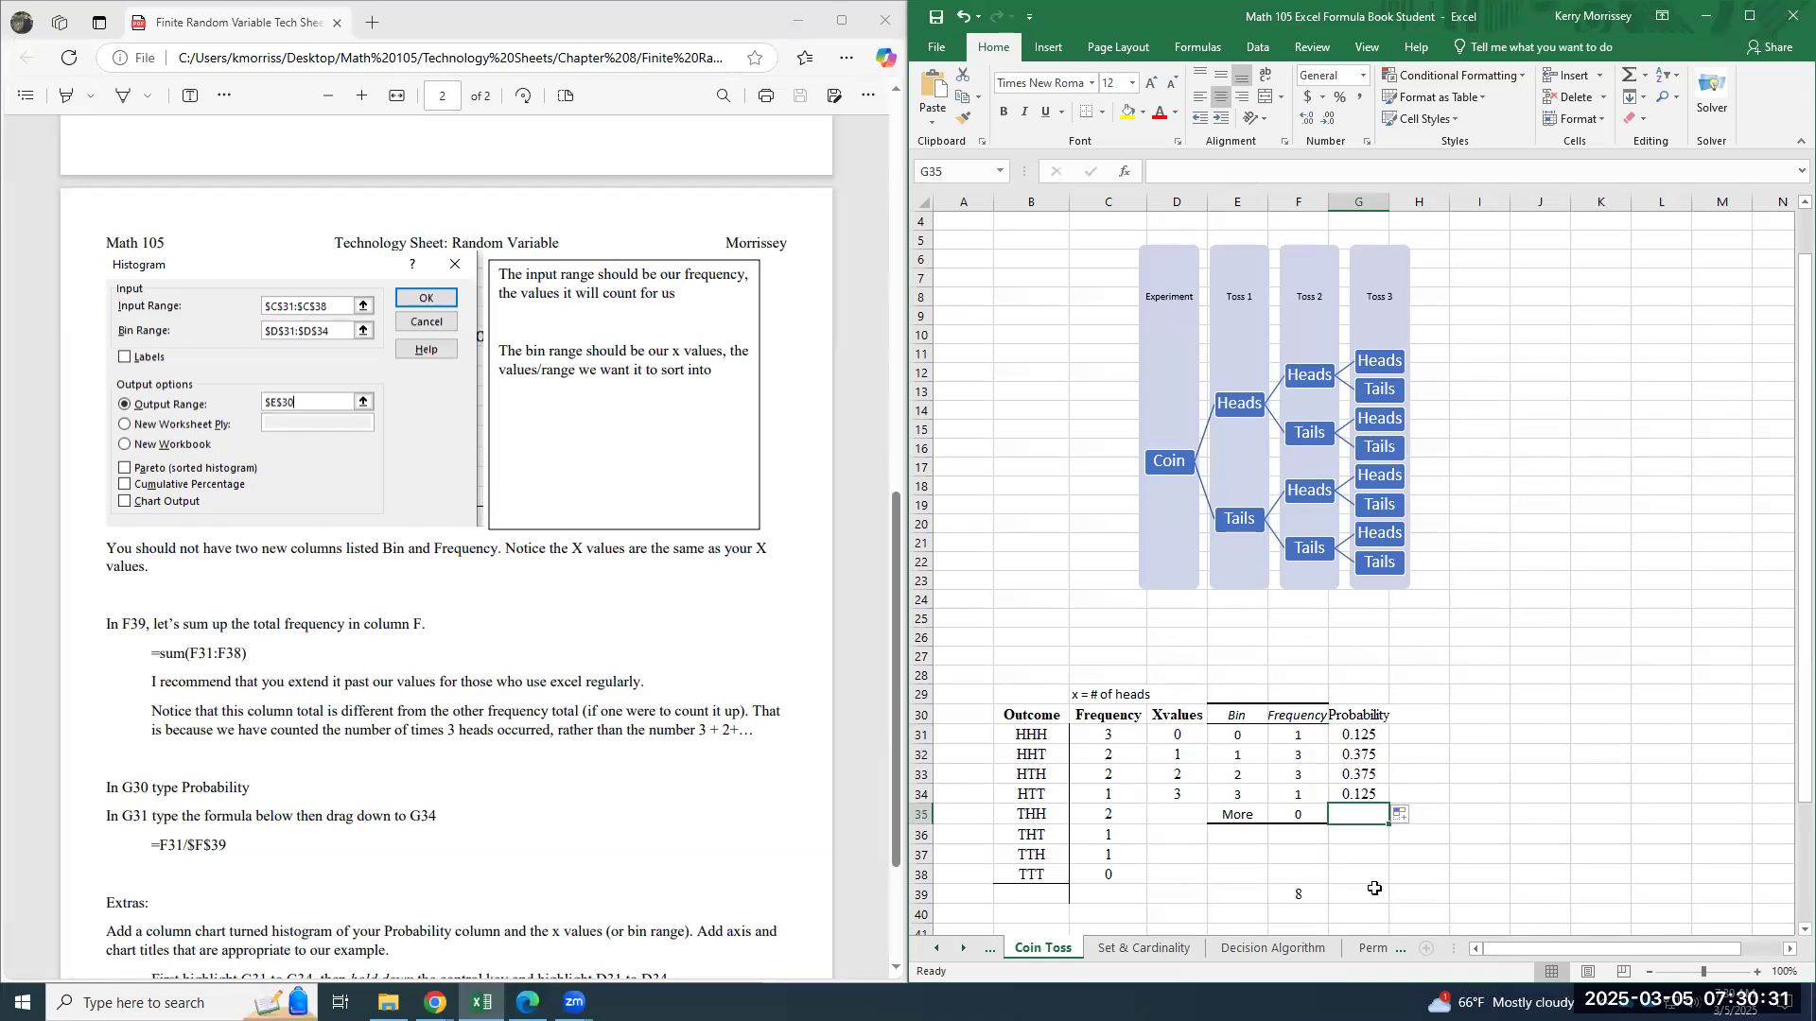
Try redefining the random variable in C29 as "x = # of heads - tails"
scroll(1377, 878, "down", 3)
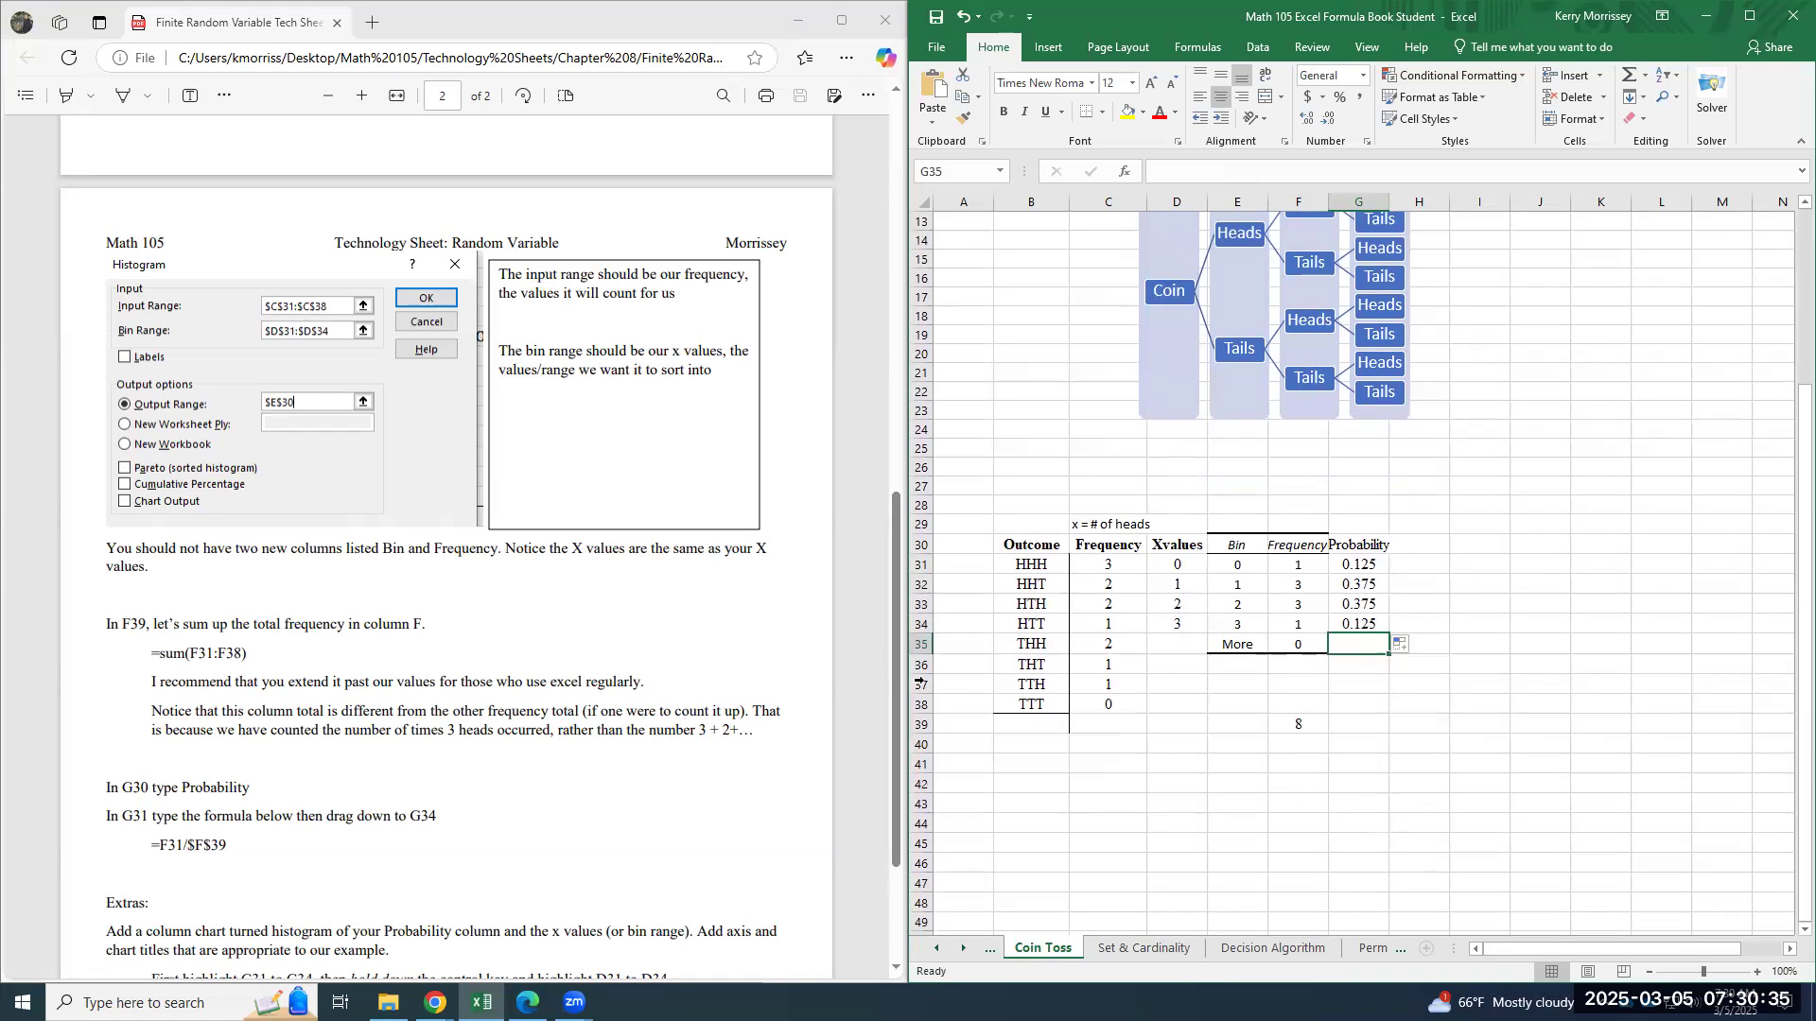
left_click(1139, 533)
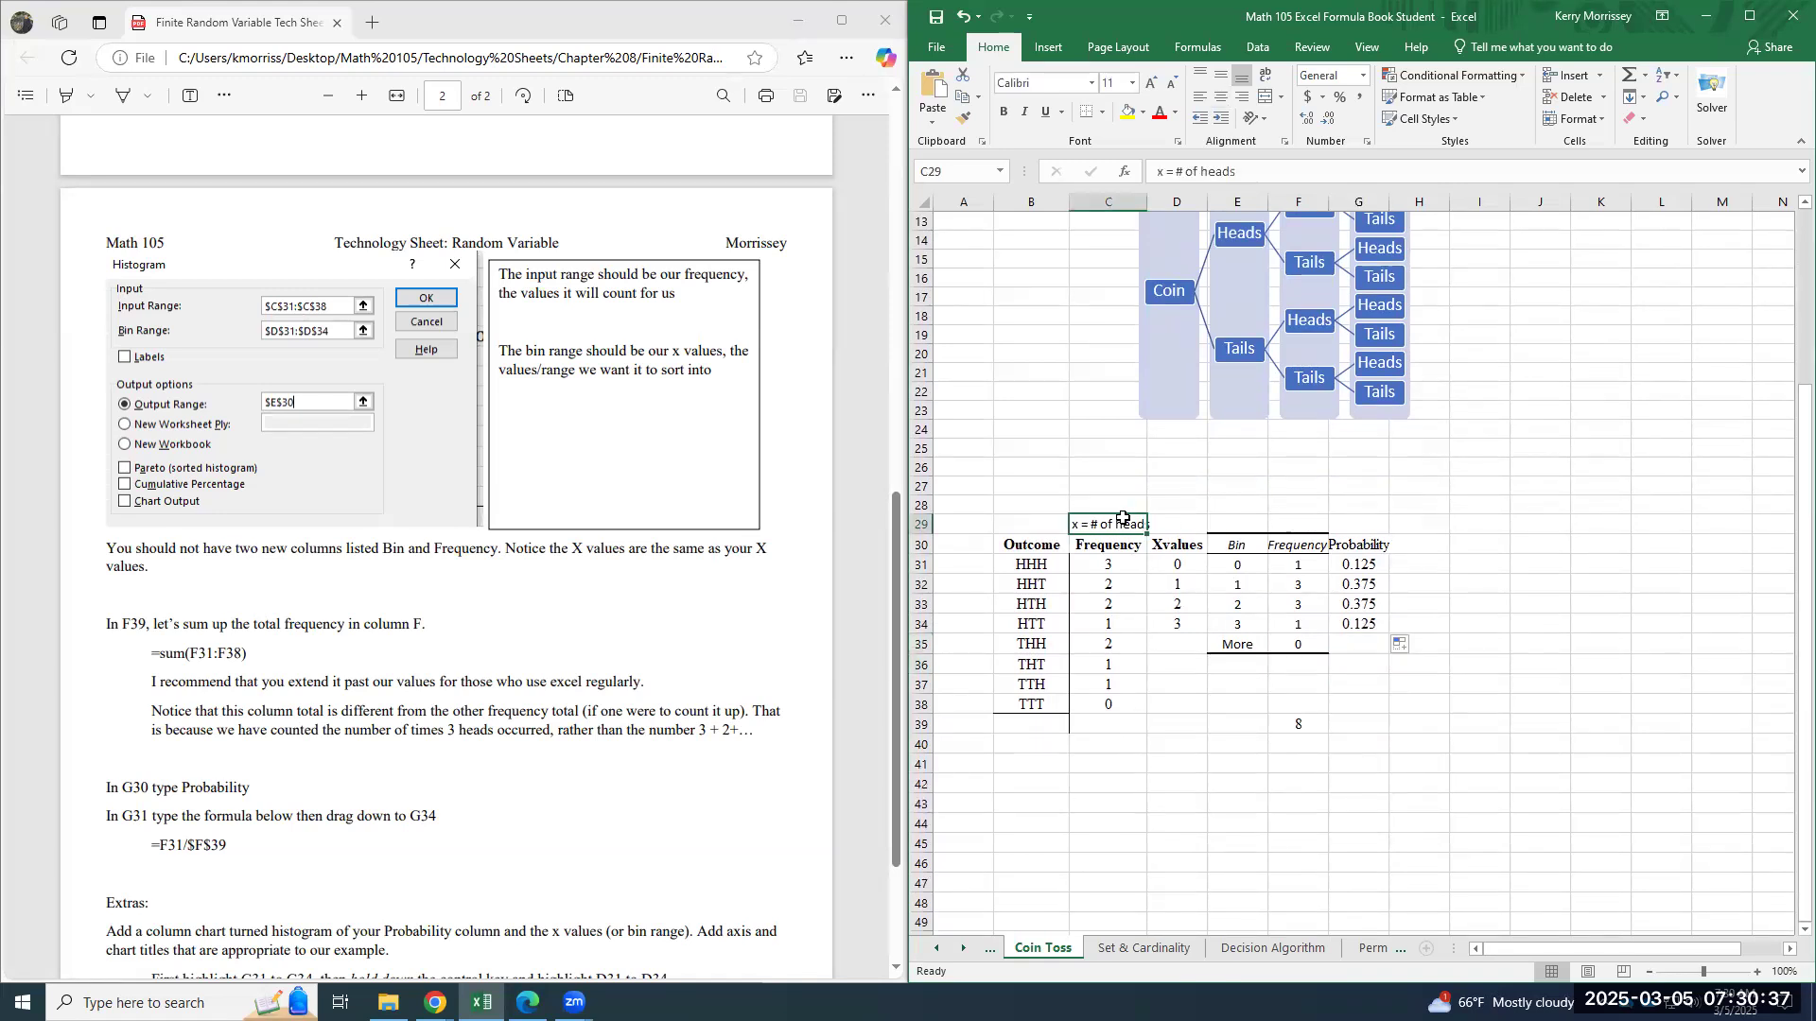
left_click(1241, 174)
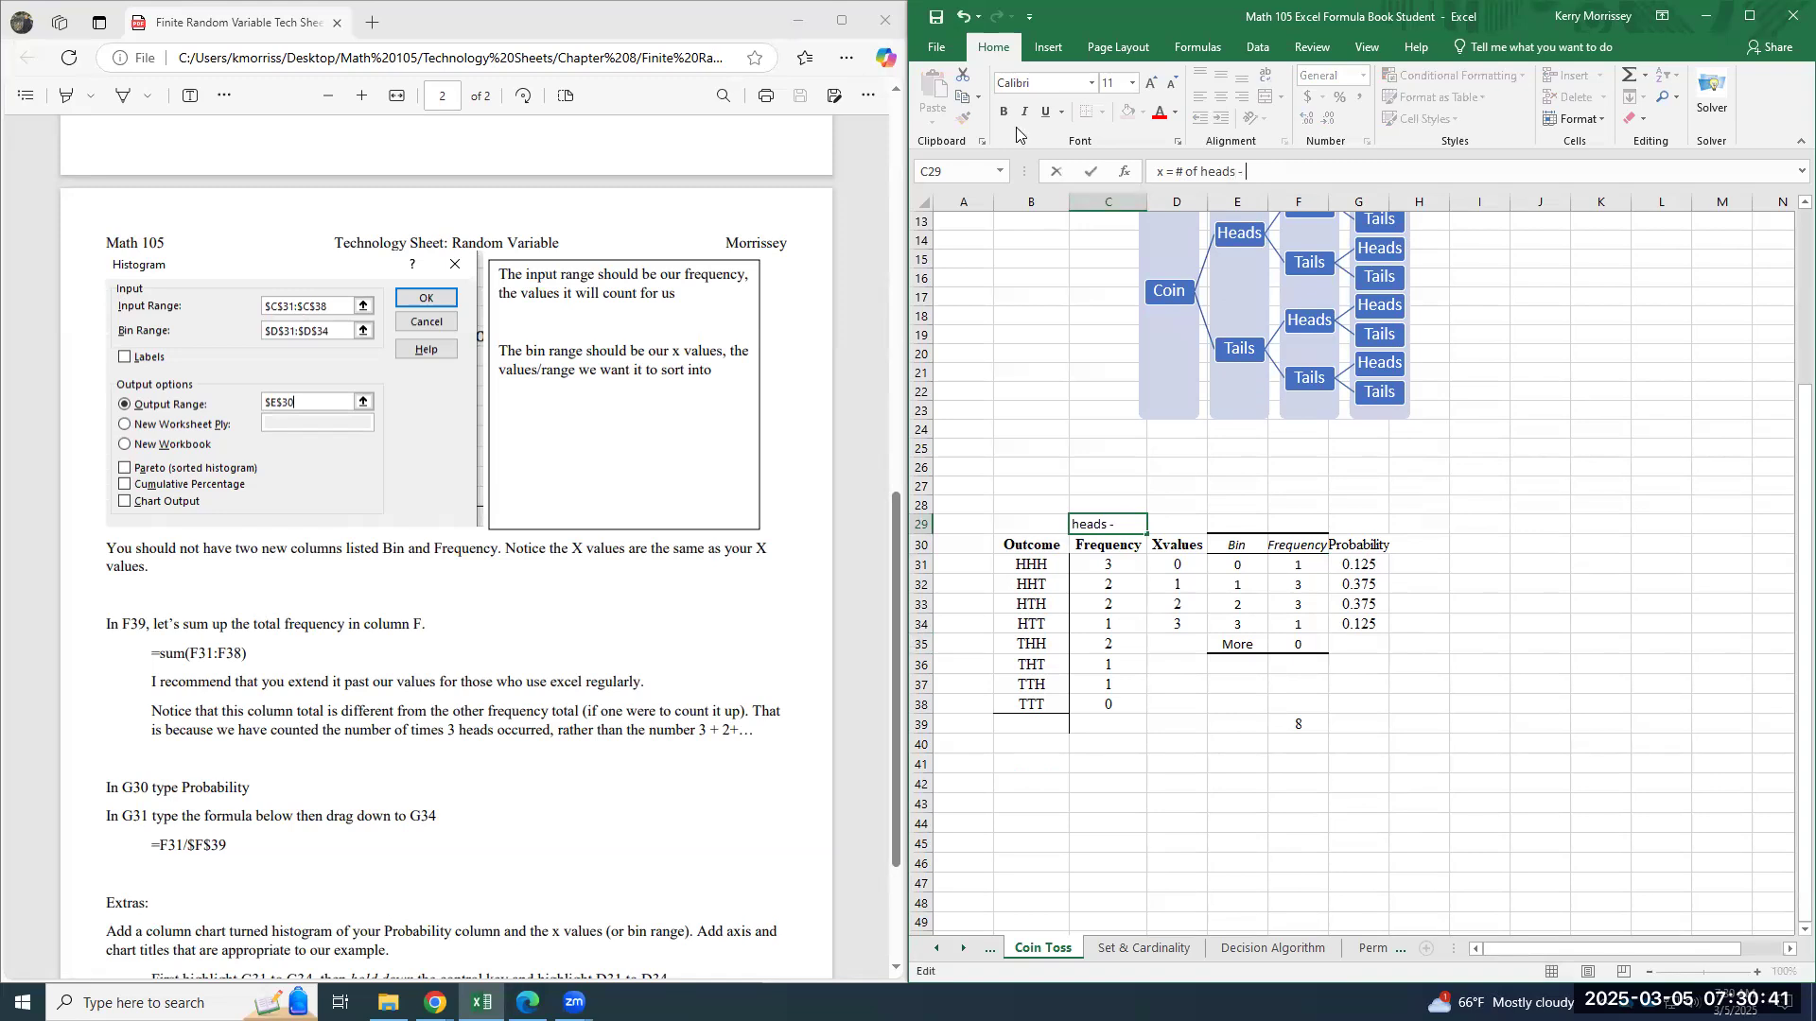
key("Return")
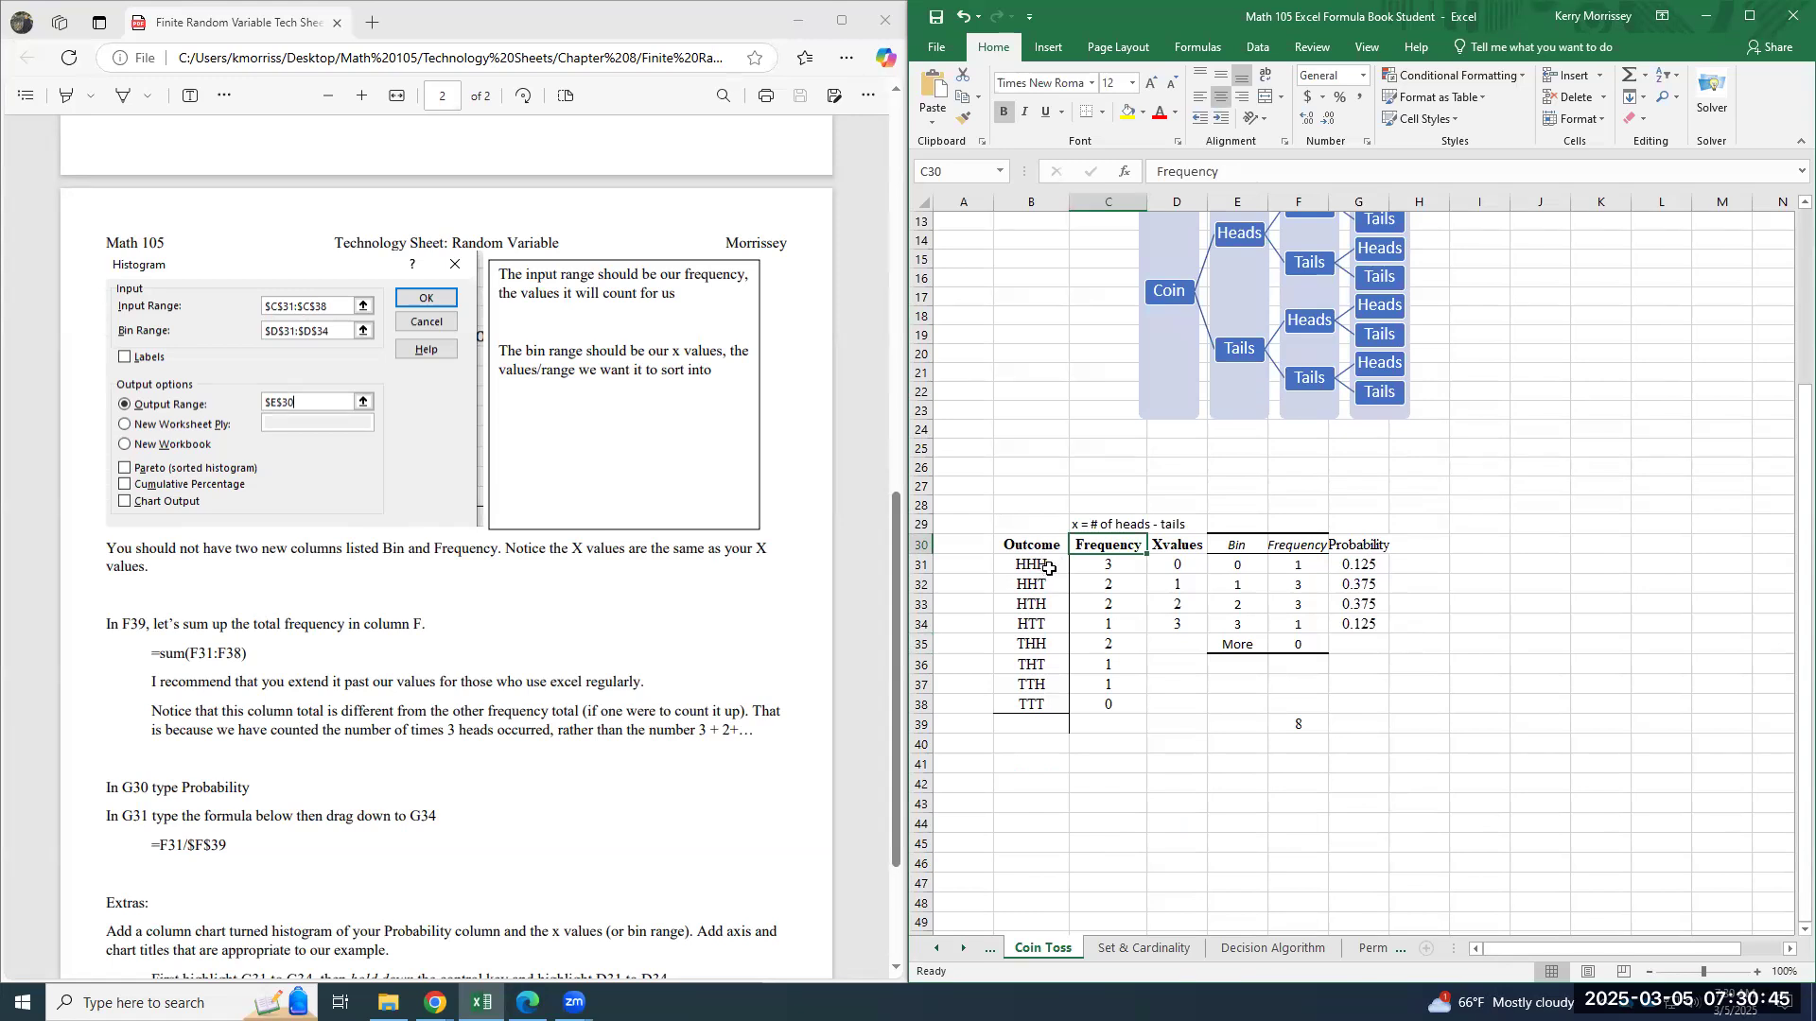
Try changing the value for outcome HHT in C32 to 1 to match the heads-minus-tails definition
left_click(1128, 563)
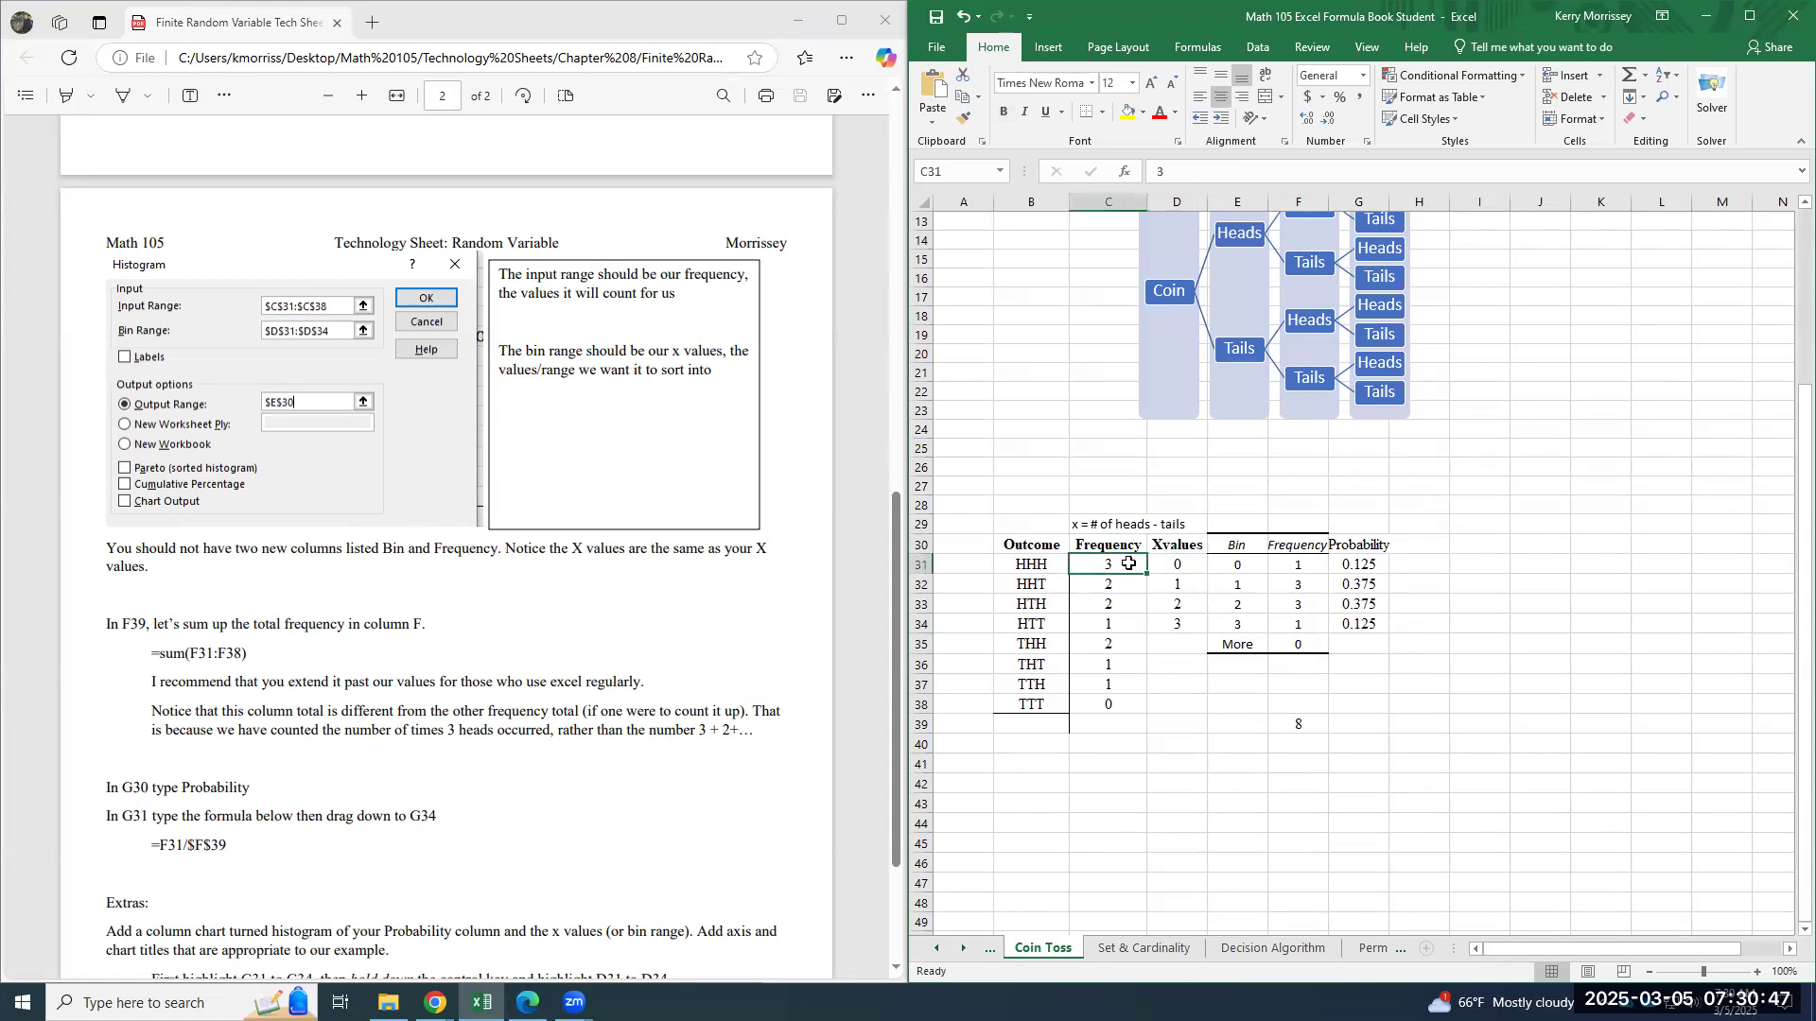
left_click(1043, 588)
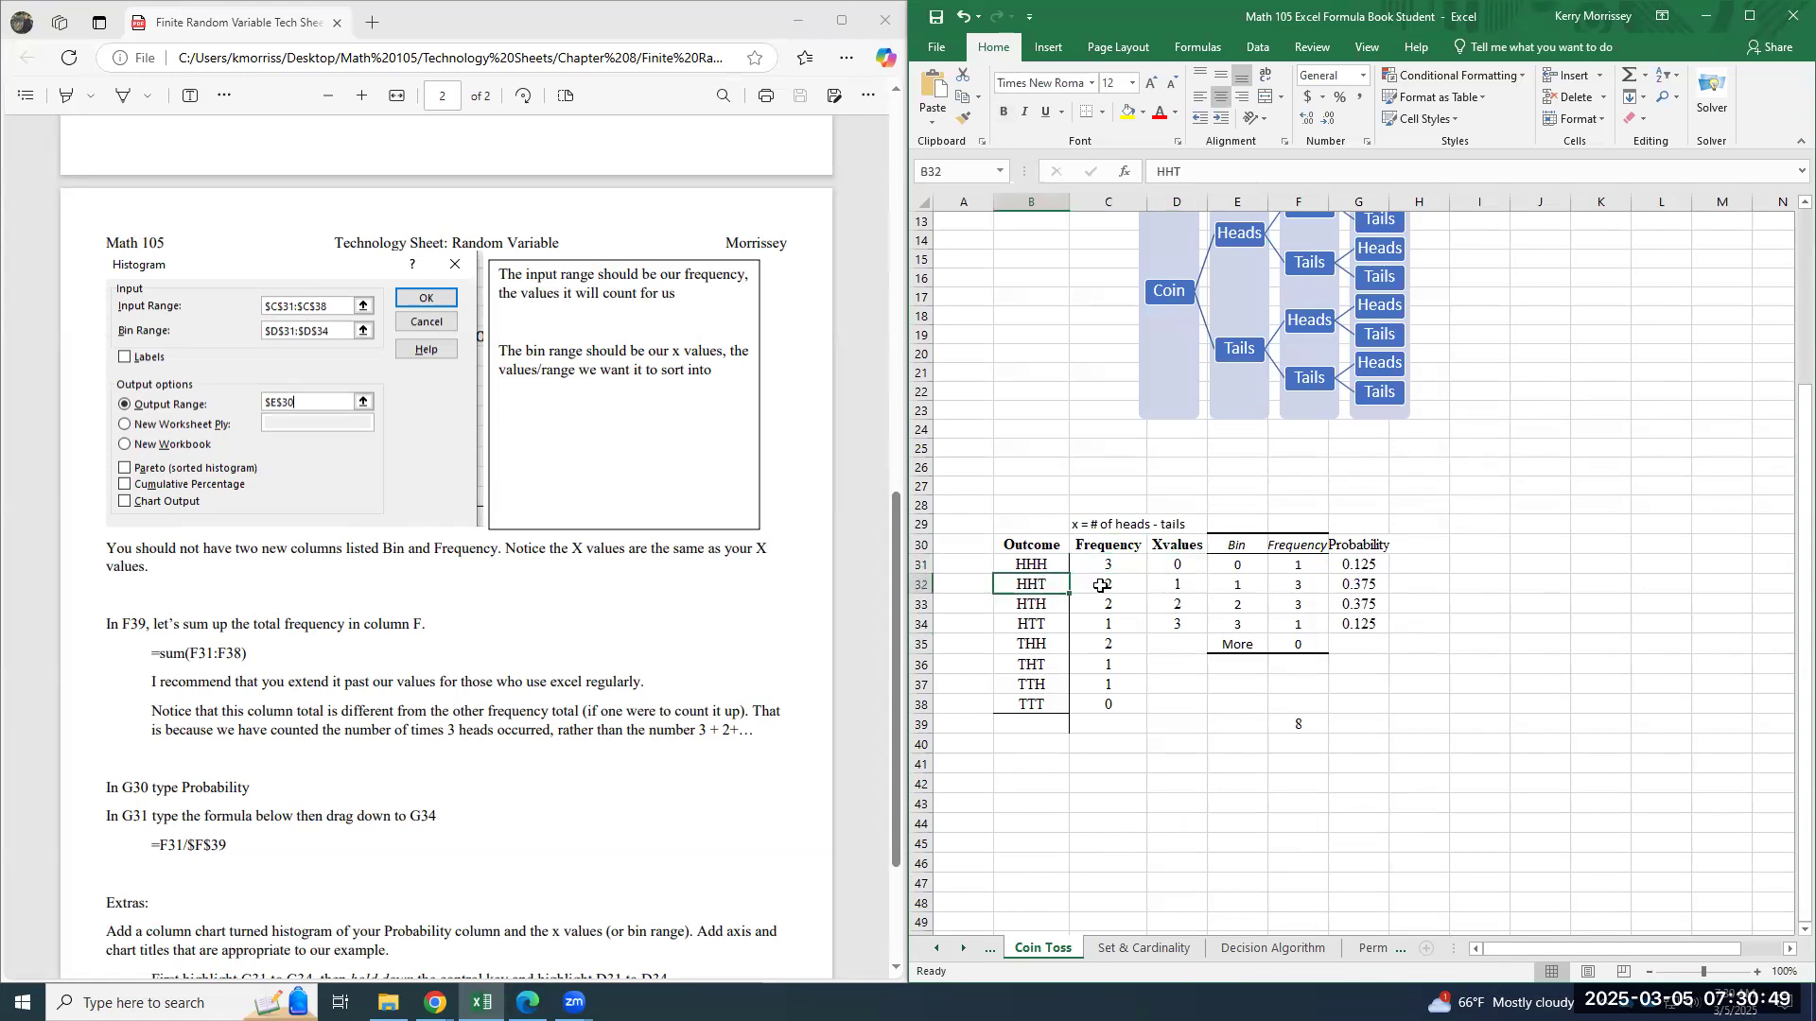
left_click(1095, 585)
key("BackSpace")
type("1")
key("Return")
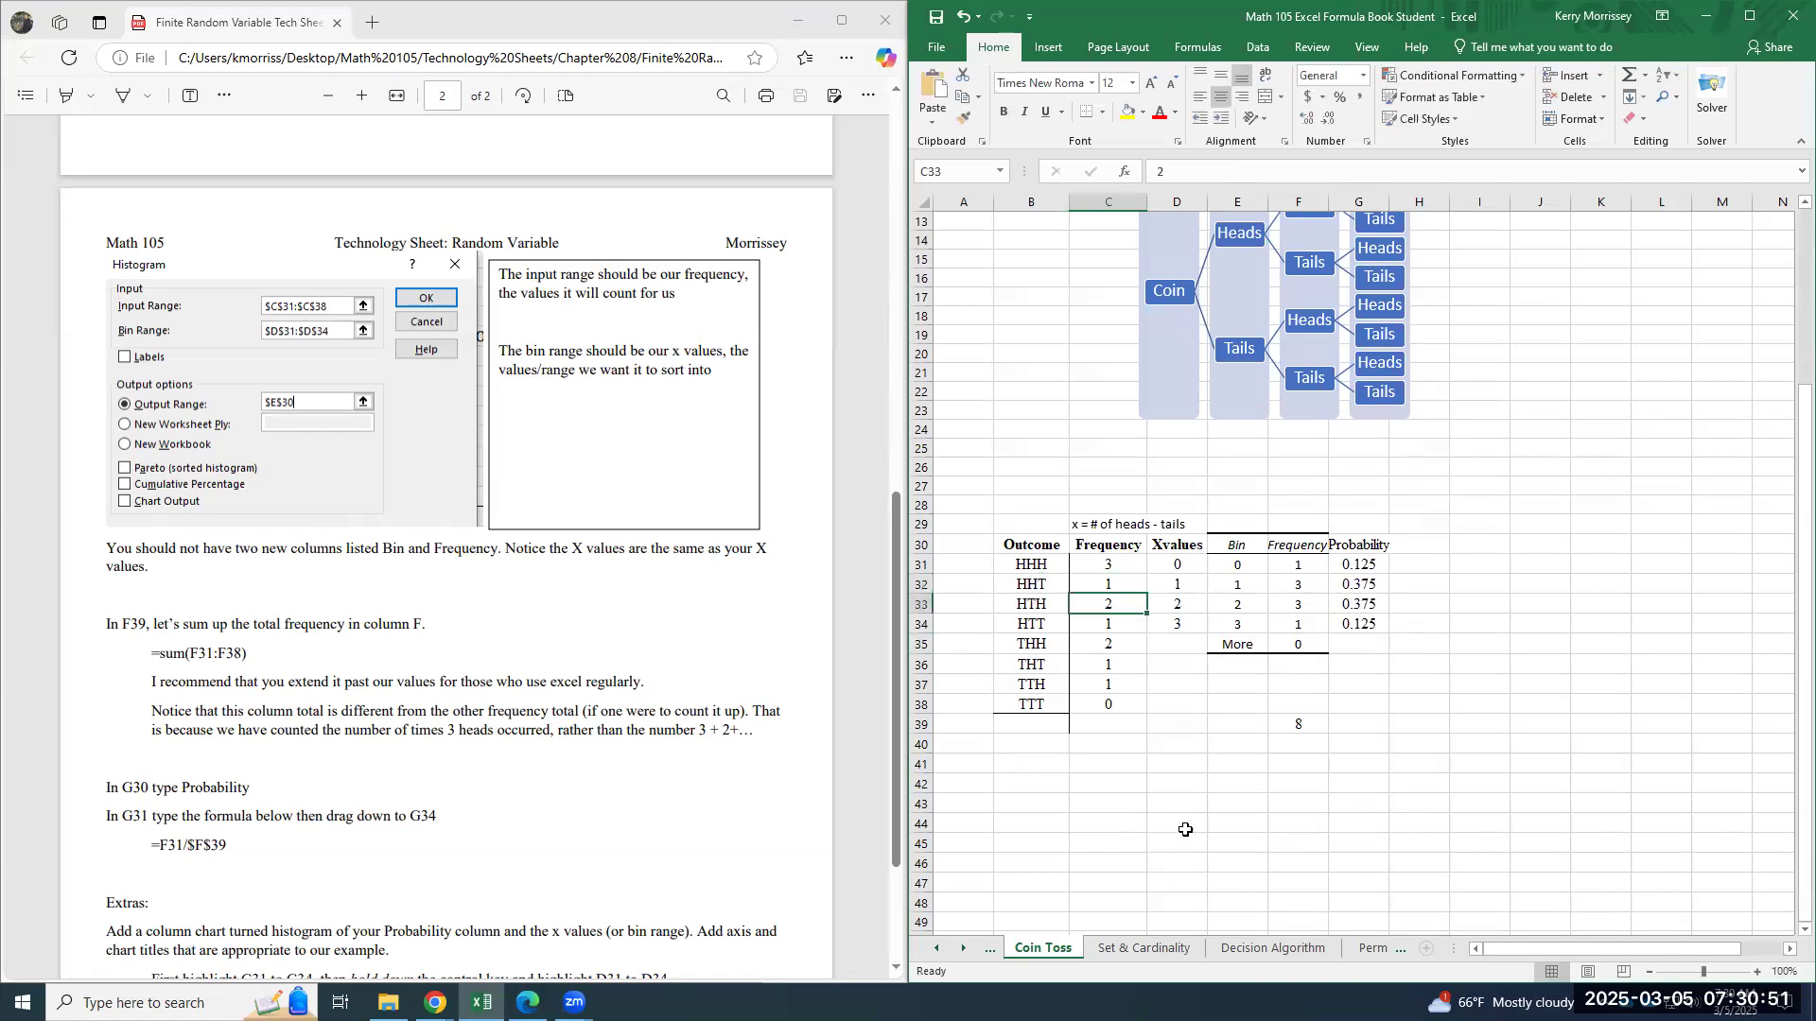
Undo the edits to C32 and C29, restoring the number-of-heads definition
left_click(1113, 585)
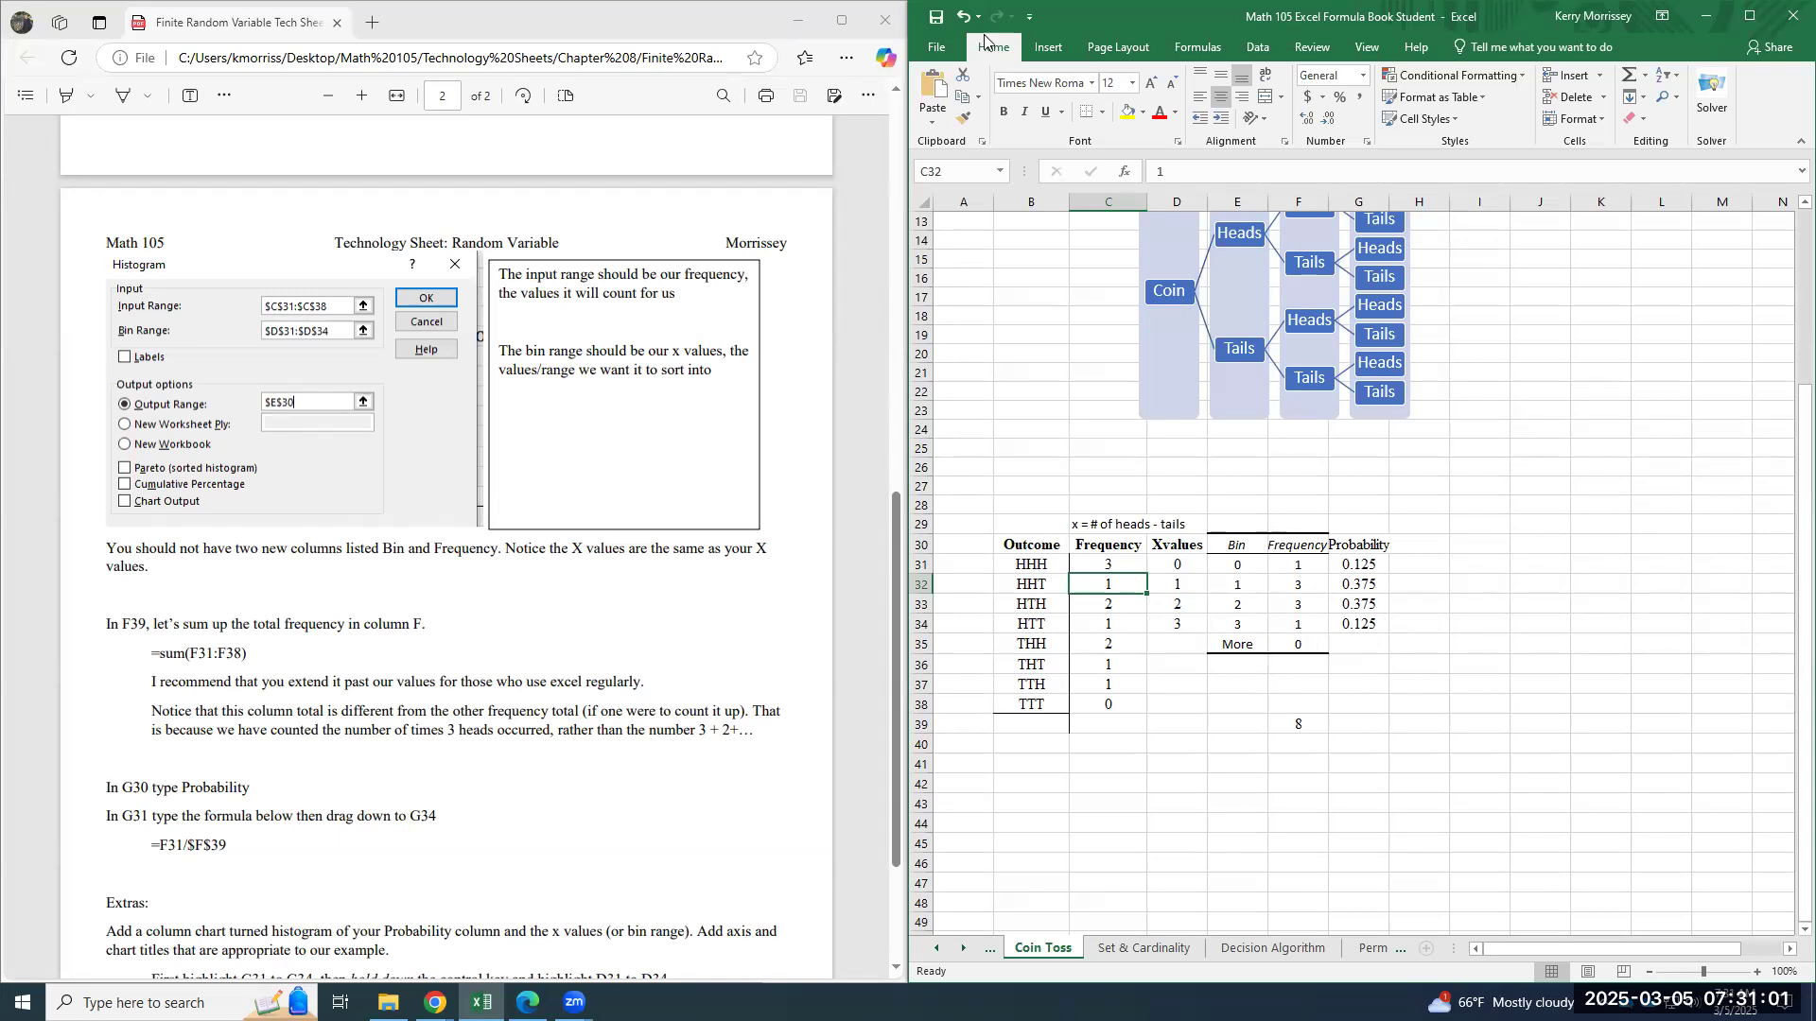
left_click(962, 18)
left_click(1135, 524)
left_click(1359, 781)
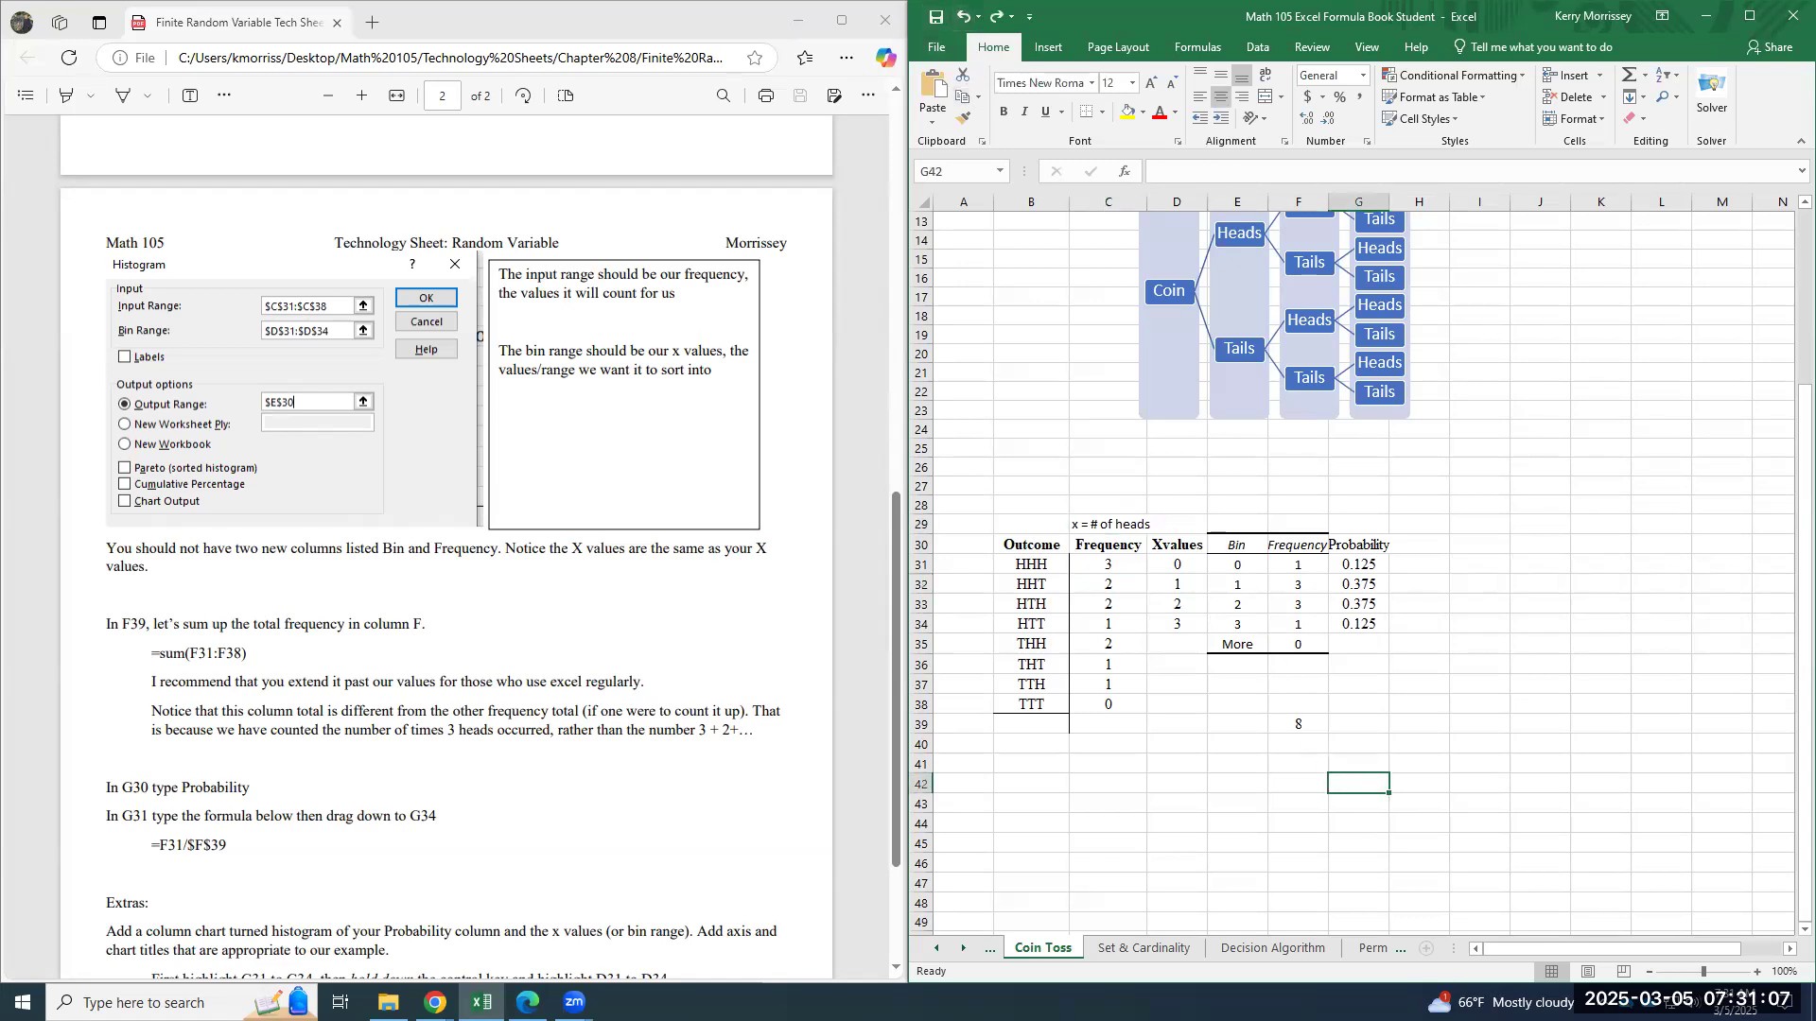
Consult the technology sheet's Extras instructions for charting the probabilities against the x values
scroll(141, 757, "down", 2)
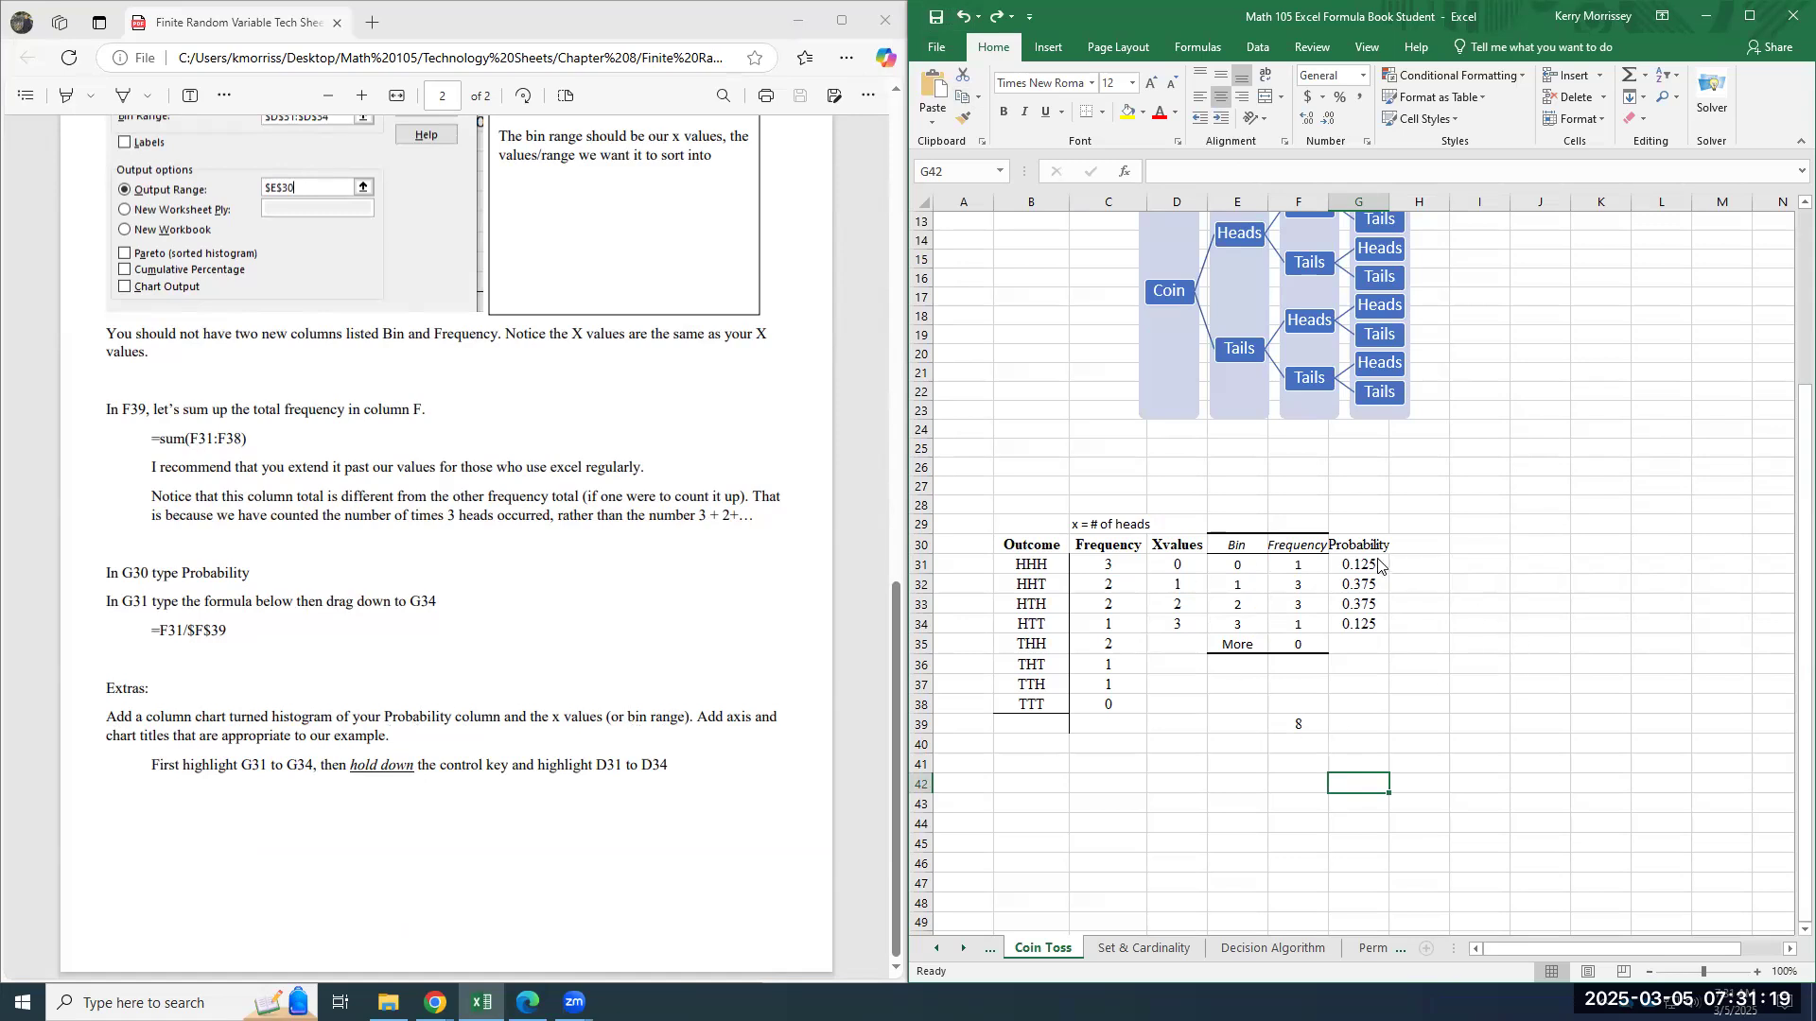
Insert a column chart of the probabilities in G31:G34 against the x values in D31:D34
left_click_drag(1378, 566, 1370, 634)
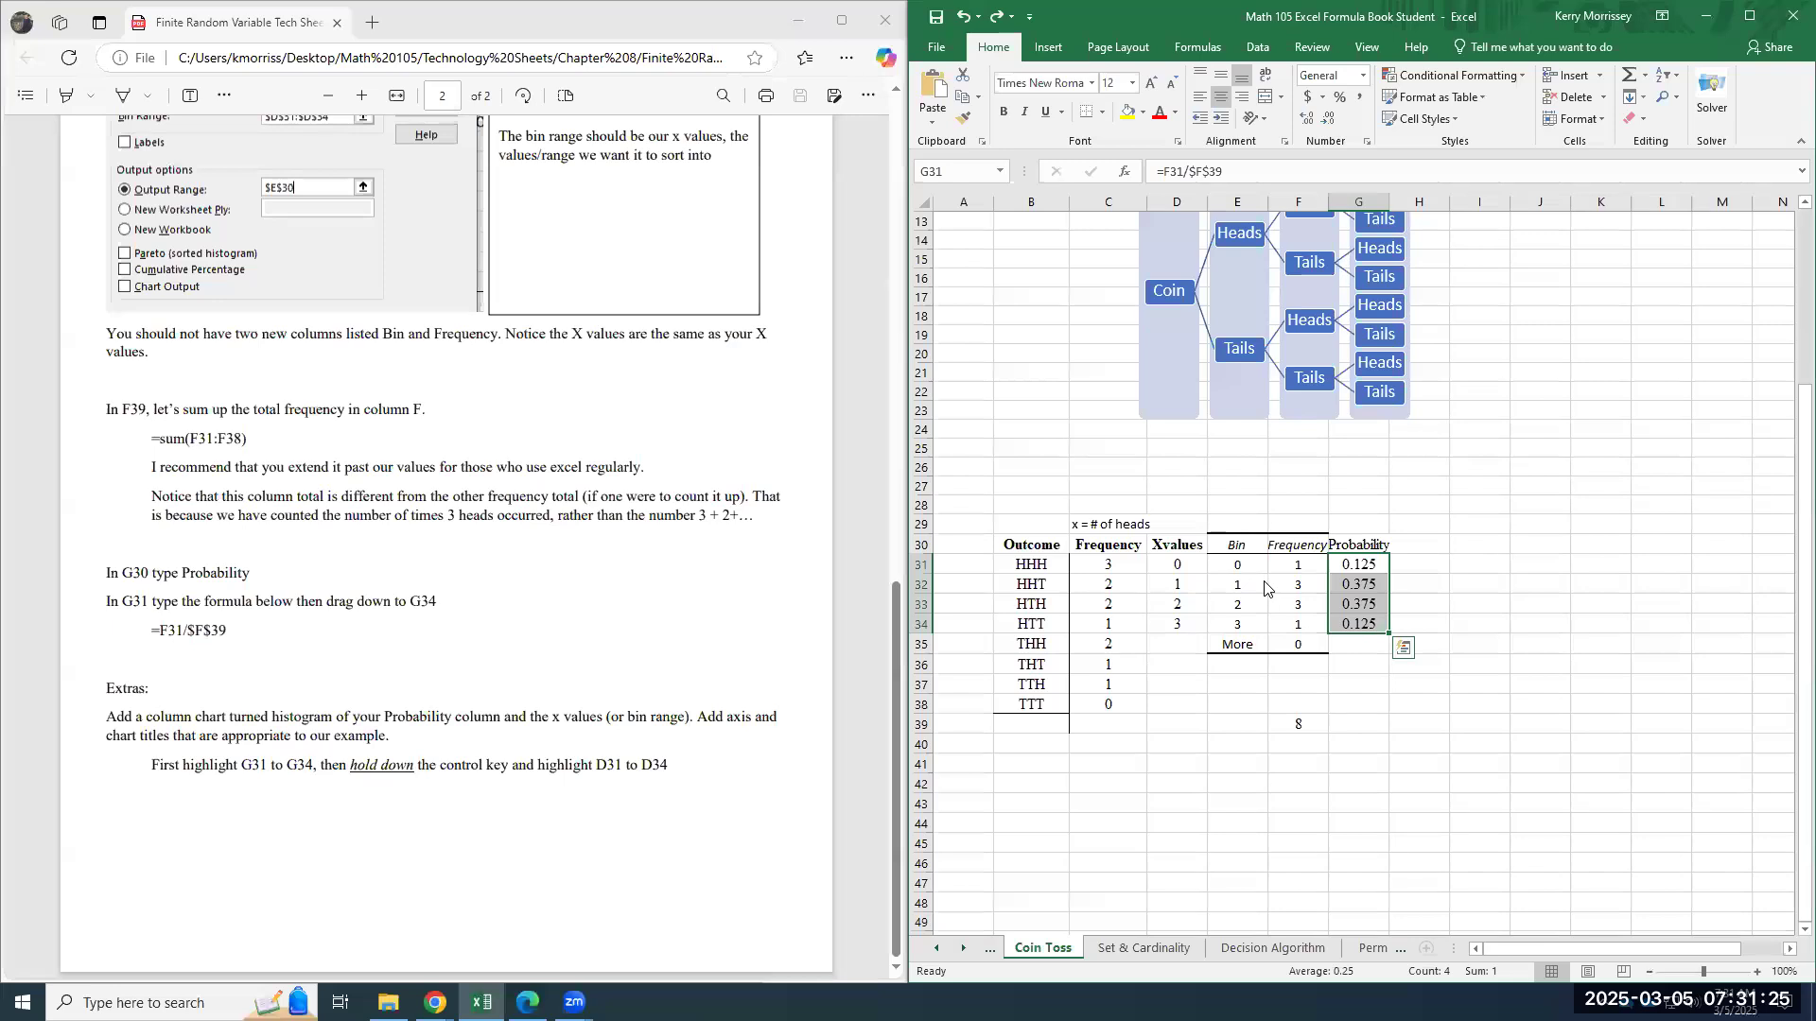
left_click_drag(1189, 567, 1184, 626)
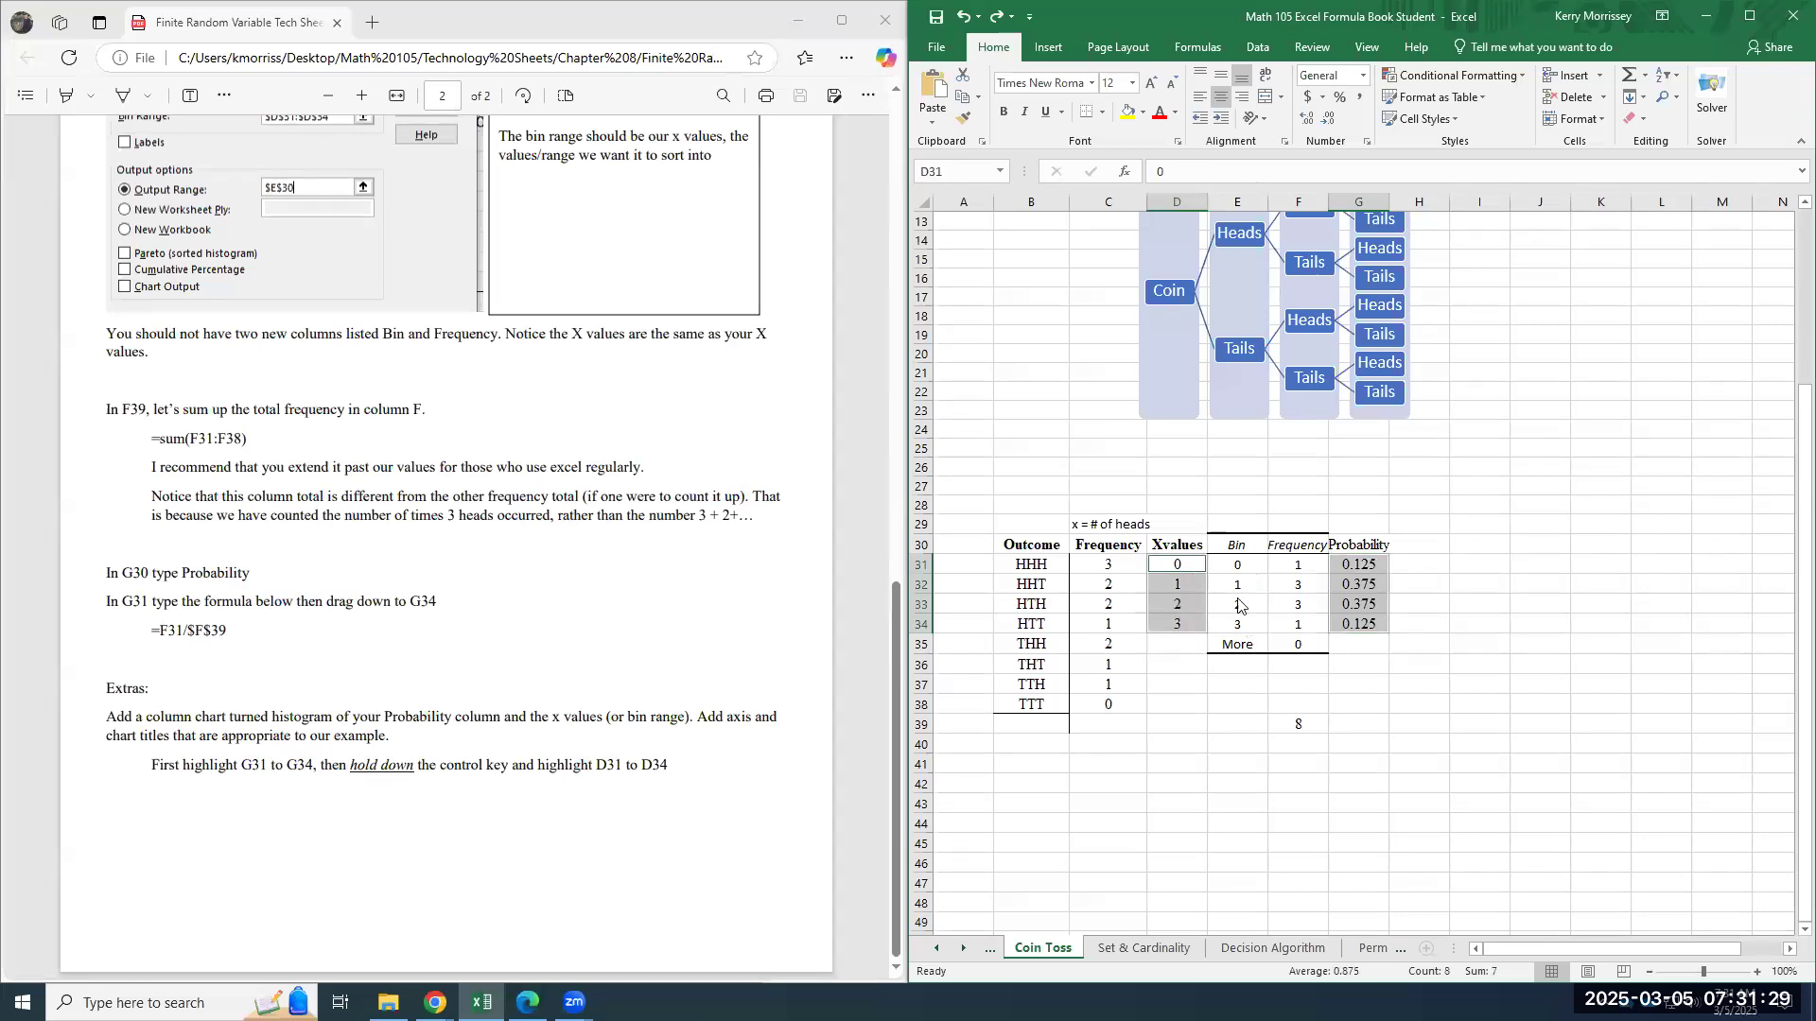
left_click(1047, 47)
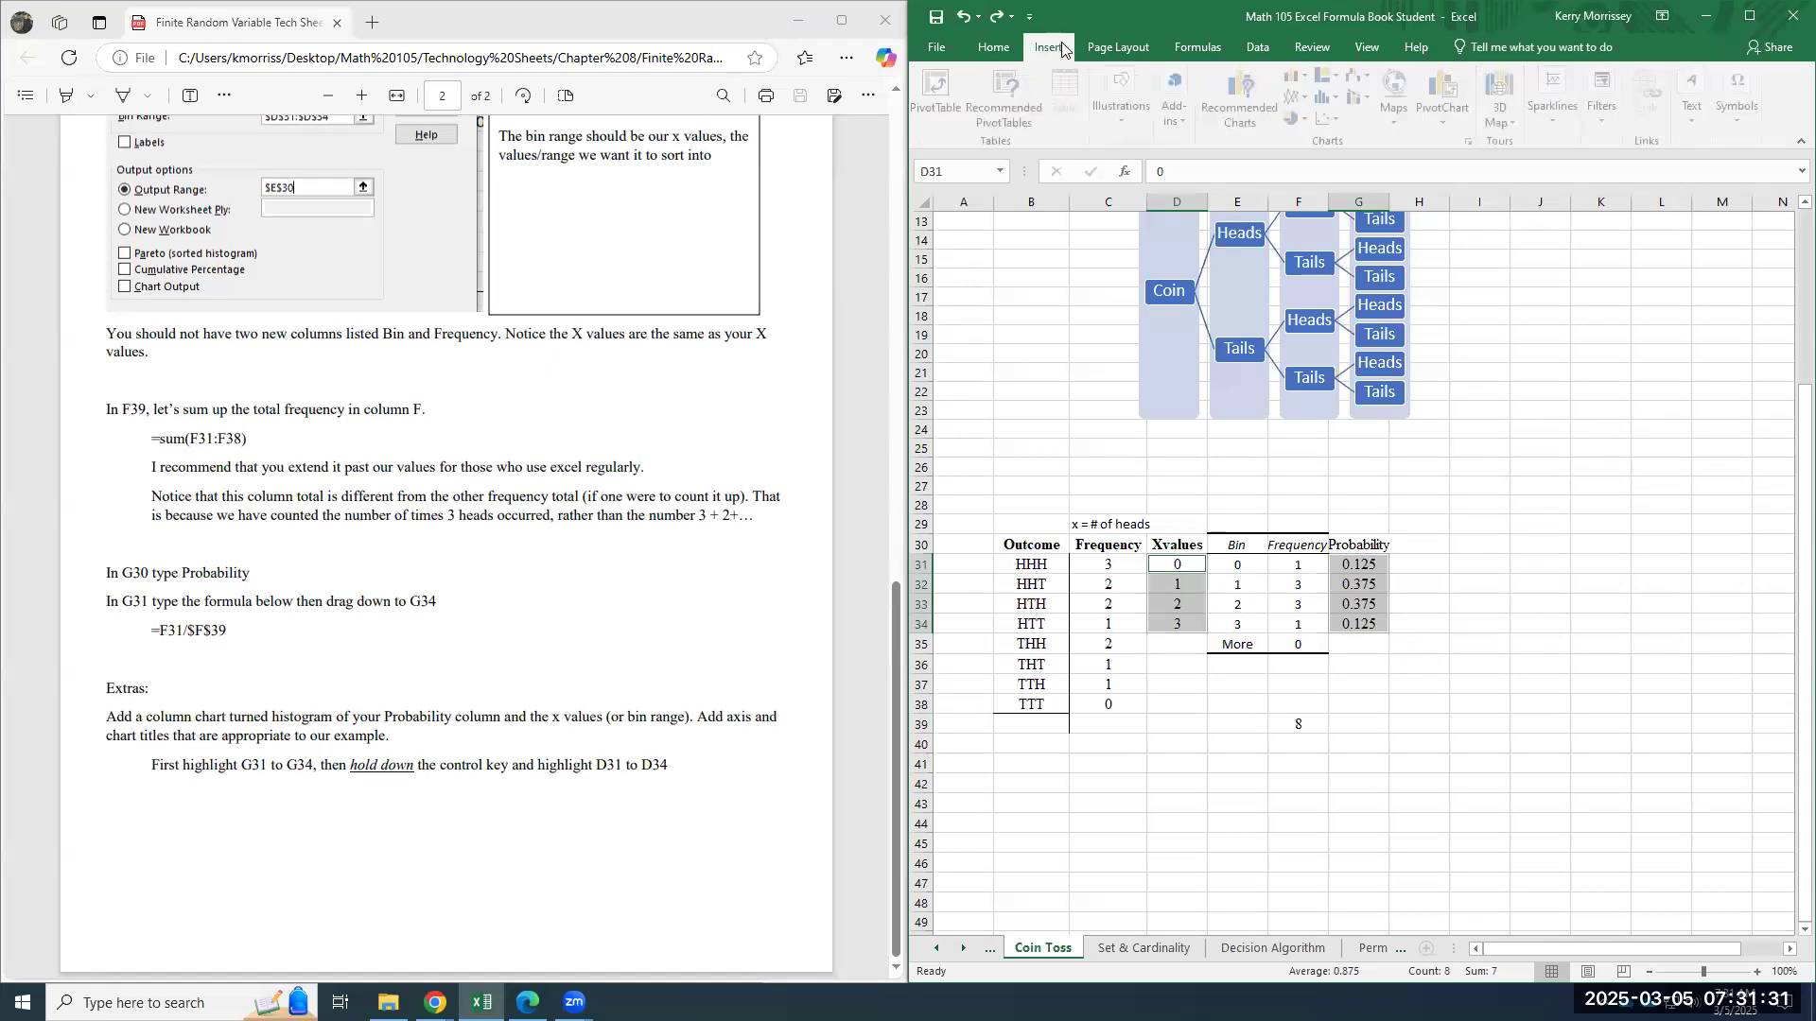
left_click(1272, 120)
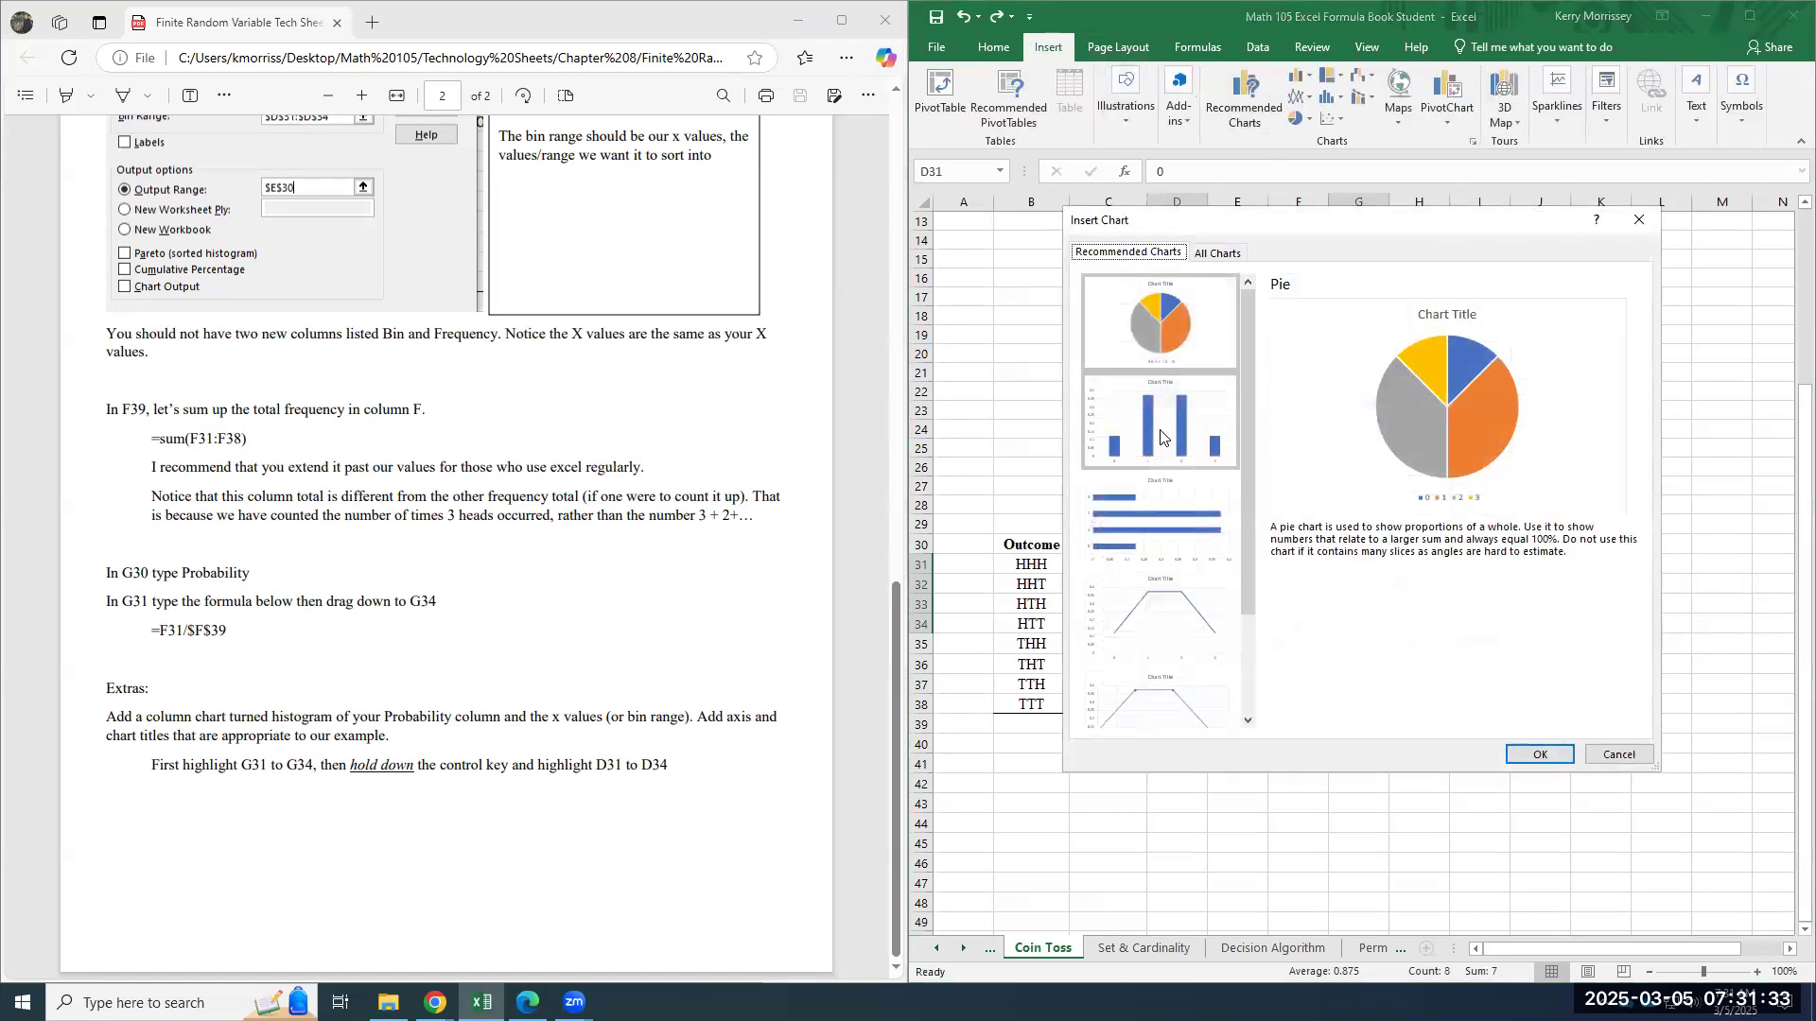
left_click(1540, 754)
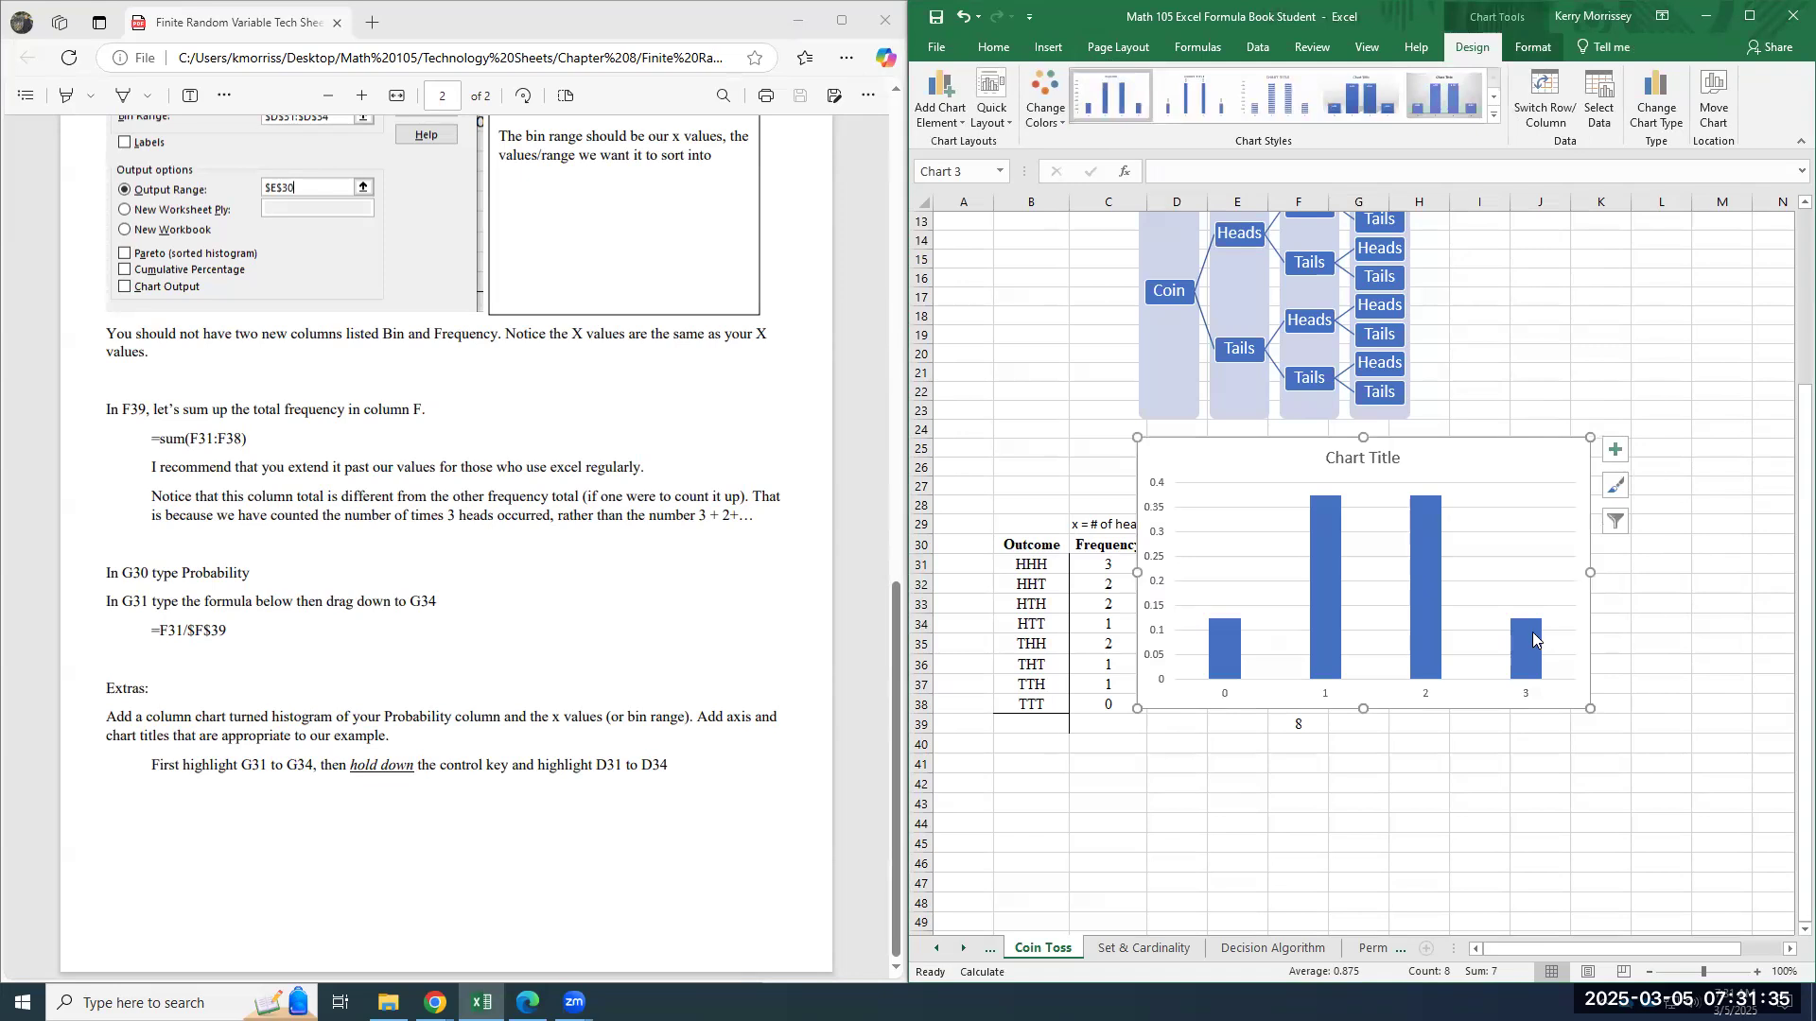
Move the chart beside the Probability column so that it no longer covers the distribution table
left_click_drag(1508, 449, 1066, 544)
left_click_drag(1634, 948, 1499, 949)
left_click_drag(1669, 550, 1525, 535)
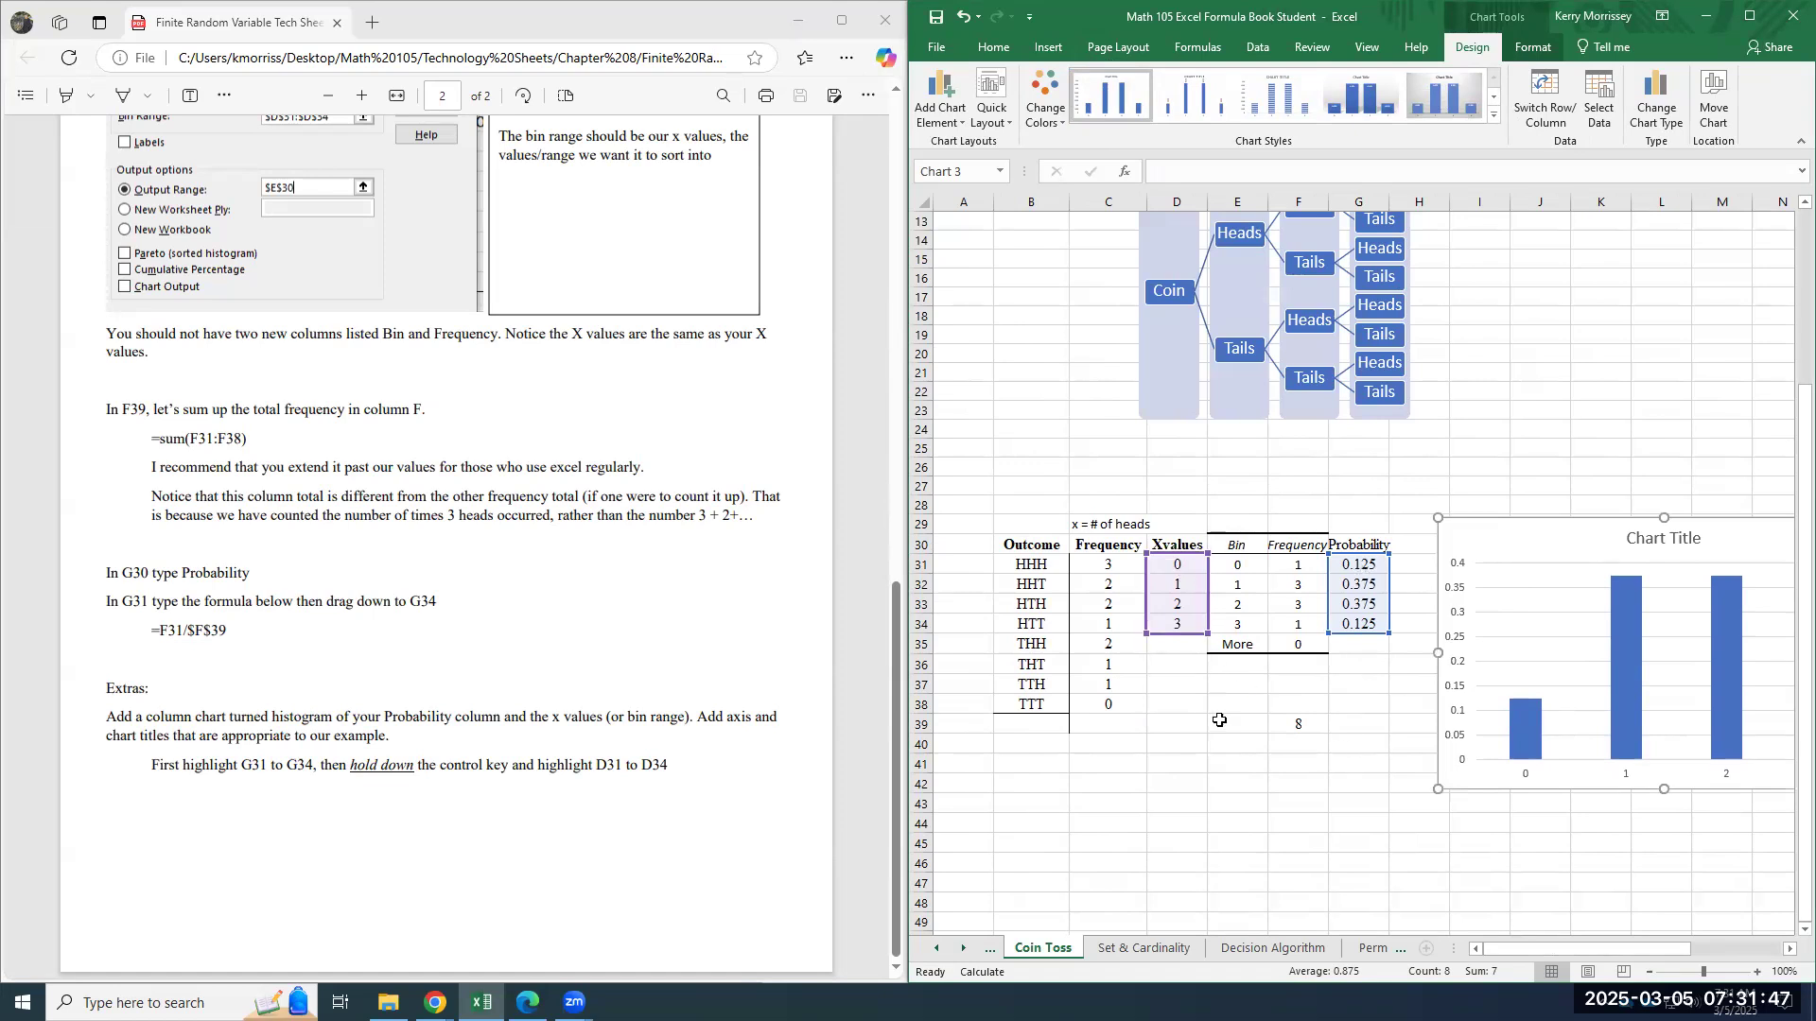
Reduce the data series' gap width to its minimum so the columns touch like a histogram
double_click(1624, 653)
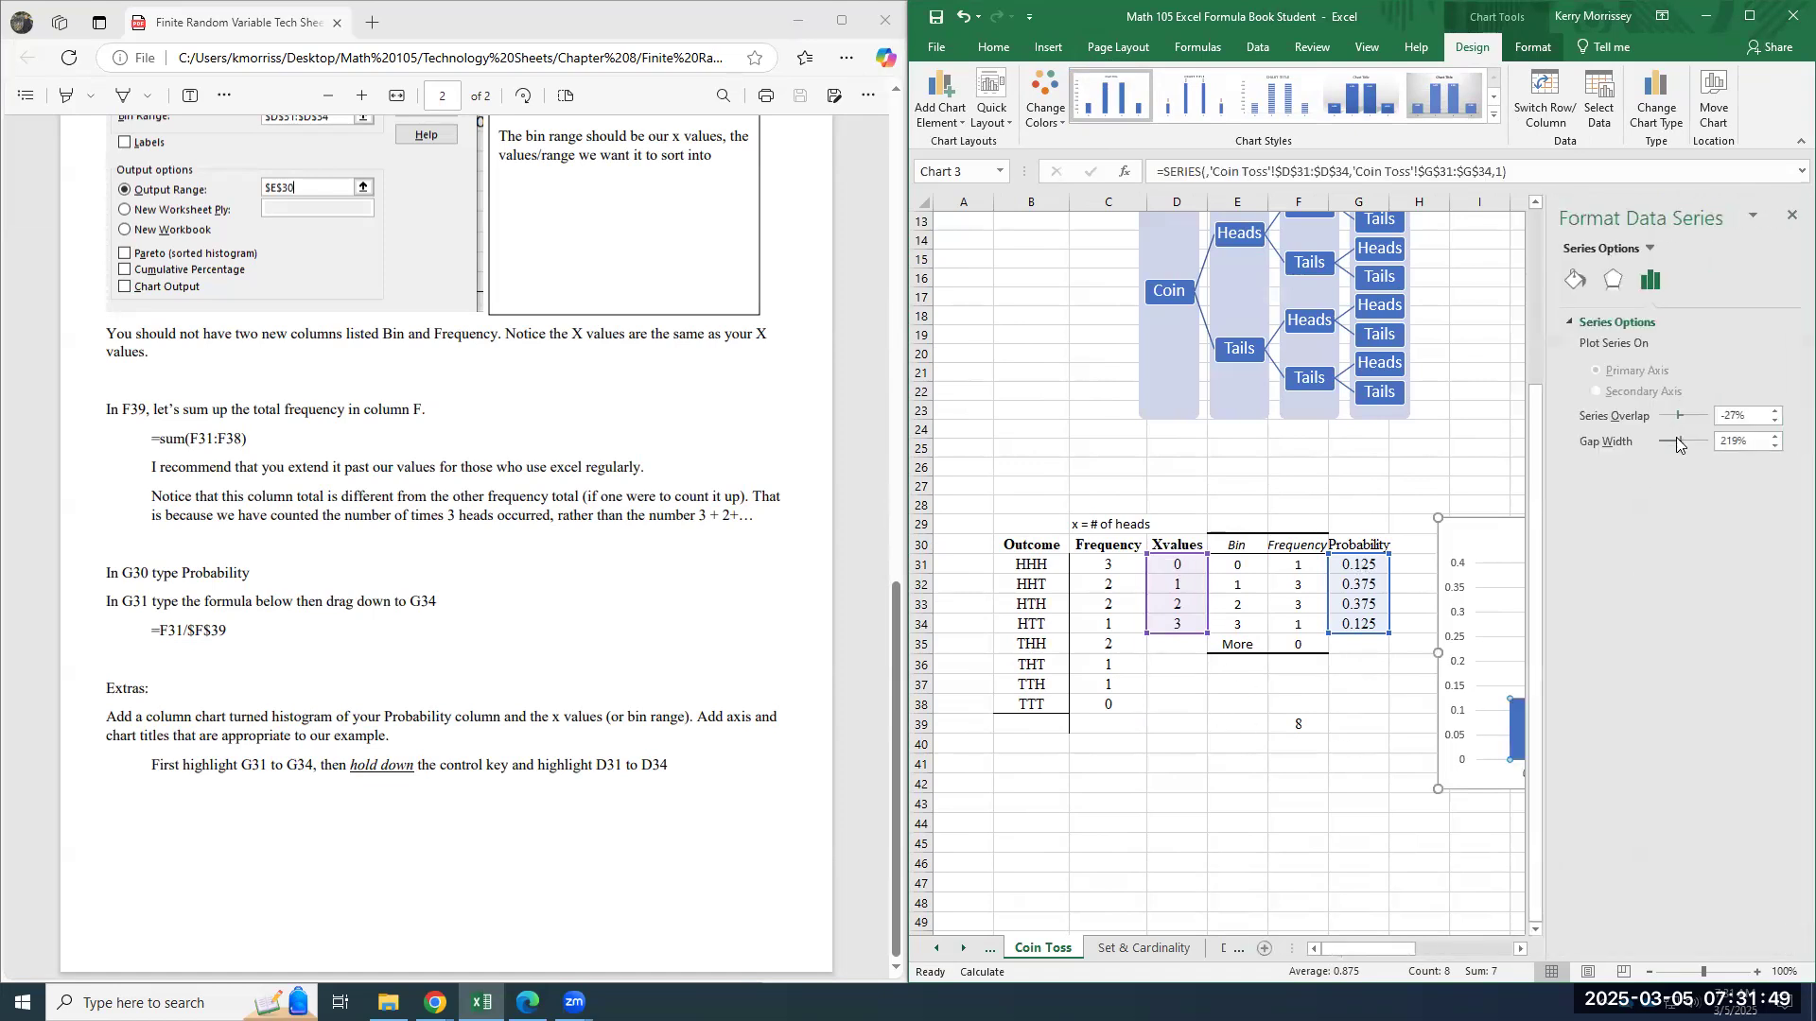
left_click_drag(1682, 442, 1657, 444)
left_click(1790, 219)
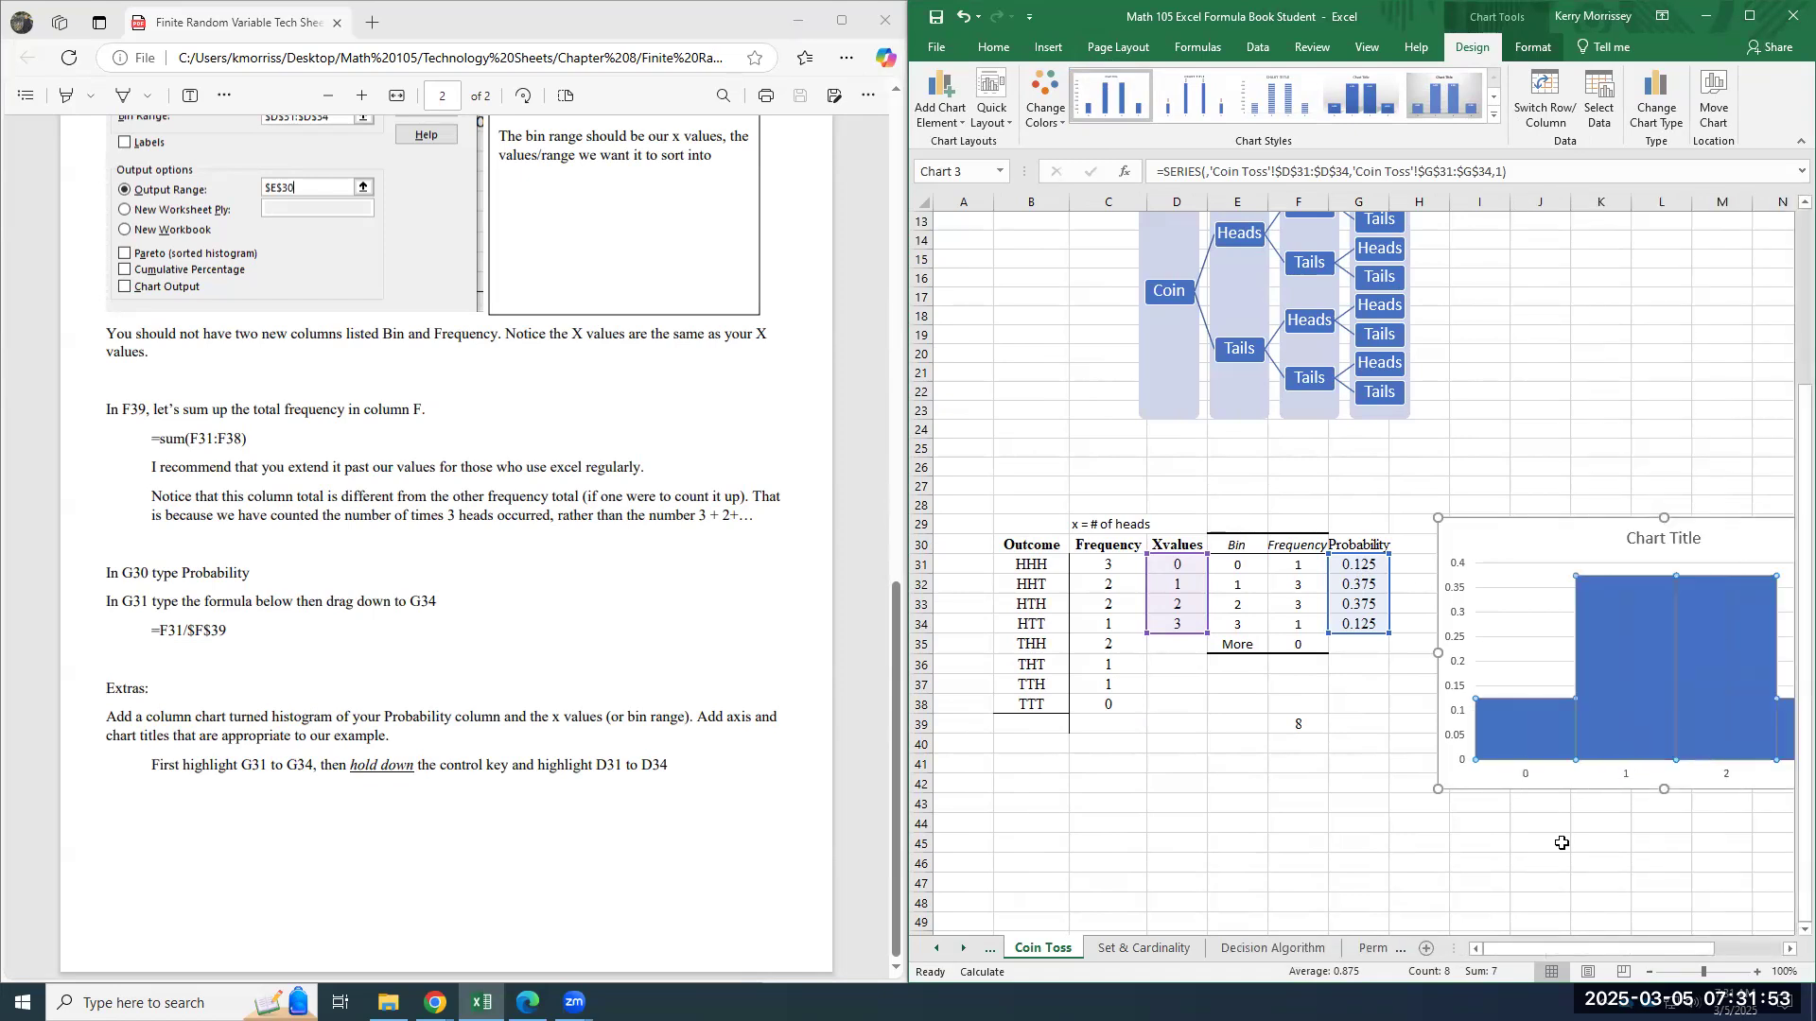
left_click(1562, 845)
left_click_drag(1588, 944, 1630, 930)
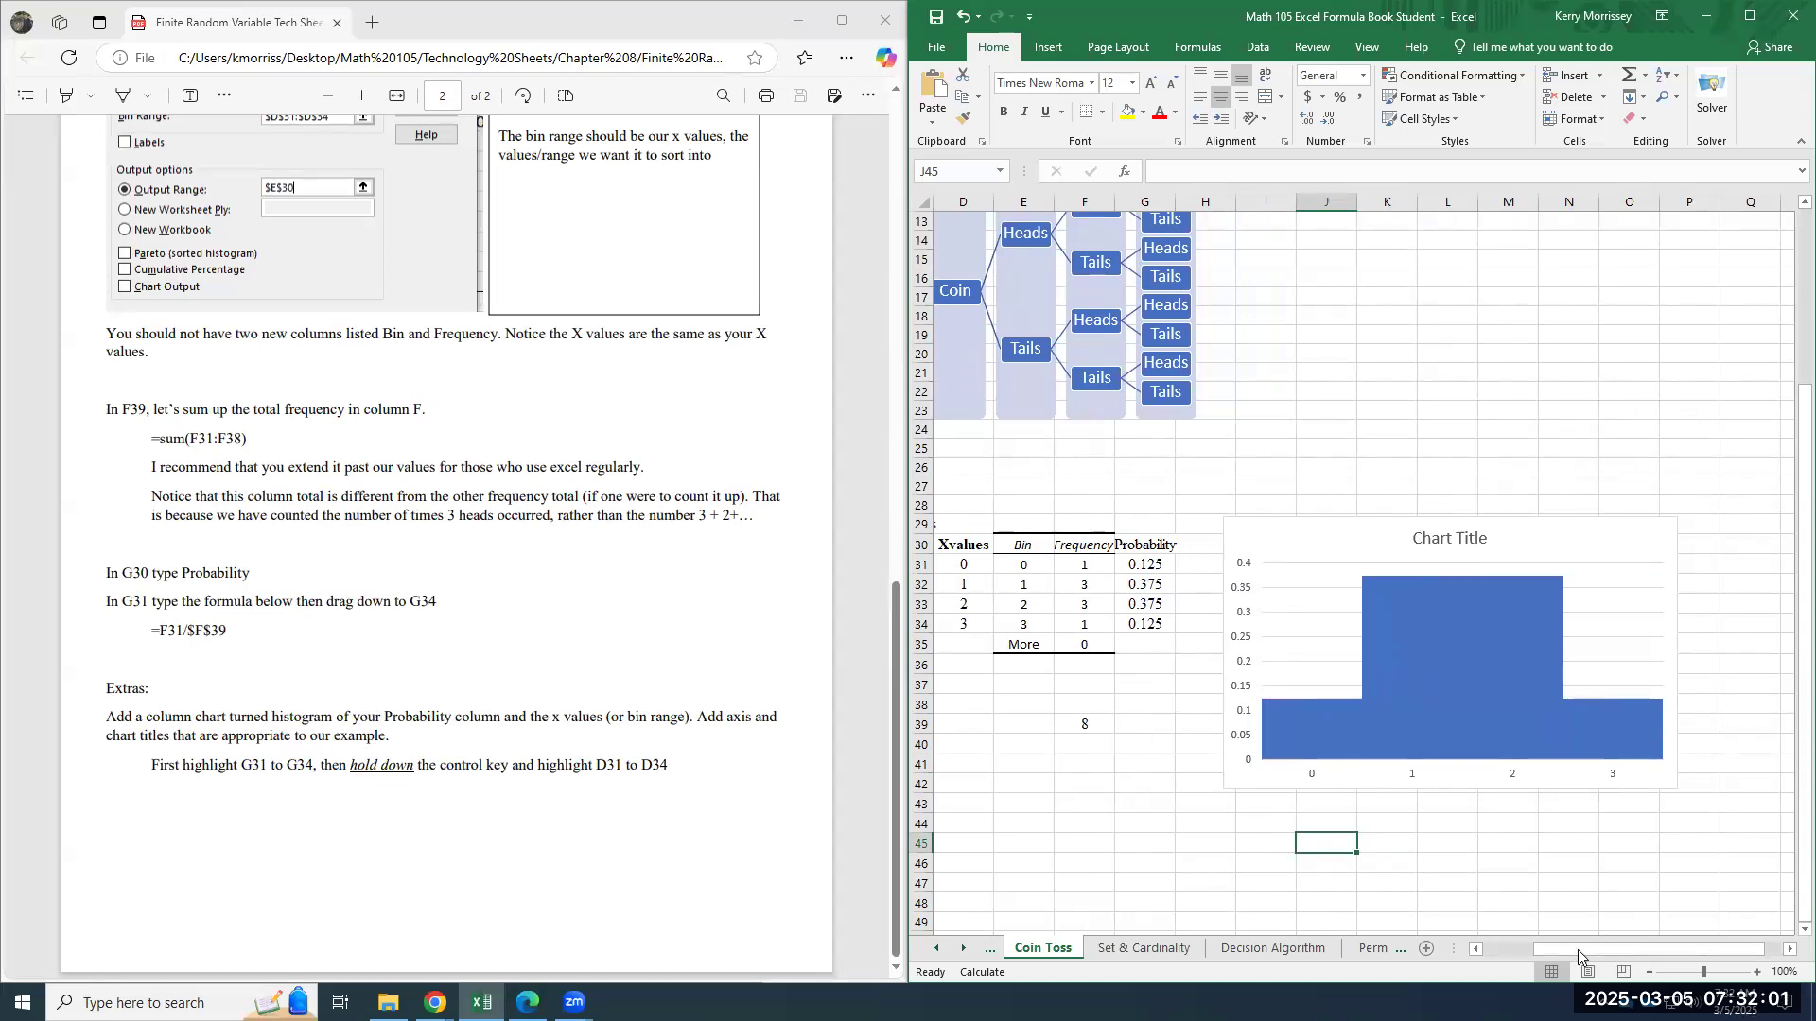
Copy the whole distribution table in B29:G40 and paste the duplicate below it, starting at B45
left_click_drag(1577, 949, 1490, 956)
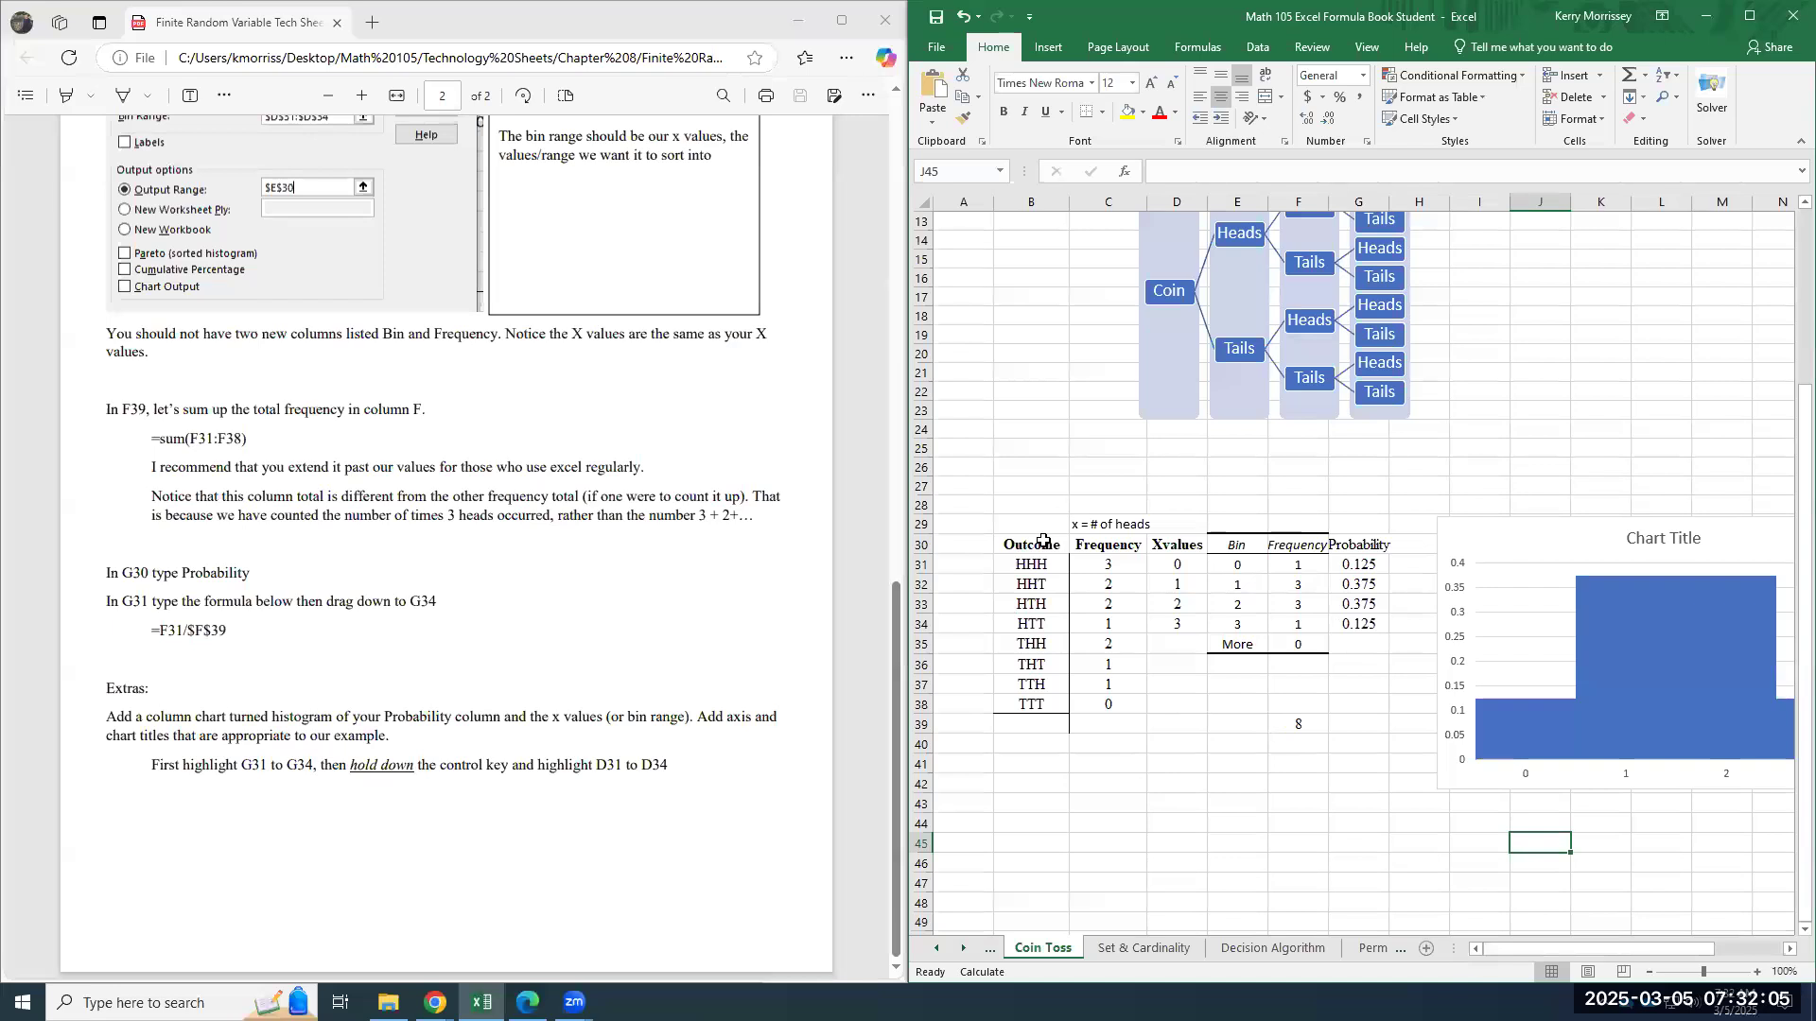
left_click_drag(1024, 533, 1377, 735)
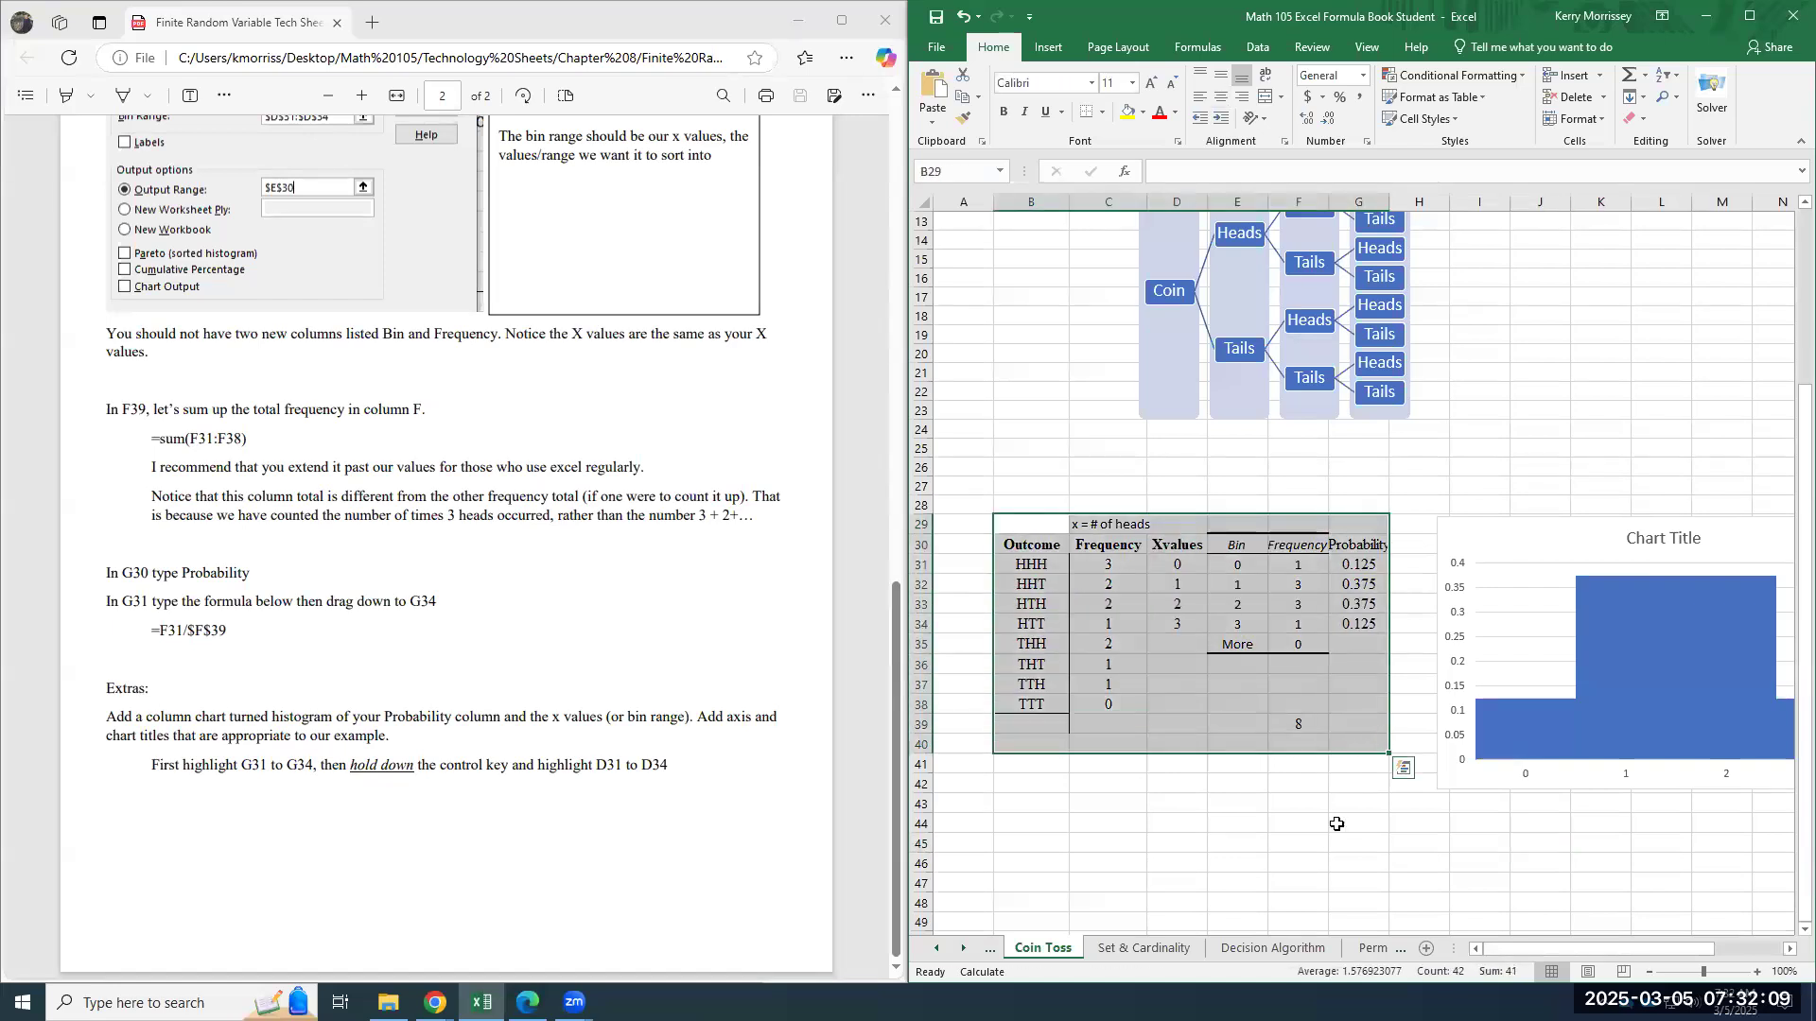
key("ctrl+c")
scroll(1067, 714, "down", 3)
left_click(1035, 673)
key("ctrl+v")
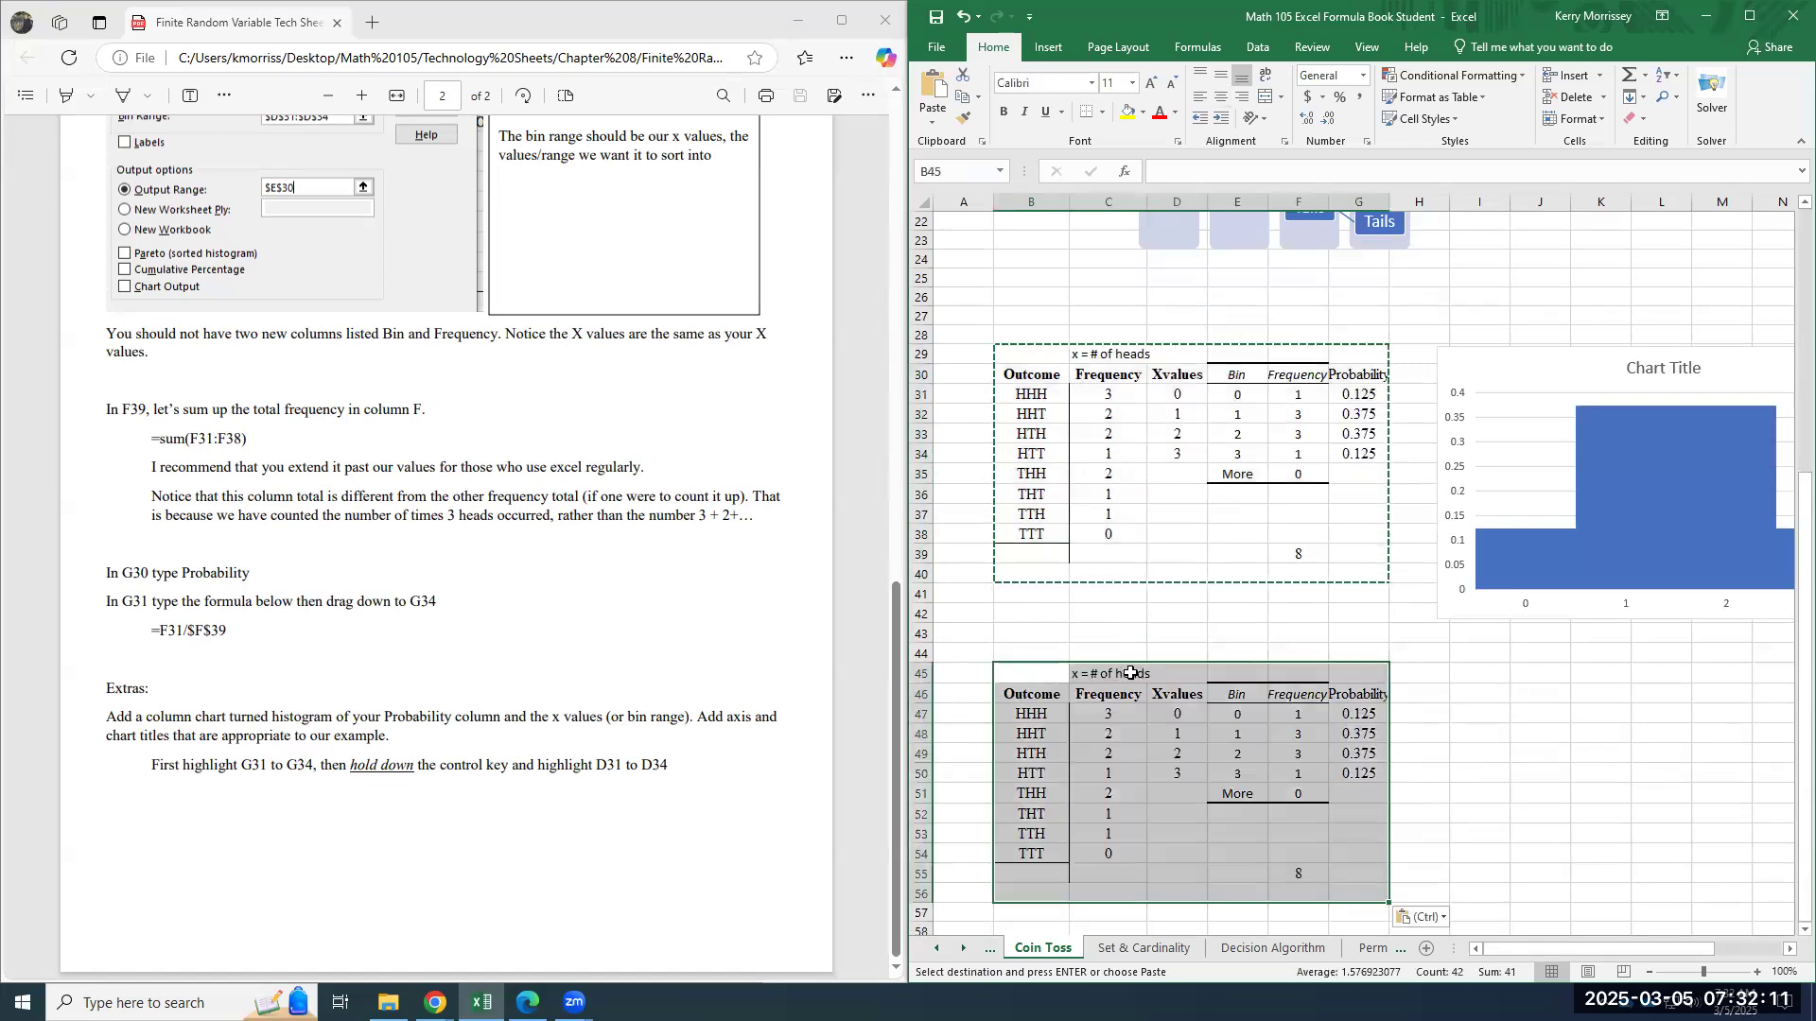
Change the random variable definition in C45 of the copied table to "x = # of heads - tails"
double_click(1143, 675)
type("- tails")
key("Return")
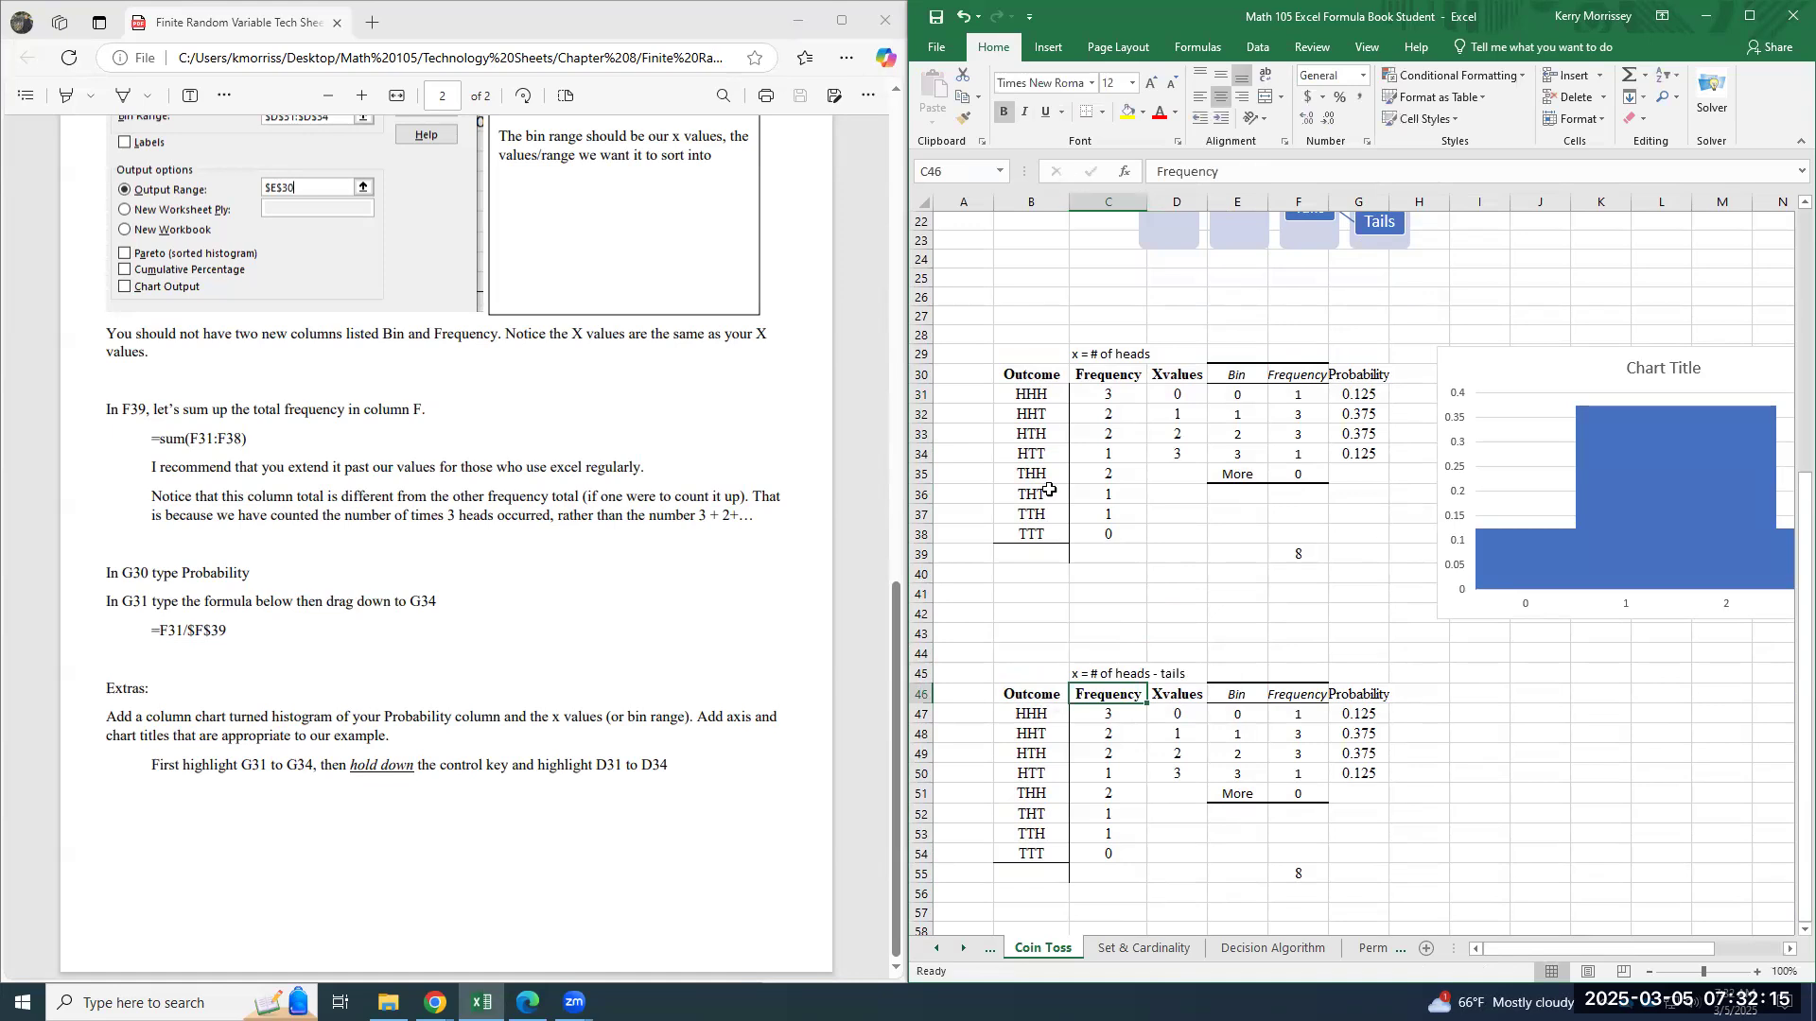
Enter the heads-minus-tails values in C48:C51: 1 for HHT, 1 for HTH, -1 for HTT and 1 for THH
left_click(1138, 735)
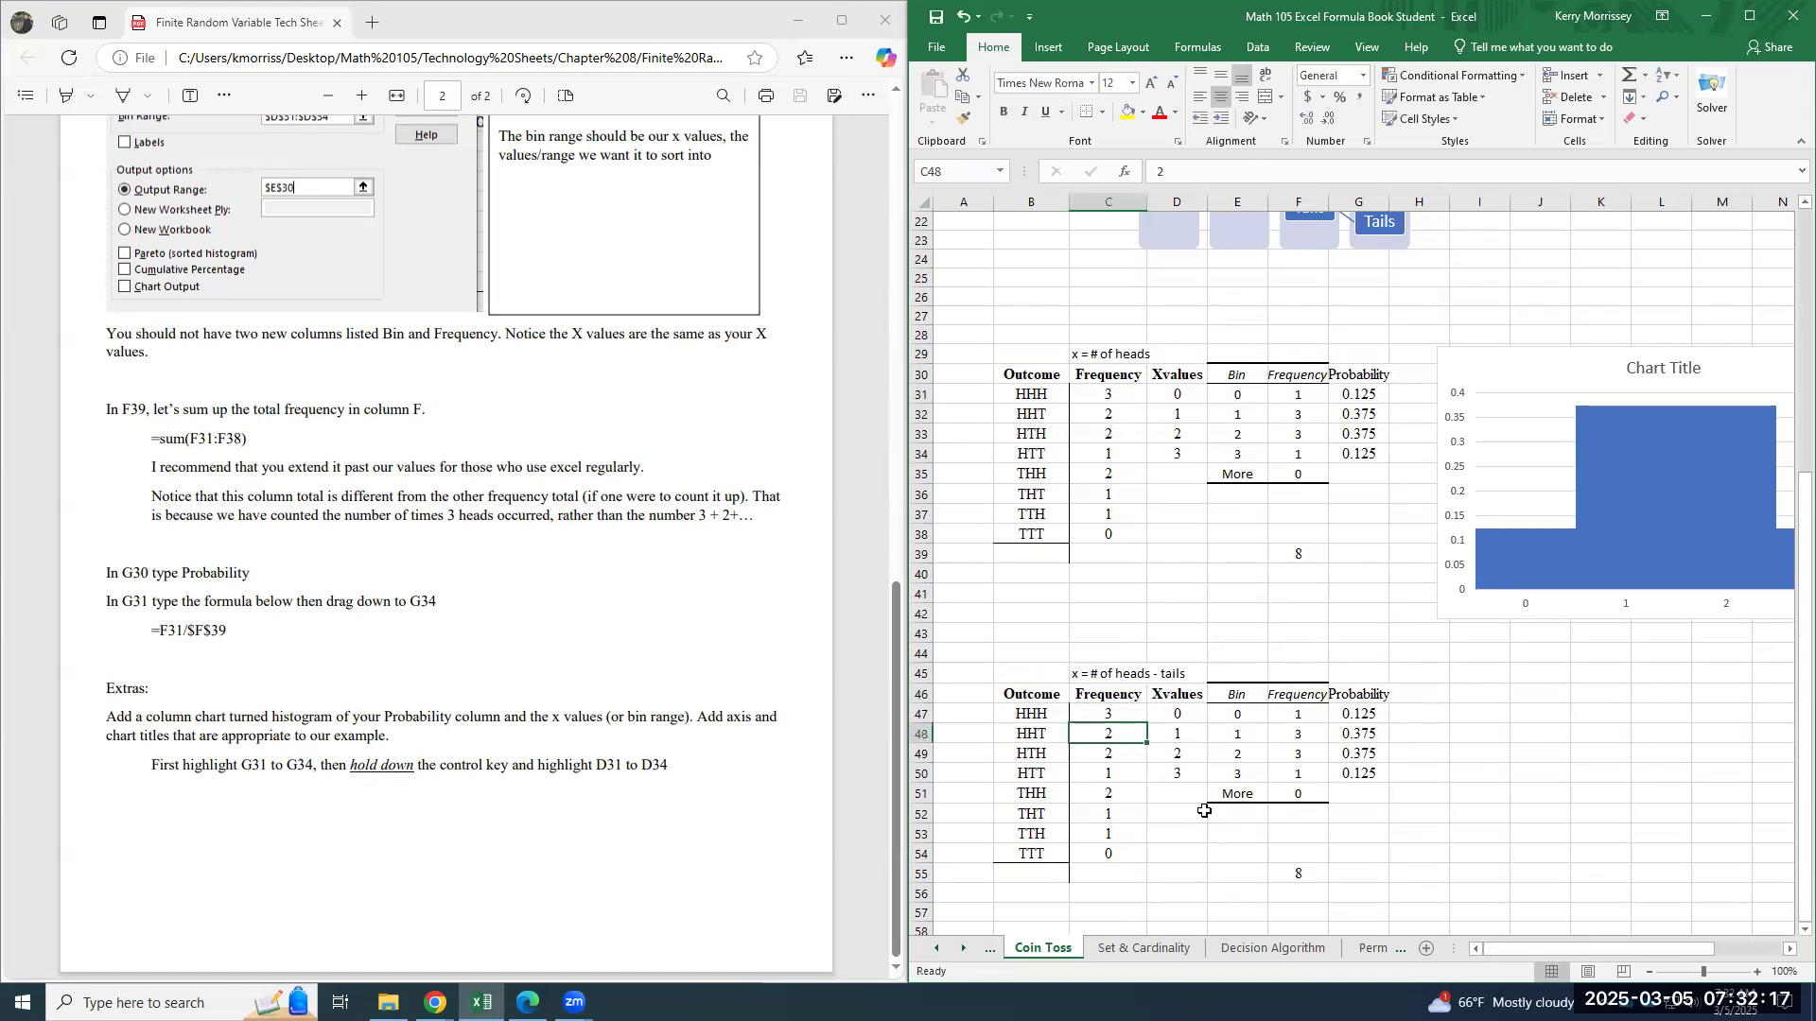
type("1")
key("Return")
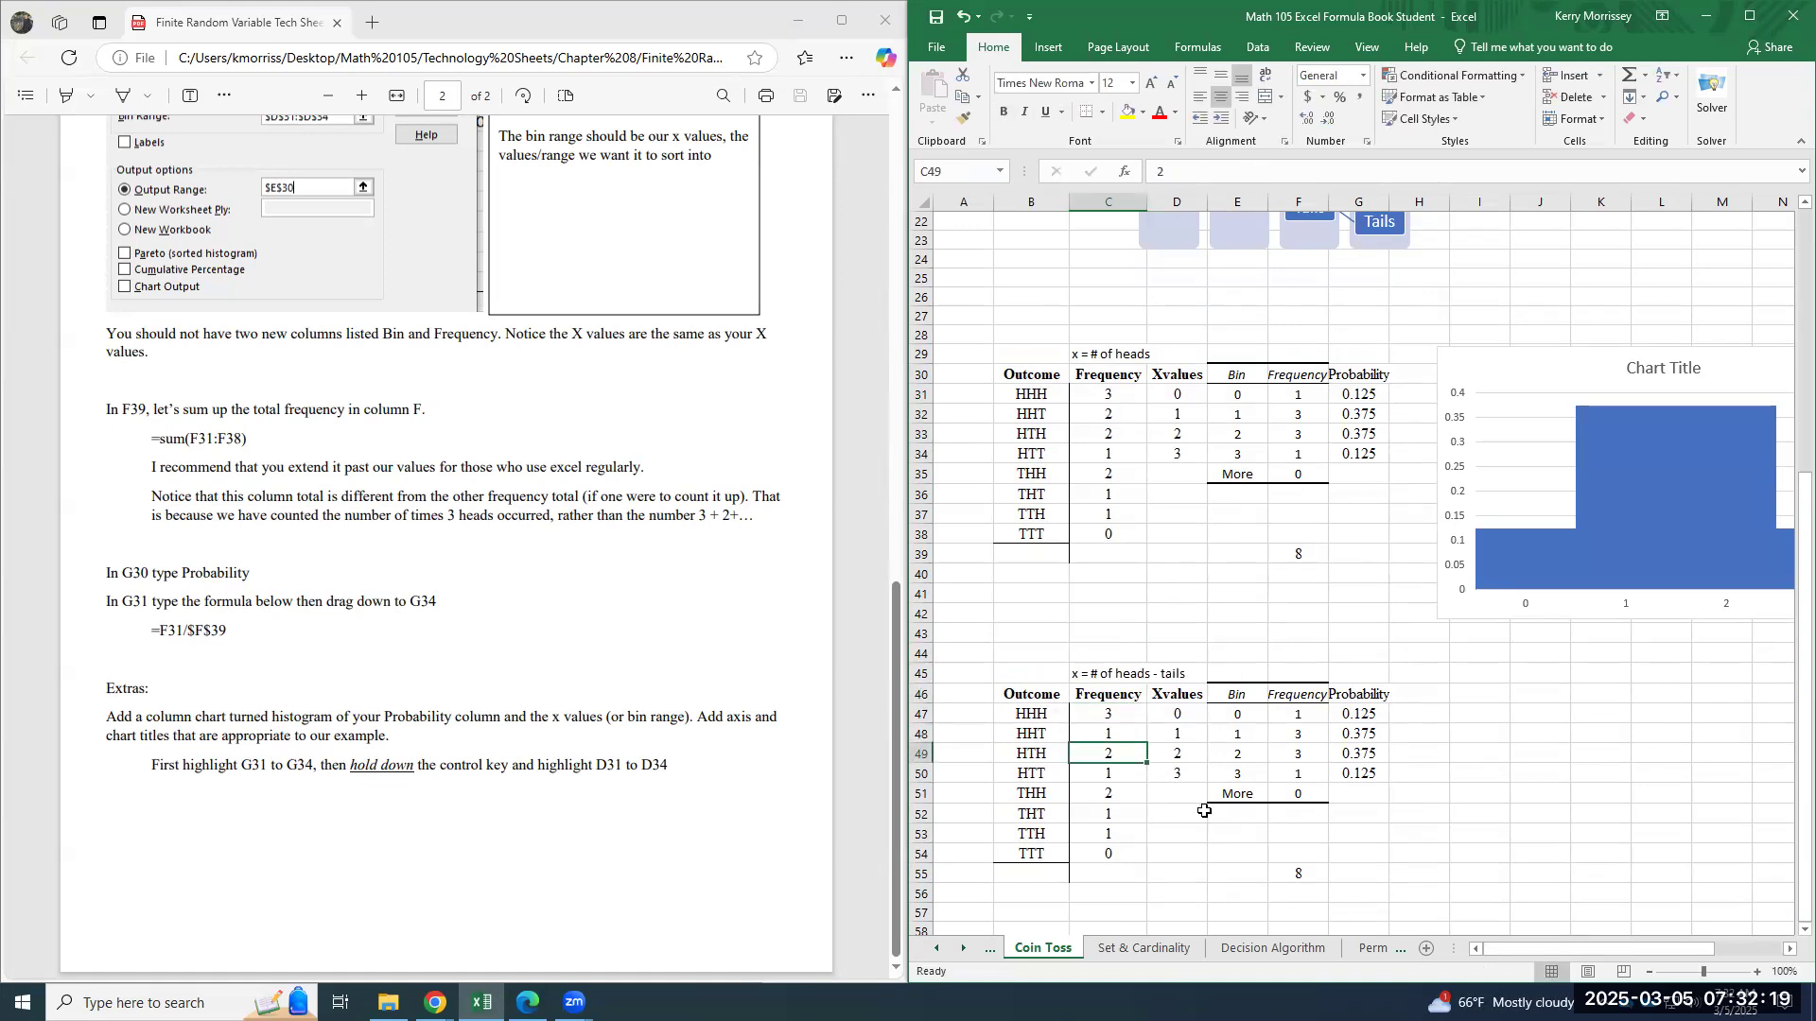
type("1")
key("Return")
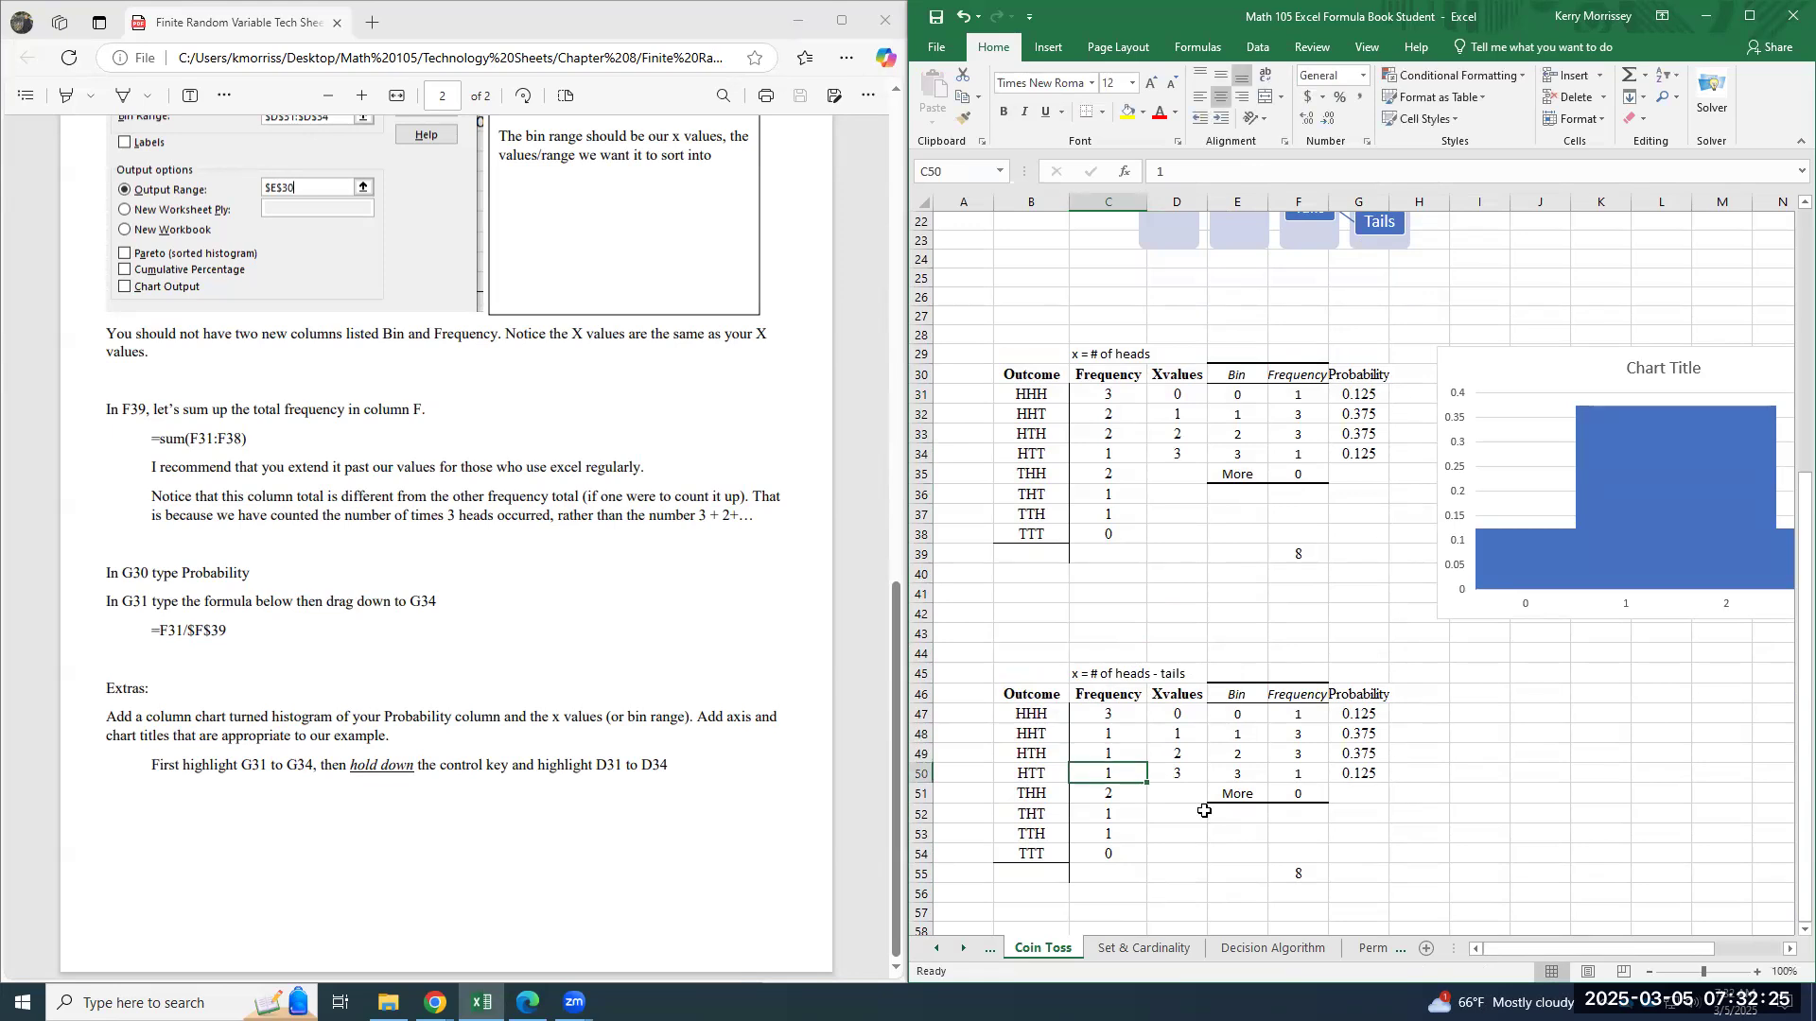
type("-1")
key("Return")
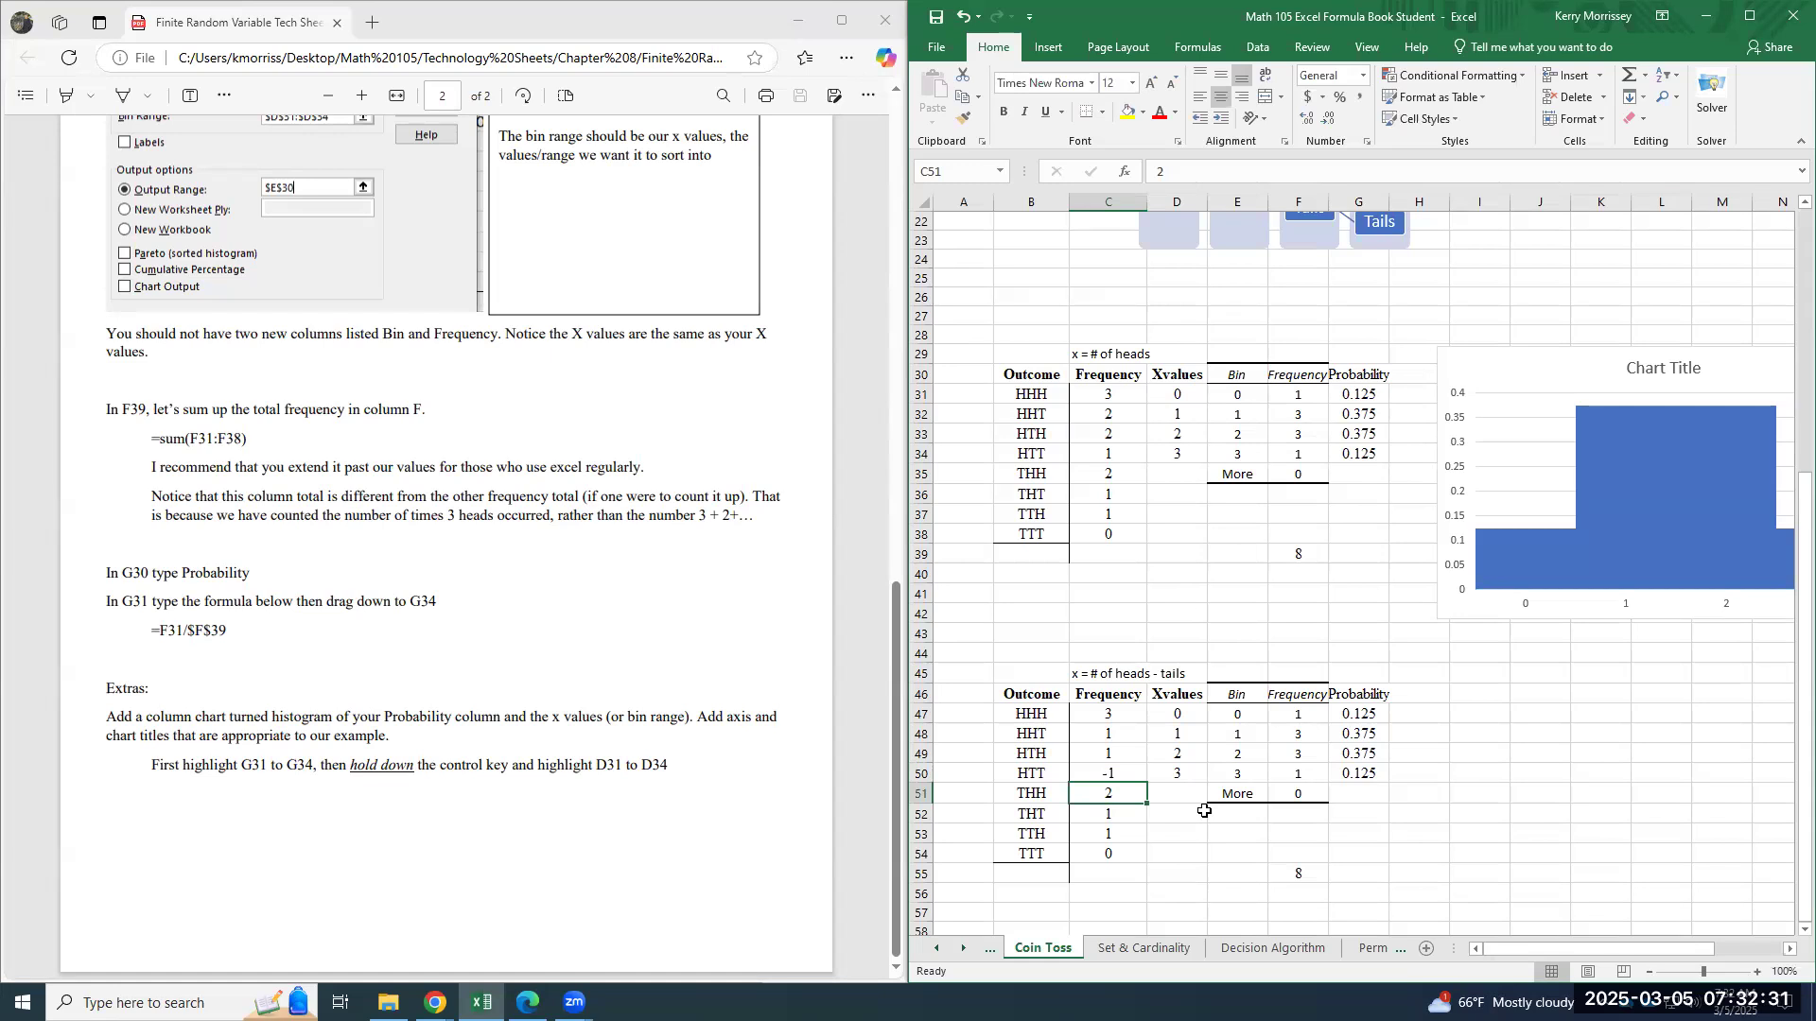
type("1")
key("Return")
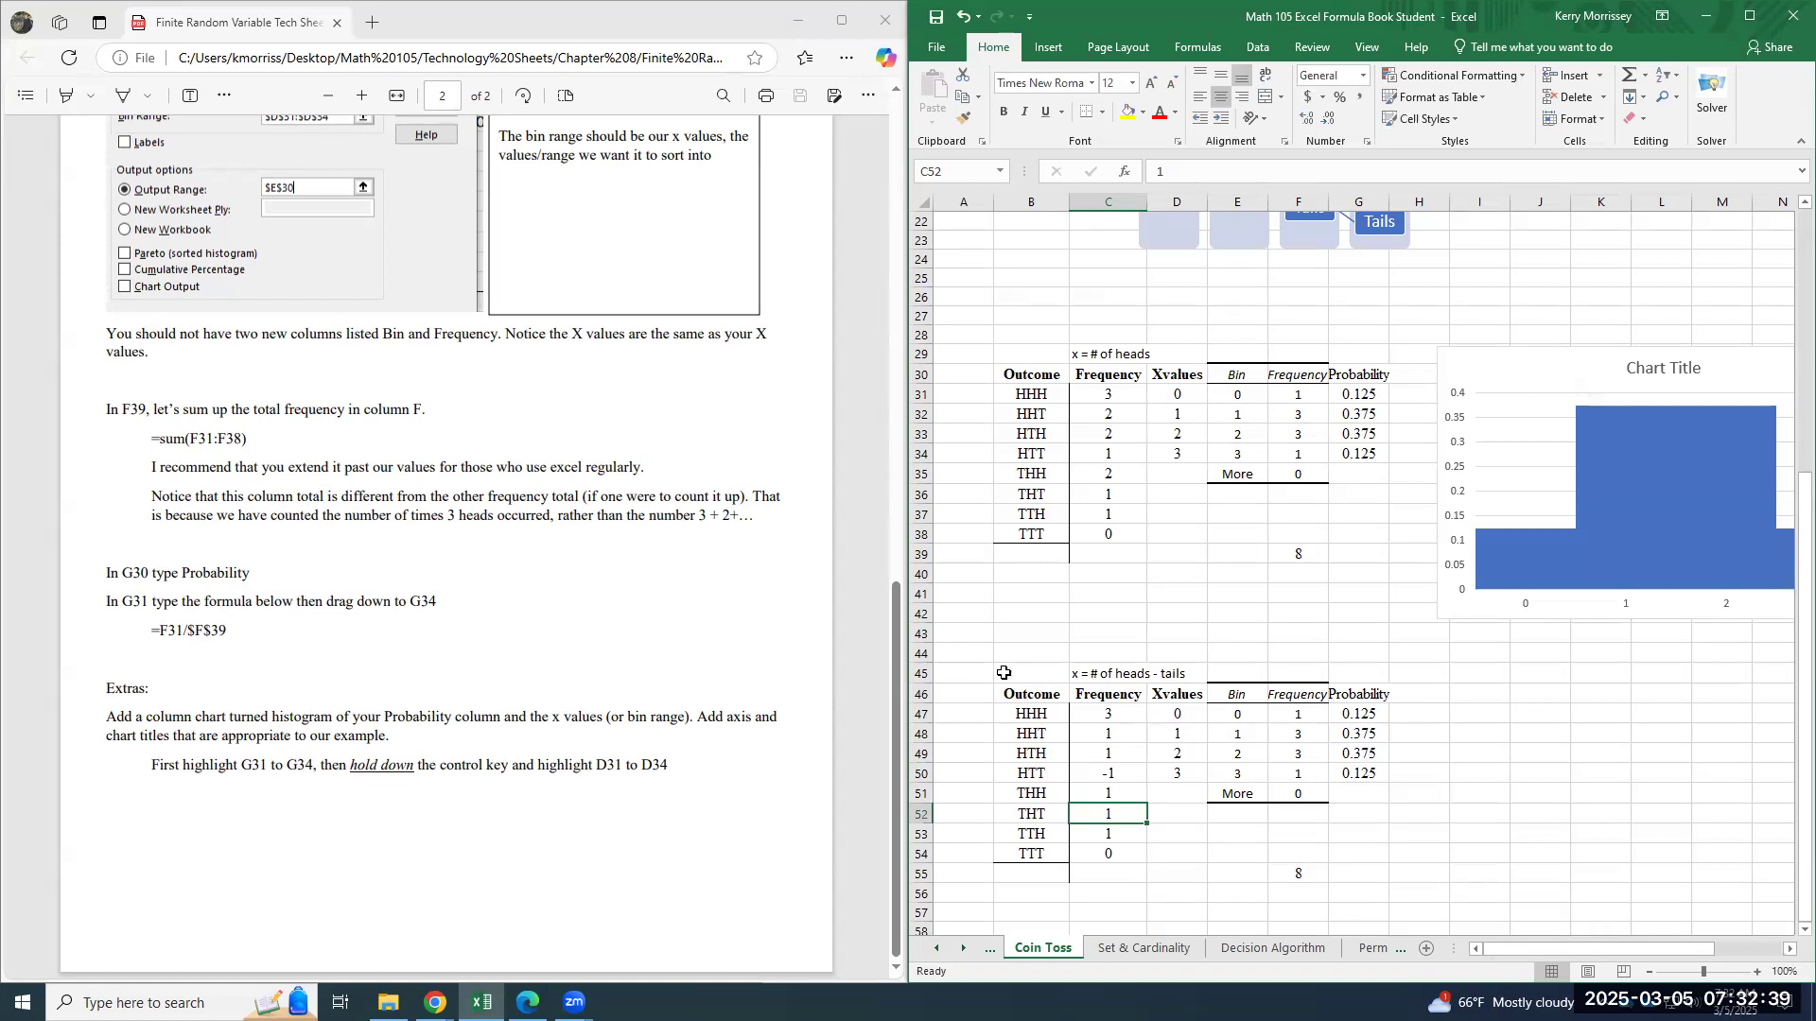
left_click_drag(1125, 793, 1130, 875)
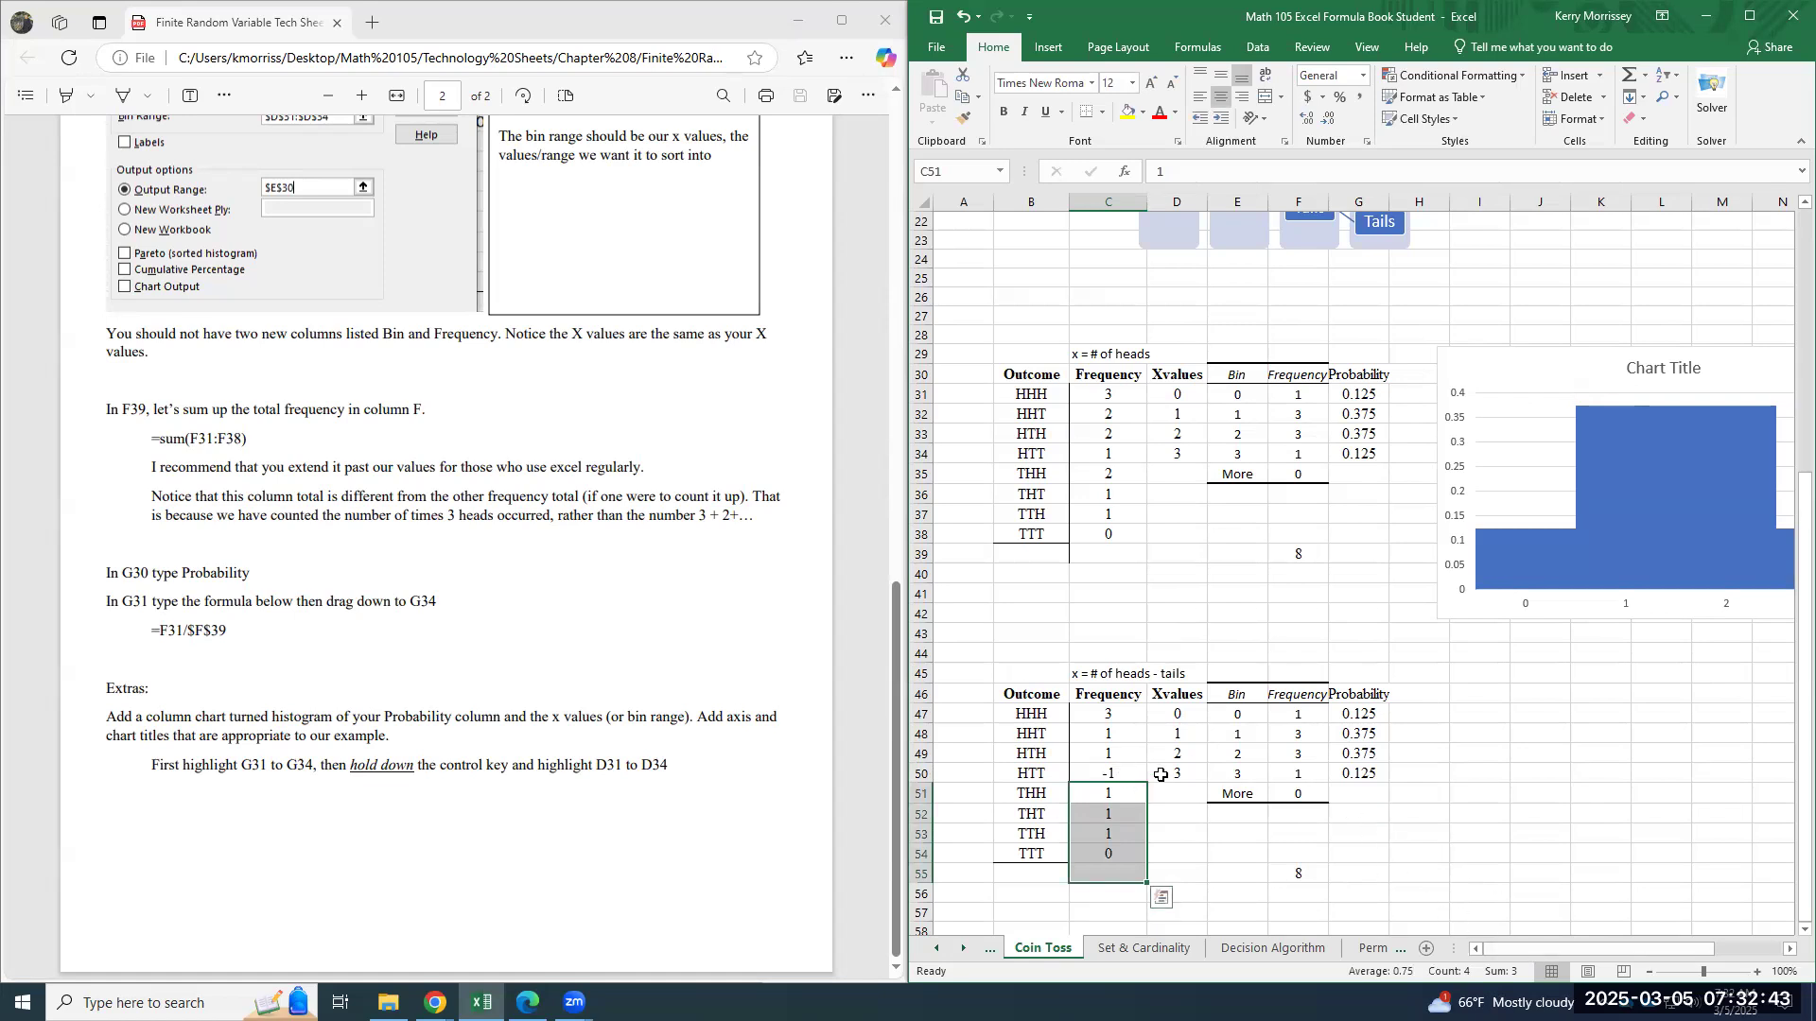
scroll(1166, 774, "up", 1)
scroll(1166, 774, "up", 3)
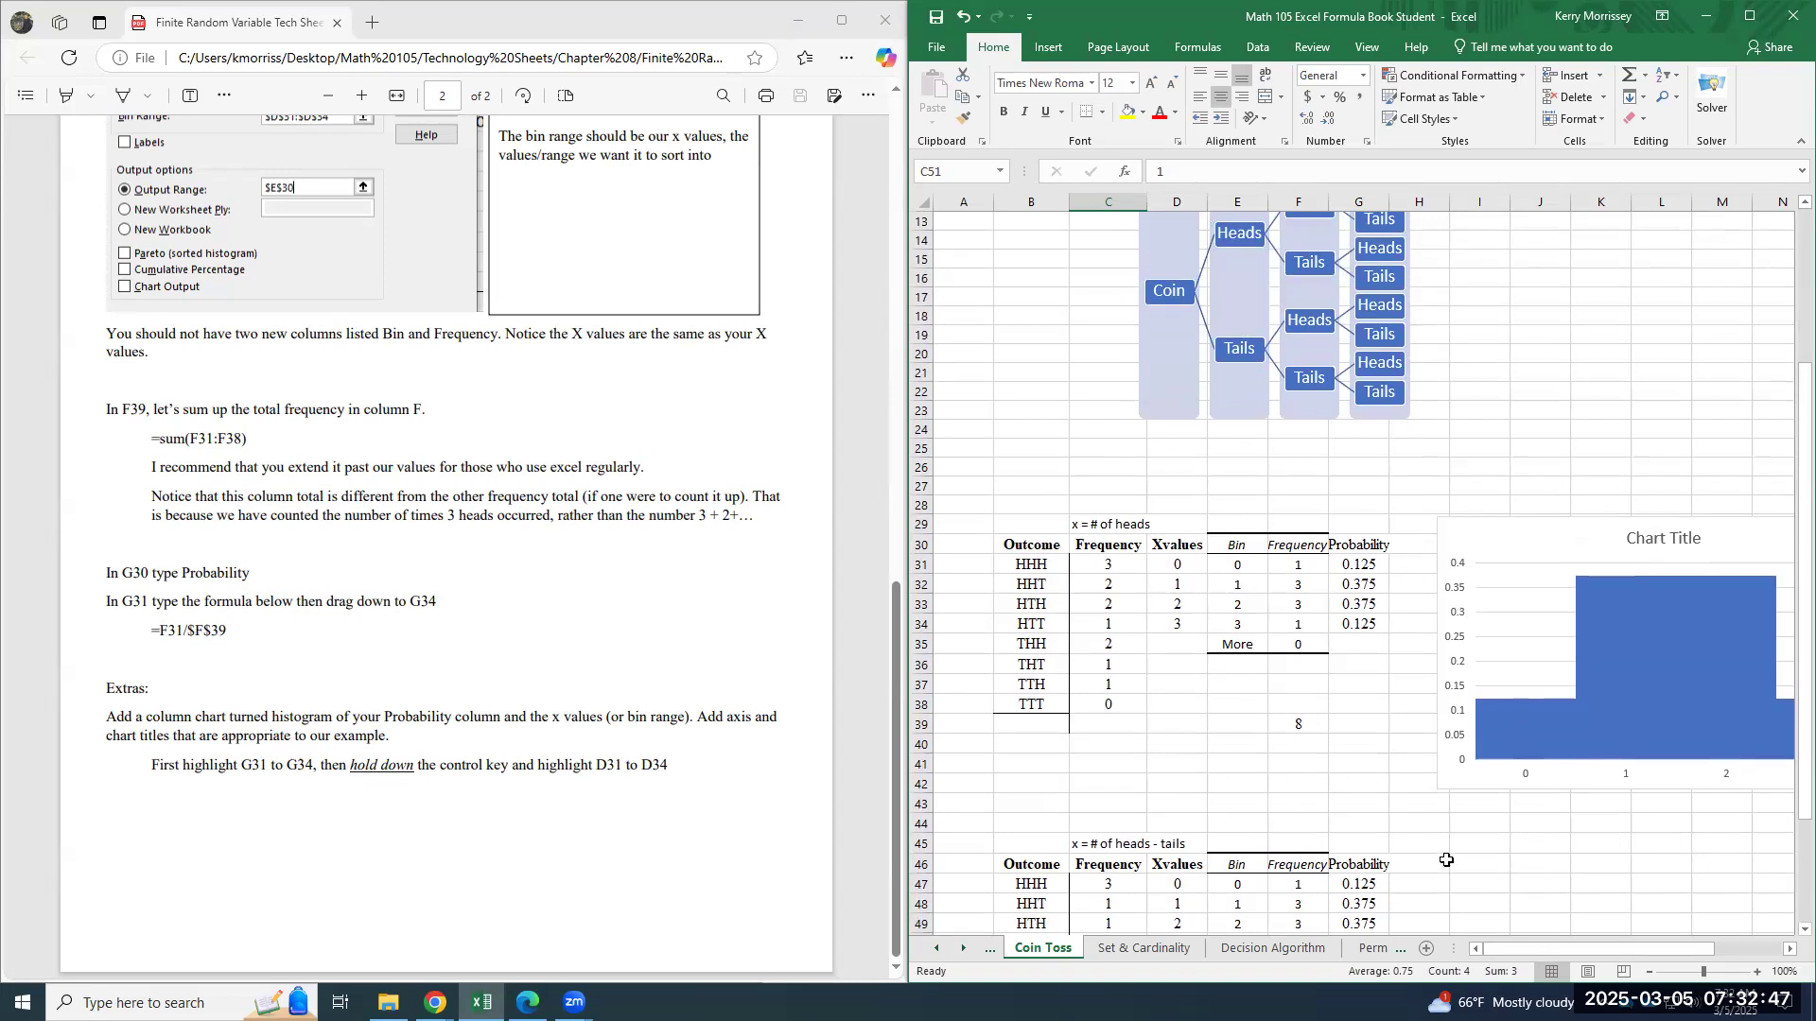
scroll(1447, 854, "up", 1)
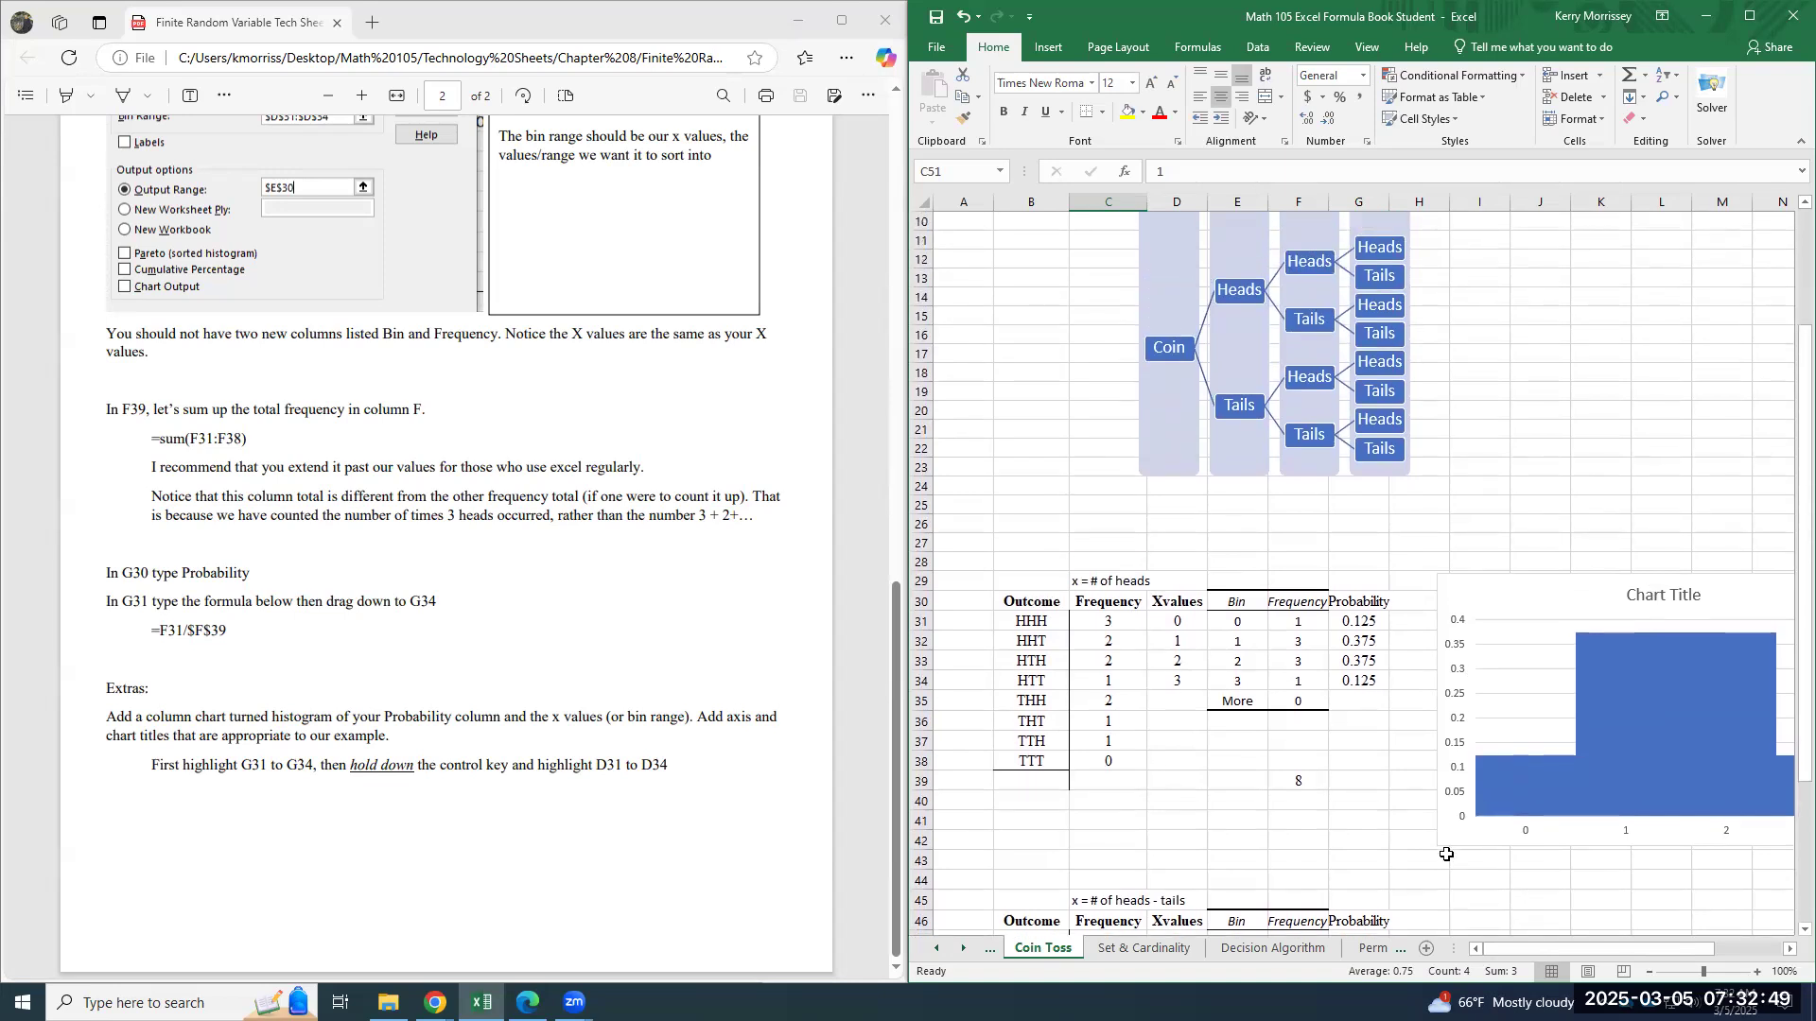